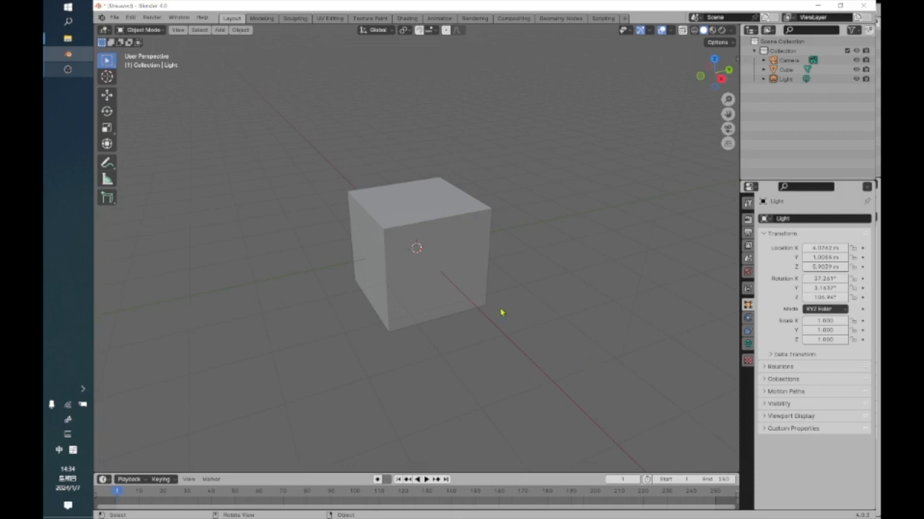
scroll(501, 313, up, 1)
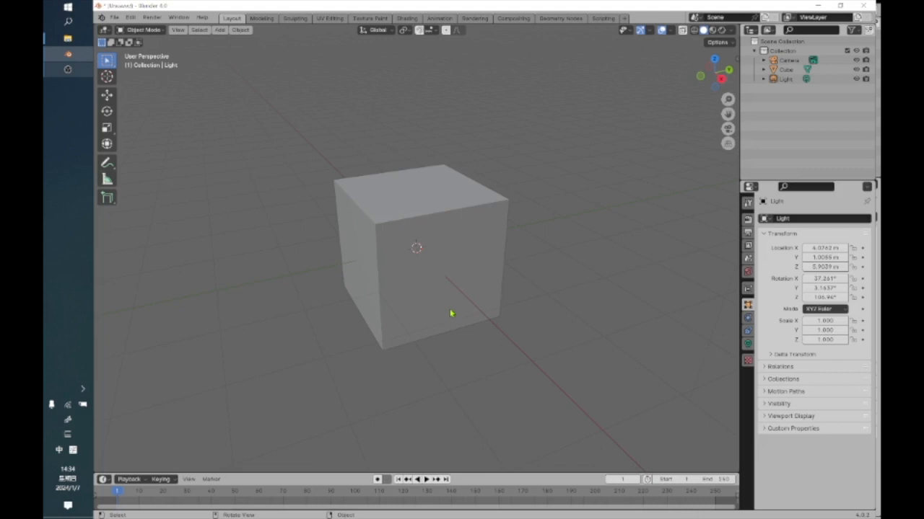
scroll(442, 309, up, 2)
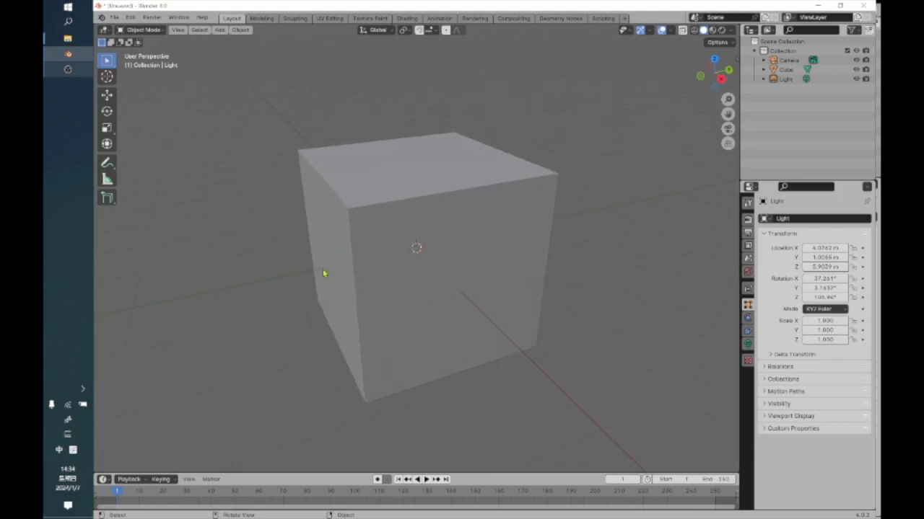
scroll(323, 278, down, 2)
scroll(323, 277, up, 2)
scroll(325, 256, down, 1)
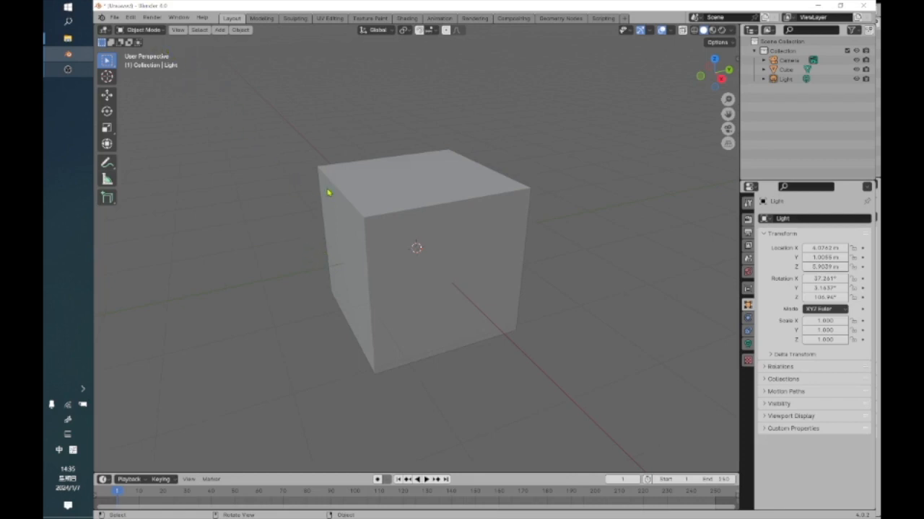
scroll(395, 200, down, 5)
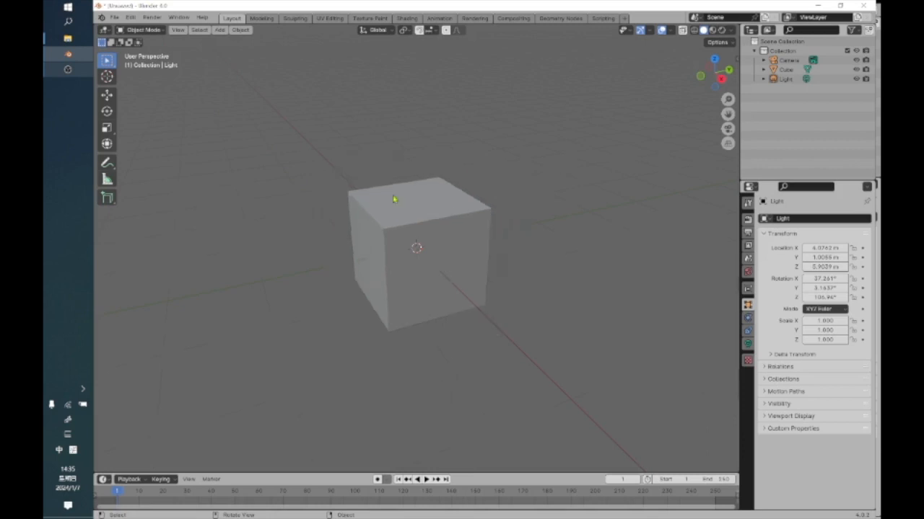
scroll(395, 200, up, 2)
scroll(369, 238, down, 6)
scroll(368, 238, up, 2)
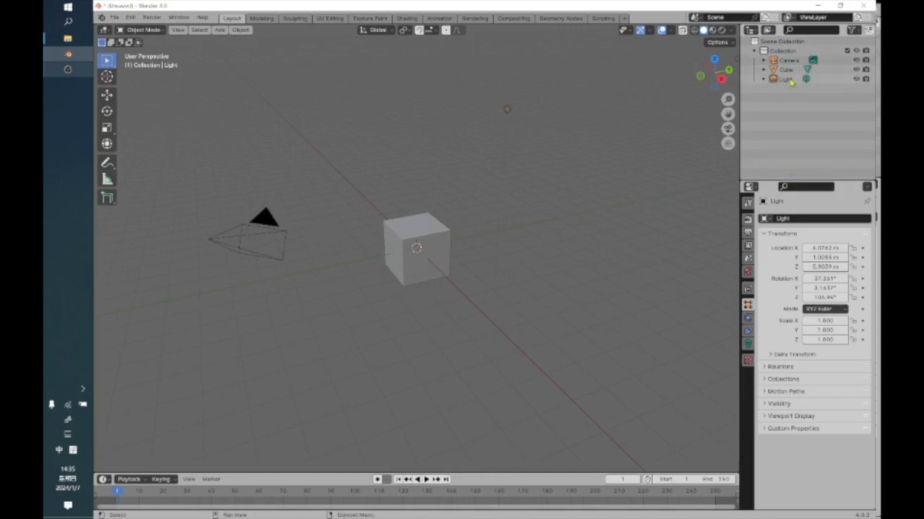
click(396, 128)
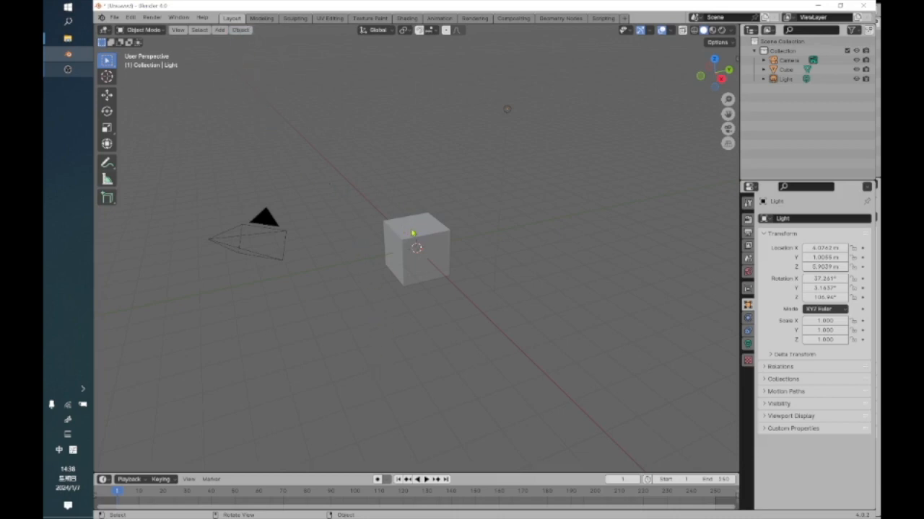
Move the default cube along the positive Y axis to about 8.8 m from the origin.
click(411, 234)
click(107, 94)
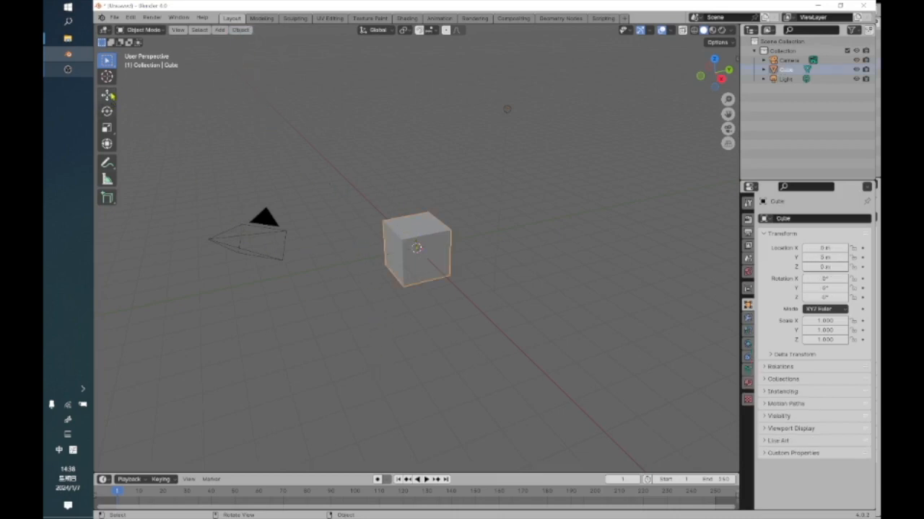
drag(451, 247, 642, 206)
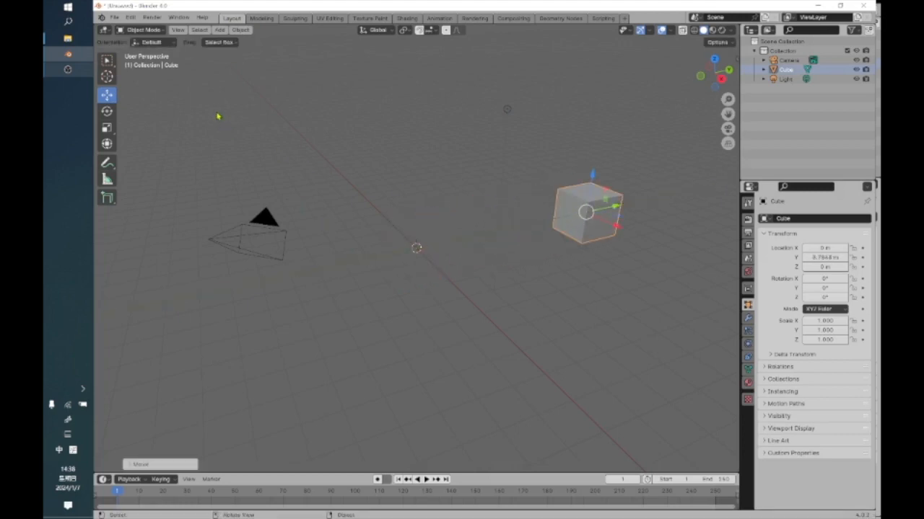
click(241, 30)
click(220, 30)
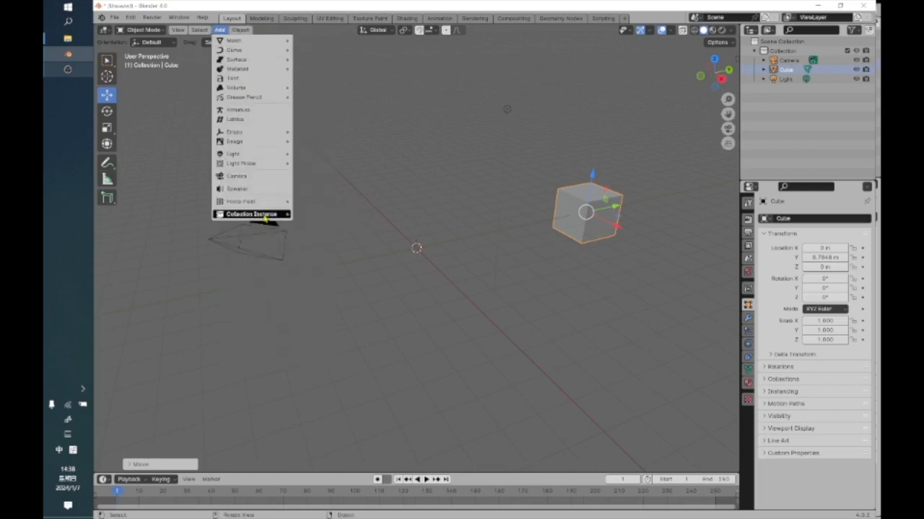
mouse_move(260, 202)
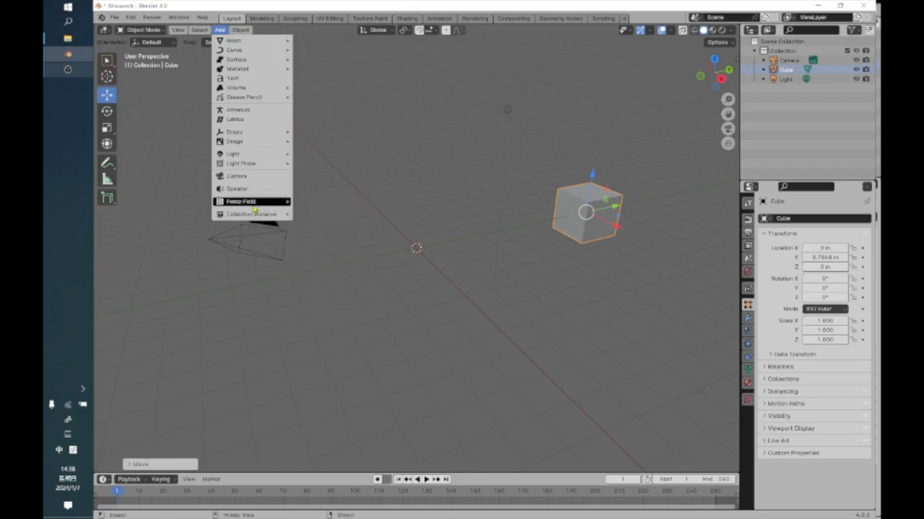
mouse_move(245, 156)
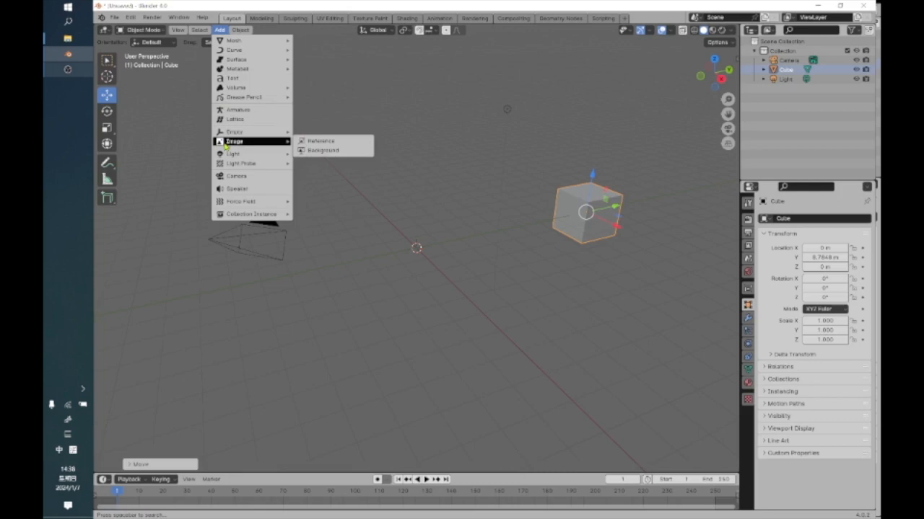
mouse_move(258, 60)
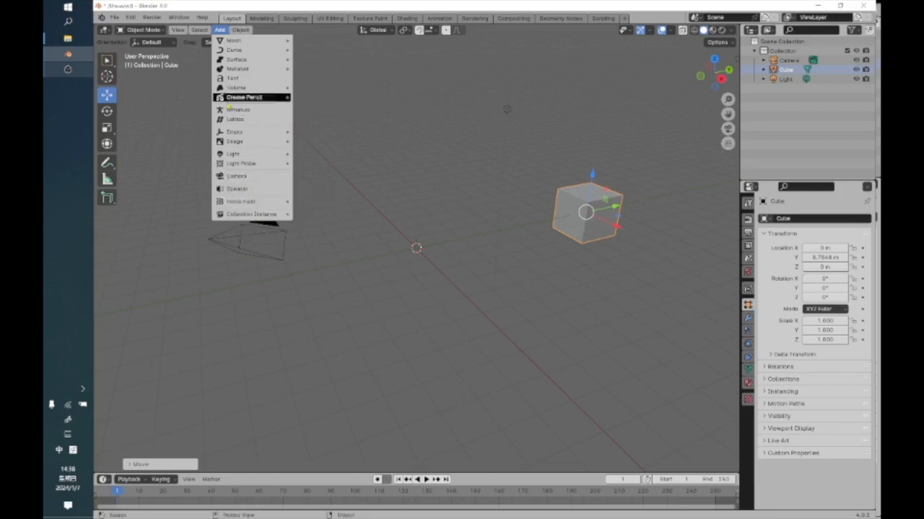
mouse_move(228, 206)
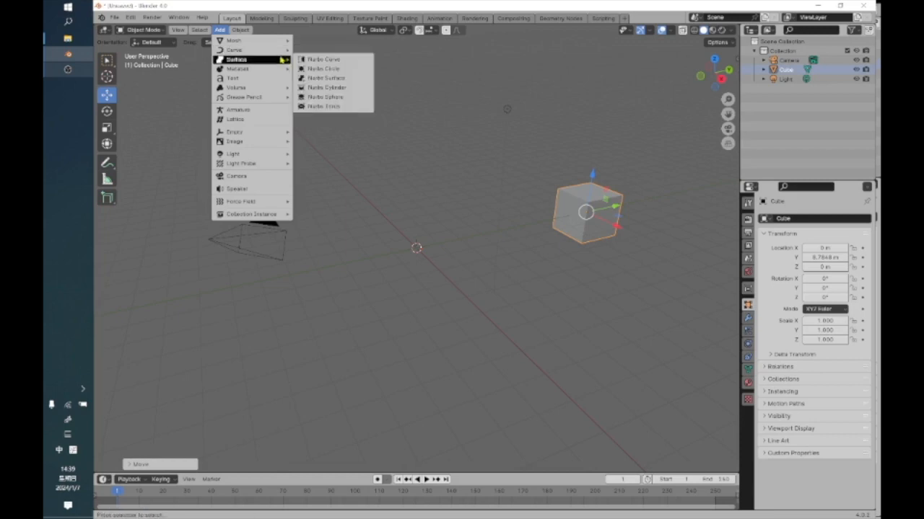
mouse_move(285, 213)
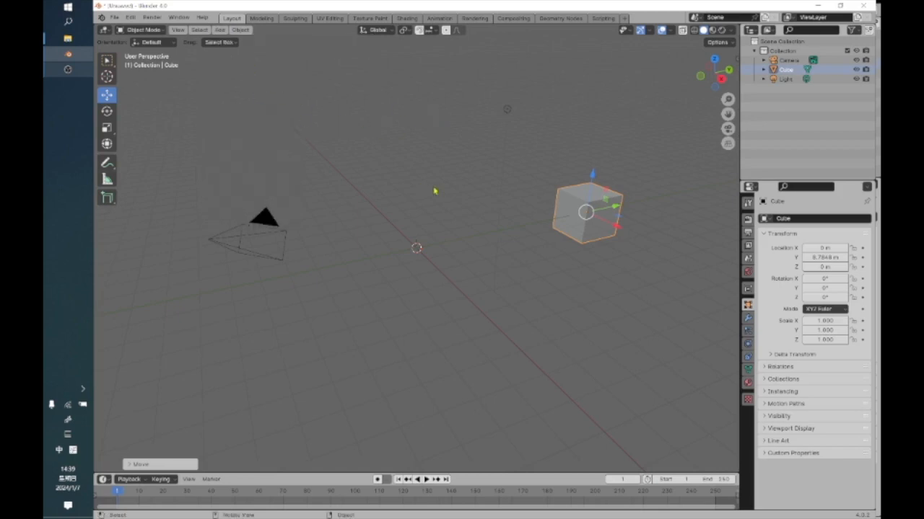
scroll(438, 193, up, 3)
scroll(440, 194, down, 3)
scroll(297, 123, up, 2)
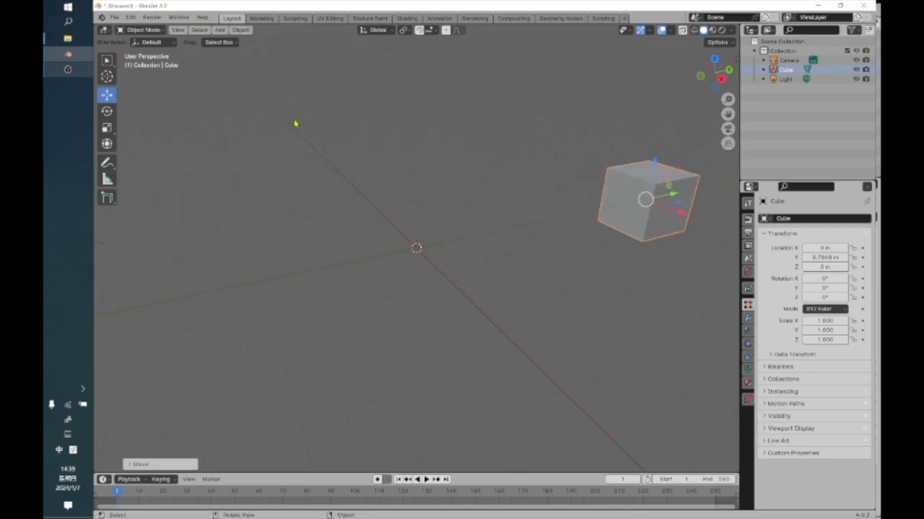
scroll(288, 111, down, 1)
click(244, 31)
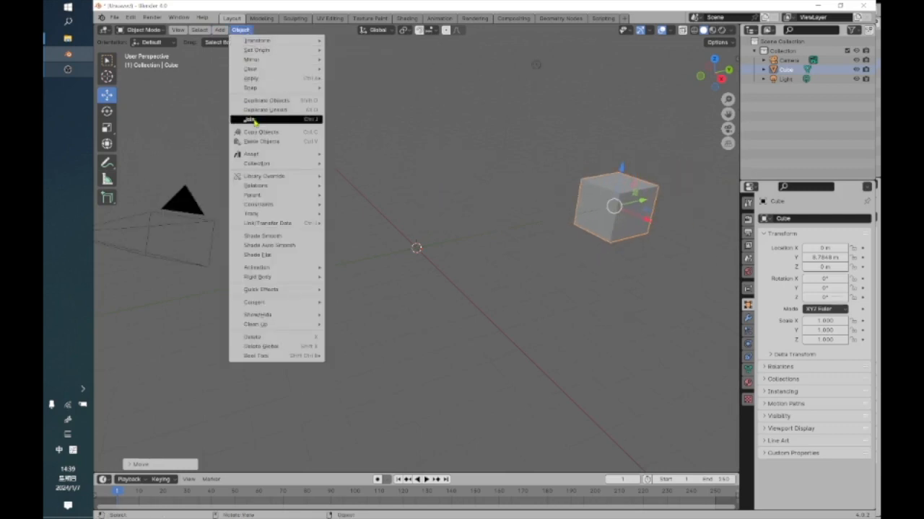
mouse_move(278, 77)
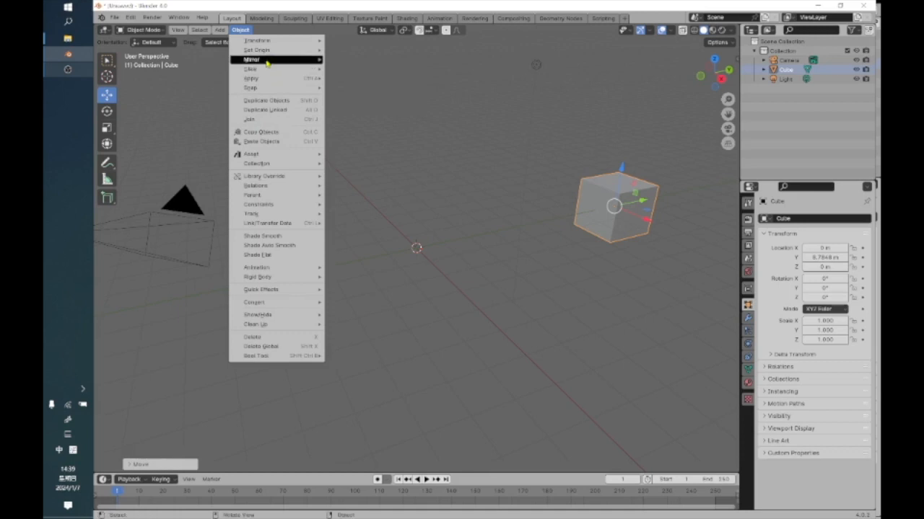
mouse_move(220, 29)
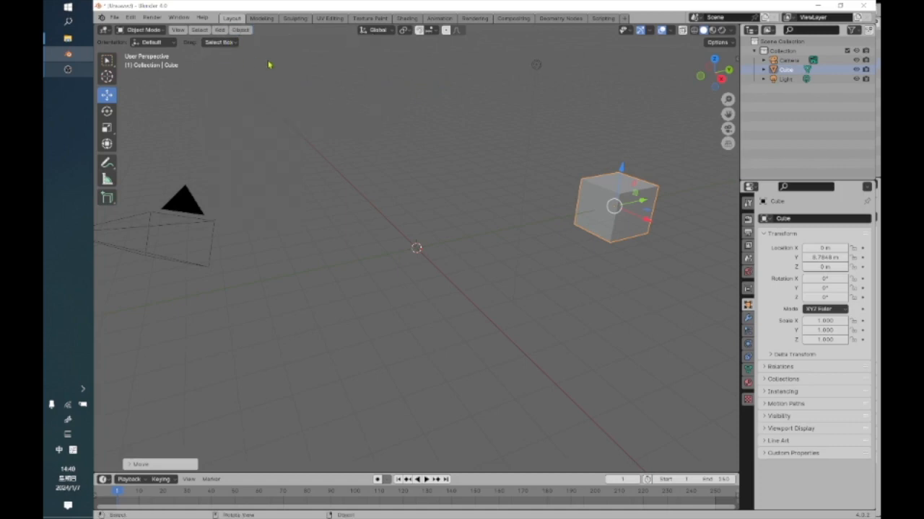
scroll(391, 200, up, 1)
scroll(391, 200, down, 2)
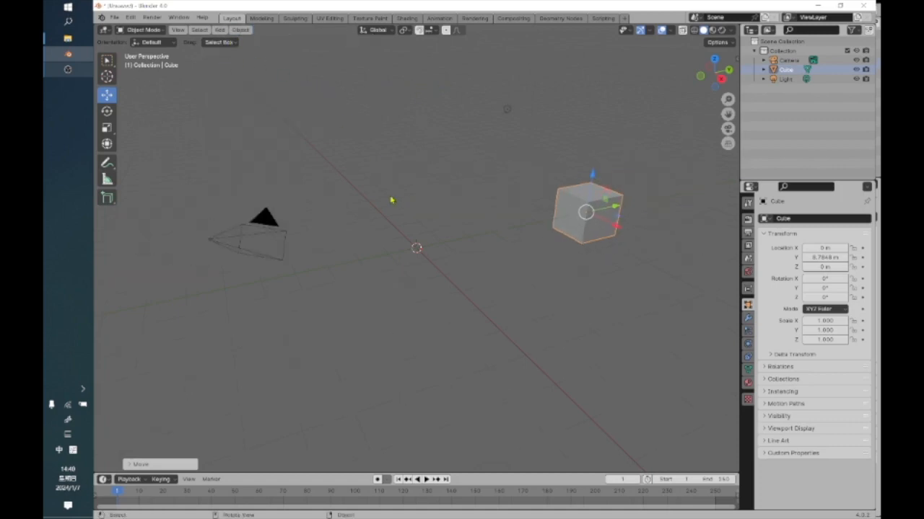
scroll(396, 224, up, 1)
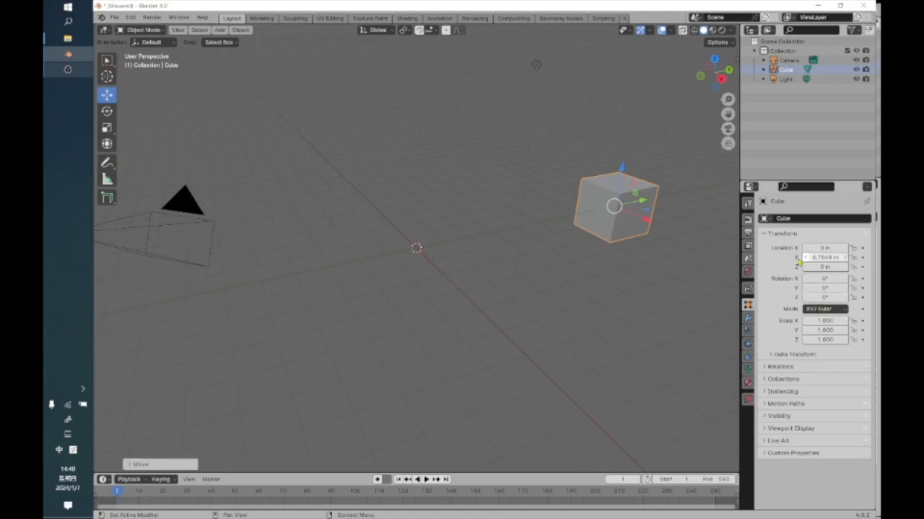
click(421, 249)
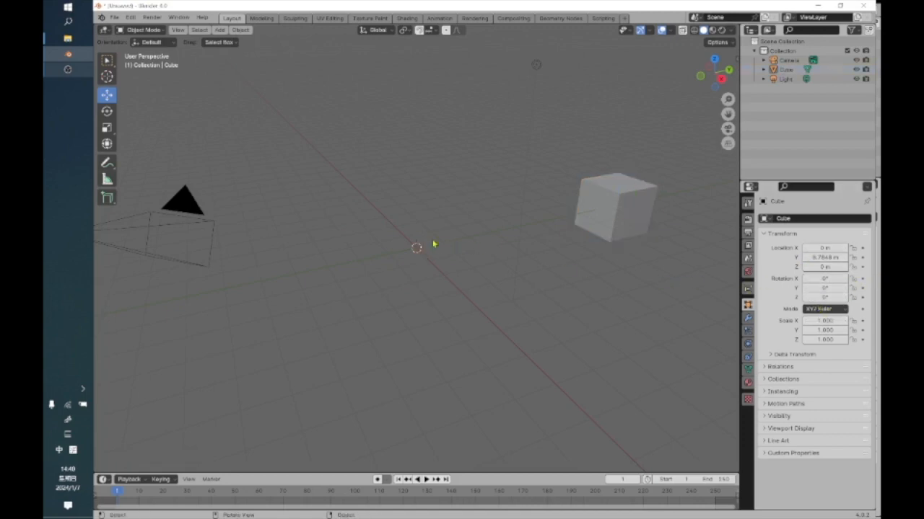
click(614, 209)
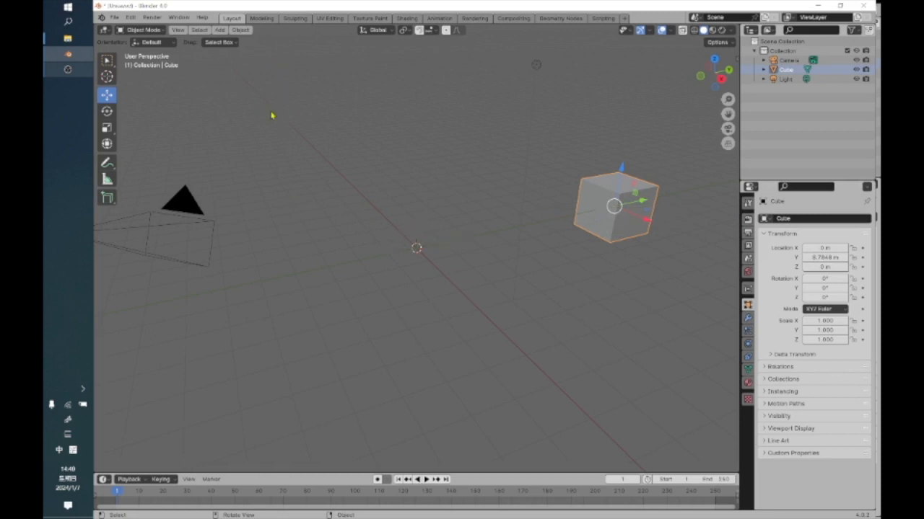
Deselect the cube and add a cylinder mesh at the world origin.
click(325, 137)
click(219, 29)
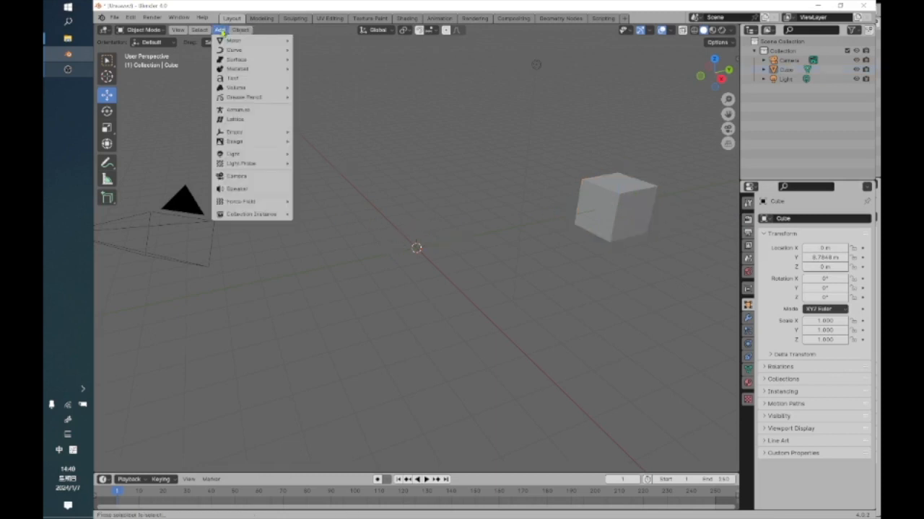
mouse_move(224, 42)
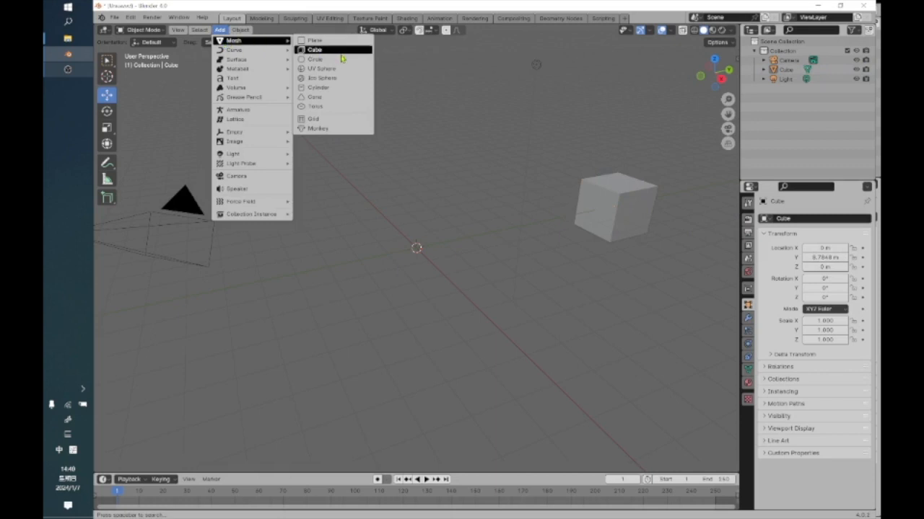
click(321, 88)
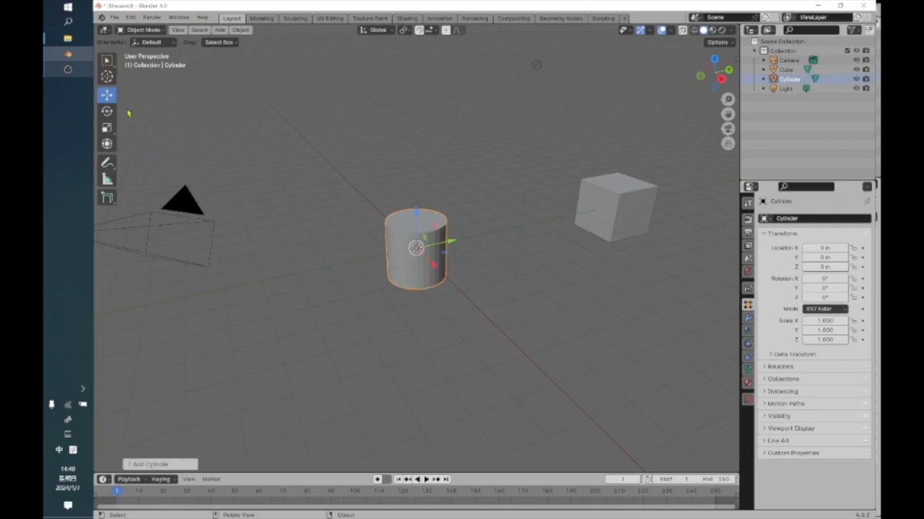
Place the 3D cursor in the empty area in front of the first cube and add a second cube mesh there.
click(107, 77)
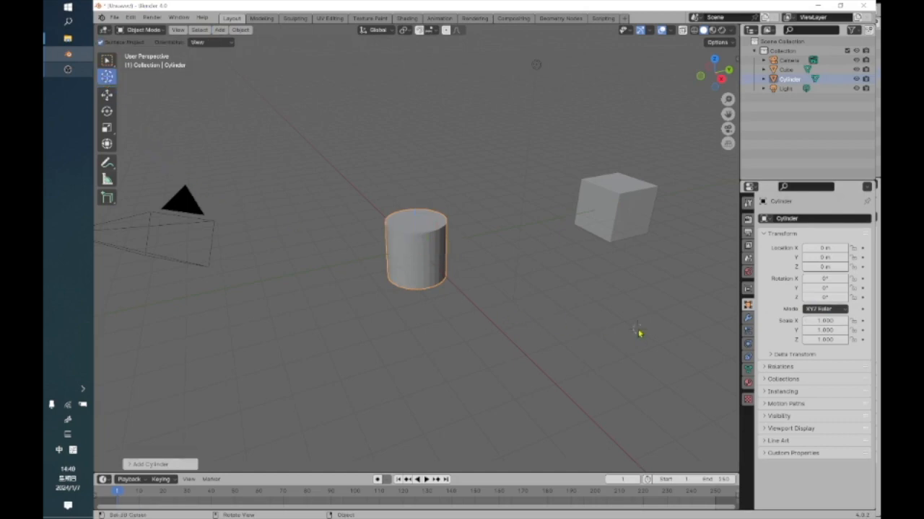
click(219, 31)
mouse_move(224, 41)
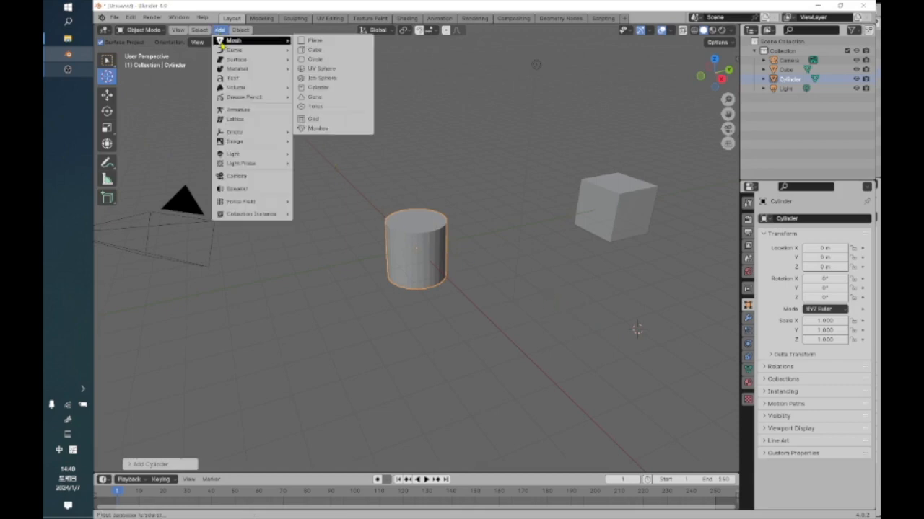
click(316, 52)
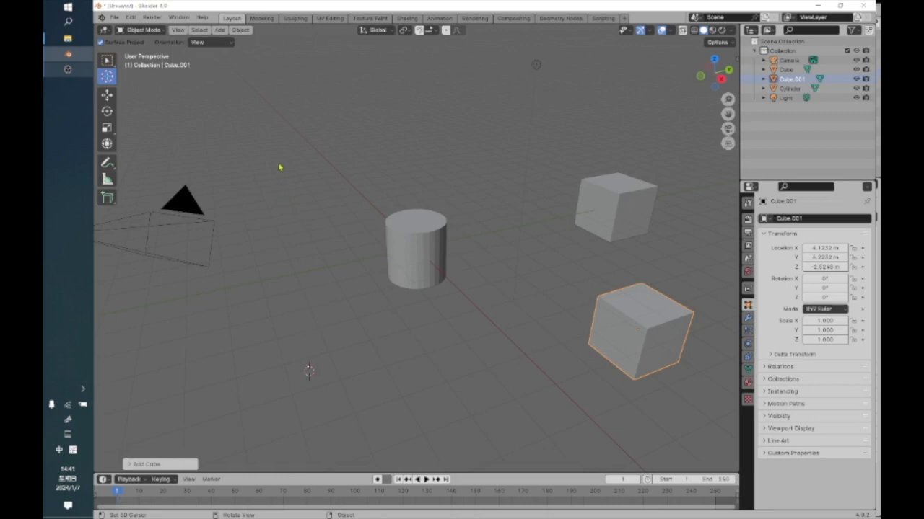
Add an ico sphere mesh at the 3D cursor in the empty area in front of the cylinder.
click(221, 29)
mouse_move(225, 51)
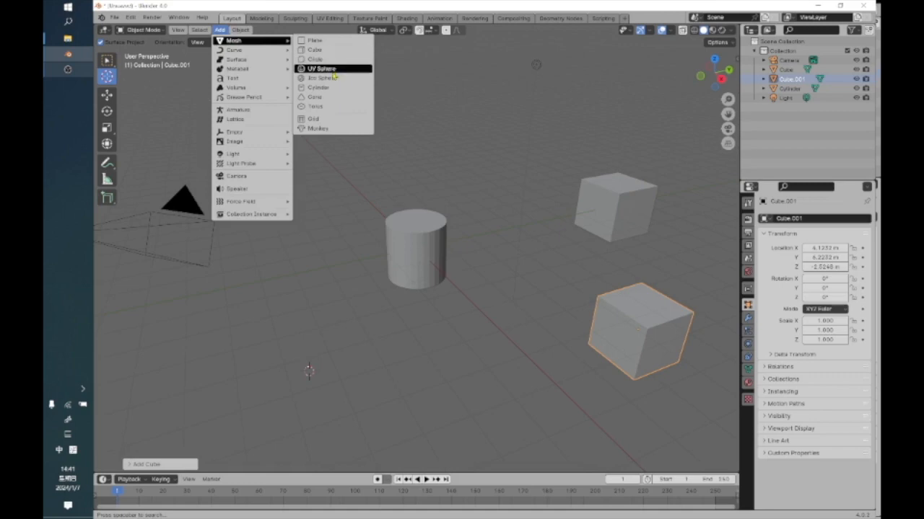
click(329, 78)
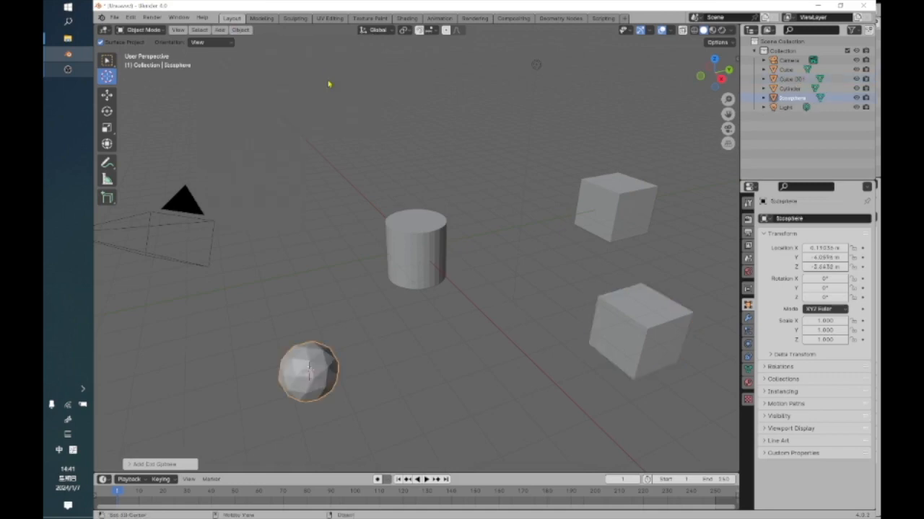
Switch from the 3D cursor tool to the Tweak selection tool and select the cylinder.
scroll(320, 337, up, 3)
scroll(319, 337, down, 3)
scroll(320, 335, up, 1)
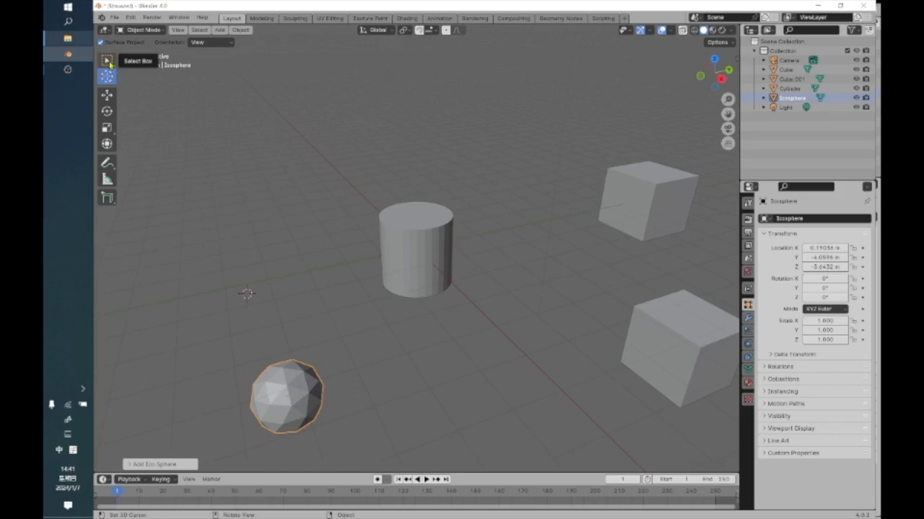
click(108, 64)
click(142, 63)
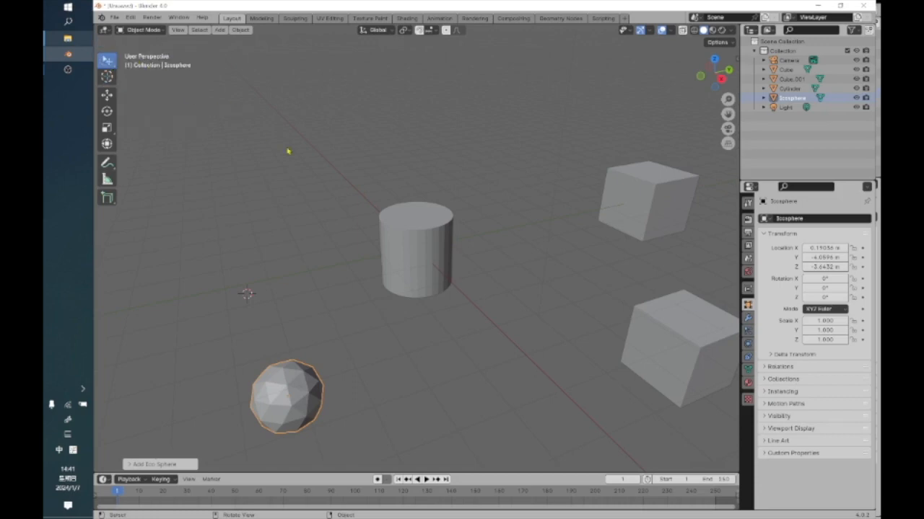
click(414, 244)
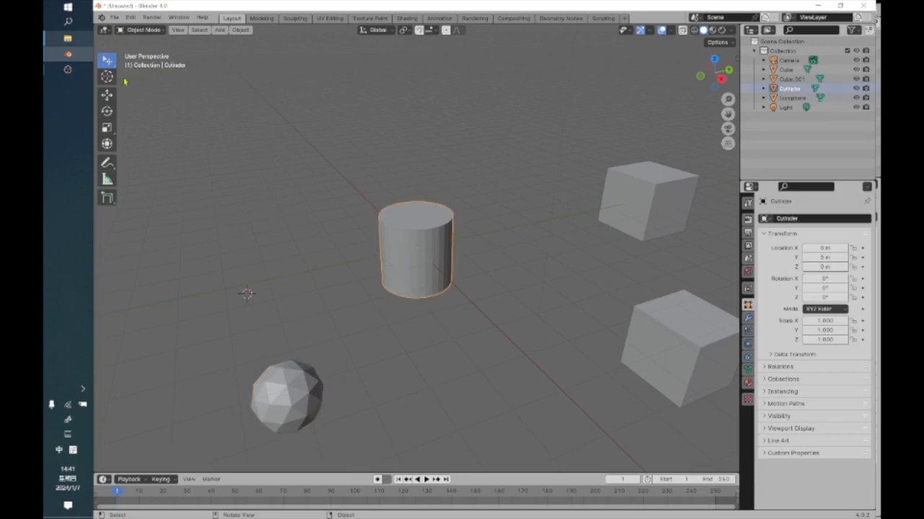
Choose the Tweak selection tool again and use it on the original cube behind the second one.
click(107, 60)
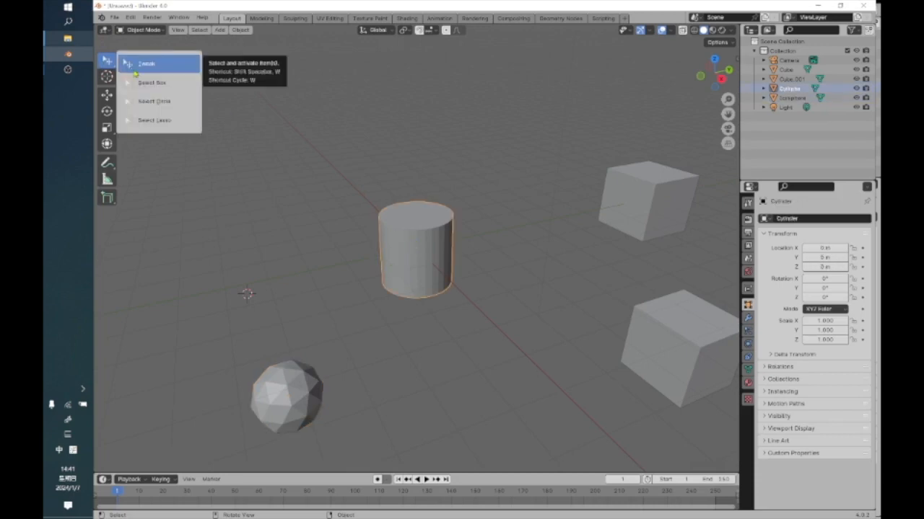
click(157, 64)
click(648, 213)
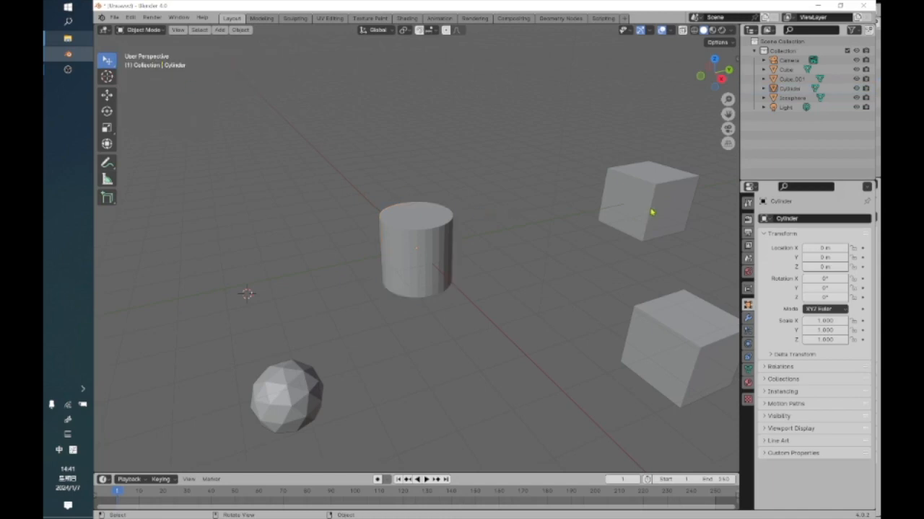
Undo the last selection change, switch to the Select Box tool and box-select the cylinder and the ico sphere.
key(ctrl+z)
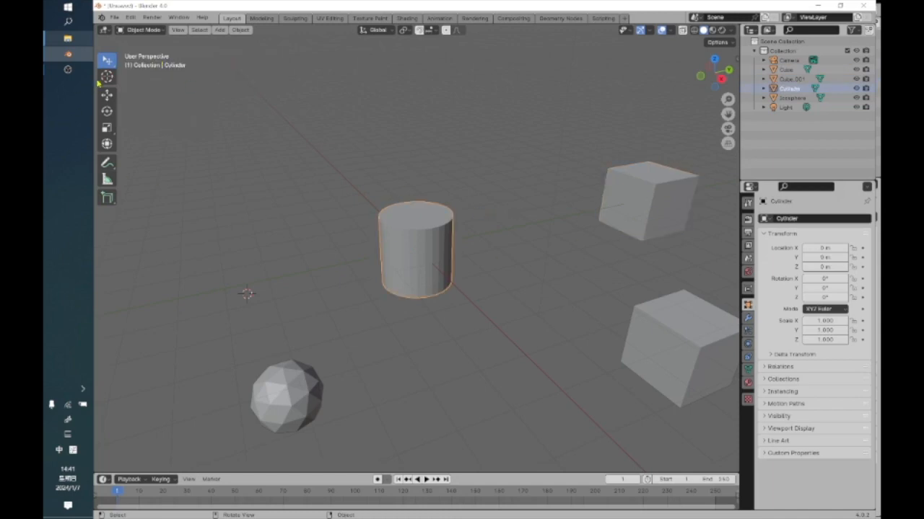
click(108, 63)
click(138, 82)
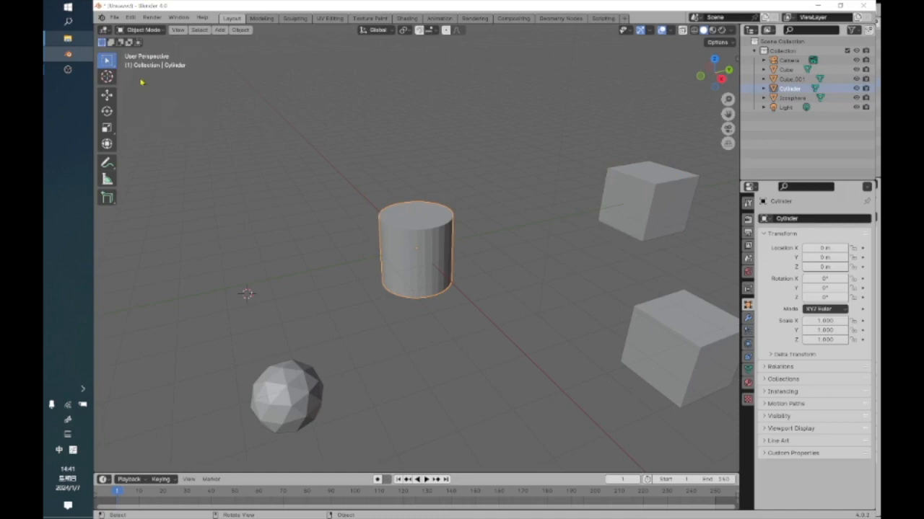
drag(185, 163, 508, 466)
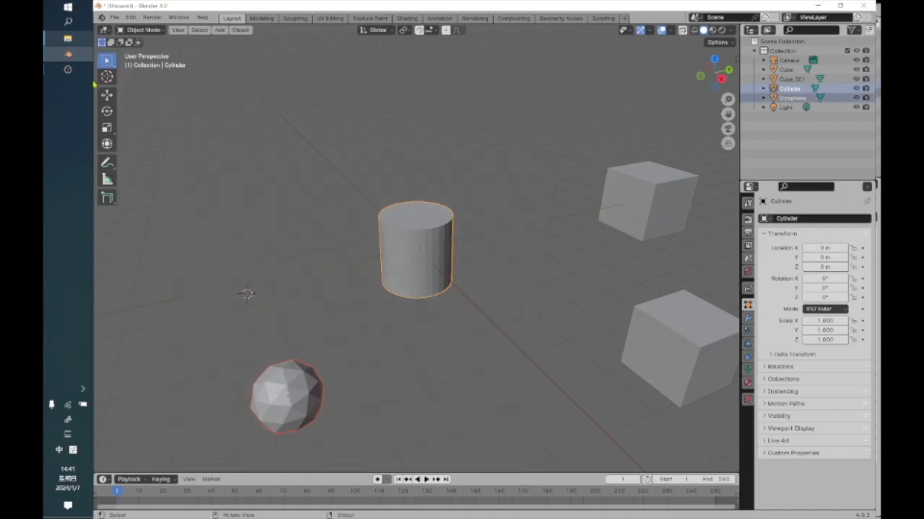
Switch to the Select Circle tool and select the second cube with it.
click(107, 65)
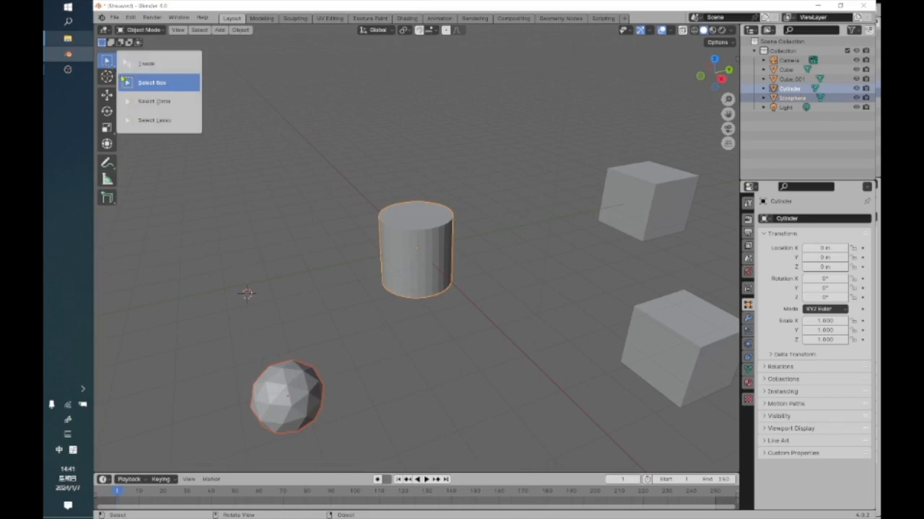
click(152, 101)
click(564, 207)
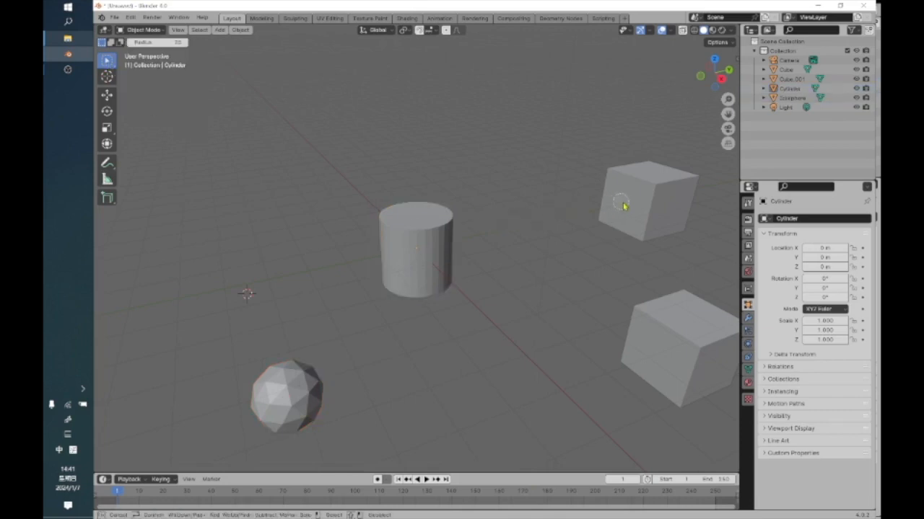
click(654, 390)
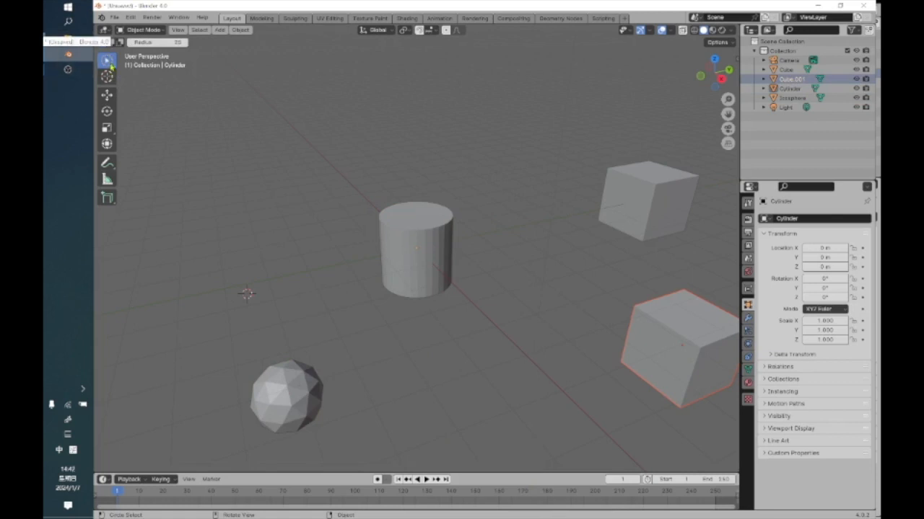
Lasso-select the cylinder and the original cube and move both about 0.47 m along the Y axis with the Move tool.
drag(110, 66, 144, 121)
mouse_move(424, 184)
mouse_down()
mouse_move(362, 229)
mouse_move(427, 359)
mouse_move(540, 188)
mouse_move(715, 97)
mouse_move(706, 251)
mouse_move(546, 253)
mouse_move(426, 130)
mouse_move(409, 128)
mouse_up()
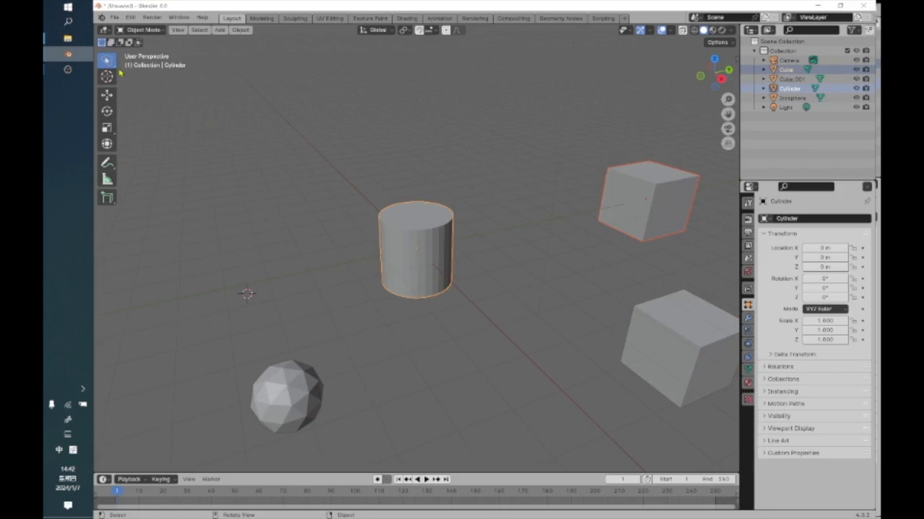
click(108, 94)
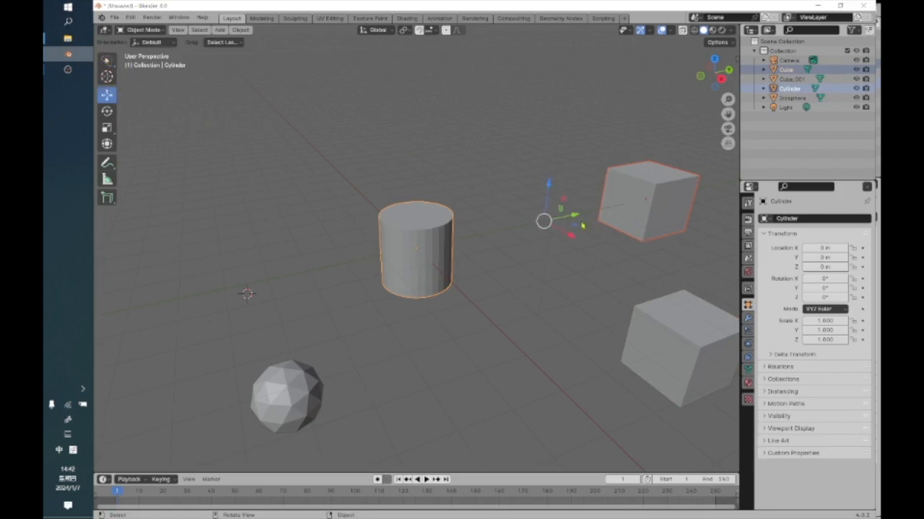
mouse_move(577, 219)
mouse_down()
mouse_move(267, 276)
mouse_move(500, 219)
mouse_move(586, 220)
mouse_up()
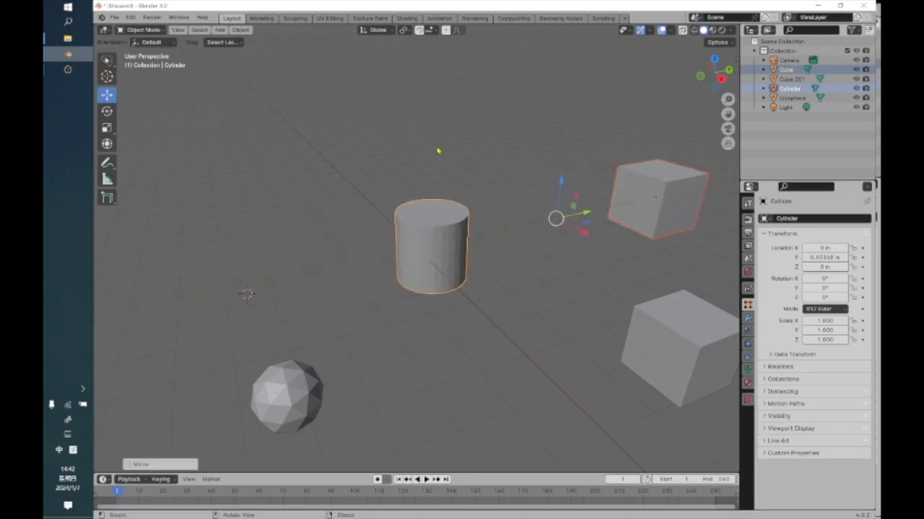
Select only the cylinder and move it with the Move gizmo to about X 0.03 m, Y -0.27 m and Z 0.27 m.
click(456, 193)
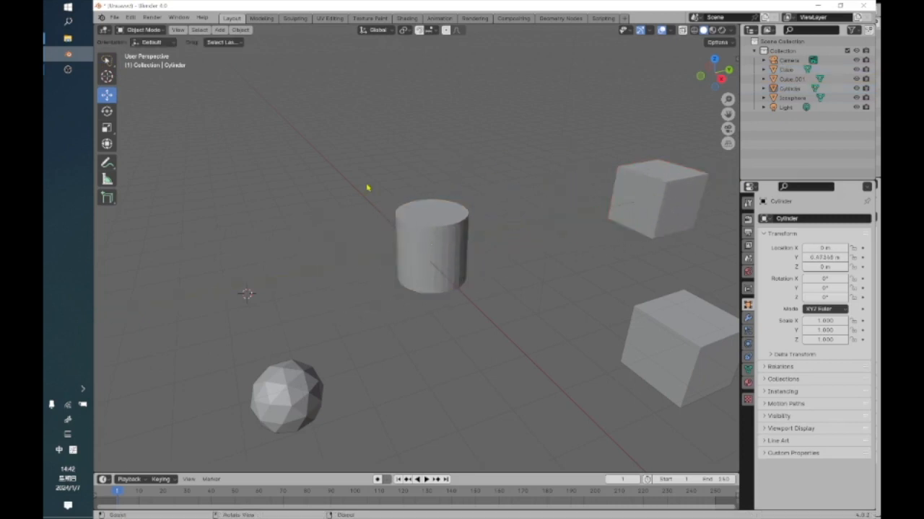
mouse_move(465, 150)
mouse_down()
mouse_move(373, 320)
mouse_move(485, 175)
mouse_move(471, 153)
mouse_up()
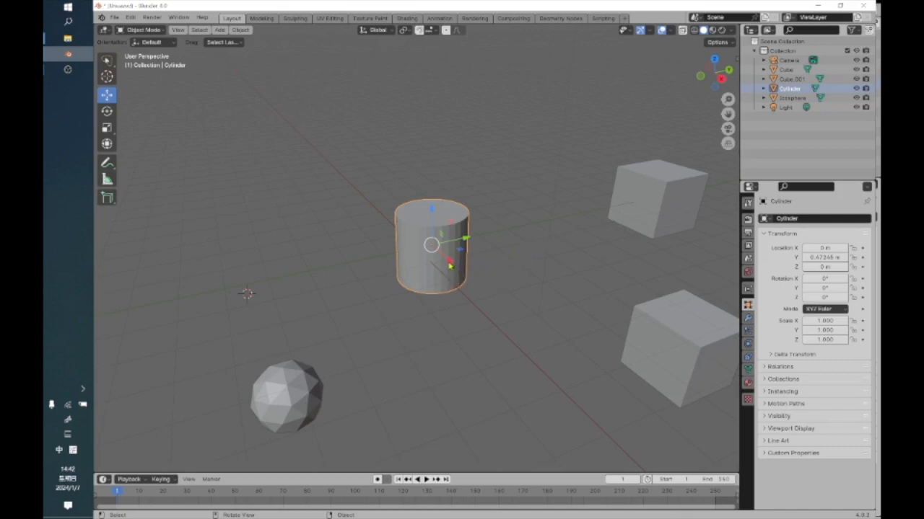
mouse_move(449, 265)
mouse_down()
mouse_move(588, 373)
mouse_move(476, 285)
mouse_move(431, 268)
mouse_up()
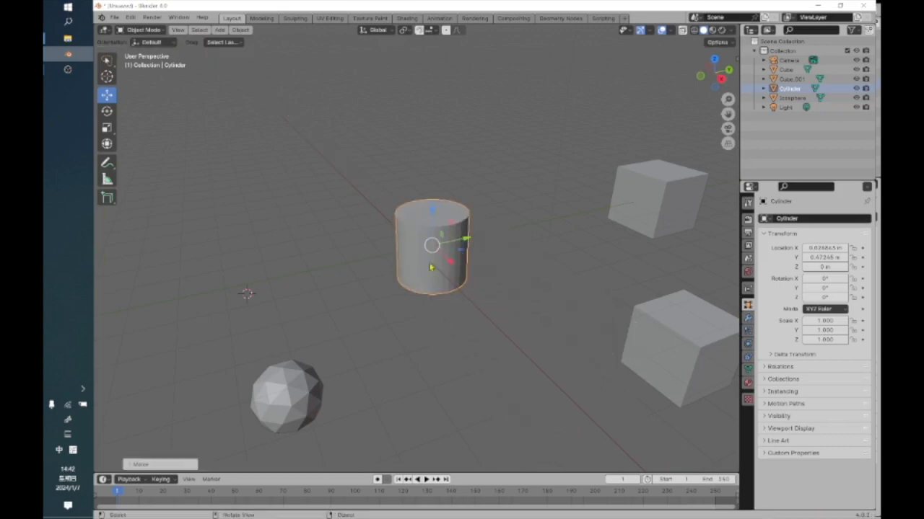
mouse_move(466, 240)
mouse_down()
mouse_move(610, 215)
mouse_move(465, 229)
mouse_move(439, 243)
mouse_move(409, 153)
mouse_move(410, 119)
mouse_move(412, 231)
mouse_up()
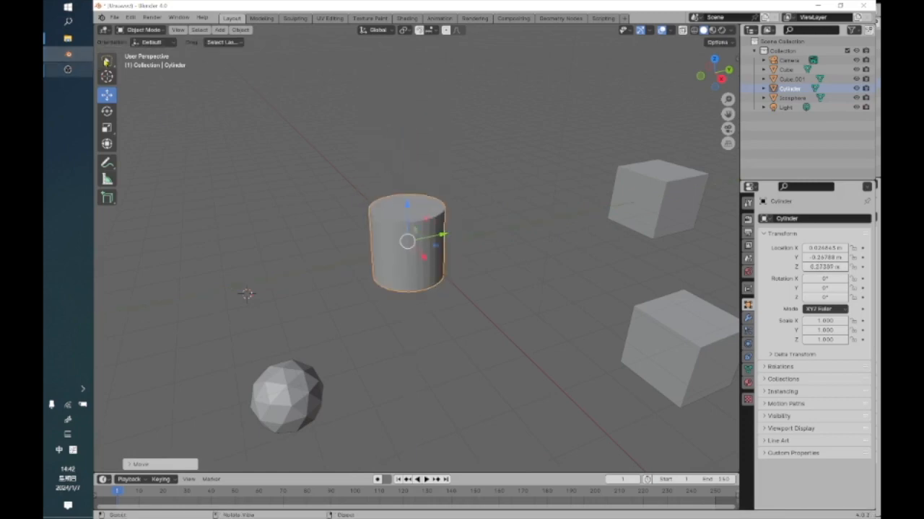
Switch to the Tweak tool, reselect the cylinder and move it directly in the view to about X 1 m and Z -0.73 m.
click(107, 61)
click(140, 66)
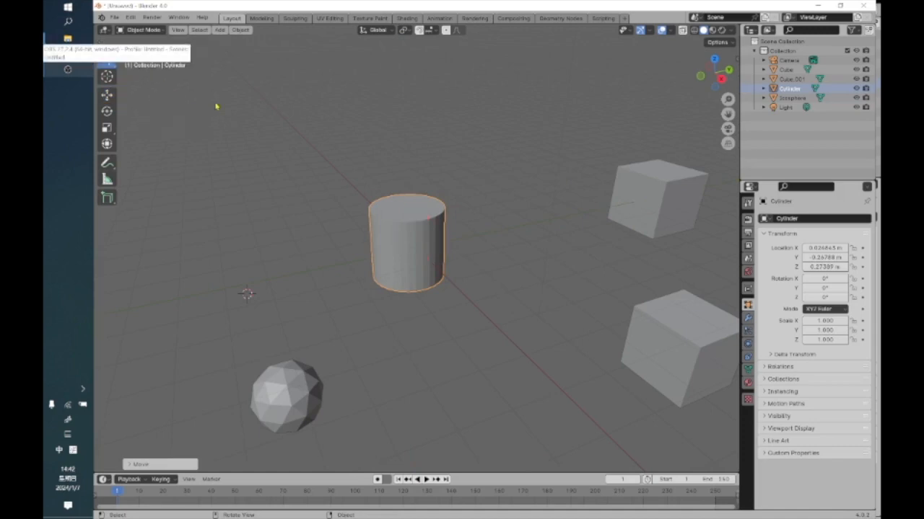
click(243, 134)
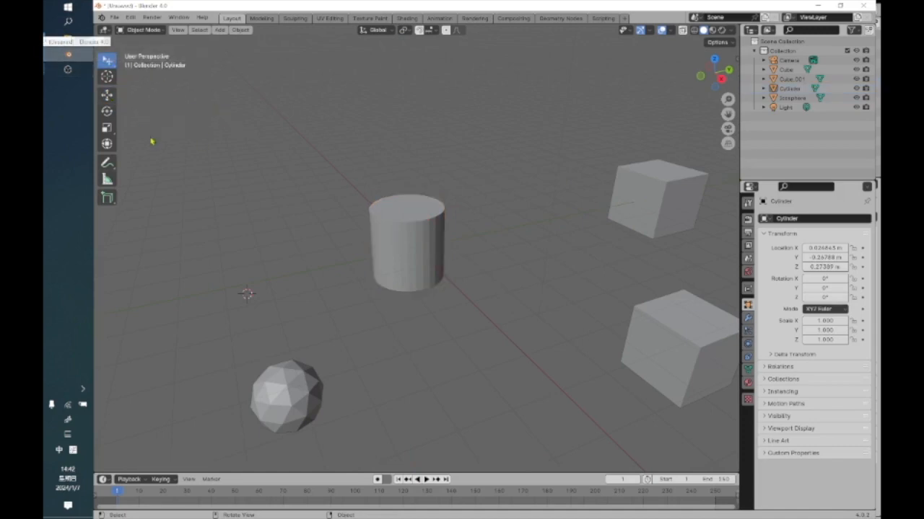
click(402, 235)
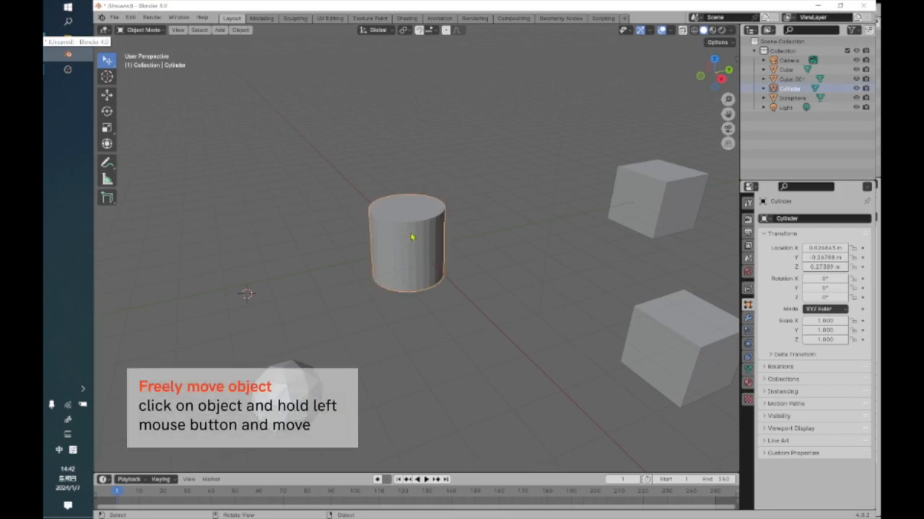
drag(411, 238, 527, 370)
key(z)
key(z)
key(z)
key(z)
key(z)
key(z)
key(z)
key(z)
key(z)
key(z)
key(z)
key(z)
key(z)
key(z)
key(z)
key(z)
key(z)
key(z)
key(z)
key(shift)
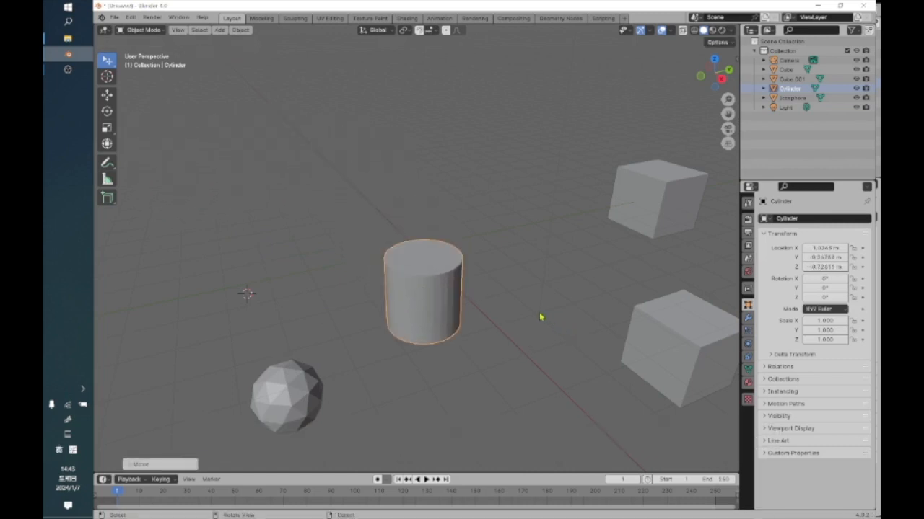
click(541, 318)
key(ctrl+z)
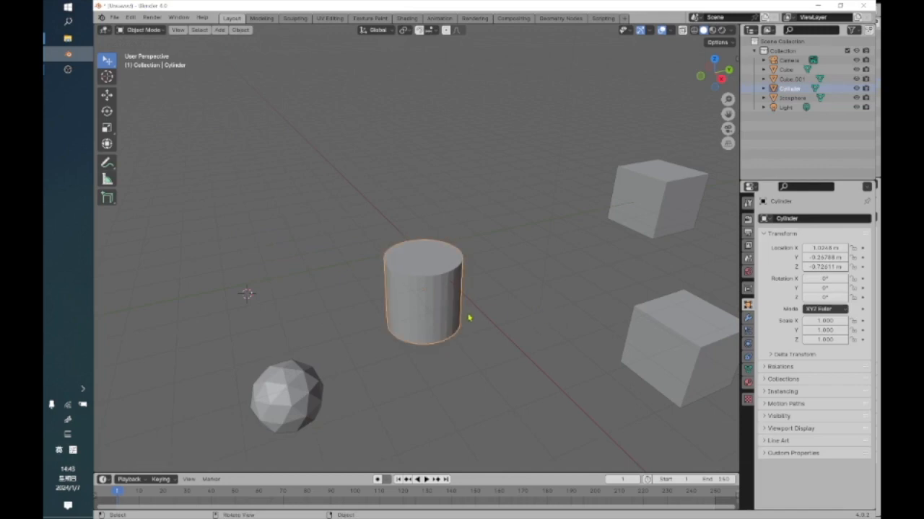
Move the cylinder with Z, Y and X axis constraints in turn, placing it along X at about -16.2 m, and deselect it.
drag(452, 304, 402, 174)
key(z)
key(y)
key(y)
key(y)
key(y)
key(y)
key(y)
key(y)
drag(336, 185, 357, 224)
key(y)
key(y)
key(y)
key(y)
key(x)
key(x)
key(x)
key(x)
key(x)
key(x)
key(x)
key(x)
key(x)
key(x)
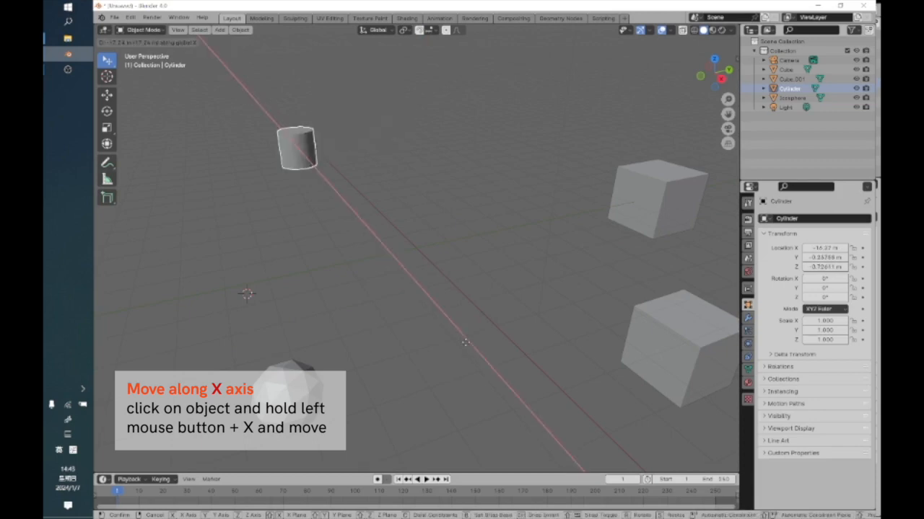
drag(467, 348, 467, 349)
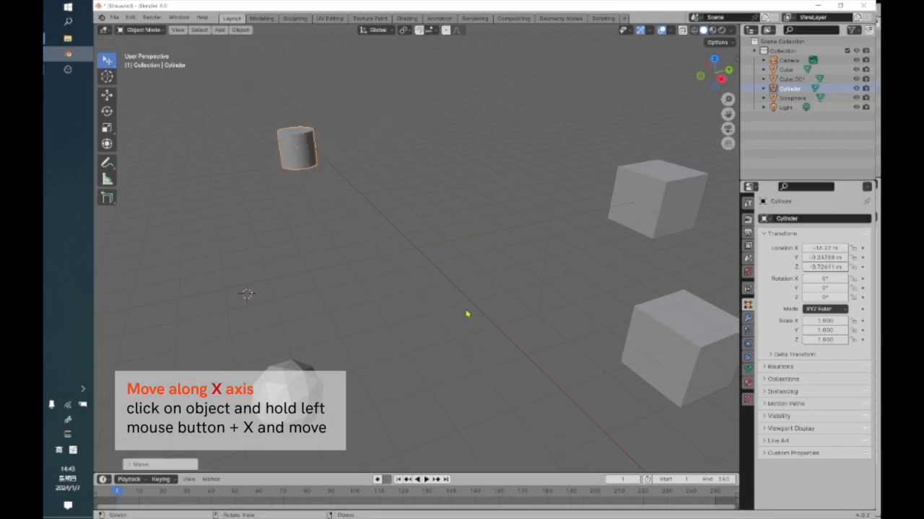
click(422, 140)
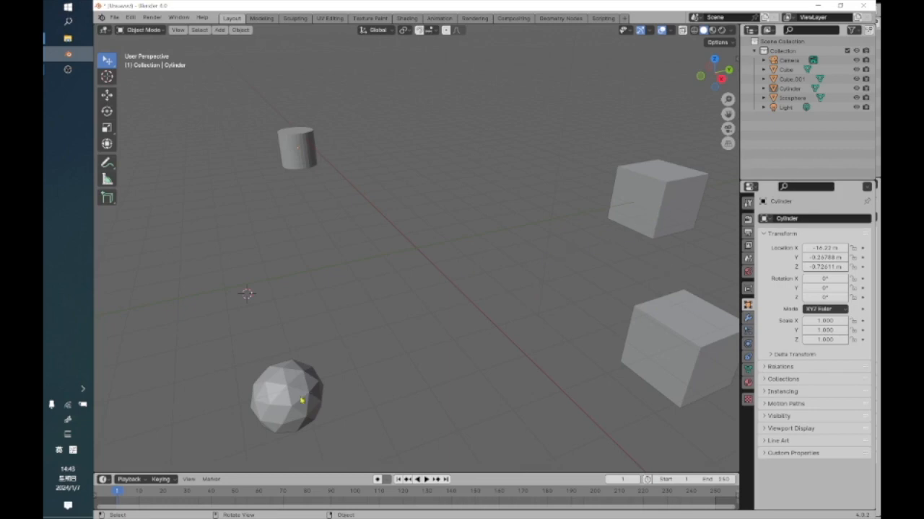
Reselect the cylinder and move it back along the X axis to about 2.16 m with the Move gizmo.
click(297, 150)
scroll(255, 209, down, 1)
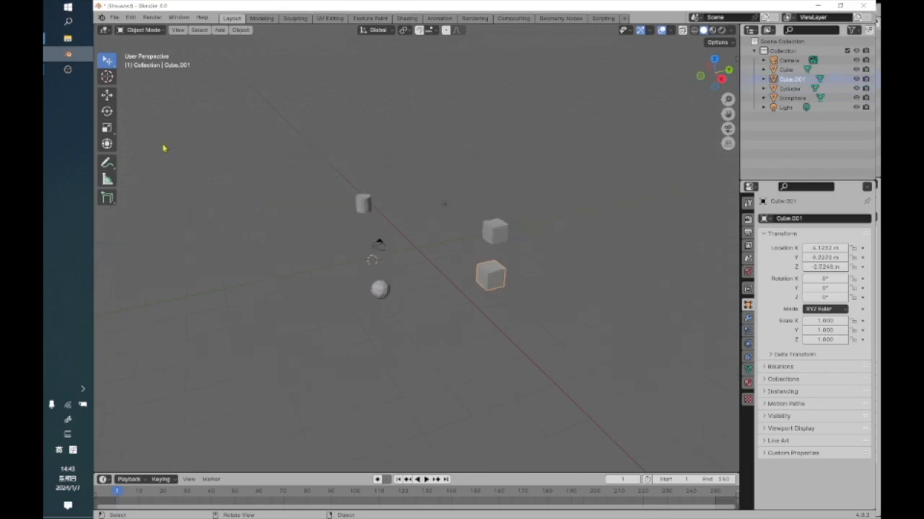
scroll(449, 263, up, 5)
scroll(446, 263, up, 2)
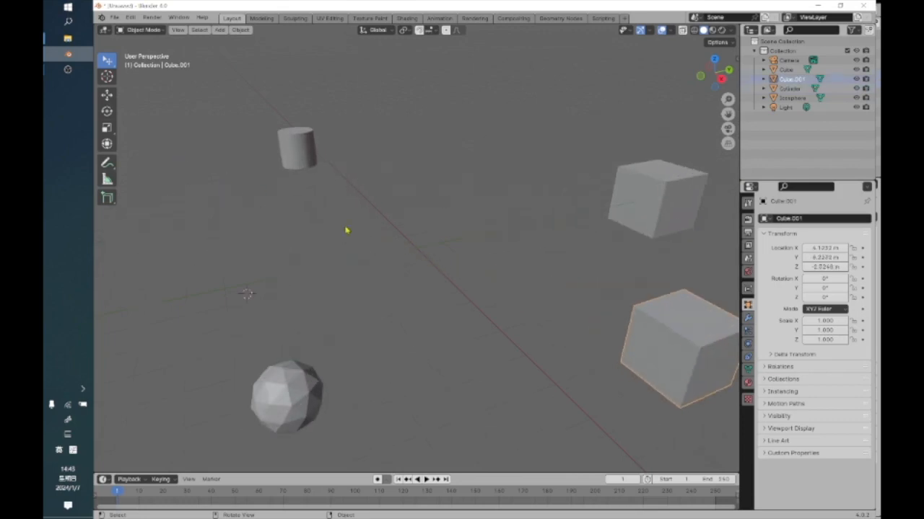
click(297, 157)
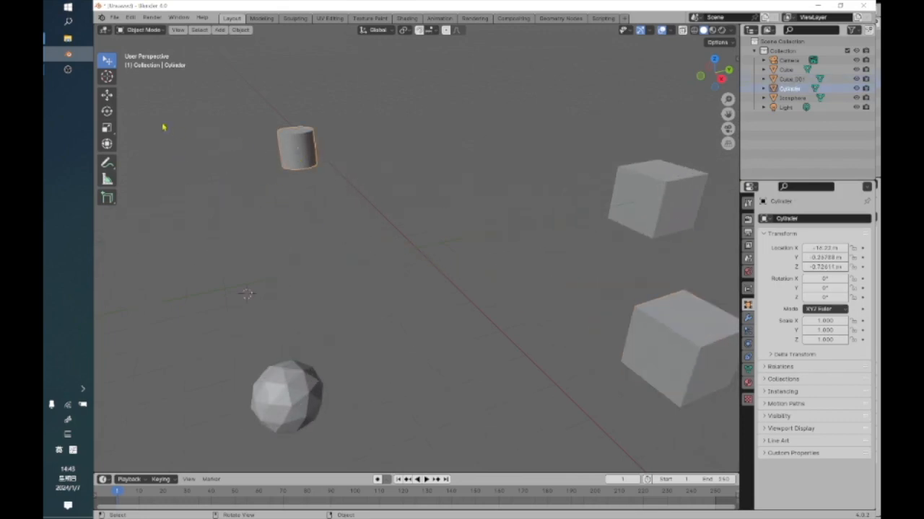
click(106, 93)
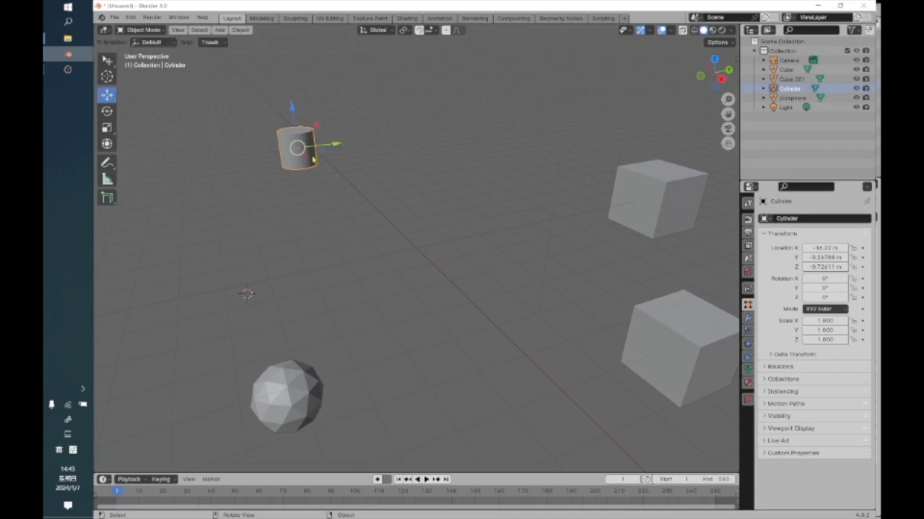
drag(308, 162, 444, 330)
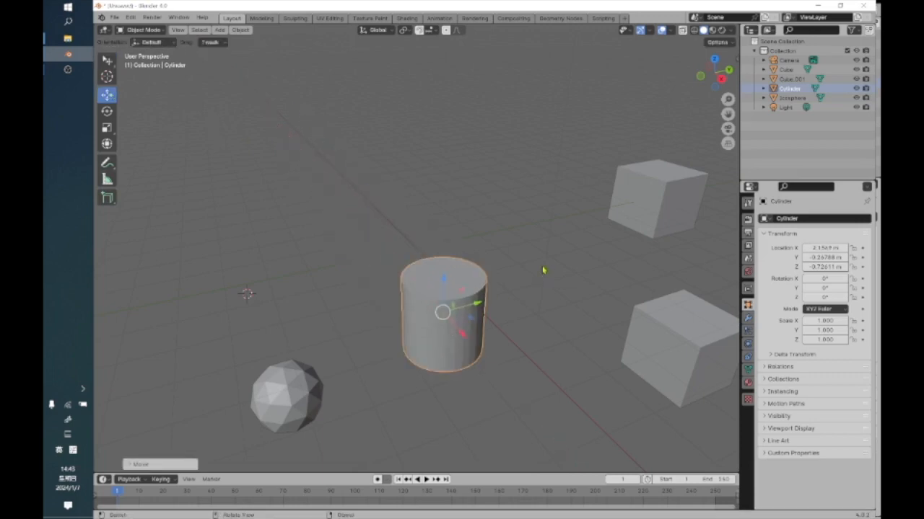
Examine the arrangement of the cylinder, cubes, ico sphere, light and camera from several sides with nothing selected.
click(544, 271)
middle_drag(543, 270, 294, 239)
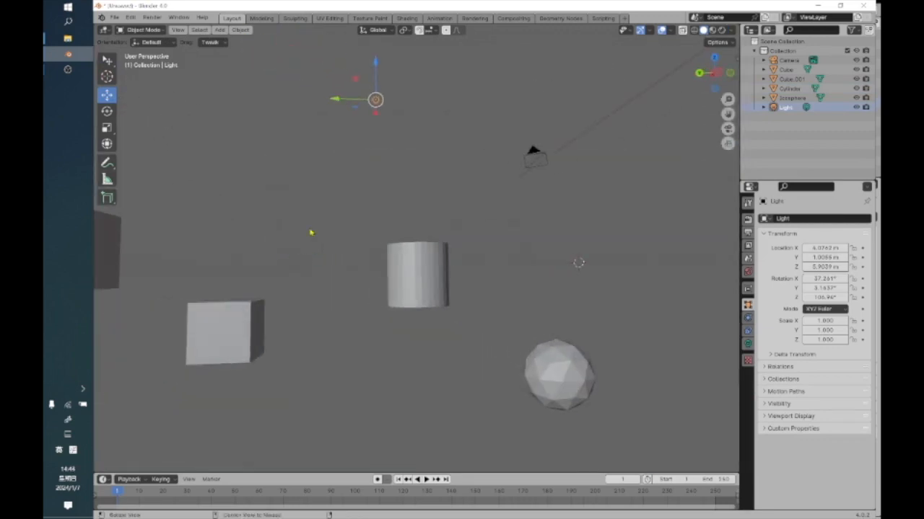
middle_drag(445, 169, 431, 176)
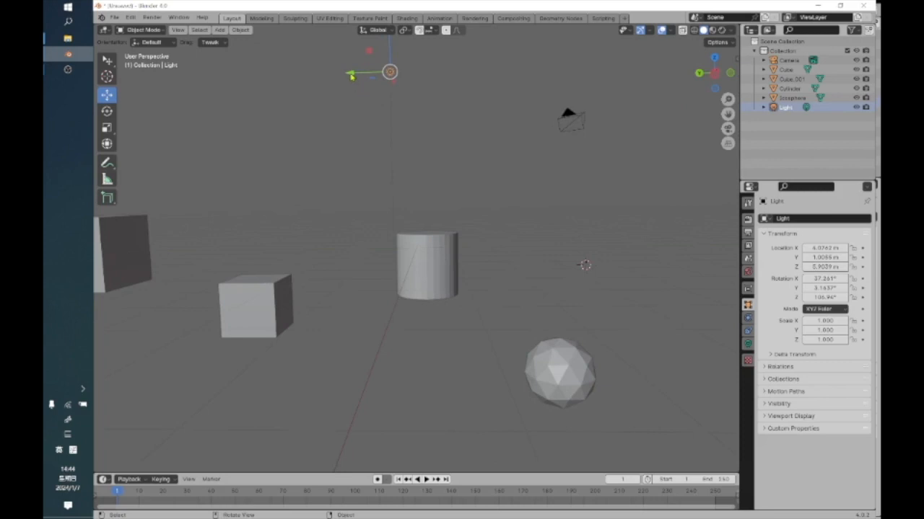
click(245, 70)
middle_drag(563, 256, 666, 313)
middle_drag(406, 270, 501, 252)
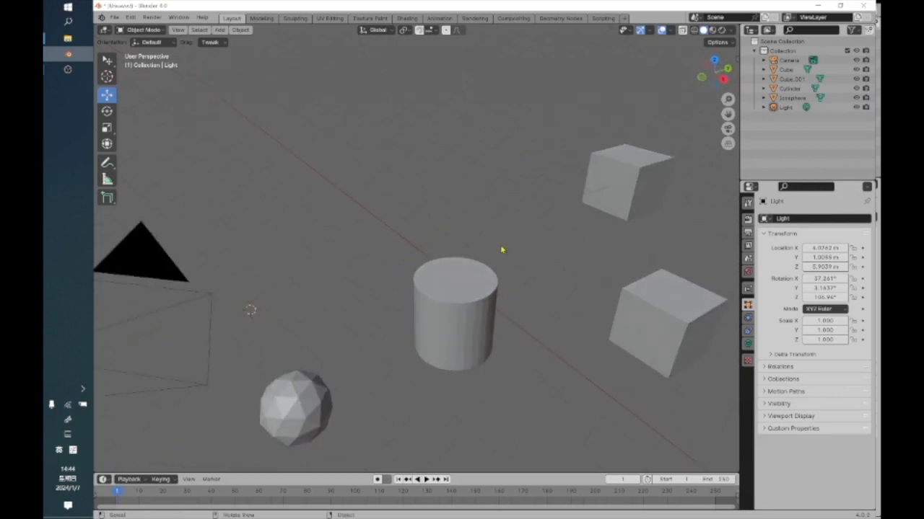
scroll(504, 269, down, 2)
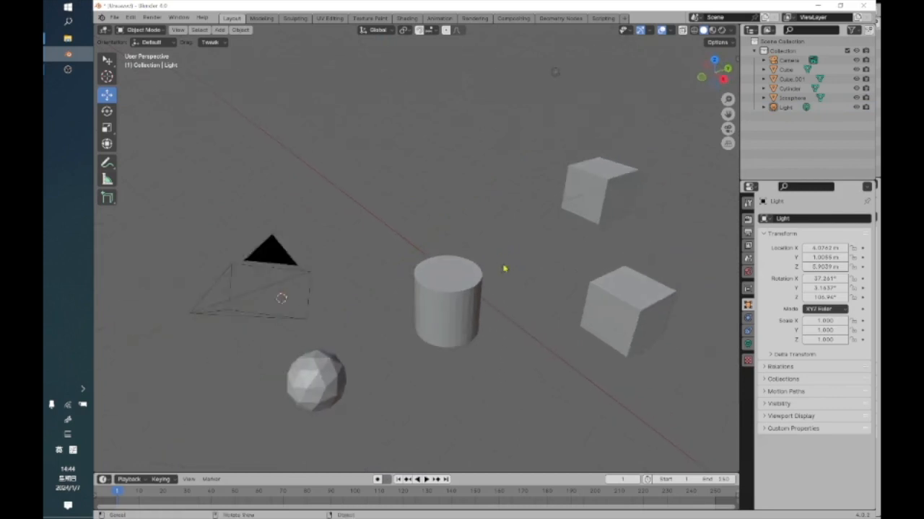
Select the cylinder and set the transform pivot point to Bounding Box Center.
click(444, 281)
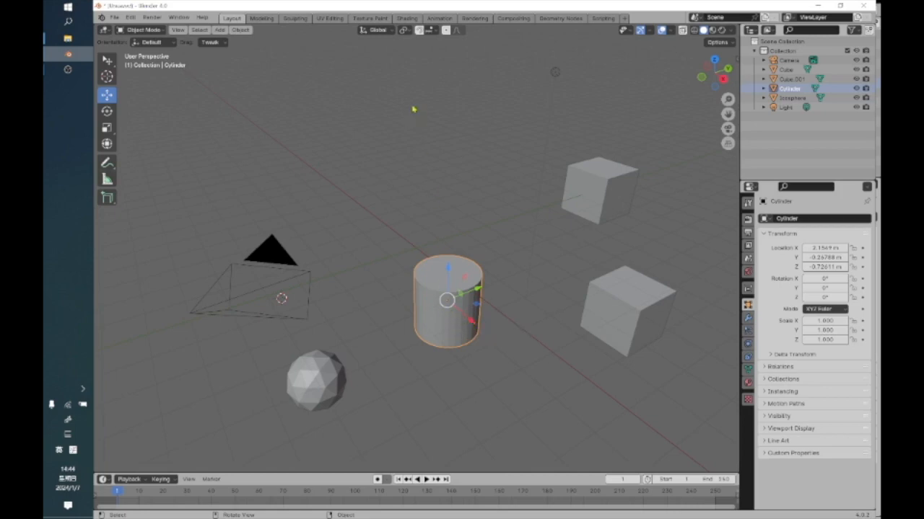
click(409, 30)
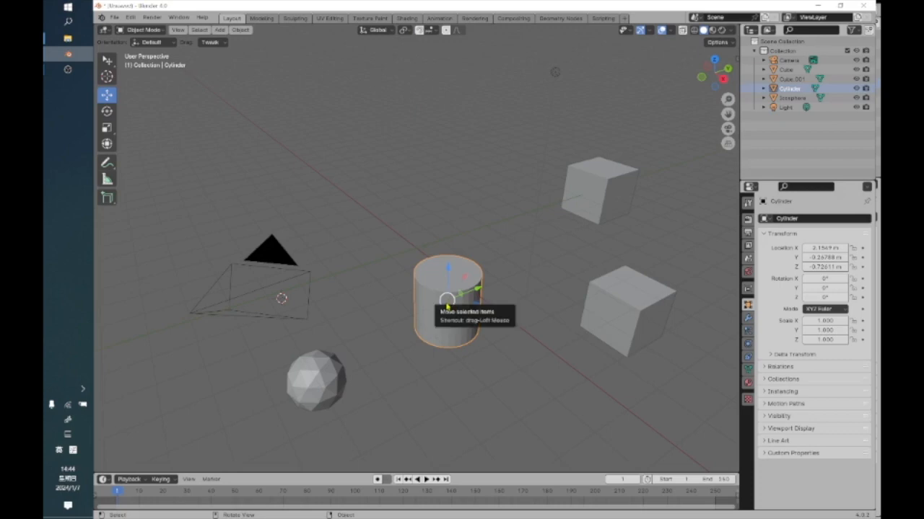
click(406, 31)
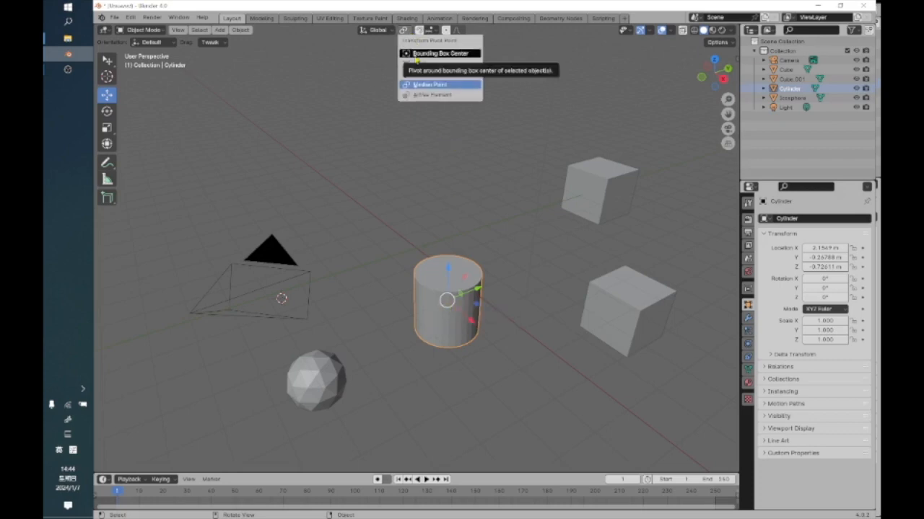
click(417, 54)
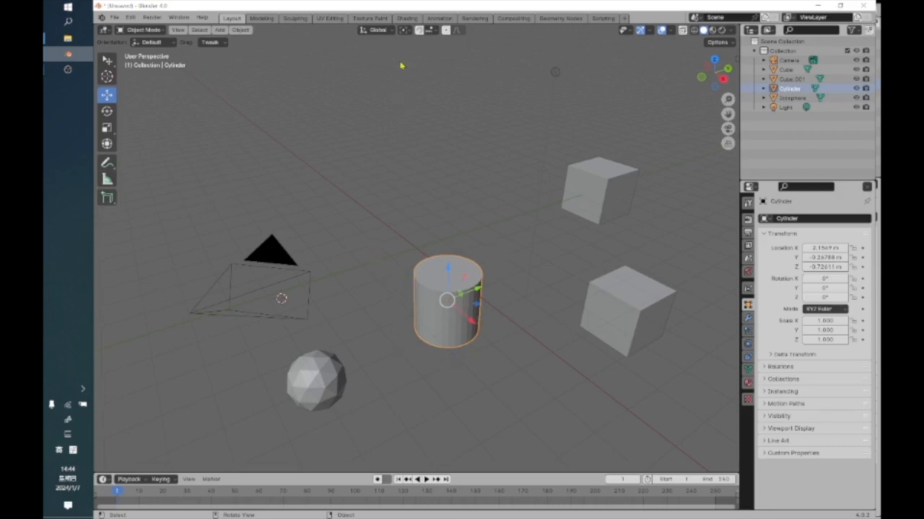
Set the transform pivot point to 3D Cursor, move the cylinder about 11 m in the negative X direction, and deselect it.
click(405, 31)
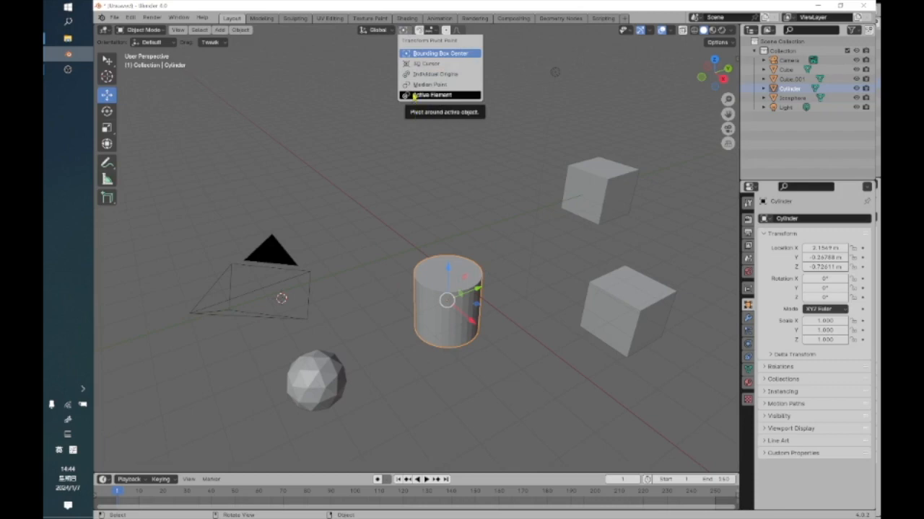
click(426, 64)
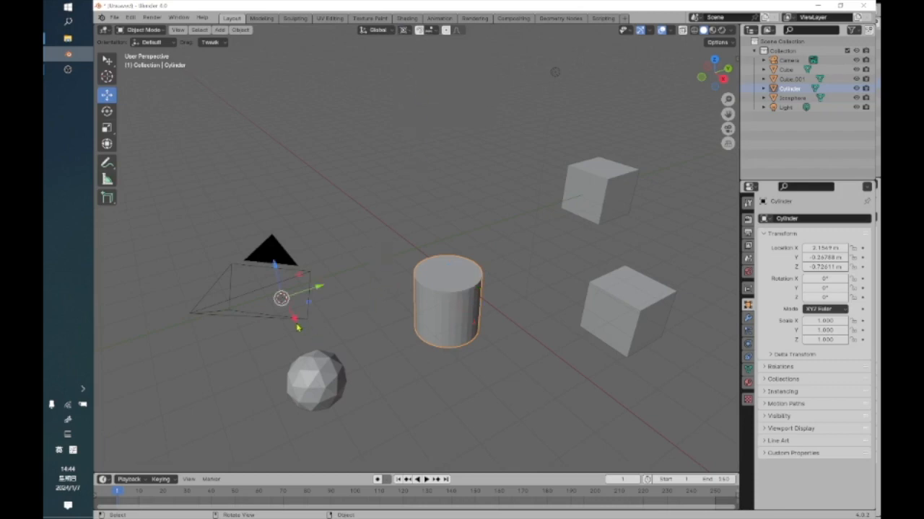
drag(296, 325, 239, 182)
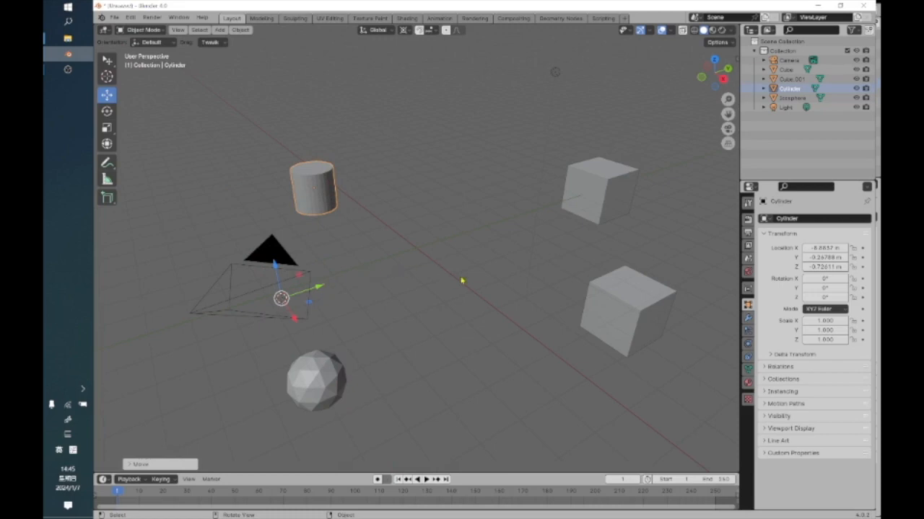
click(463, 319)
middle_drag(464, 320, 295, 324)
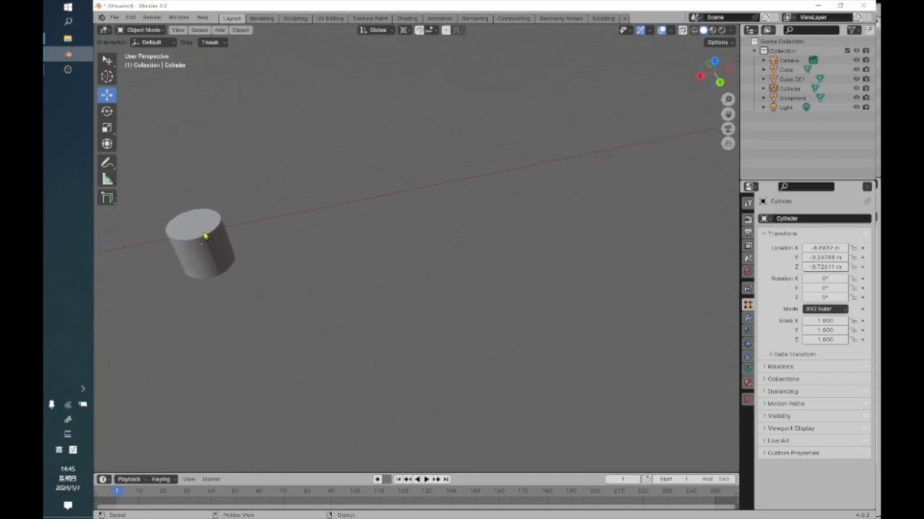
Reselect the cylinder and set the transform pivot point back to Bounding Box Center.
click(206, 238)
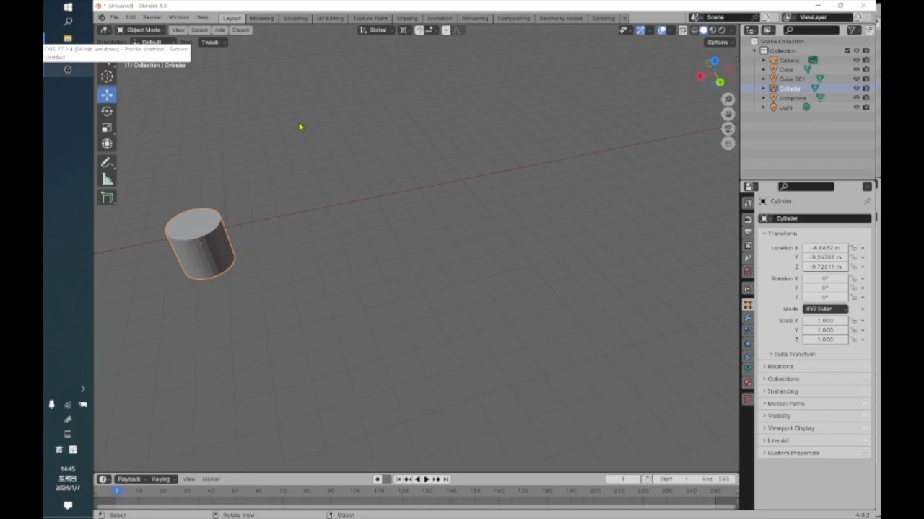
click(405, 30)
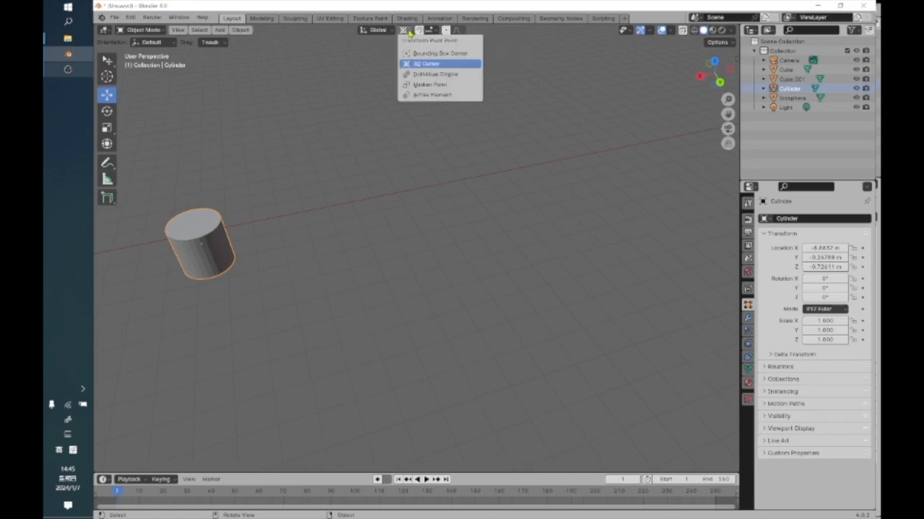
click(415, 53)
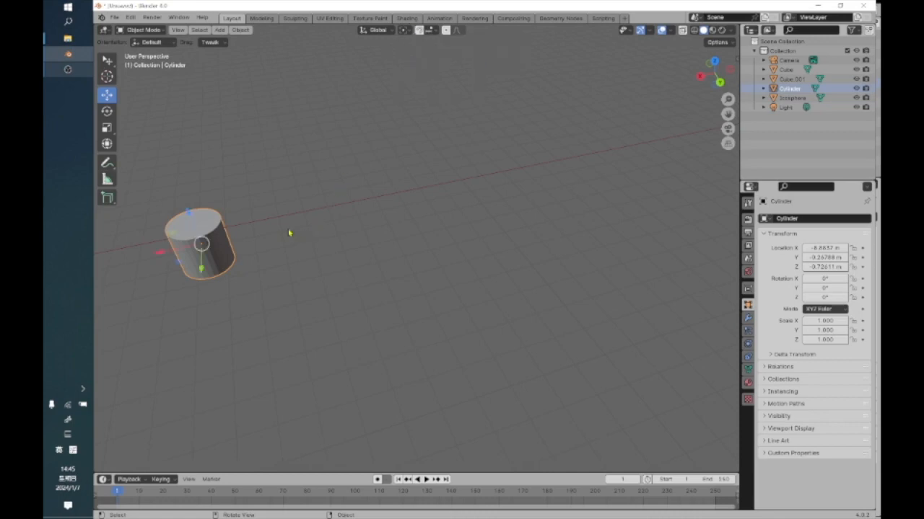
Activate the Rotate tool with the cylinder still selected.
middle_drag(196, 306, 422, 130)
scroll(353, 229, down, 3)
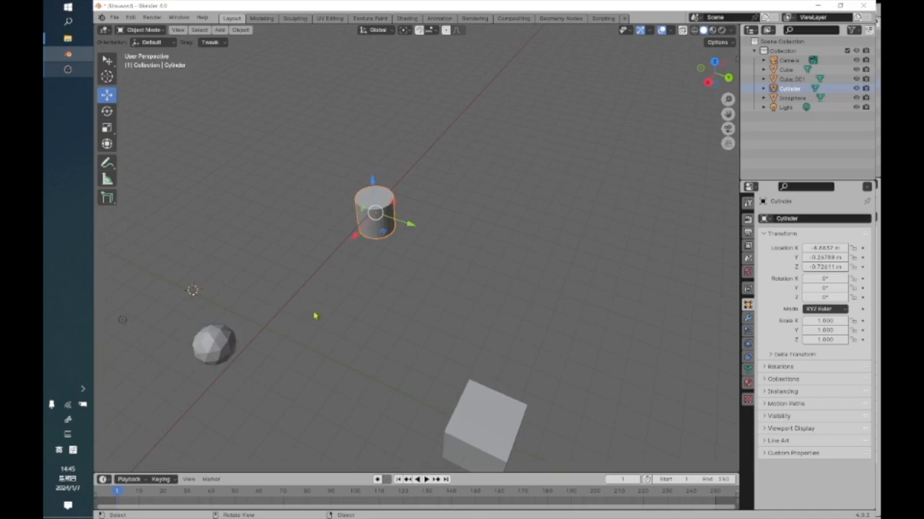
scroll(317, 318, up, 2)
scroll(336, 319, down, 3)
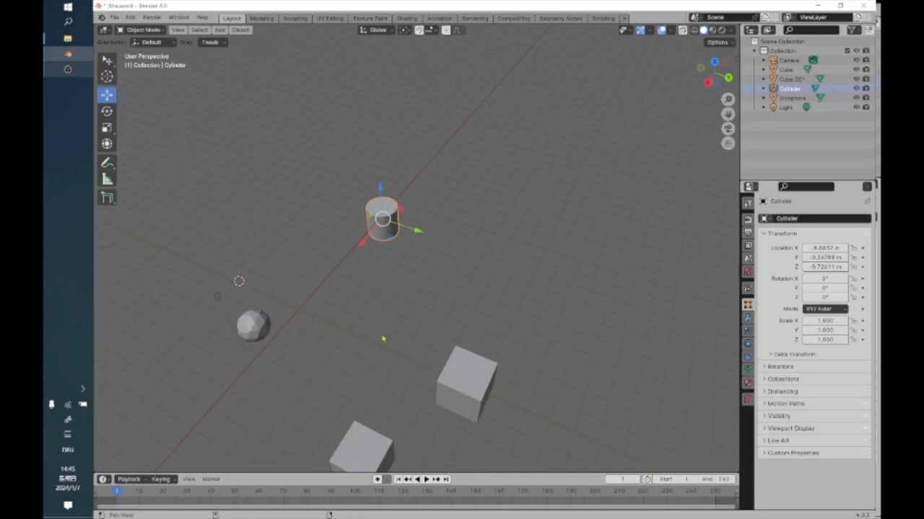
shift+middle_drag(383, 330, 432, 352)
scroll(425, 373, up, 6)
shift+middle_drag(402, 383, 362, 293)
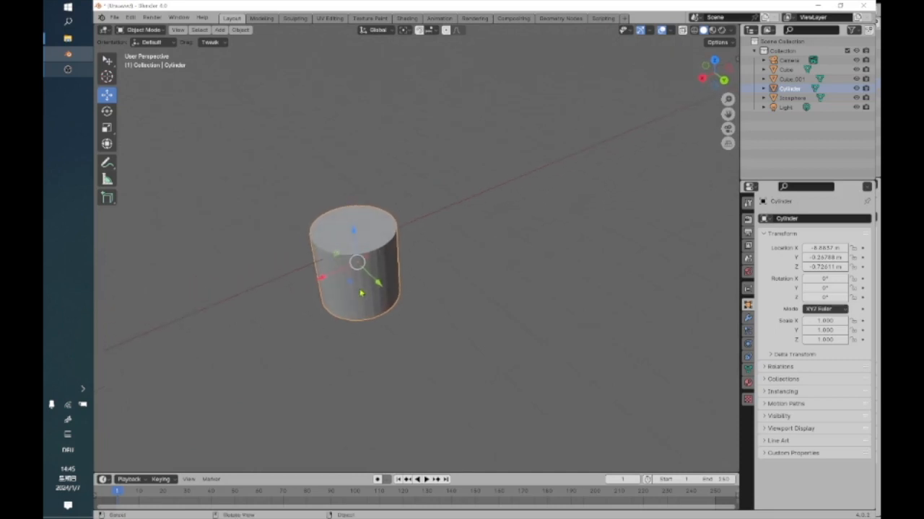
click(107, 111)
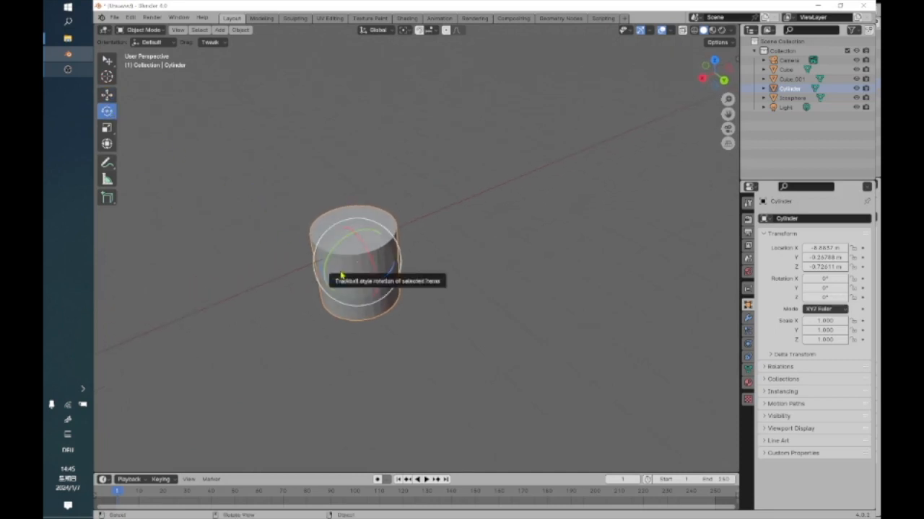
scroll(331, 263, up, 3)
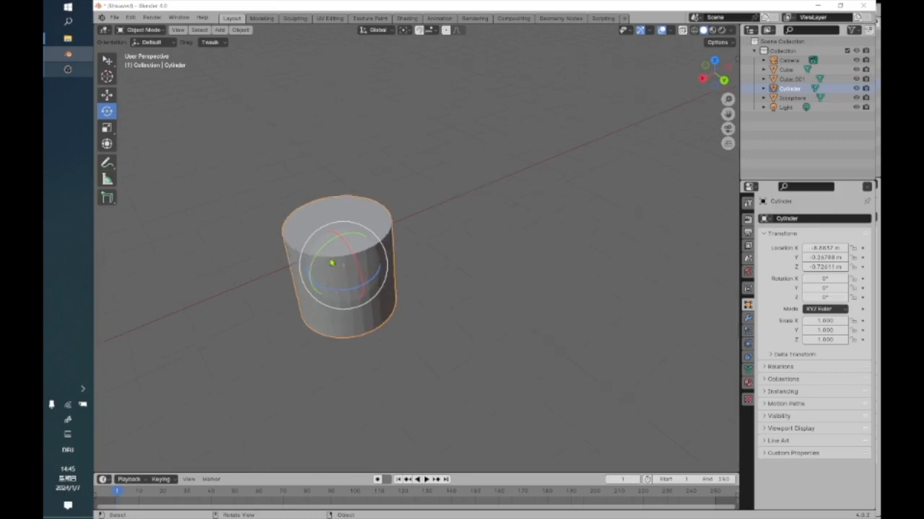
scroll(322, 262, down, 1)
scroll(318, 261, up, 2)
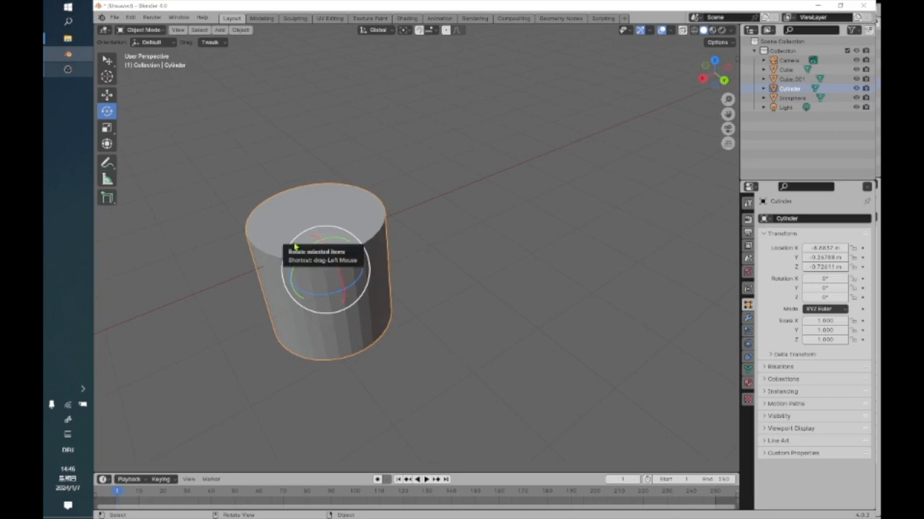
Try a view-plane rotation and a free trackball rotation on the cylinder, reverting it to zero rotation after each.
drag(294, 244, 227, 247)
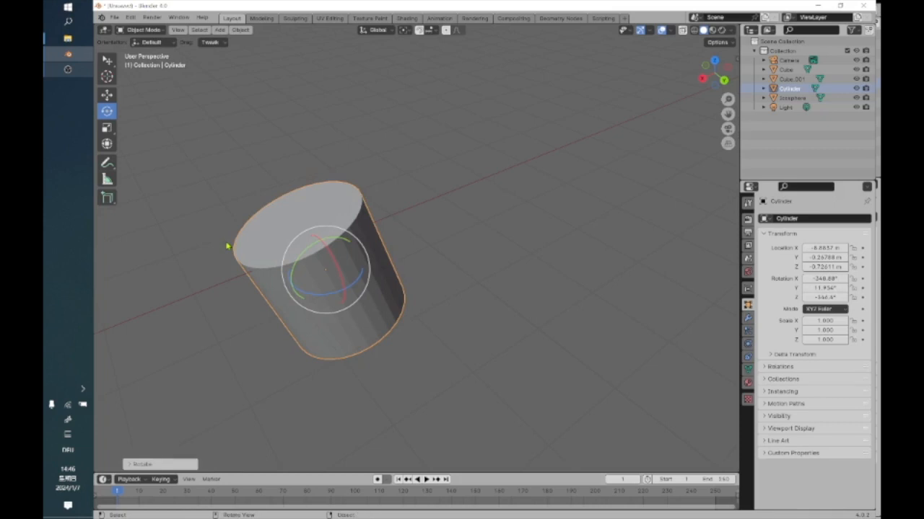
key(ctrl+z)
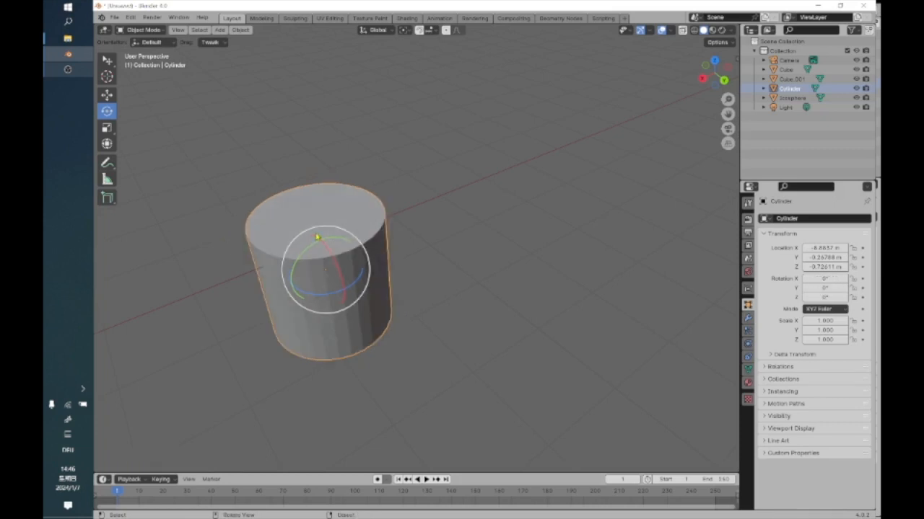
drag(324, 275, 241, 285)
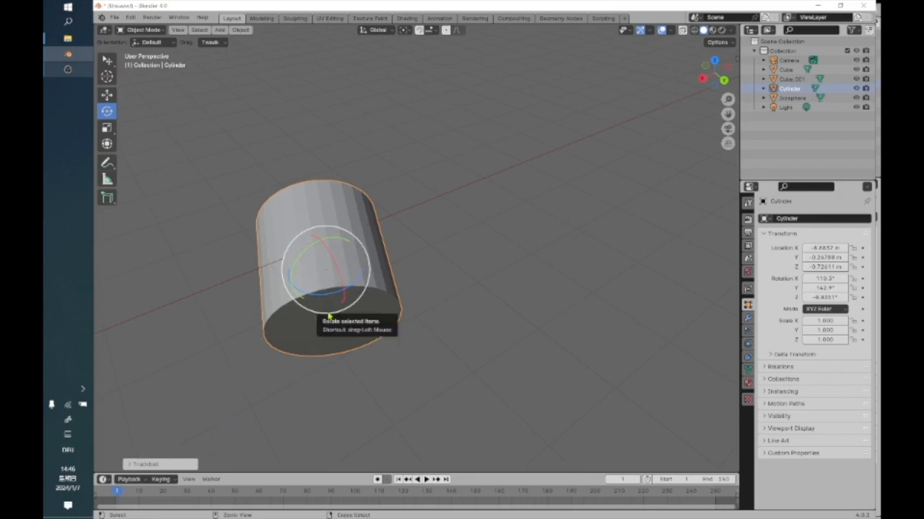
key(alt+r)
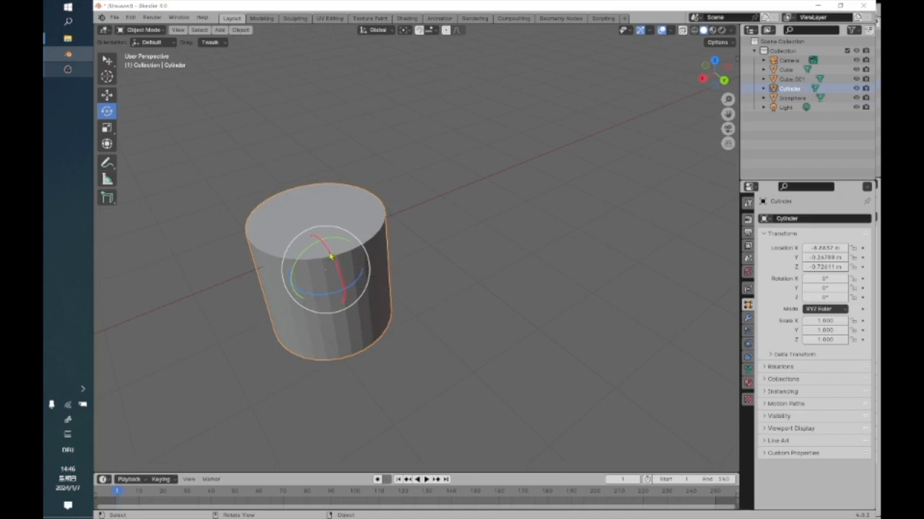
Rotate the cylinder about -89° around the global X axis with the gizmo and expand the Rotate operation settings.
mouse_move(331, 257)
mouse_down()
mouse_move(327, 275)
mouse_move(330, 260)
mouse_move(306, 268)
mouse_move(324, 252)
mouse_move(299, 270)
mouse_move(292, 263)
mouse_move(317, 283)
mouse_move(343, 271)
mouse_move(327, 248)
mouse_up()
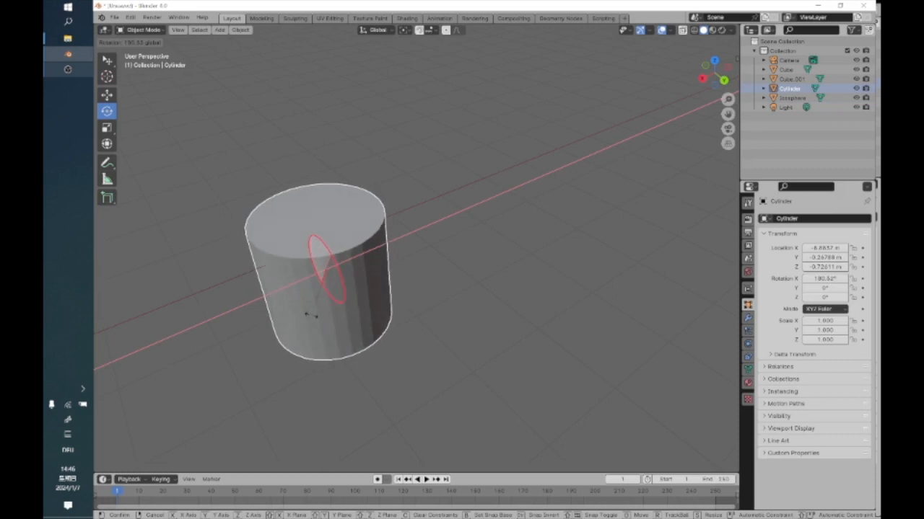
drag(330, 309, 335, 277)
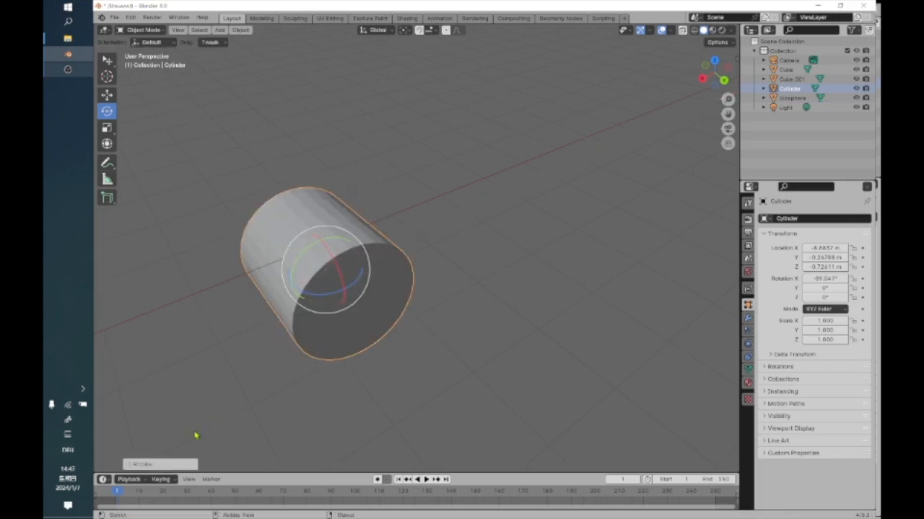
click(158, 464)
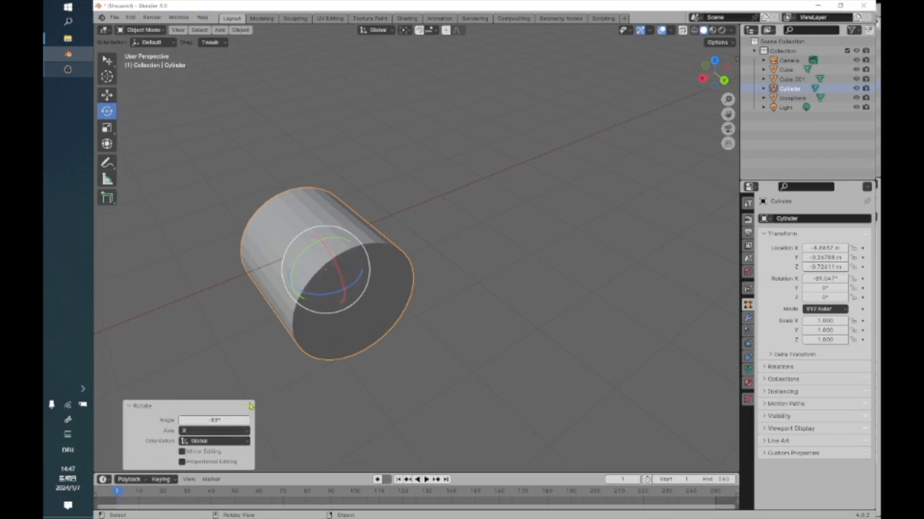
Set the angle of the cylinder's X-axis rotation to -60°.
click(215, 420)
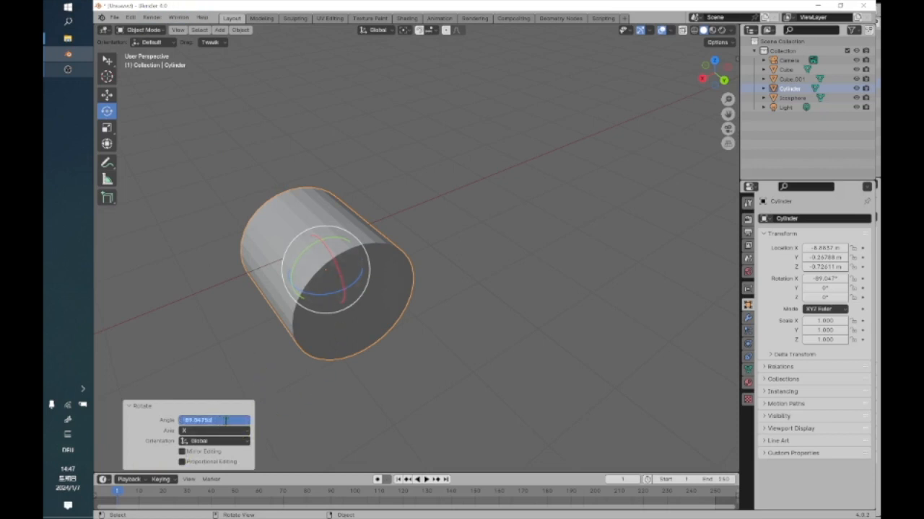
text(0)
key(Return)
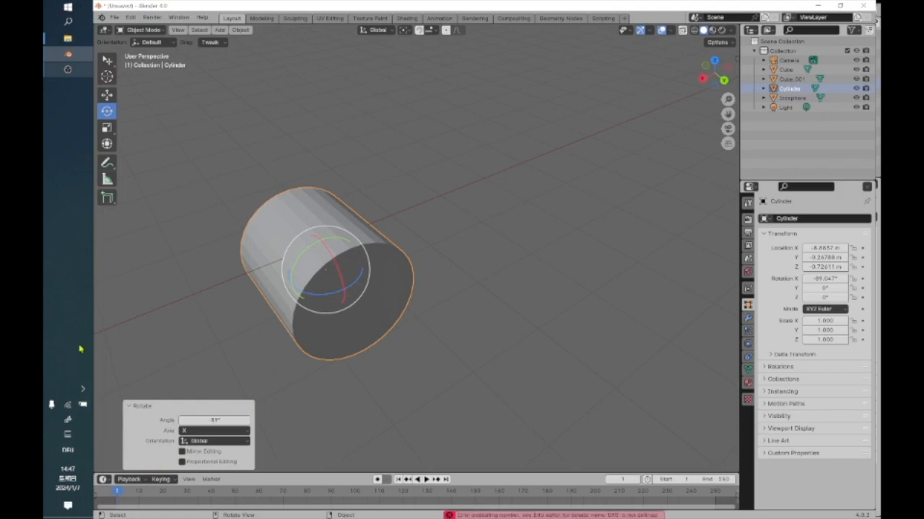
click(215, 419)
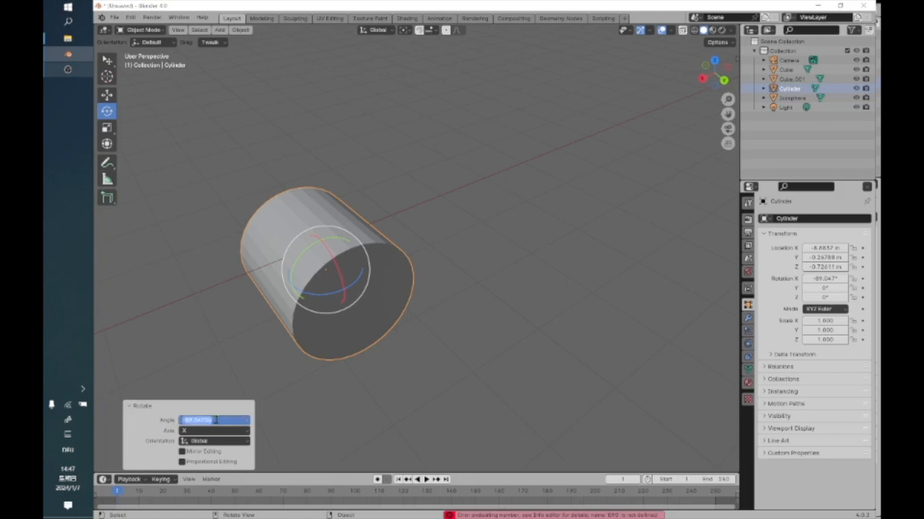
text(5)
key(Return)
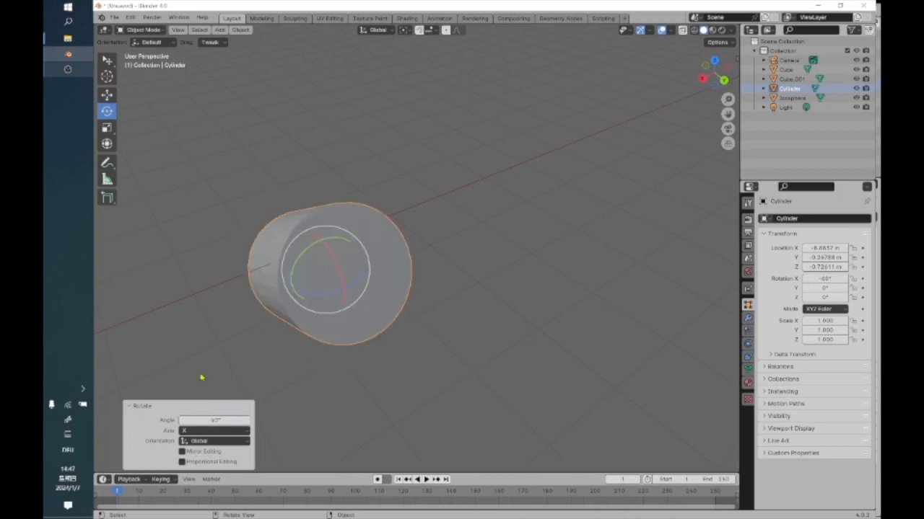
Set the angle of the cylinder's X-axis rotation to -45° and undo the whole rotation.
click(213, 420)
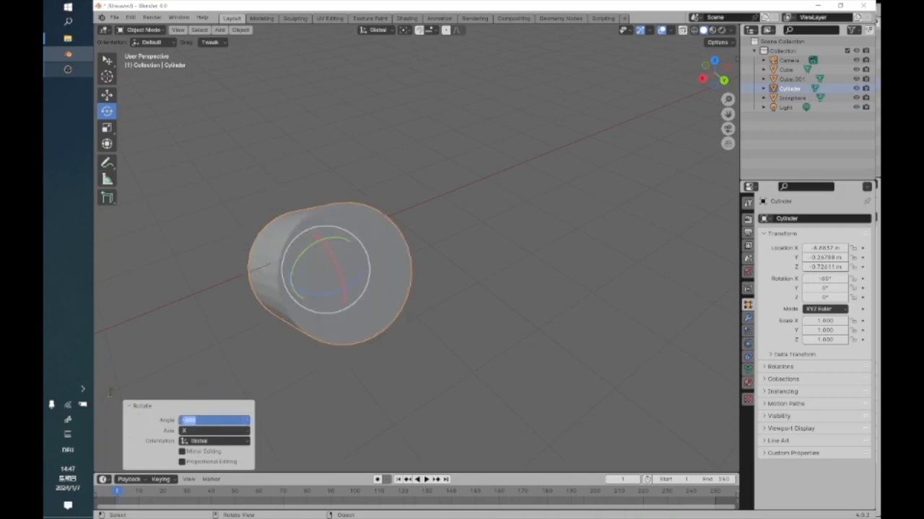
text(6)
key(Return)
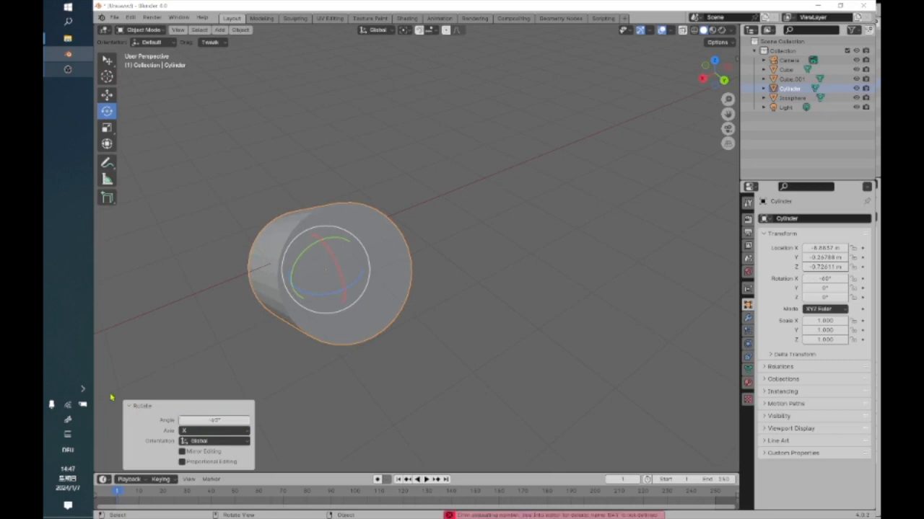
click(214, 420)
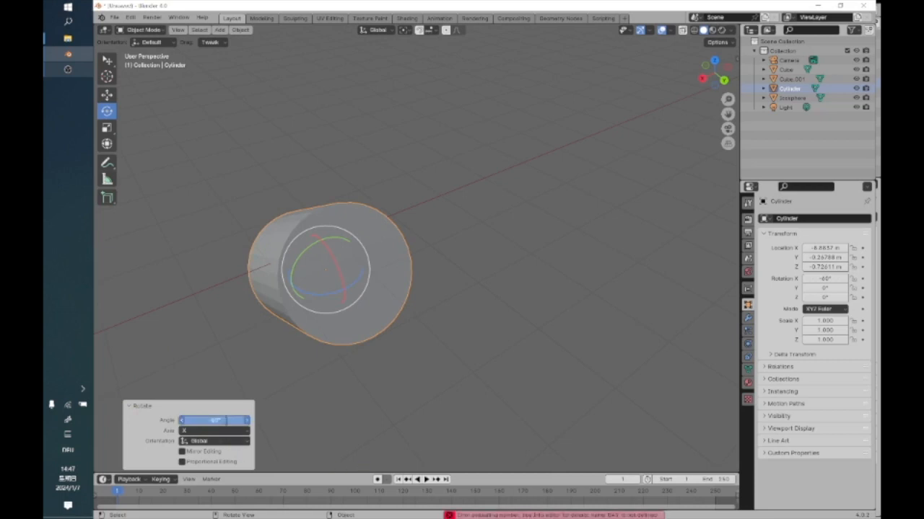
text(-)
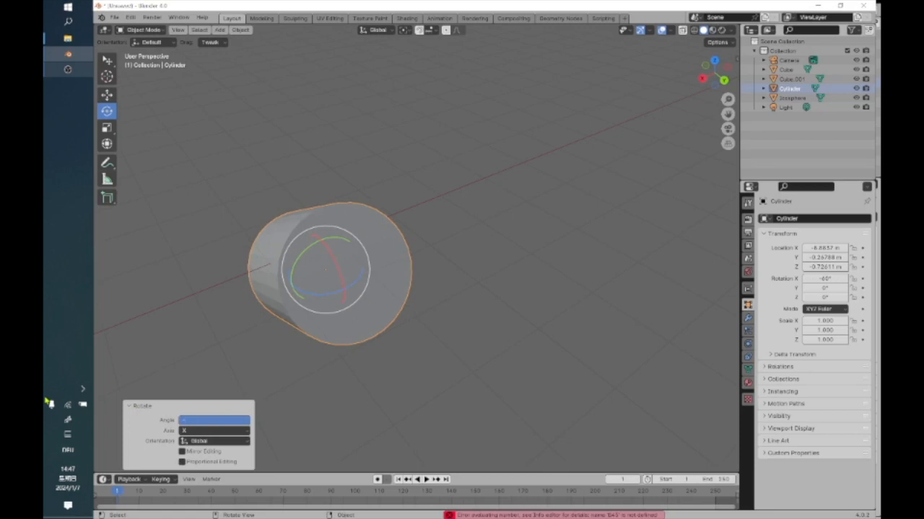
text(40)
key(Return)
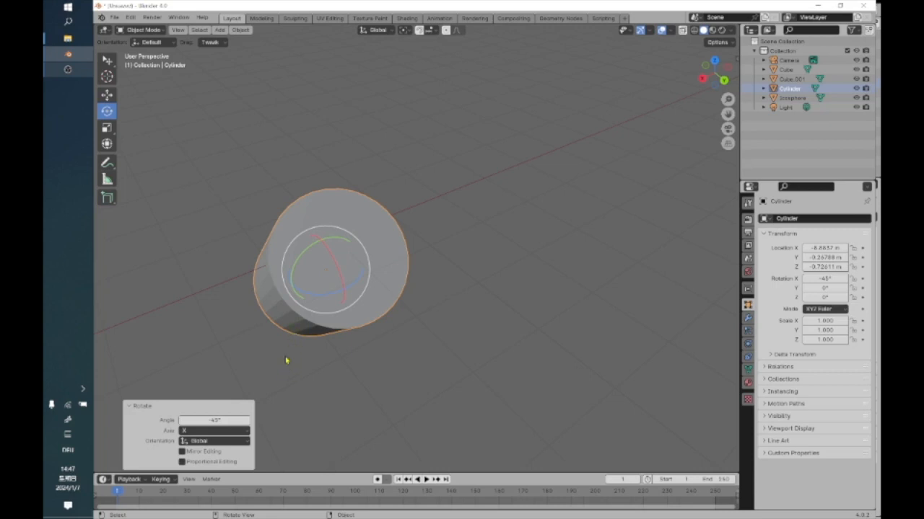
key(ctrl)
key(ctrl+z)
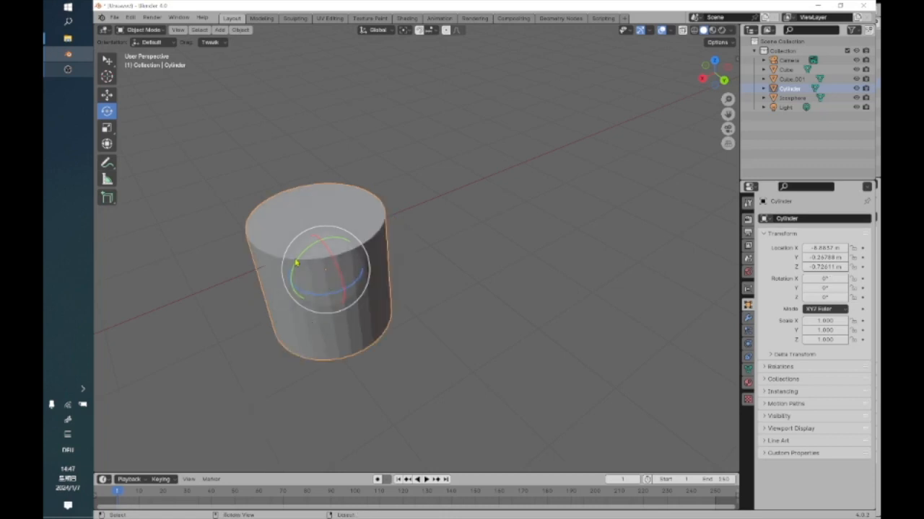
Rotate the cylinder about -0.14° around Y and about 45° around Z, undoing a trackball rotation tried in between, and deselect it.
drag(301, 262, 356, 279)
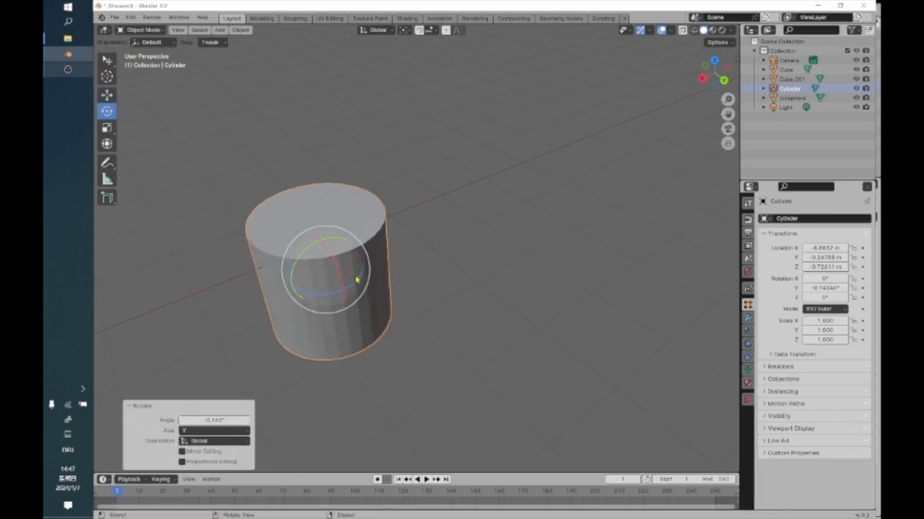
drag(356, 281, 342, 293)
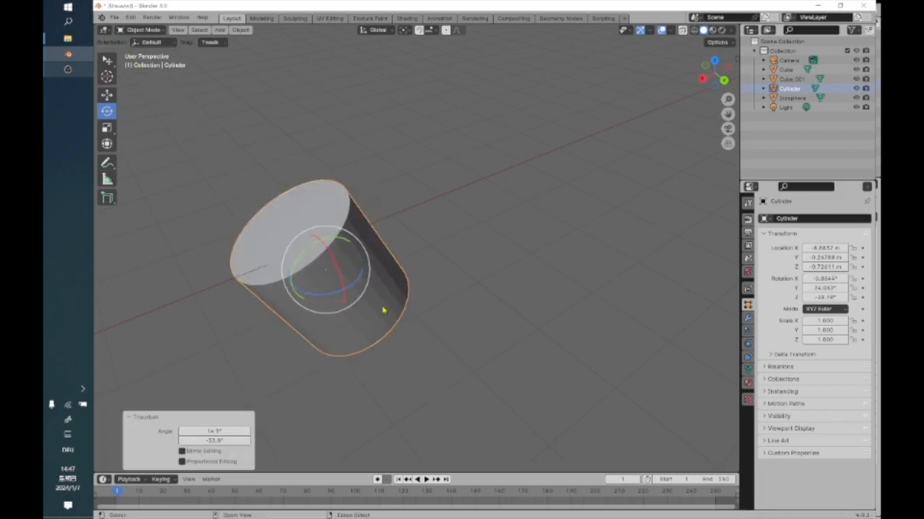
key(ctrl+z)
drag(324, 297, 353, 303)
click(447, 296)
Examine the rotated cylinder up close and in relation to the ico sphere with nothing selected.
scroll(447, 295, down, 3)
scroll(447, 296, up, 4)
scroll(447, 296, down, 3)
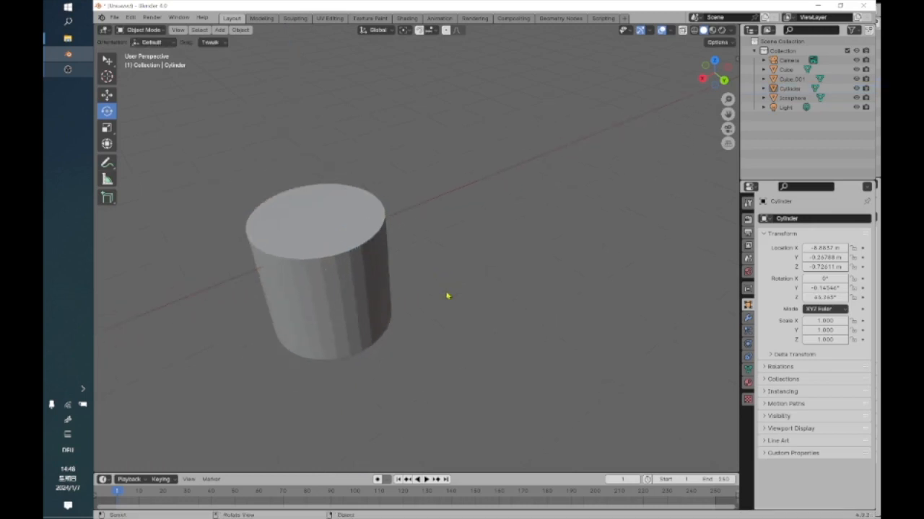
scroll(387, 280, up, 2)
scroll(388, 280, down, 3)
shift+middle_drag(274, 324, 443, 356)
scroll(438, 354, down, 4)
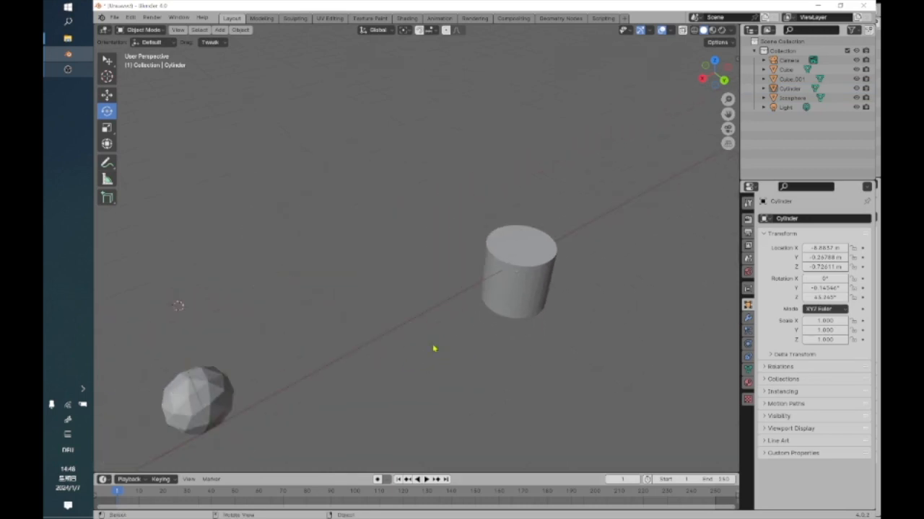
scroll(368, 350, up, 1)
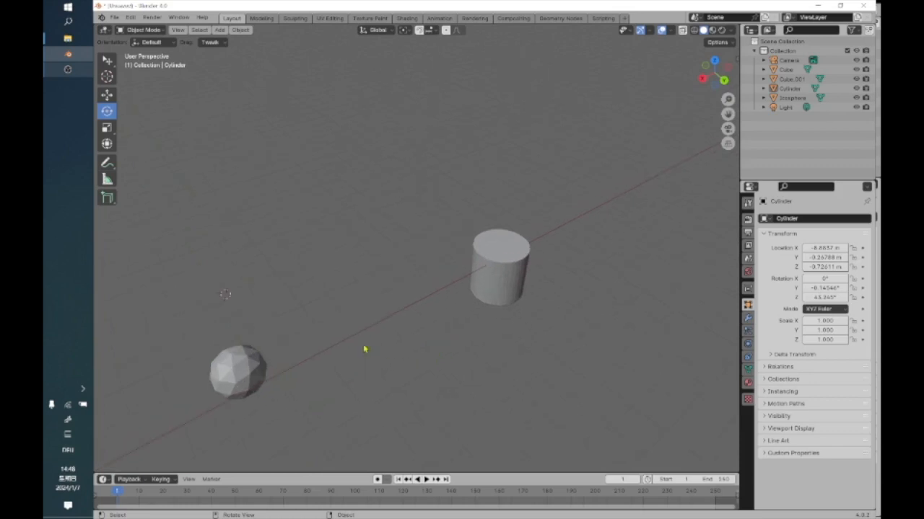
Set the transform pivot point to 3D Cursor and rotate the selected cylinder about 41.5° around the global Z axis.
scroll(364, 349, down, 3)
scroll(364, 349, up, 6)
scroll(365, 350, down, 2)
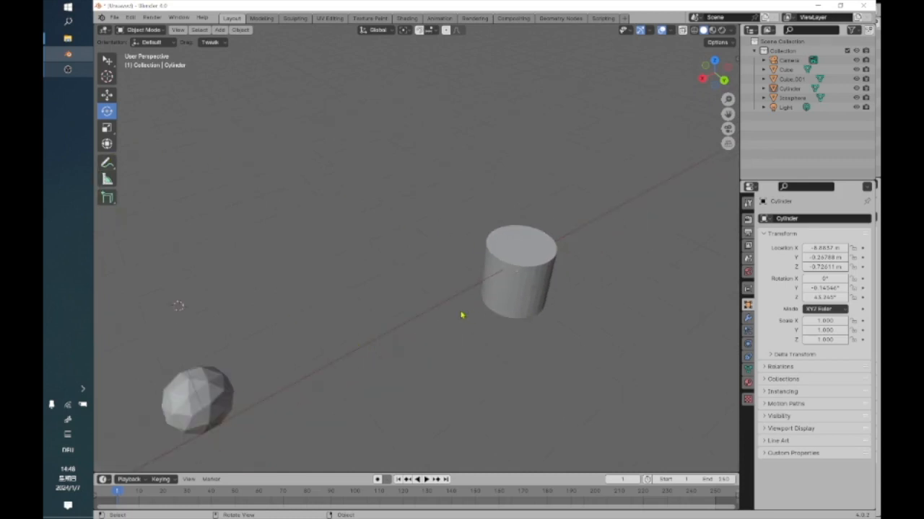
click(107, 61)
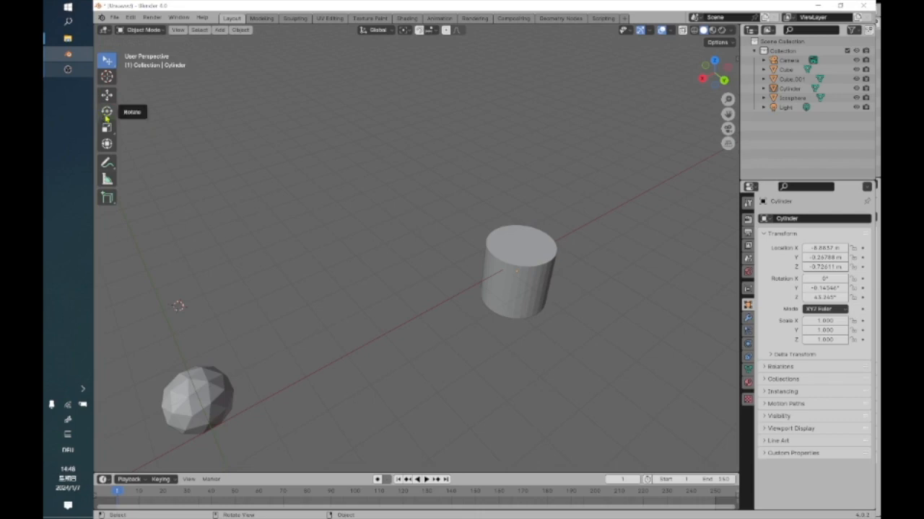
click(532, 264)
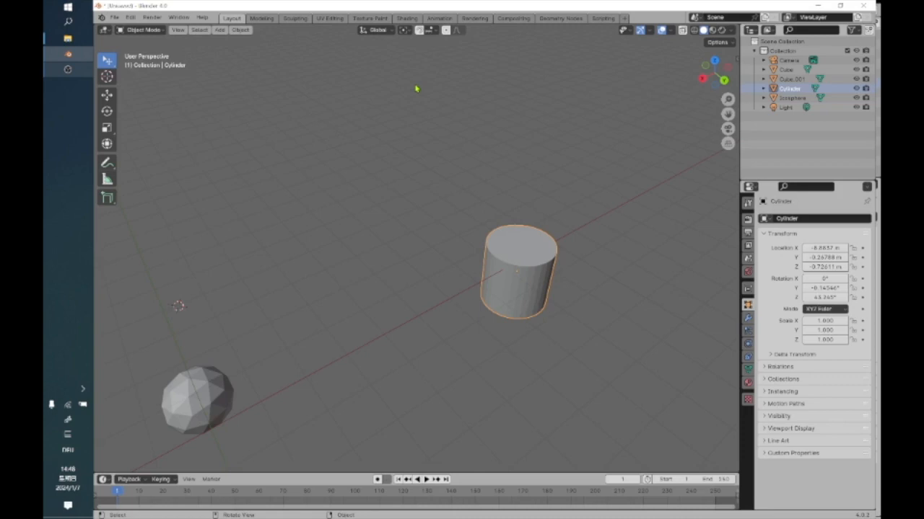
click(424, 222)
click(519, 257)
click(405, 29)
click(413, 64)
click(107, 111)
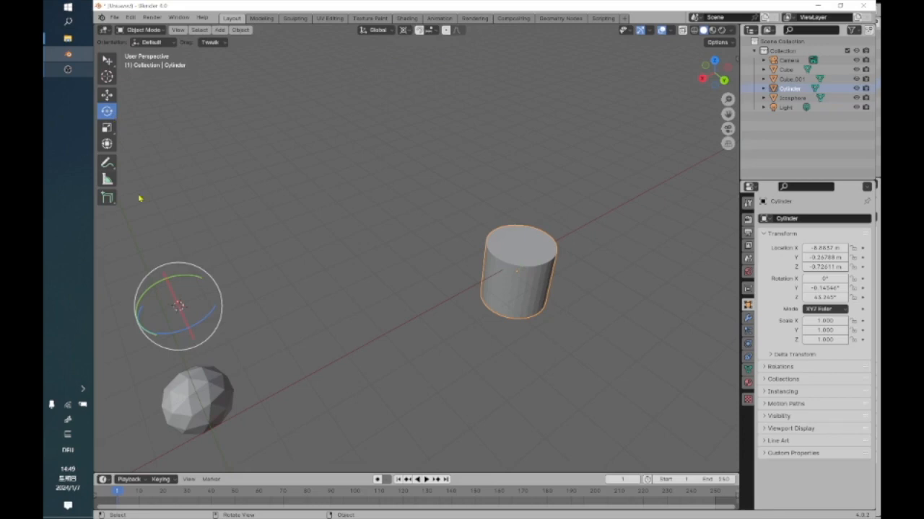
drag(169, 339, 189, 330)
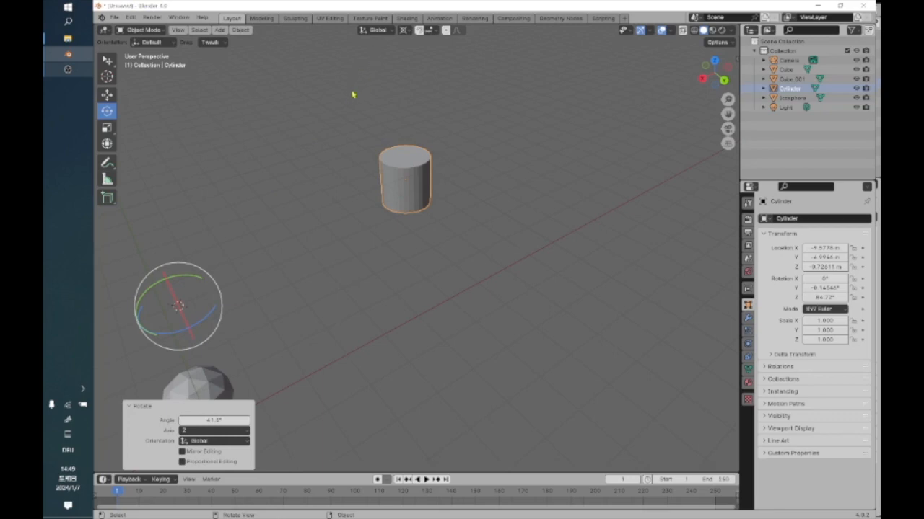
Switch the transform orientation to Cursor and back to Global.
click(376, 30)
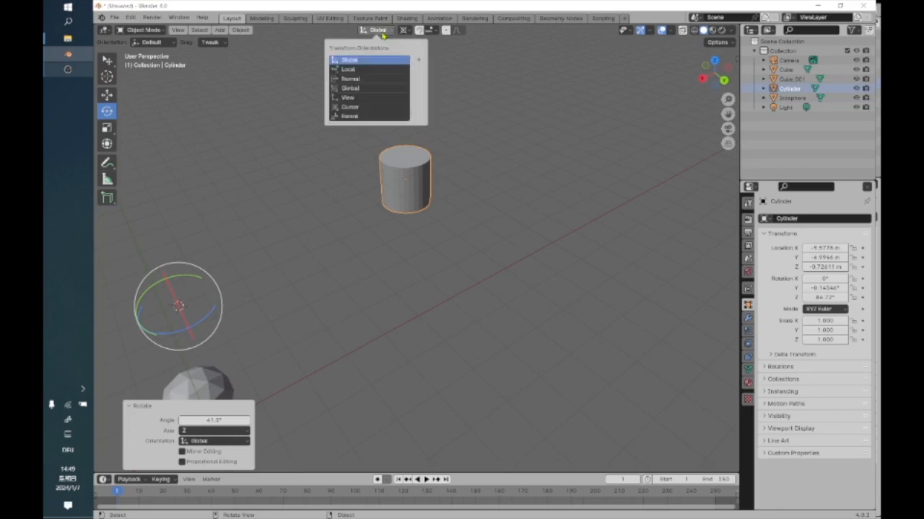
click(353, 107)
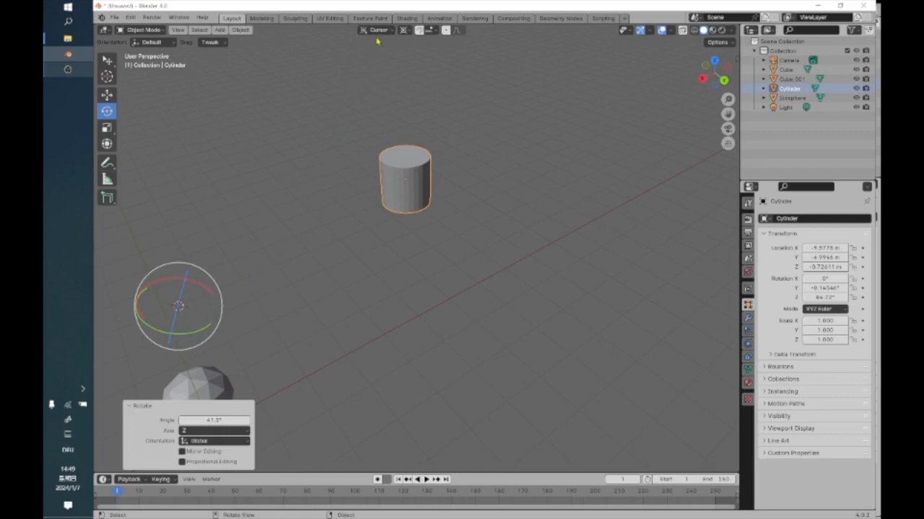
click(389, 31)
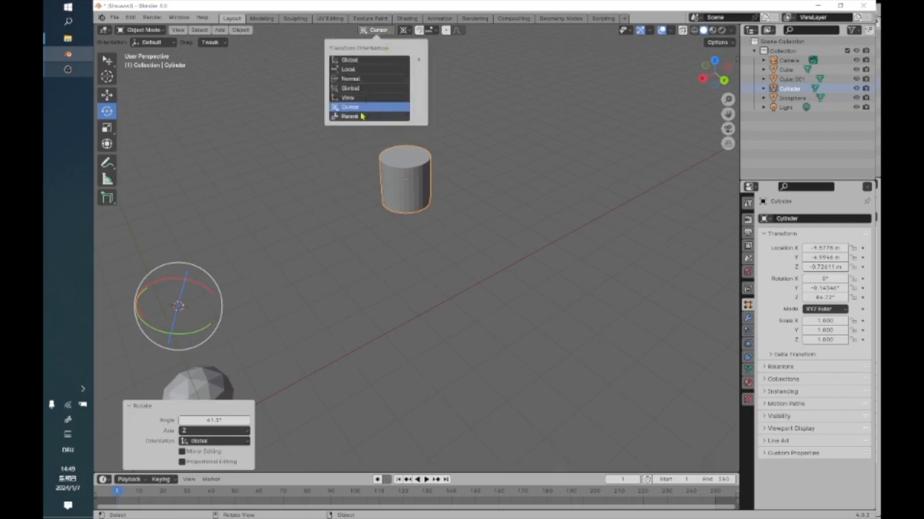
click(353, 60)
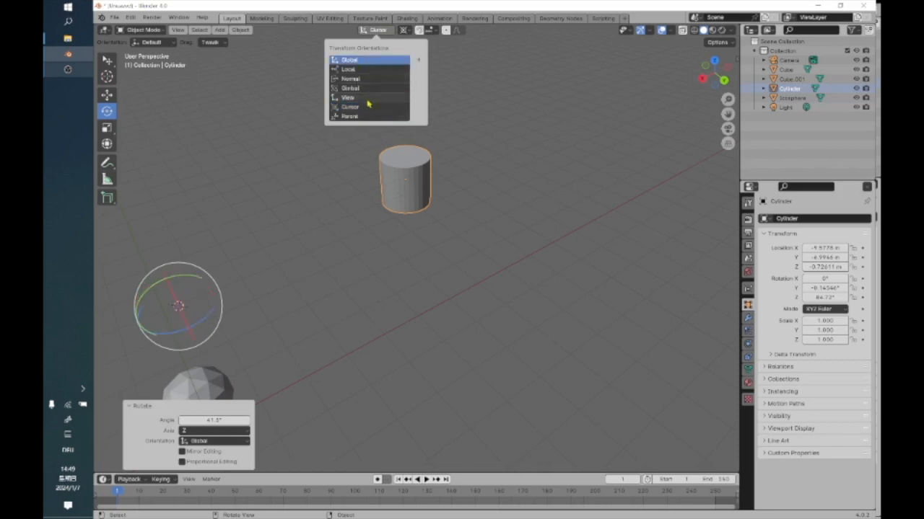
Set the pivot point to Bounding Box Center and tilt the cylinder around the global Y axis to an X rotation of about 61°, deselecting it.
click(381, 141)
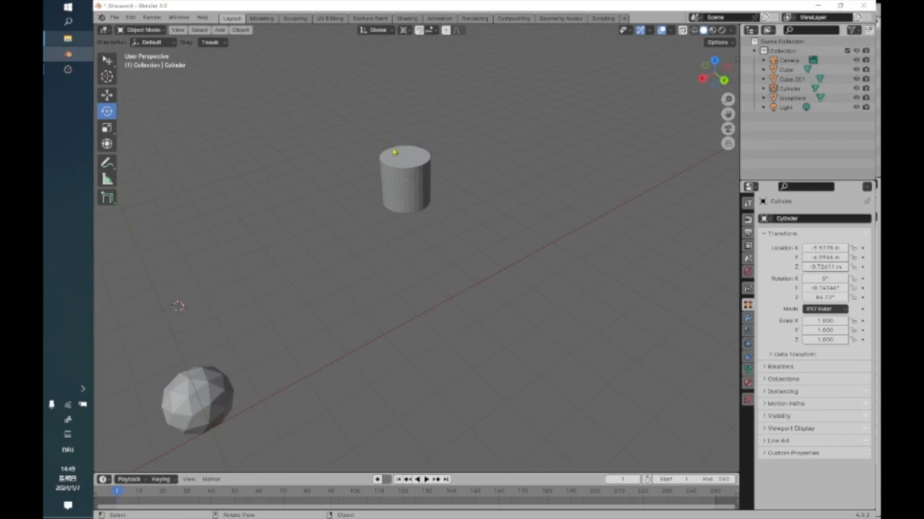
click(395, 163)
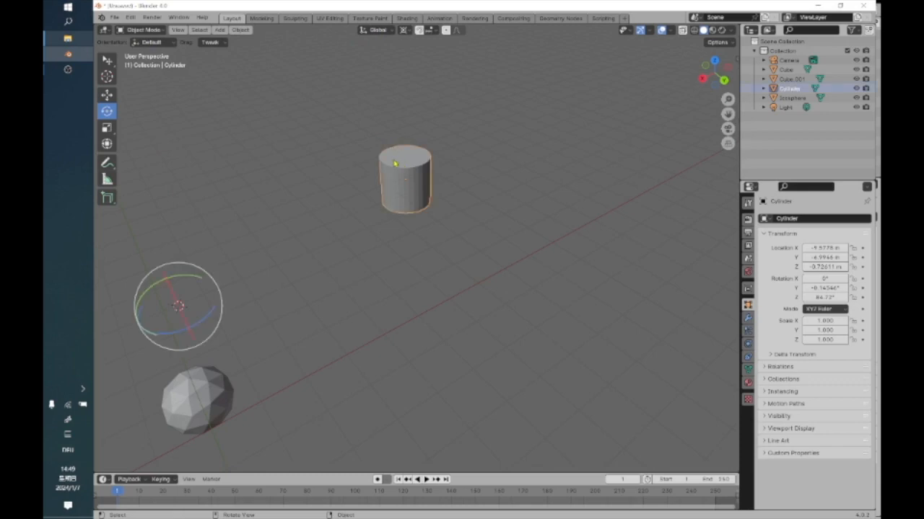
click(382, 32)
click(404, 30)
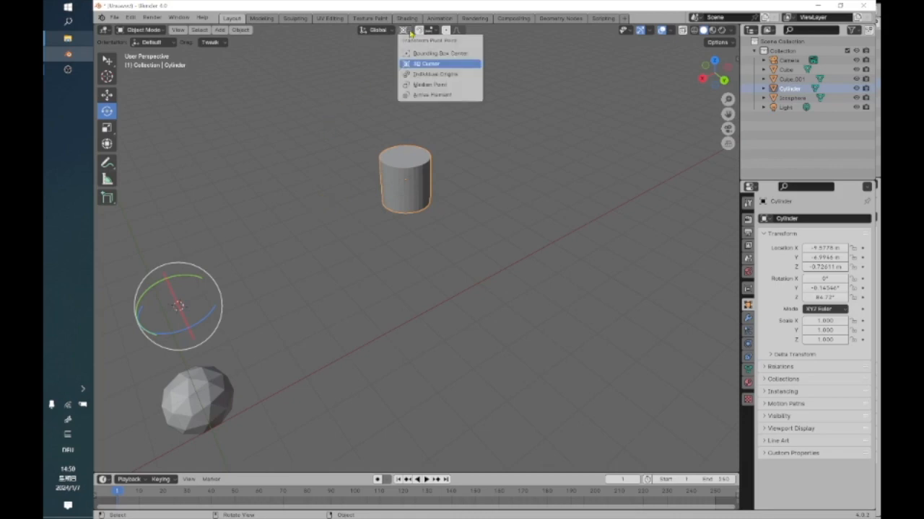
click(408, 52)
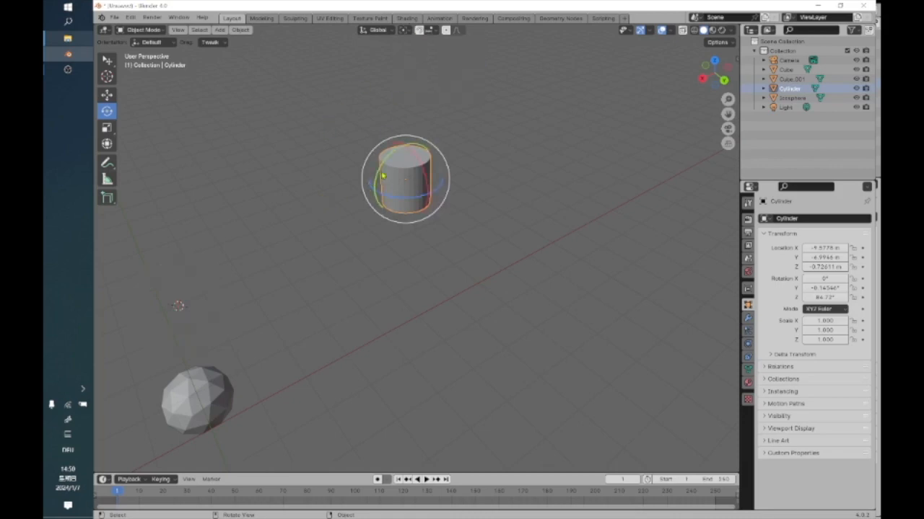
drag(377, 176, 402, 220)
click(239, 179)
Examine the tilted cylinder up close and in relation to the ico sphere, cubes and camera.
scroll(240, 179, up, 3)
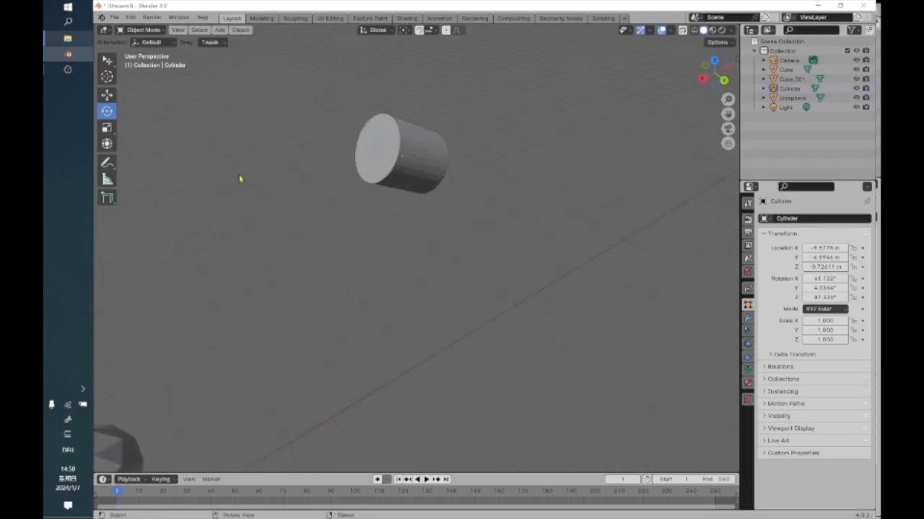
shift+middle_drag(443, 180, 470, 324)
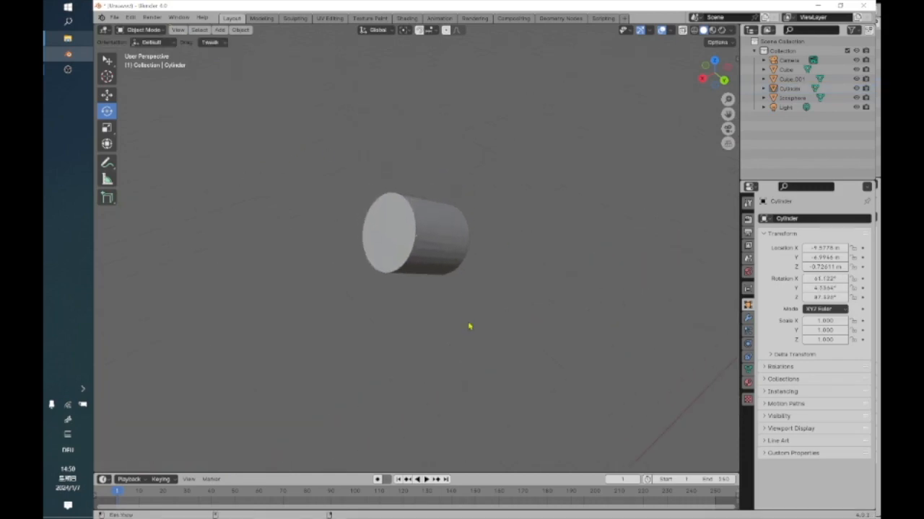
shift+middle_drag(563, 355, 422, 302)
scroll(422, 302, down, 4)
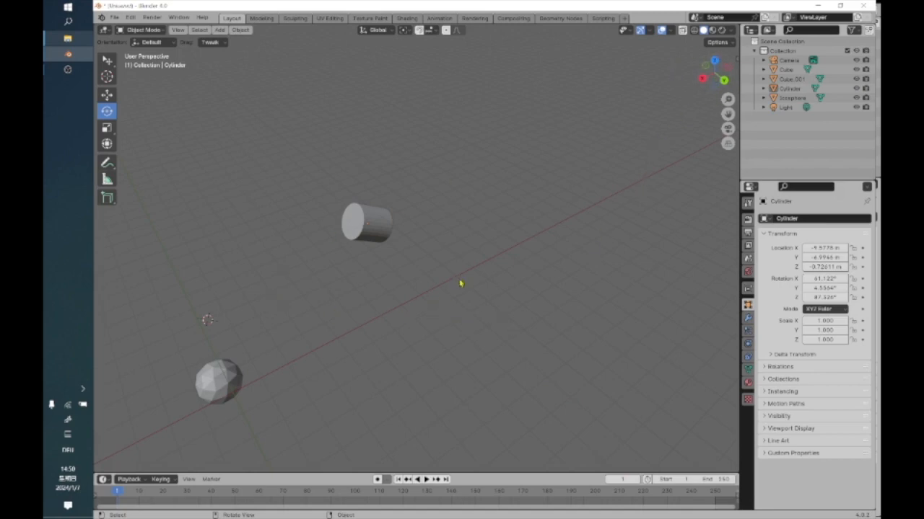
scroll(450, 294, down, 4)
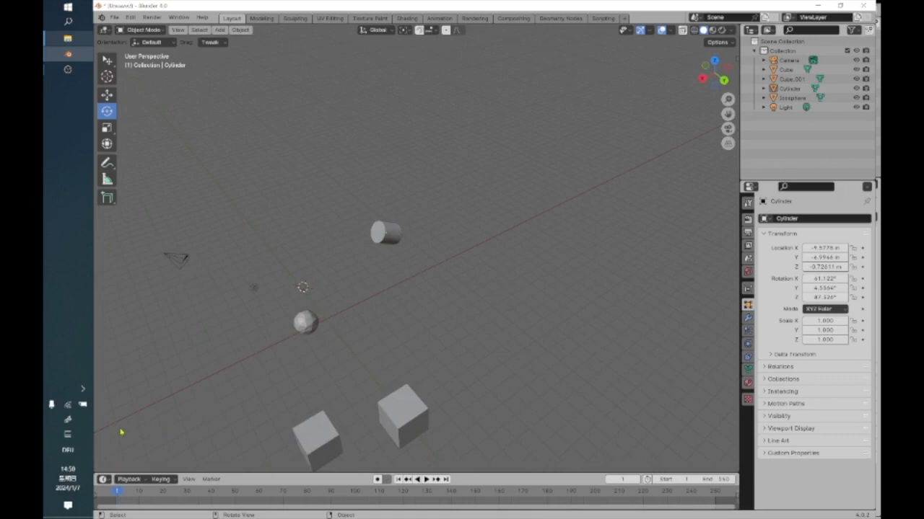
shift+middle_drag(399, 352, 458, 342)
scroll(454, 309, up, 3)
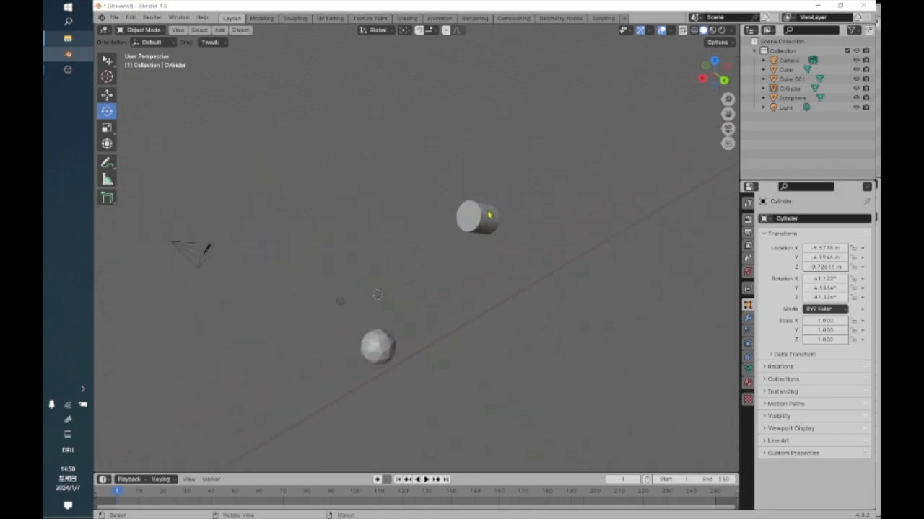
Move the cylinder along the global X axis, first slightly and again by about 2.8 m, to an X location of about -6.6 m.
click(490, 215)
click(107, 94)
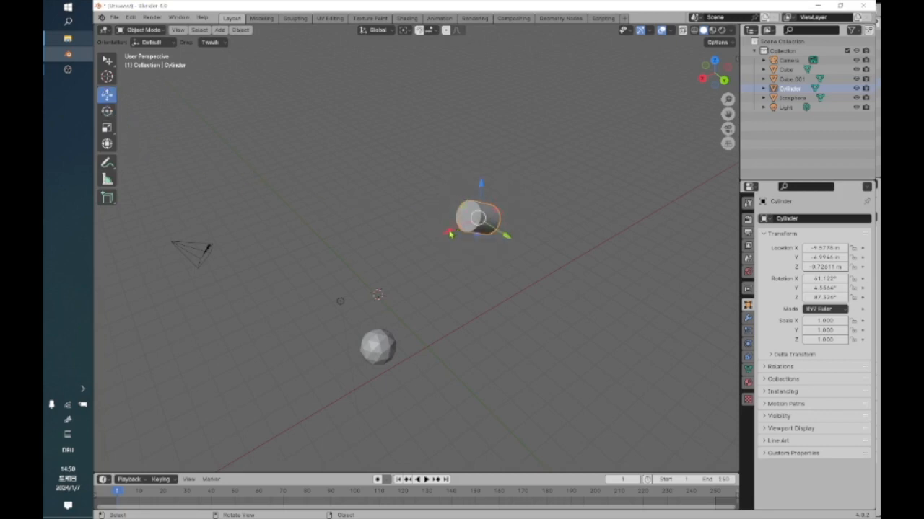
drag(449, 235, 438, 246)
click(449, 235)
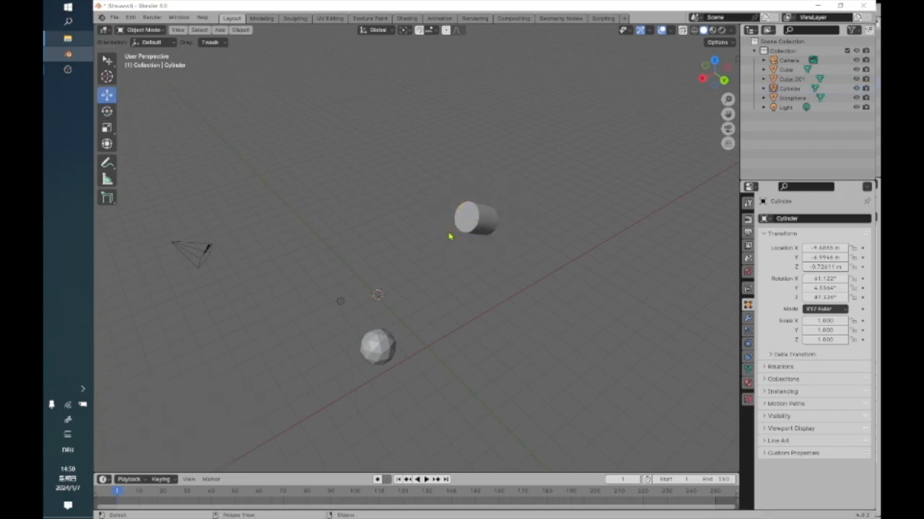
click(469, 221)
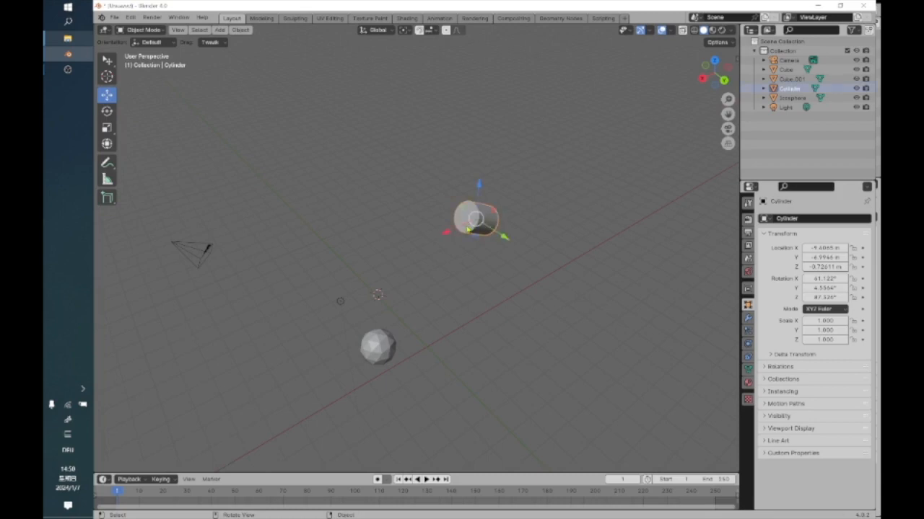
key(g)
key(x)
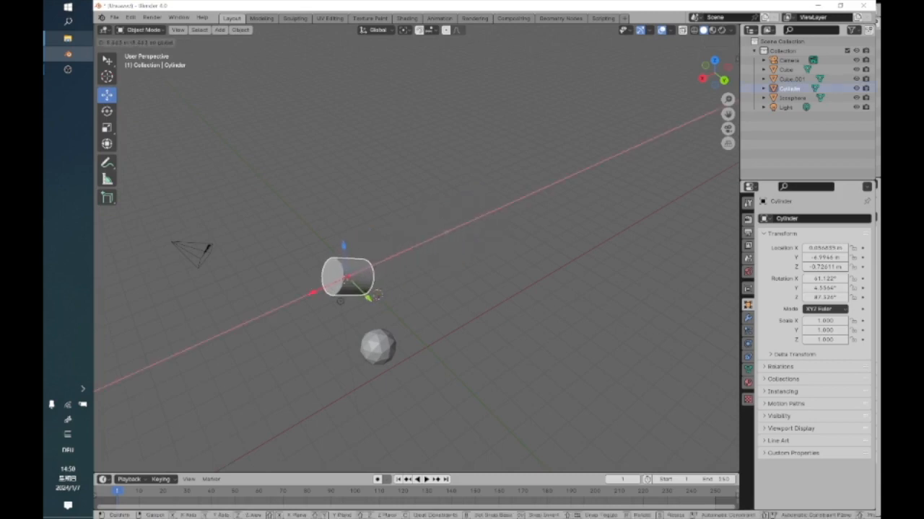
click(415, 269)
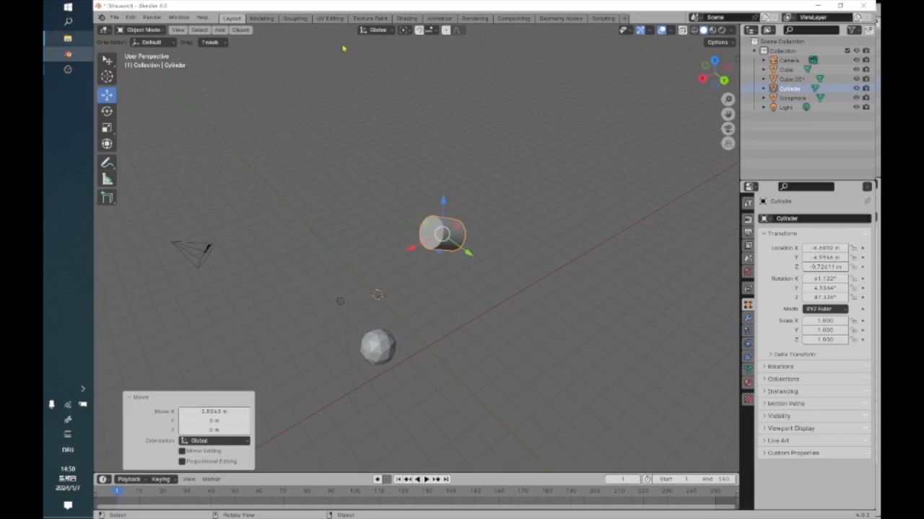
Try the Local and Cursor orientations for the Move tool and set it to Normal with the cylinder selected.
click(165, 41)
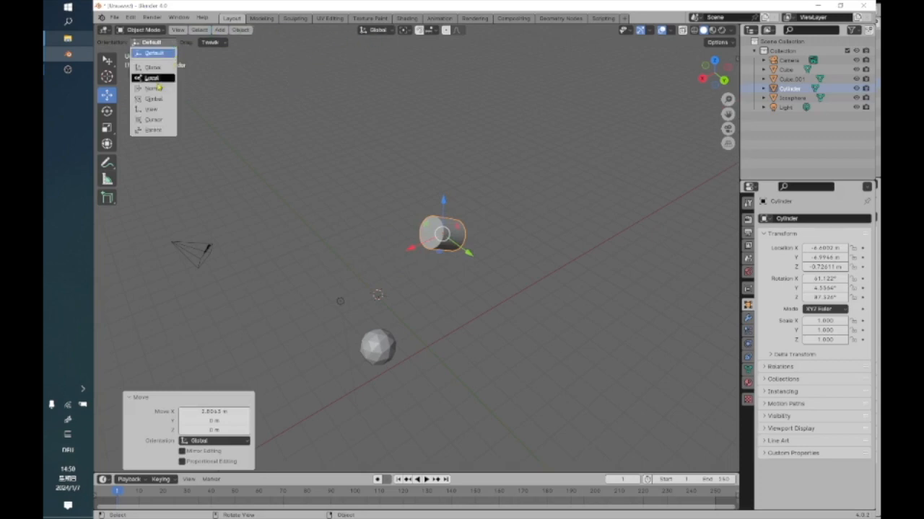
click(156, 78)
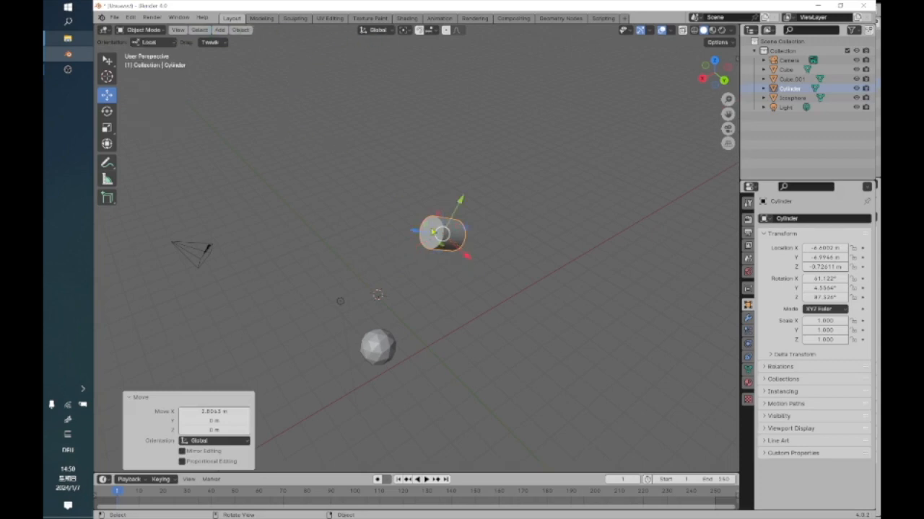
scroll(405, 218, up, 3)
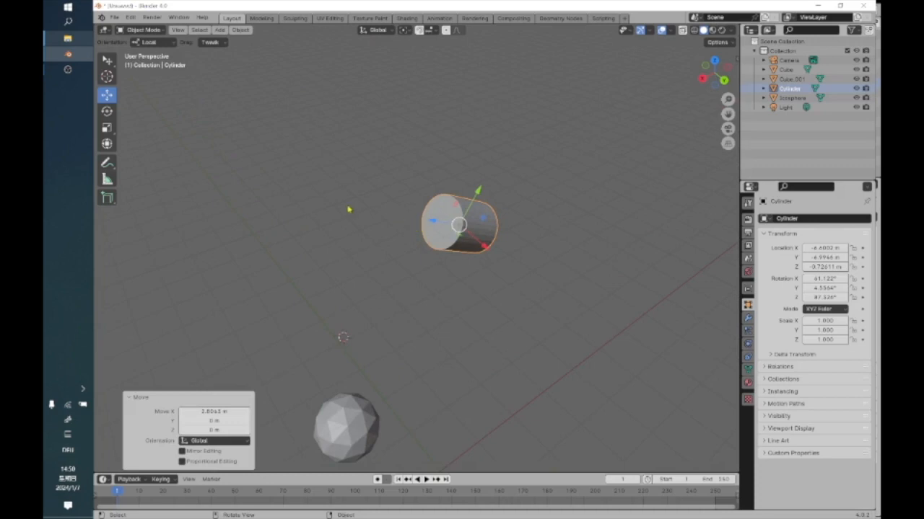
click(170, 45)
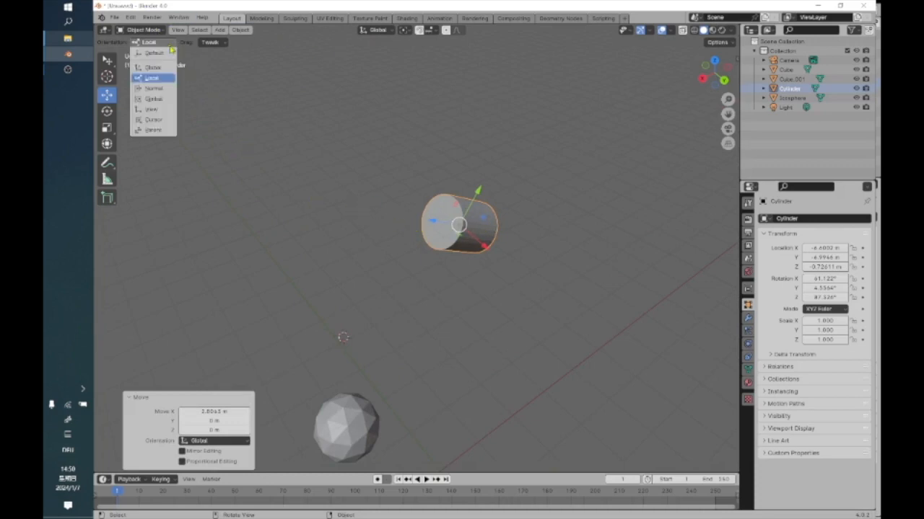
click(160, 119)
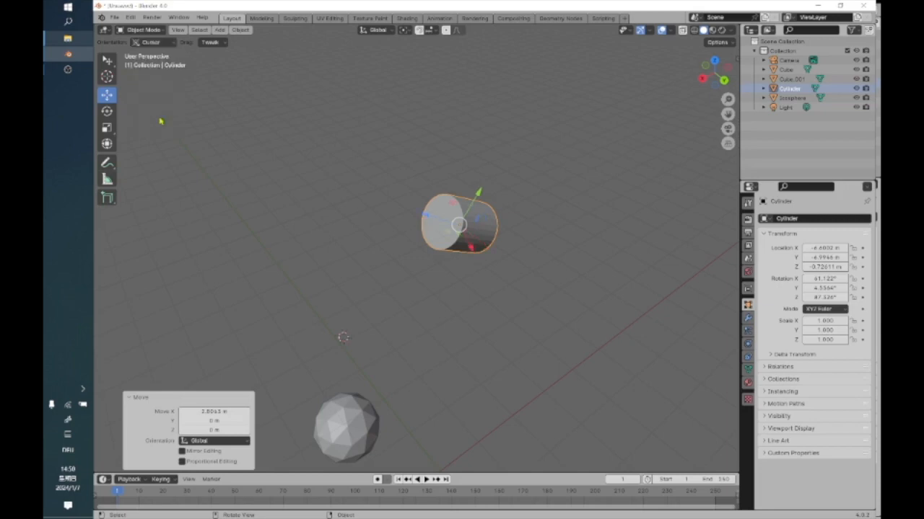
click(173, 45)
click(172, 45)
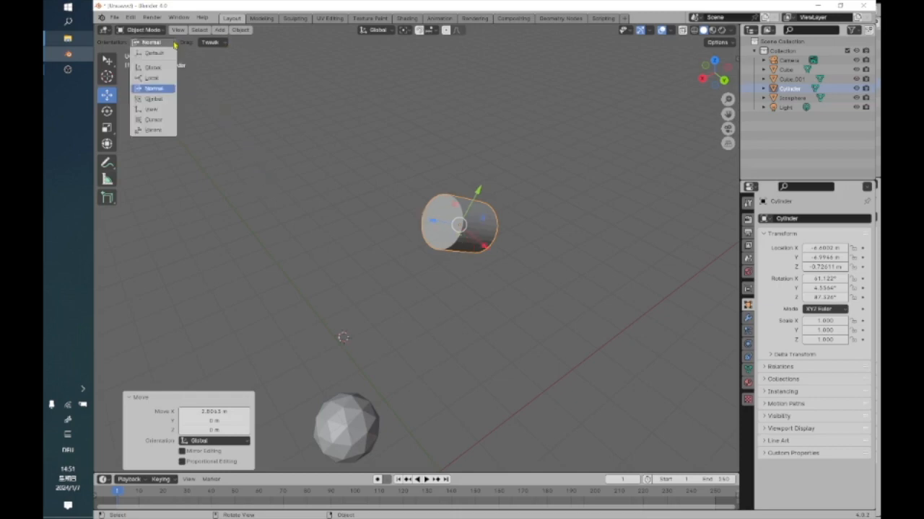
click(376, 29)
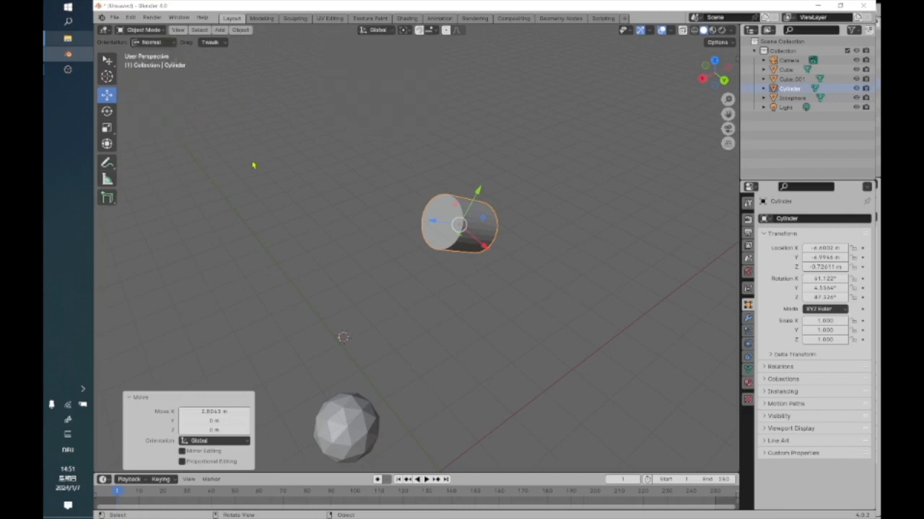
shift+click(469, 220)
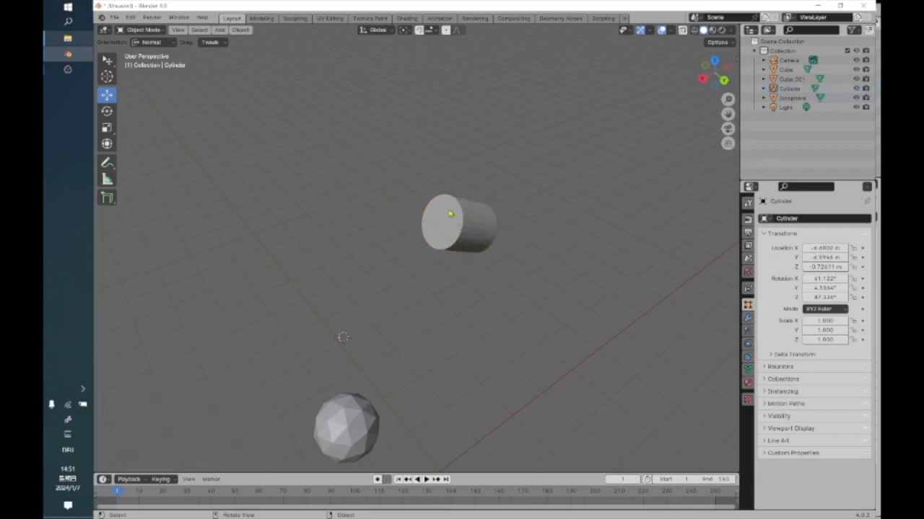
click(450, 214)
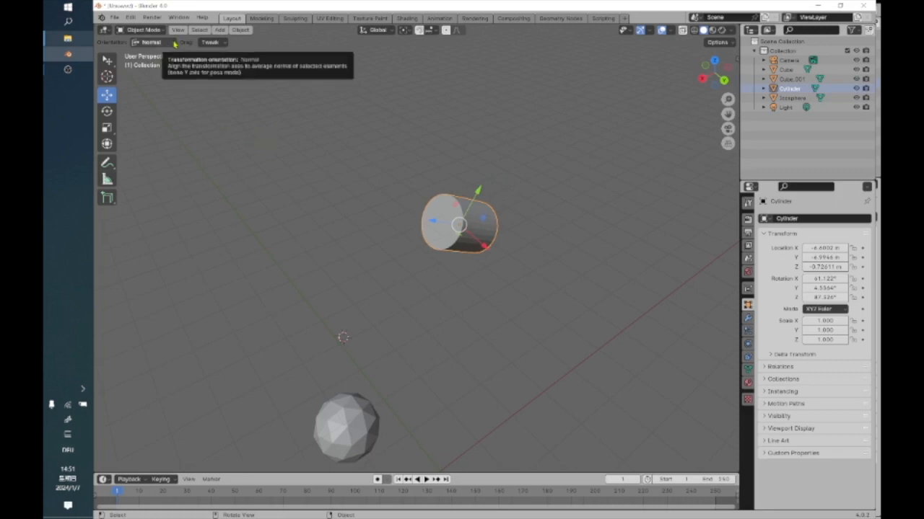
Show the cubes and ico sphere in the top orthographic view with nothing selected and activate the Rotate tool.
click(509, 387)
shift+middle_drag(509, 387, 368, 247)
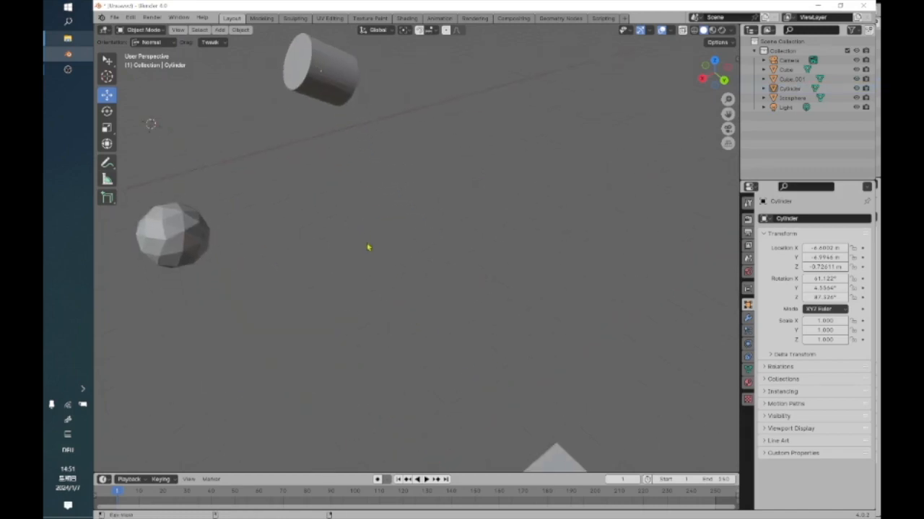
scroll(369, 254, down, 3)
middle_drag(374, 297, 402, 200)
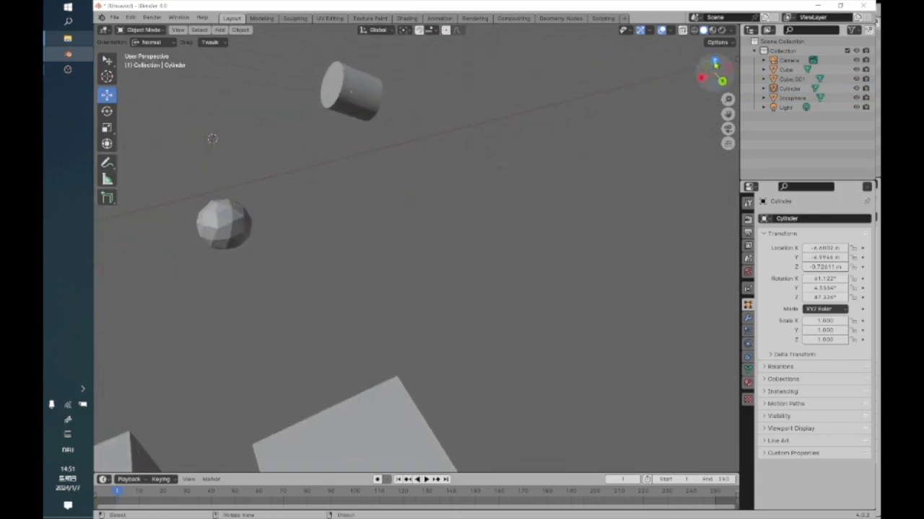
click(715, 64)
shift+middle_drag(470, 252, 369, 336)
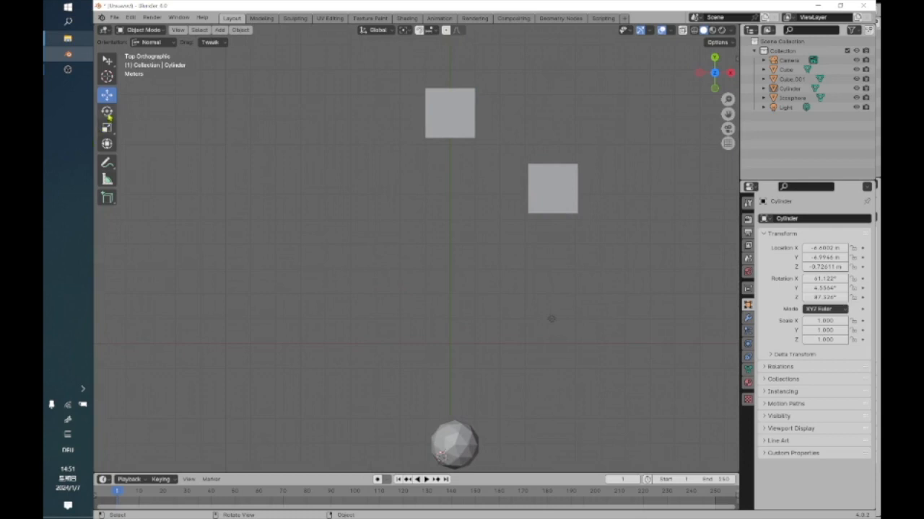
click(107, 112)
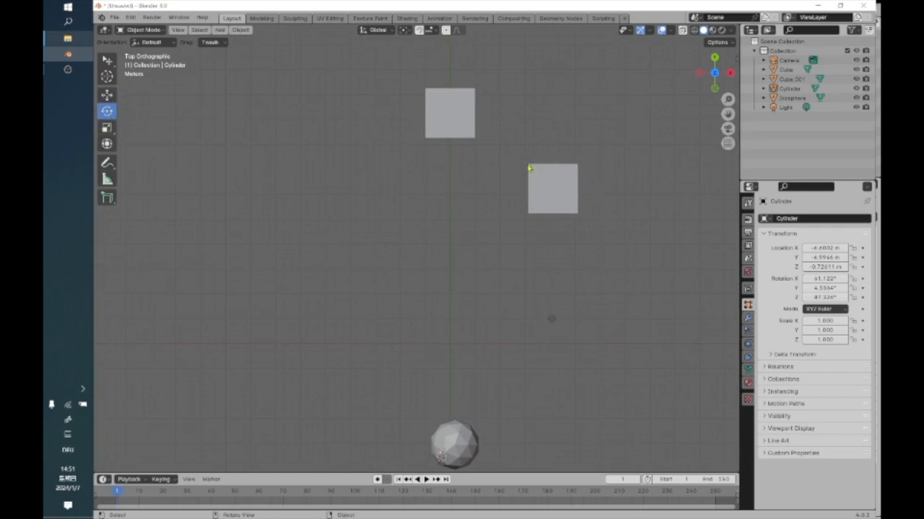
Select the second cube (Cube.001), place the 3D cursor at its upper-left corner in the top view and return to the Rotate tool.
click(532, 178)
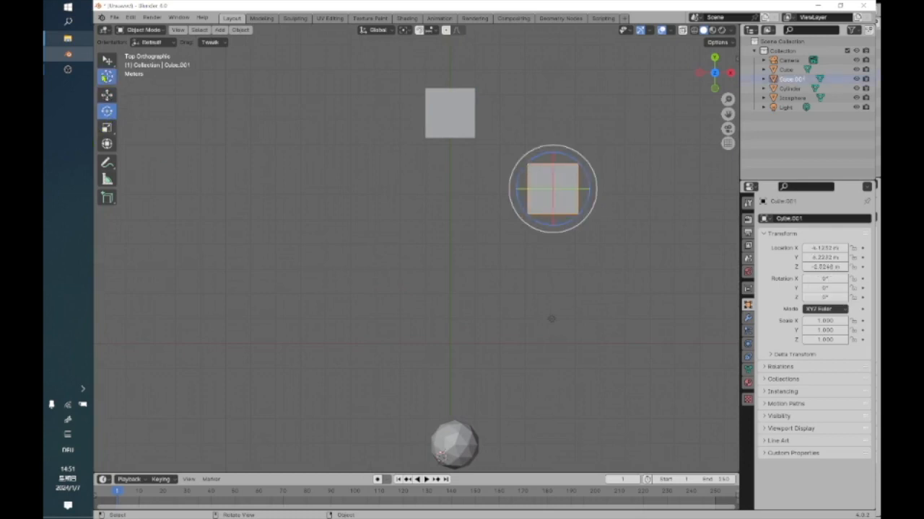
click(107, 77)
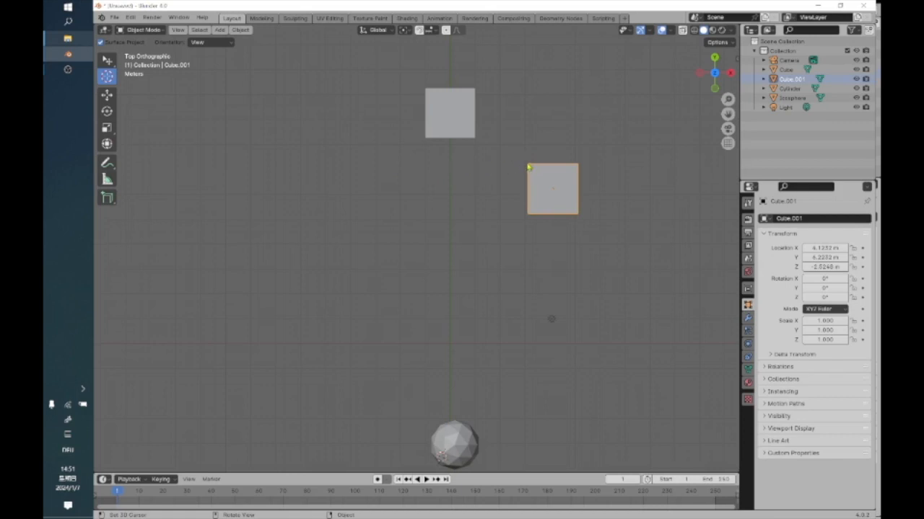
click(107, 111)
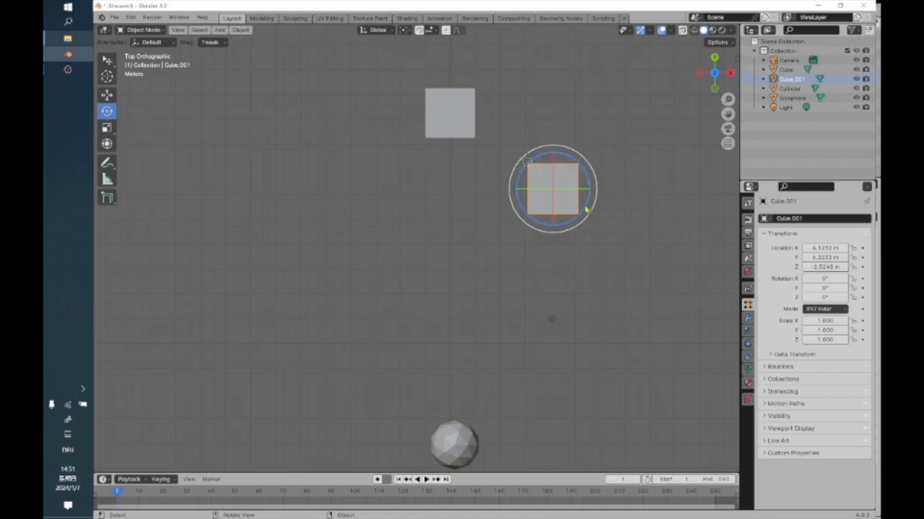
Try rotating the cube by about 41° around the global Z axis with the Bounding Box Center pivot and undo it.
drag(586, 210, 584, 184)
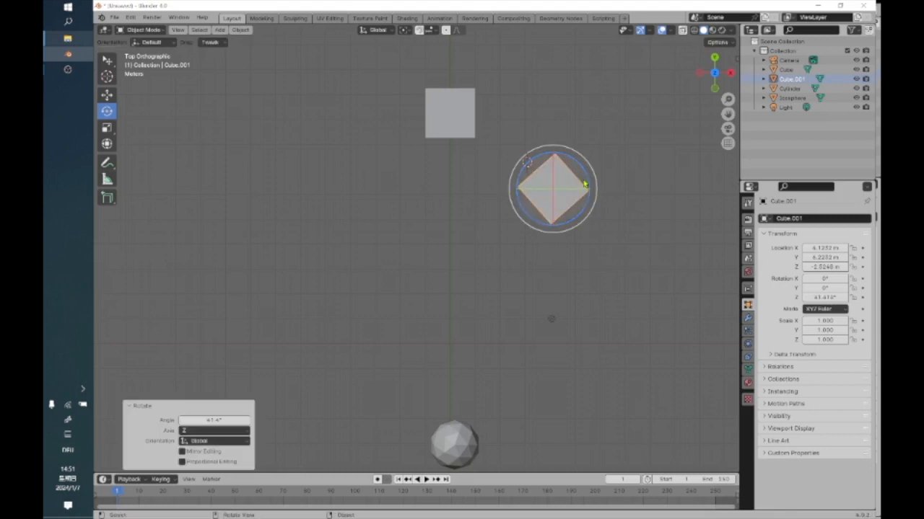
key(ctrl+z)
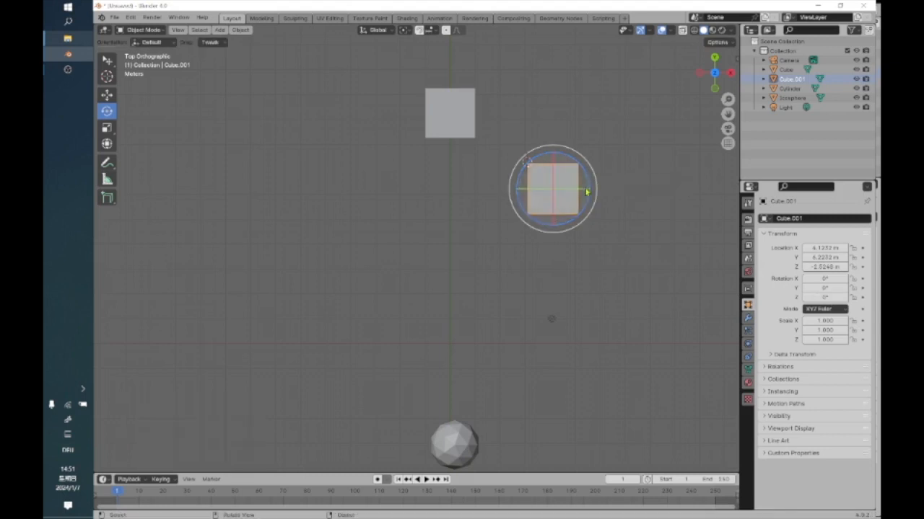
Set the transform pivot point to 3D Cursor, rotate the cube by about 361° around the global Z axis and deselect it.
click(419, 29)
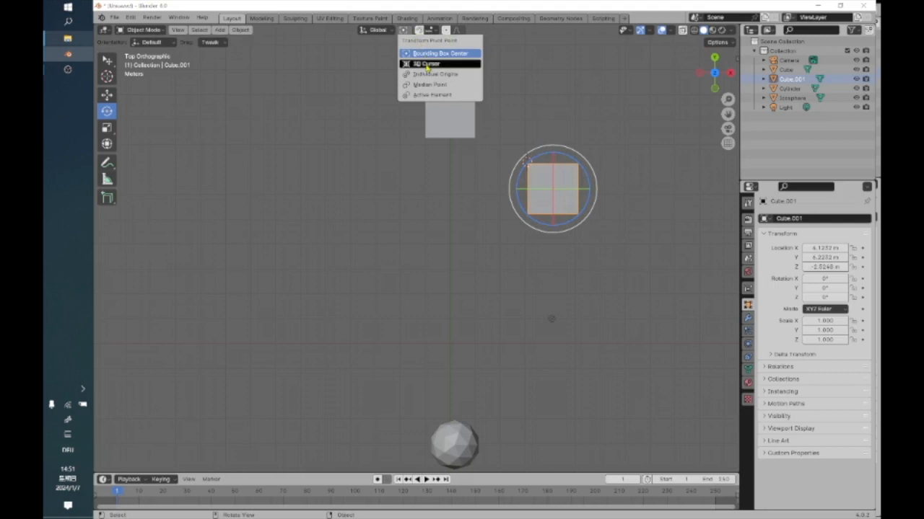
click(427, 64)
scroll(565, 186, up, 2)
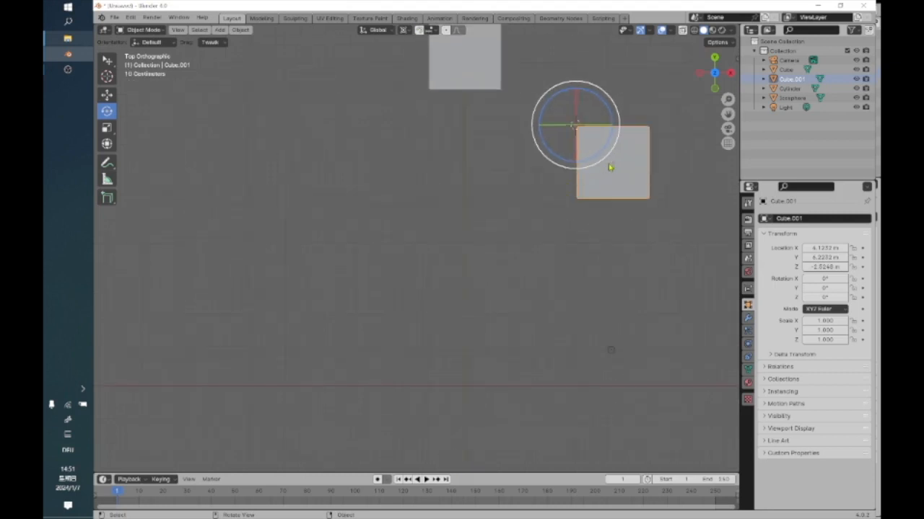
shift+middle_drag(618, 196, 509, 290)
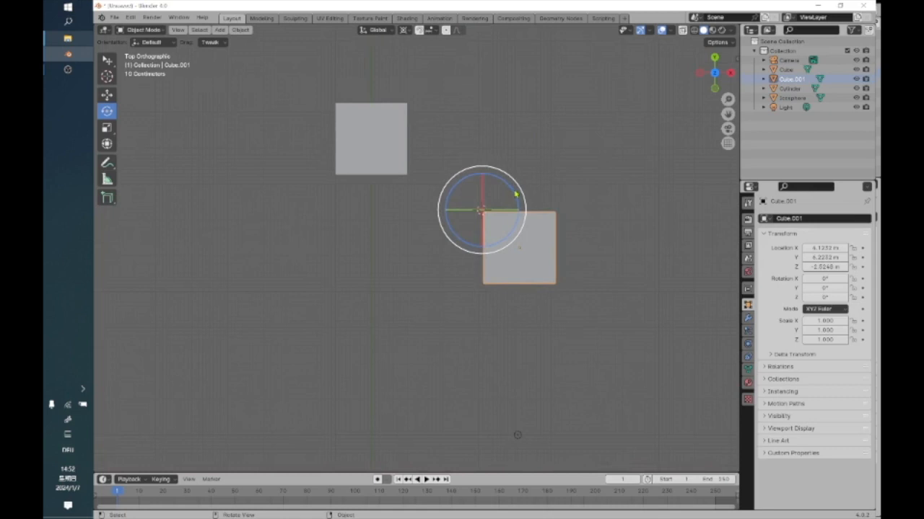
drag(514, 195, 543, 179)
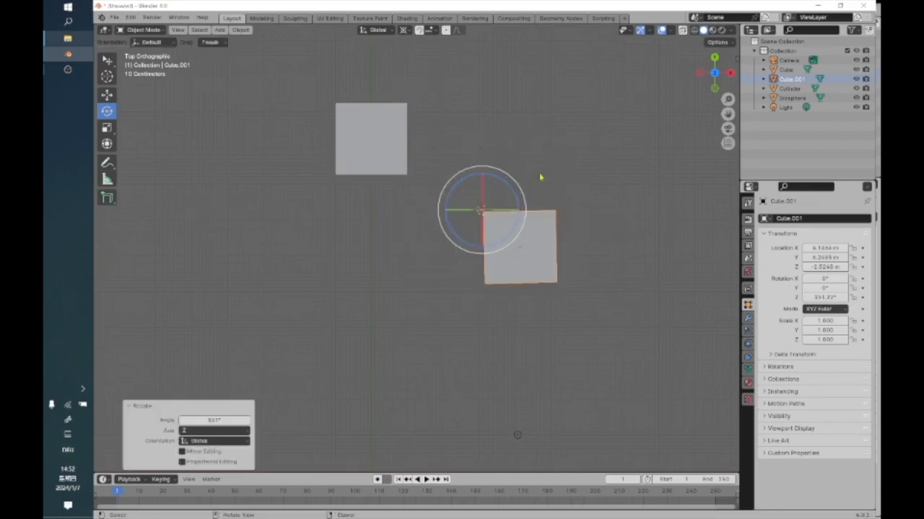
click(519, 154)
Show all the objects in a perspective view and activate the Scale tool.
scroll(500, 250, down, 4)
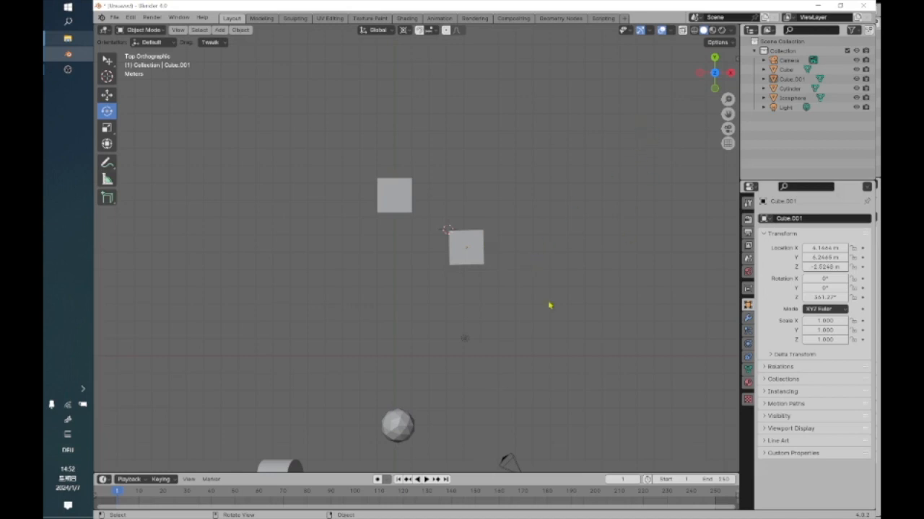
middle_drag(432, 323, 285, 218)
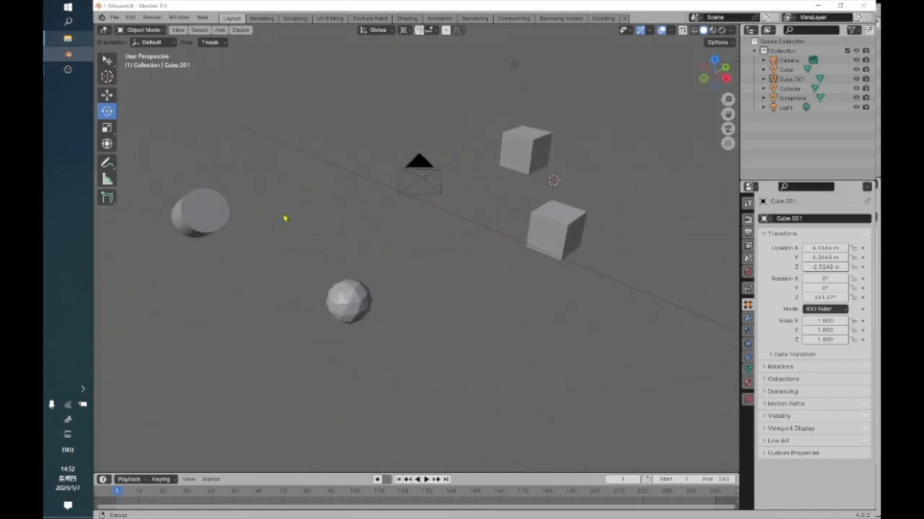
right_click(108, 130)
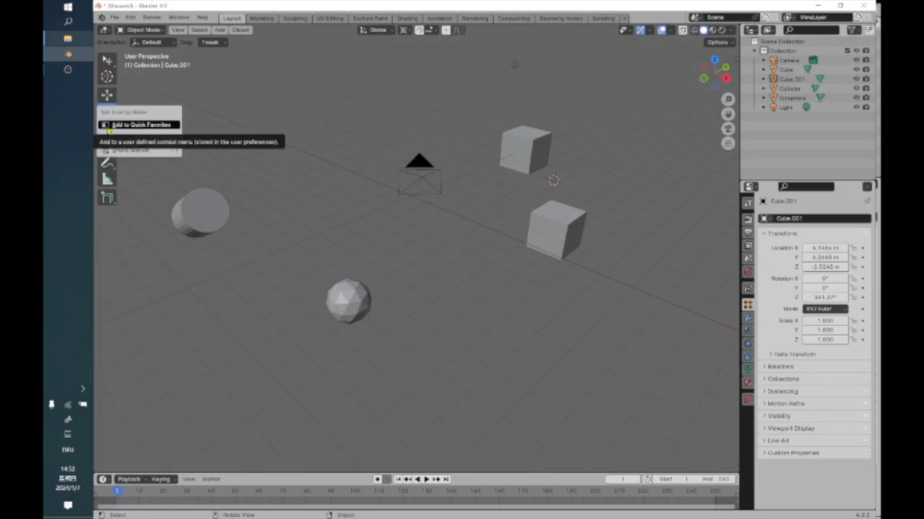
right_click(112, 130)
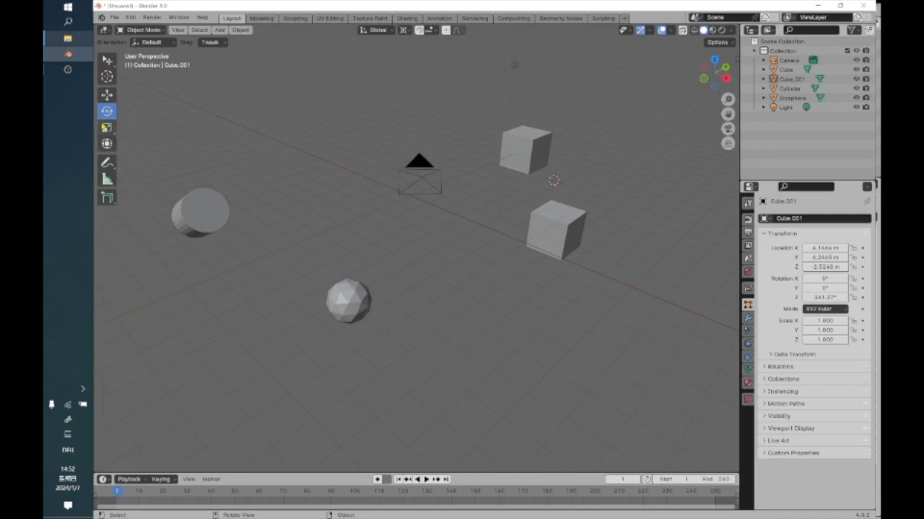
right_click(107, 128)
click(107, 128)
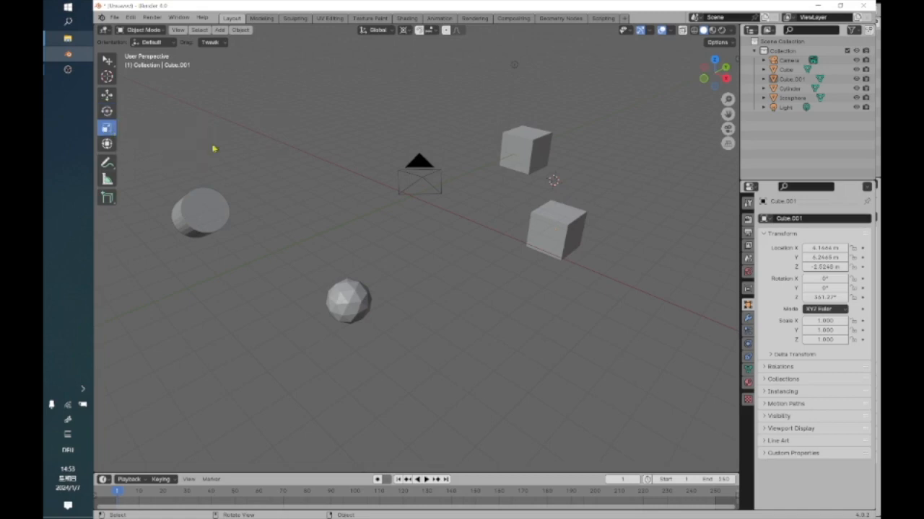
Examine the variants offered with the Scale tool, such as Scale Cage, and check the select tool's description.
right_click(110, 131)
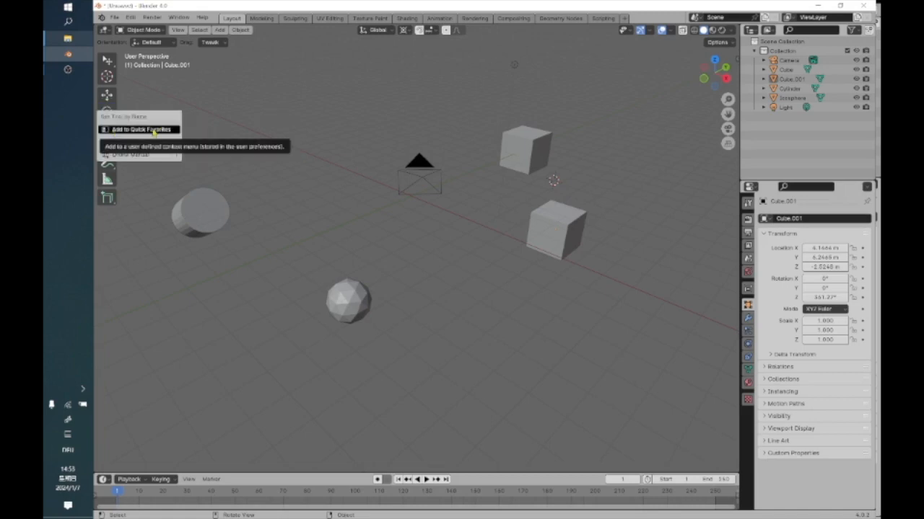
click(107, 130)
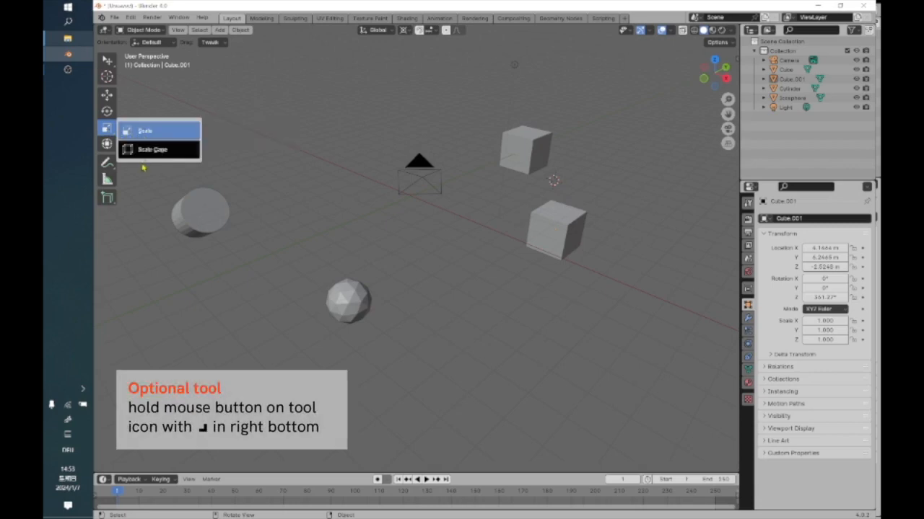
click(109, 166)
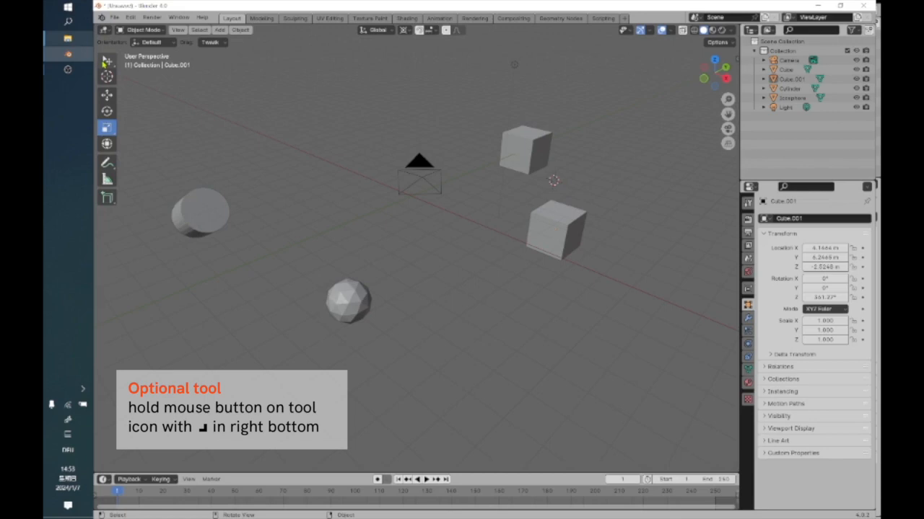
click(106, 61)
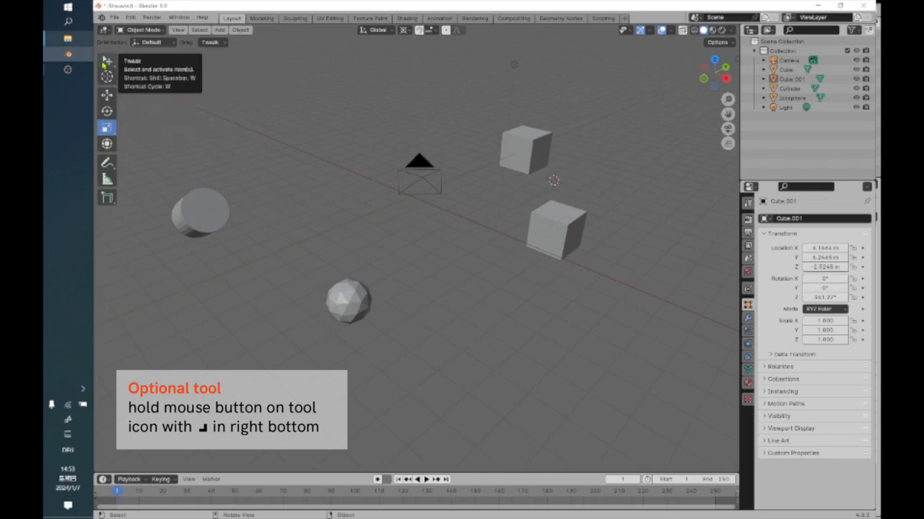
click(106, 129)
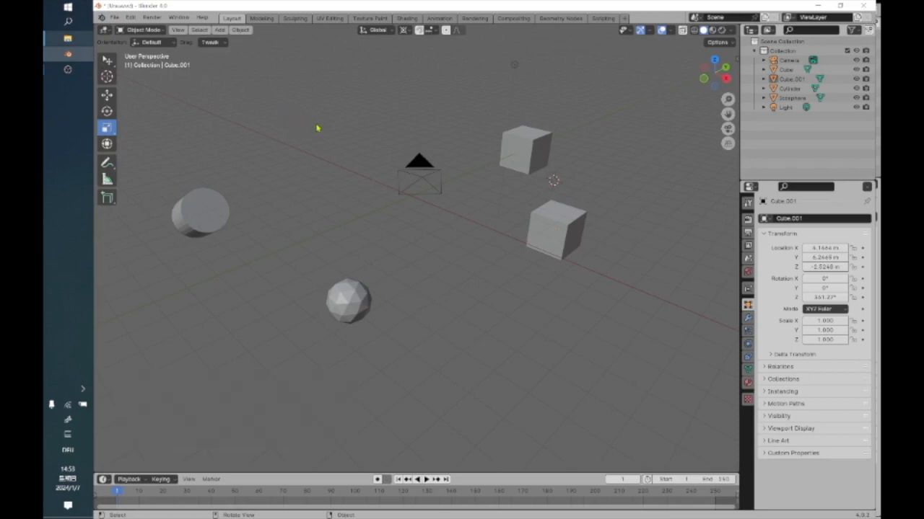
Select the rotated cube (Cube.001) up close with the Scale tool active.
middle_drag(599, 270, 458, 282)
scroll(457, 282, up, 8)
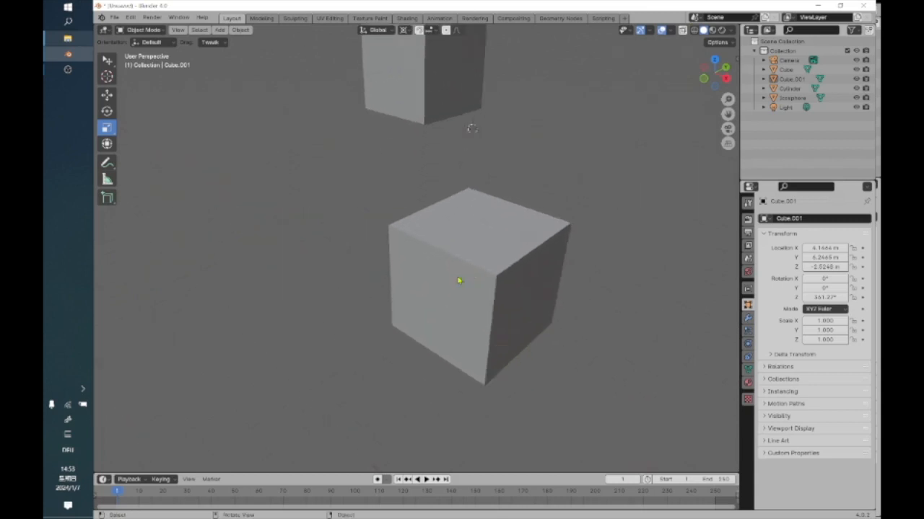
click(495, 293)
scroll(490, 281, down, 5)
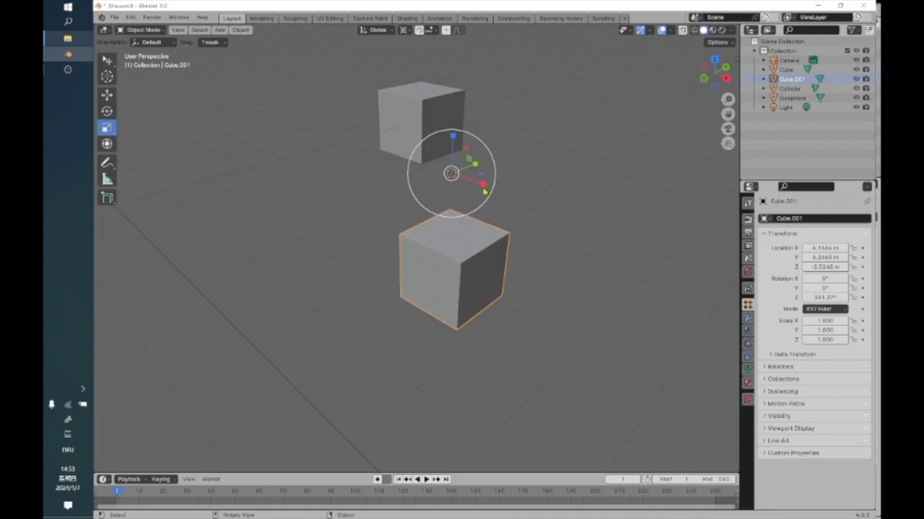
scroll(469, 155, up, 3)
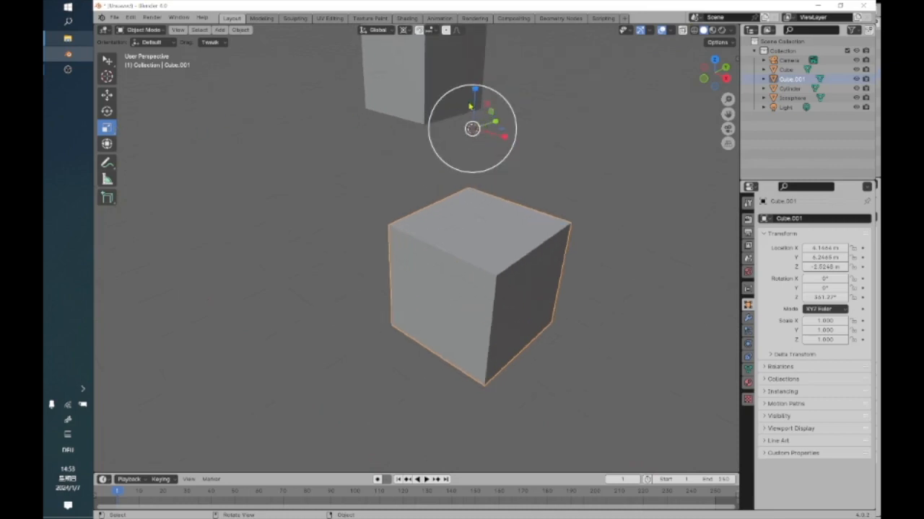
Compare the Move and Rotate gizmos with the Scale gizmo on the selected cube, ending with the Scale tool.
click(107, 94)
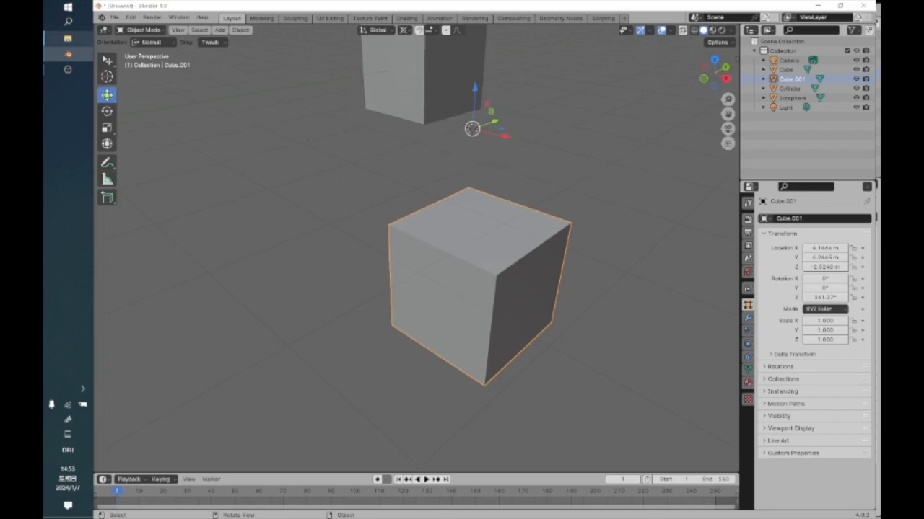
click(108, 112)
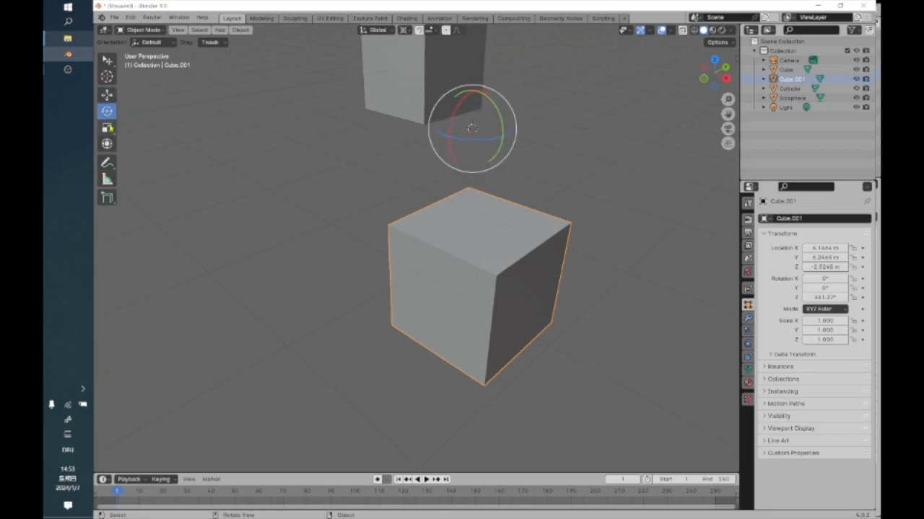
click(108, 128)
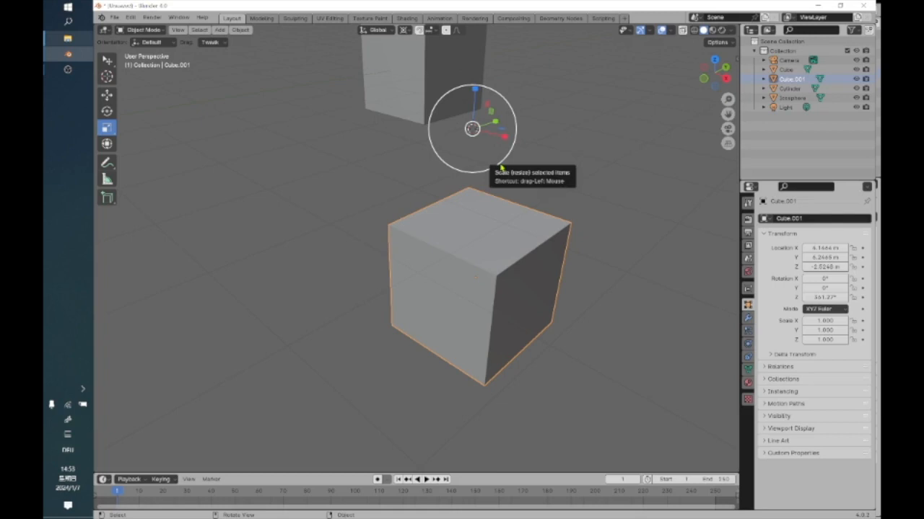
Try scaling the cube uniformly to about 0.952 around the 3D cursor and undo it.
mouse_move(503, 167)
mouse_down()
mouse_move(515, 188)
mouse_move(495, 170)
mouse_up()
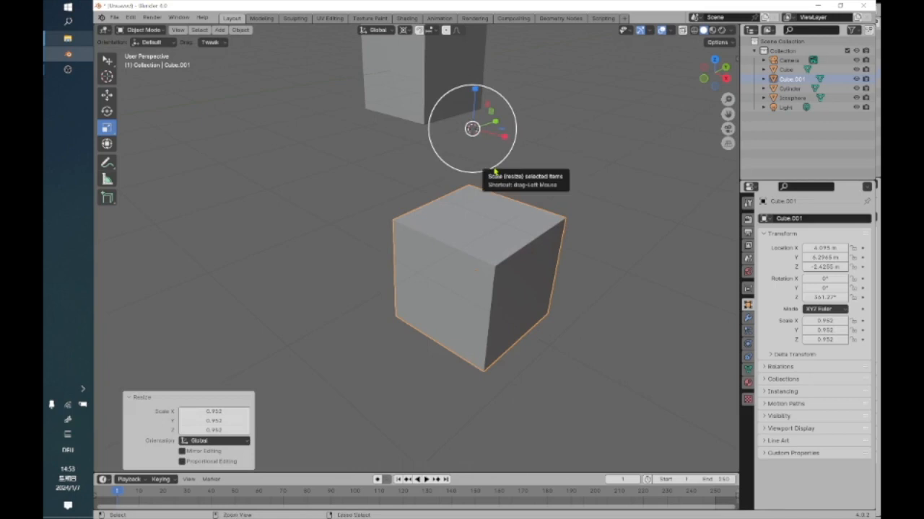
key(ctrl+z)
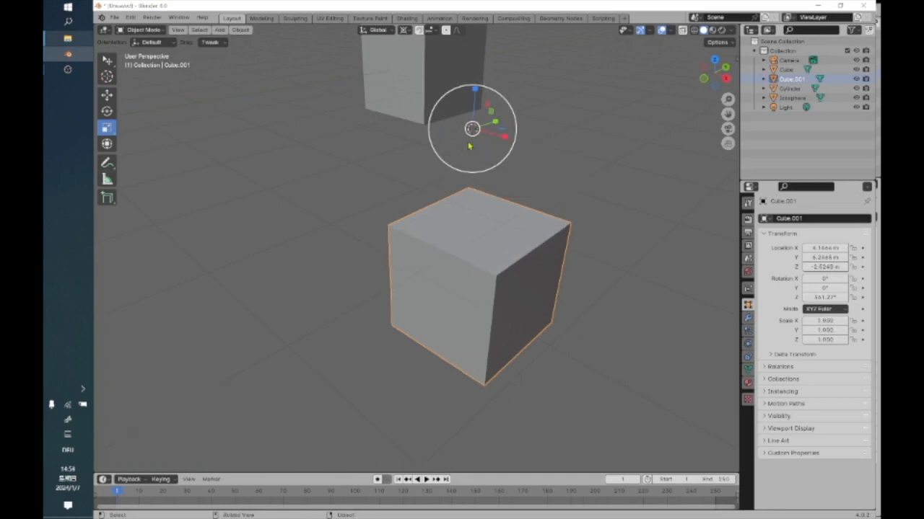
Set the transform pivot point to Bounding Box Center and scale the cube uniformly to about 0.935.
click(404, 30)
click(413, 53)
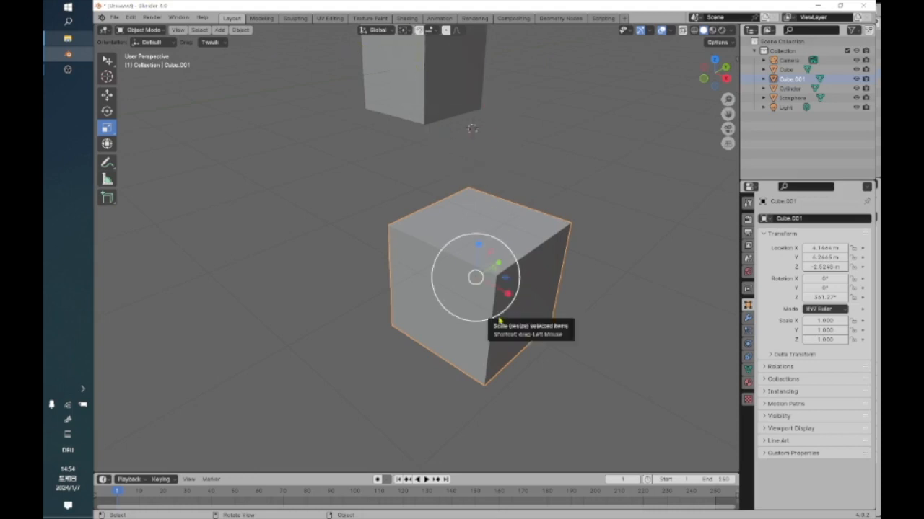
drag(499, 318, 482, 230)
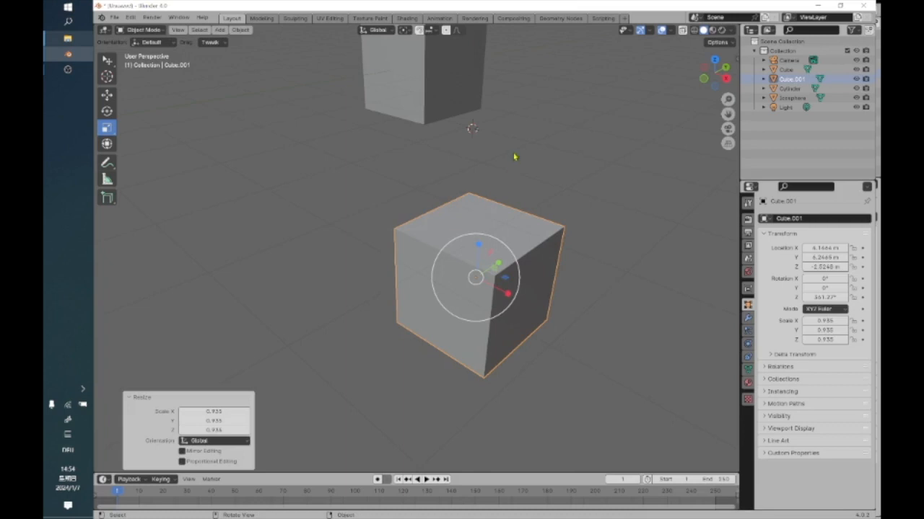
In the front orthographic view, place the 3D cursor at the cube's lower-left corner and return to the Scale tool.
click(704, 76)
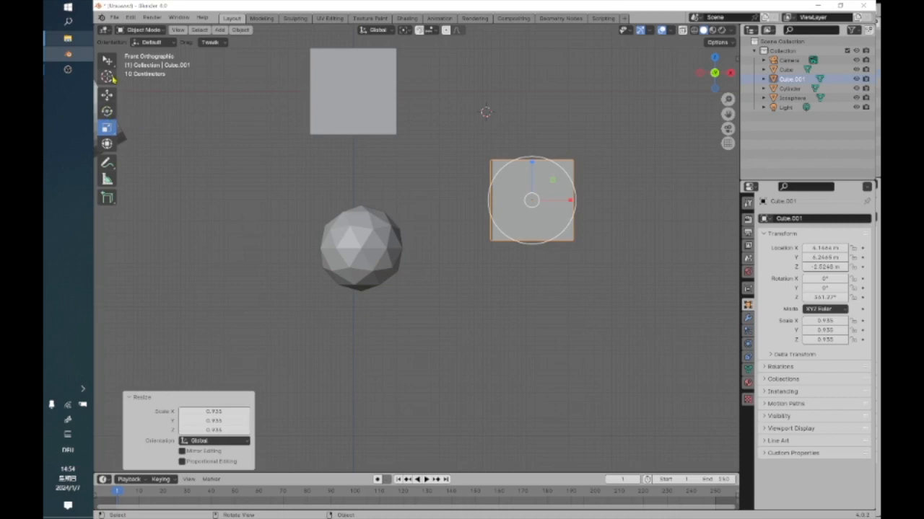
click(107, 76)
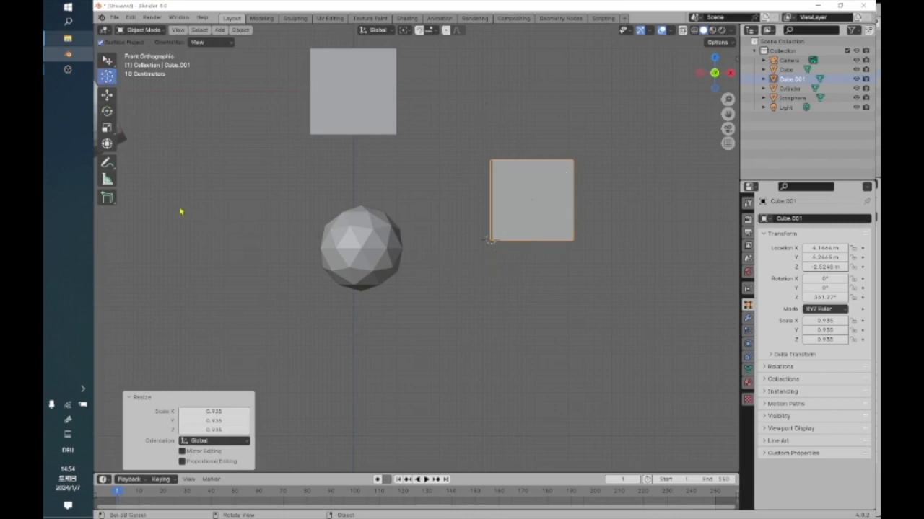
click(106, 128)
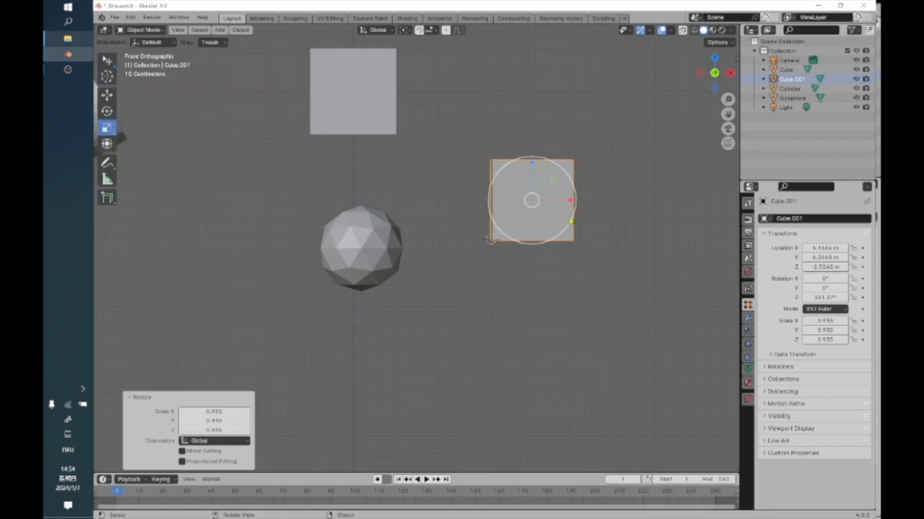
Try enlarging the cube uniformly around its bounding box center and undo the scaling.
drag(564, 172, 603, 150)
key(ctrl+z)
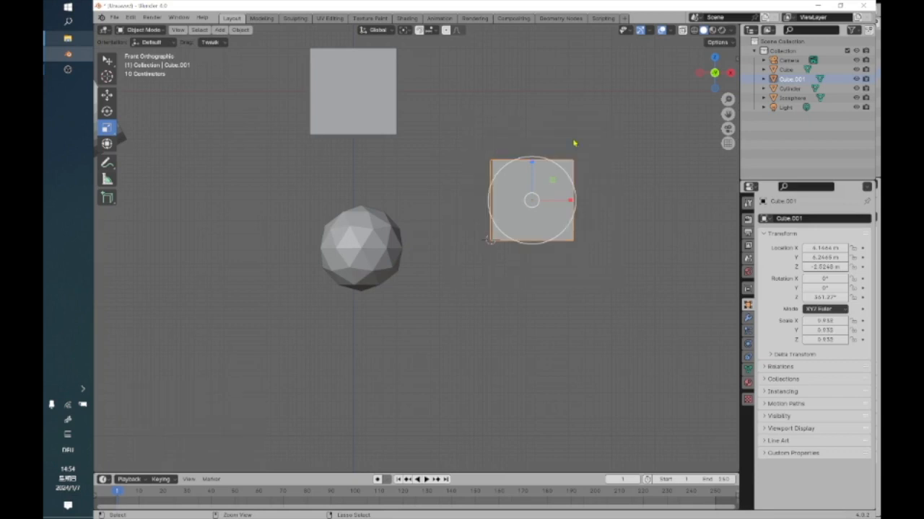
Set the transform pivot point to 3D Cursor and enlarge the cube uniformly by a factor of about 1.37 from its corner.
click(416, 31)
click(427, 64)
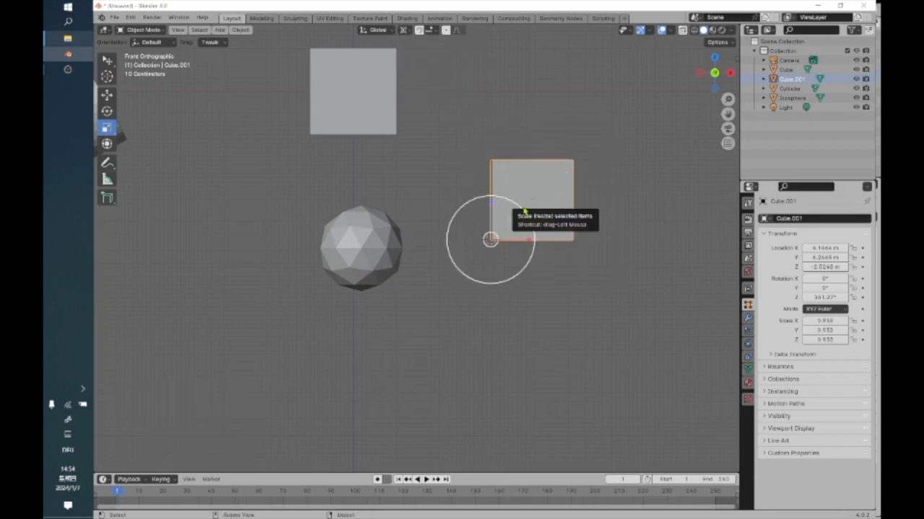
drag(524, 211, 545, 205)
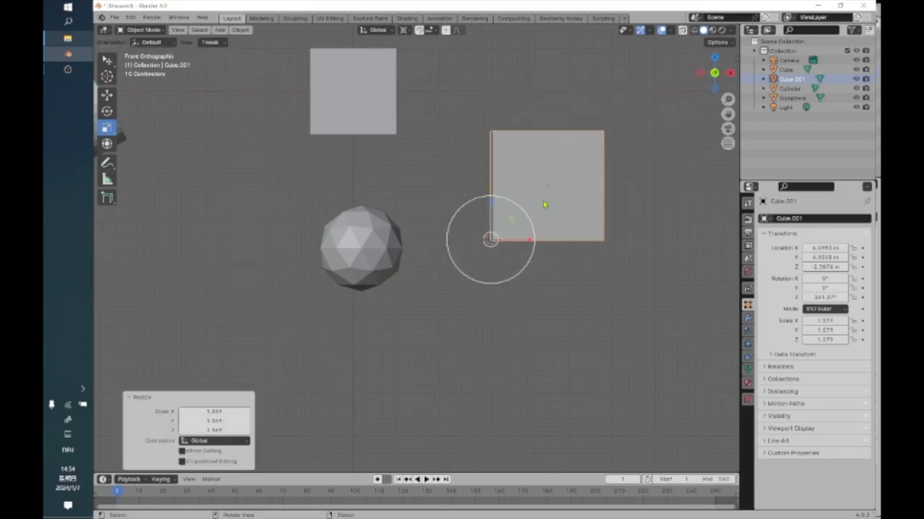
Set the pivot point to Bounding Box Center and scale the cube per axis to about X 1.72, Y 1.15 and Z 1.59.
middle_drag(529, 227, 472, 293)
click(415, 31)
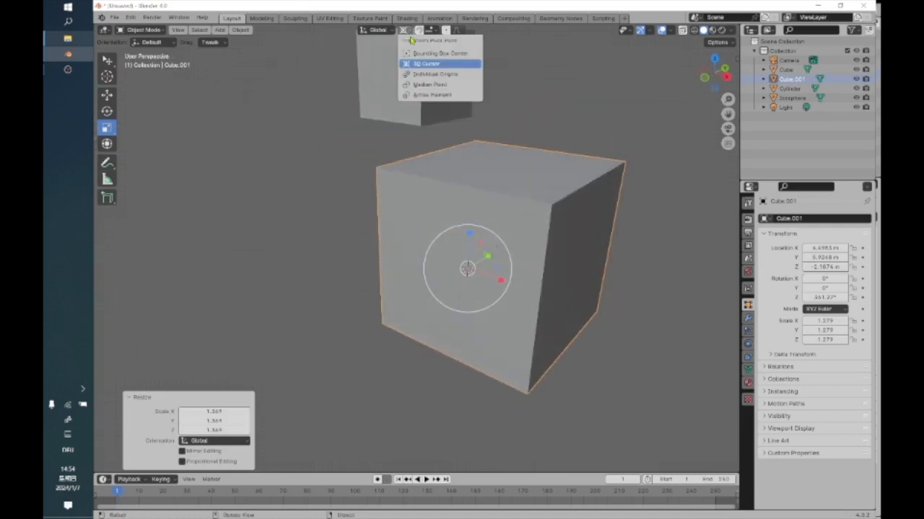
click(415, 60)
scroll(491, 206, down, 1)
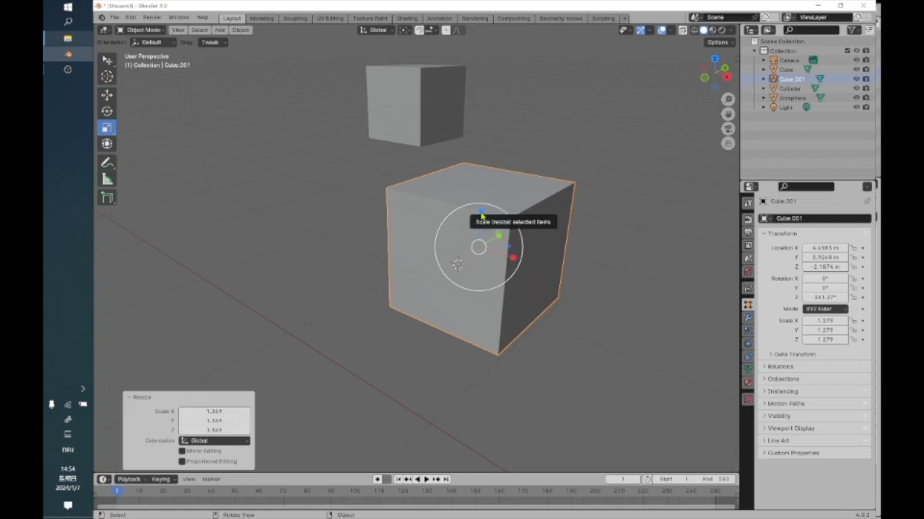
mouse_move(481, 212)
mouse_down()
mouse_move(480, 246)
mouse_move(477, 215)
mouse_up()
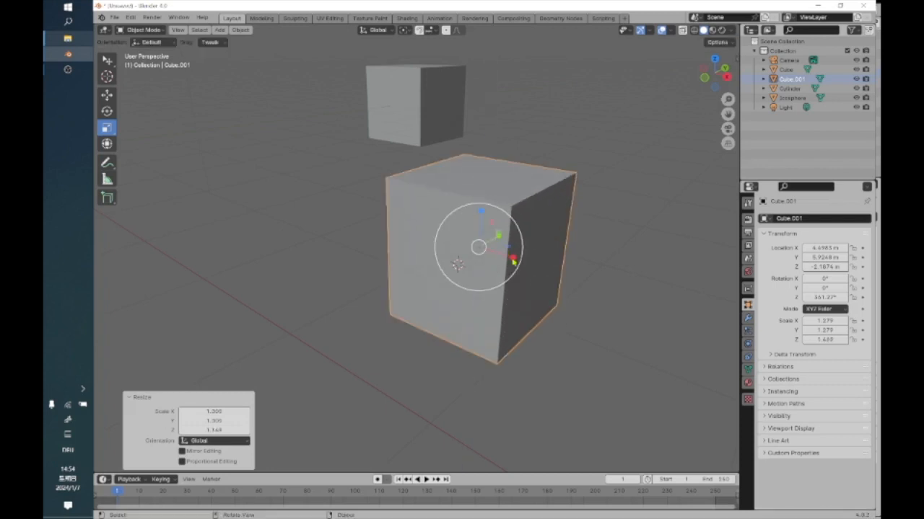
mouse_move(511, 257)
mouse_down()
mouse_move(495, 252)
mouse_move(520, 257)
mouse_move(505, 223)
mouse_move(510, 240)
mouse_up()
middle_drag(485, 247, 442, 254)
mouse_move(442, 254)
mouse_down()
mouse_move(463, 248)
mouse_move(440, 254)
mouse_up()
middle_drag(464, 269, 431, 260)
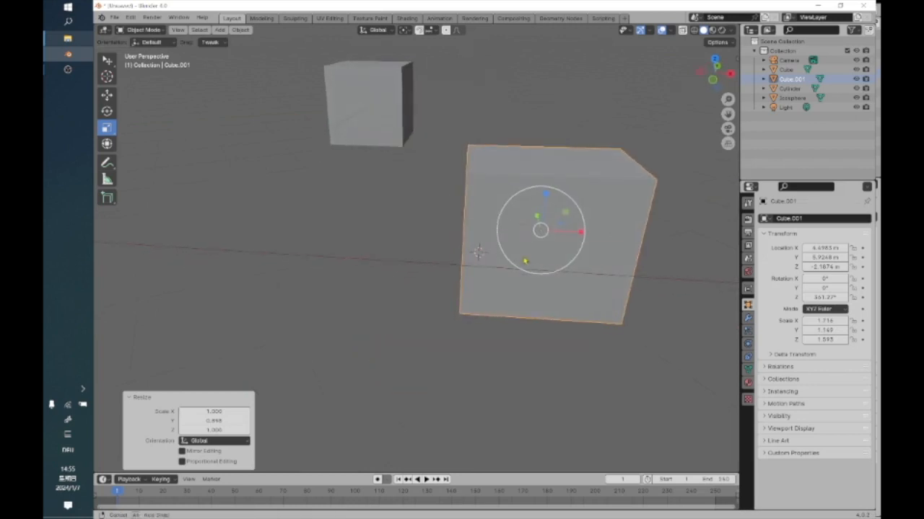
Set the pivot point to 3D Cursor, place the cursor at the cube's lower-left corner in front view and return to the Scale tool.
click(418, 30)
click(418, 64)
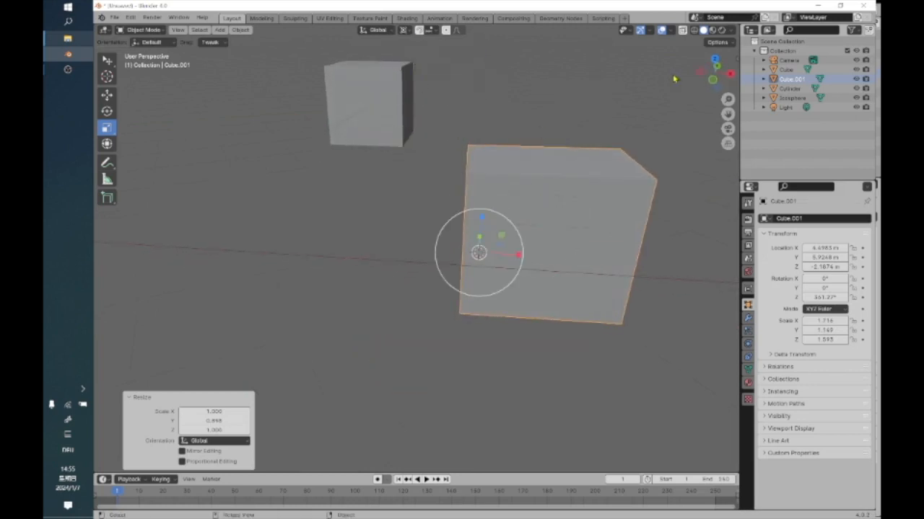
click(713, 82)
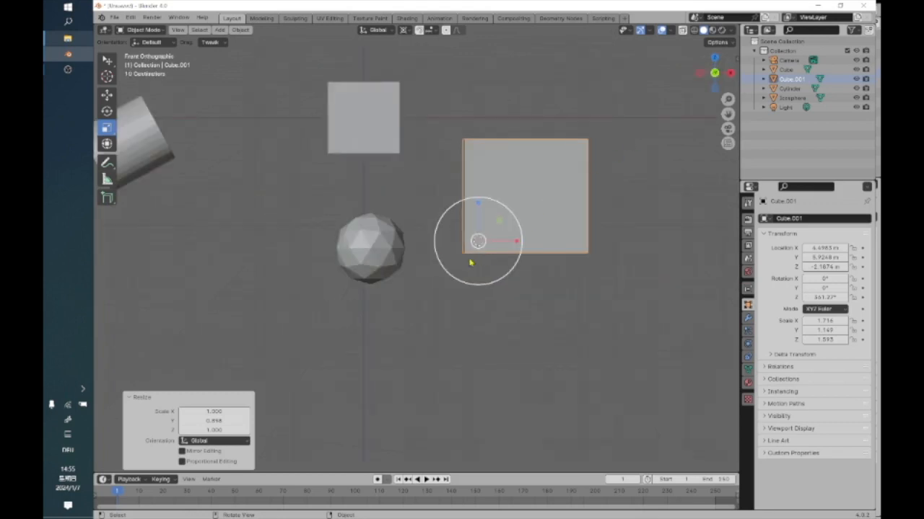
click(107, 76)
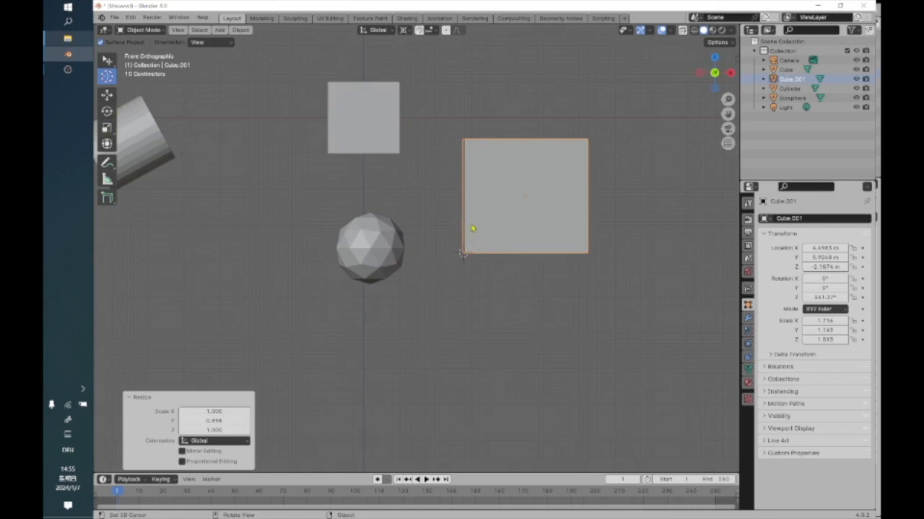
click(107, 127)
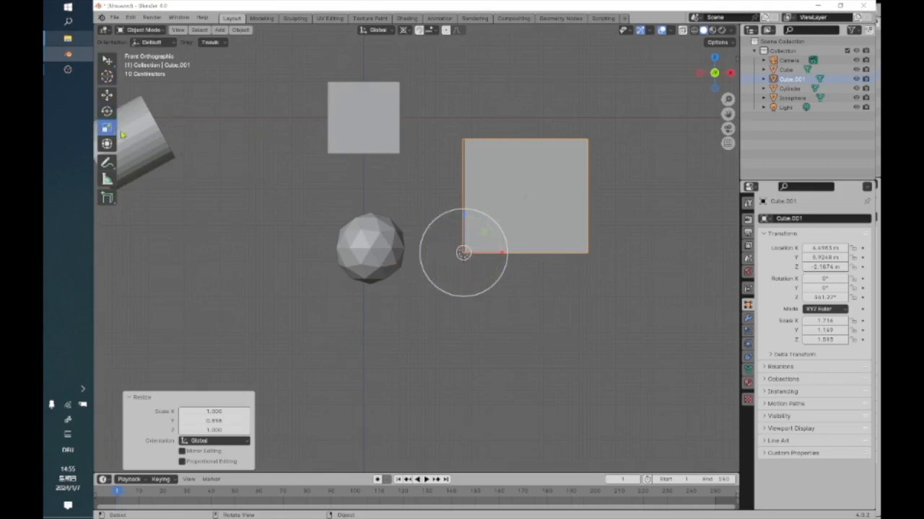
Narrow the cube along X to a scale of about 1.12 from its lower-left corner and deselect it.
mouse_move(497, 252)
mouse_down()
mouse_move(541, 252)
mouse_move(439, 252)
mouse_move(492, 250)
mouse_up()
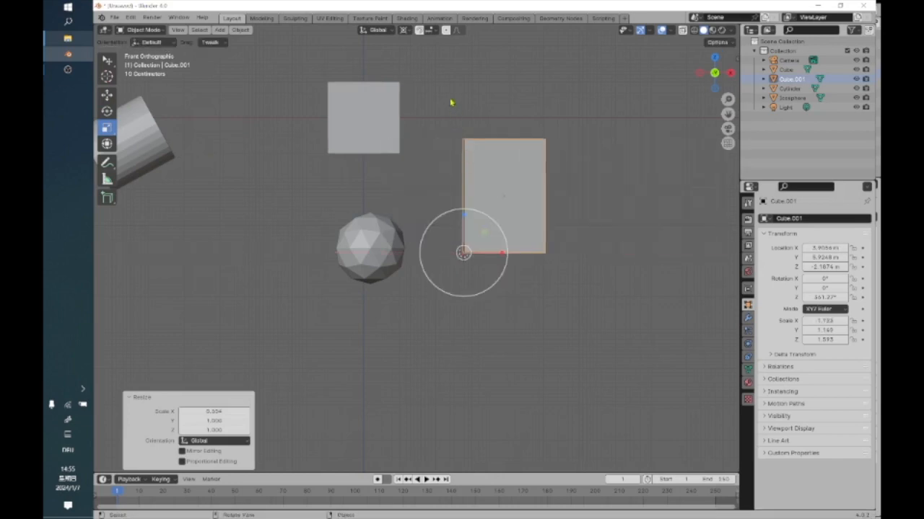
click(457, 139)
scroll(449, 141, down, 2)
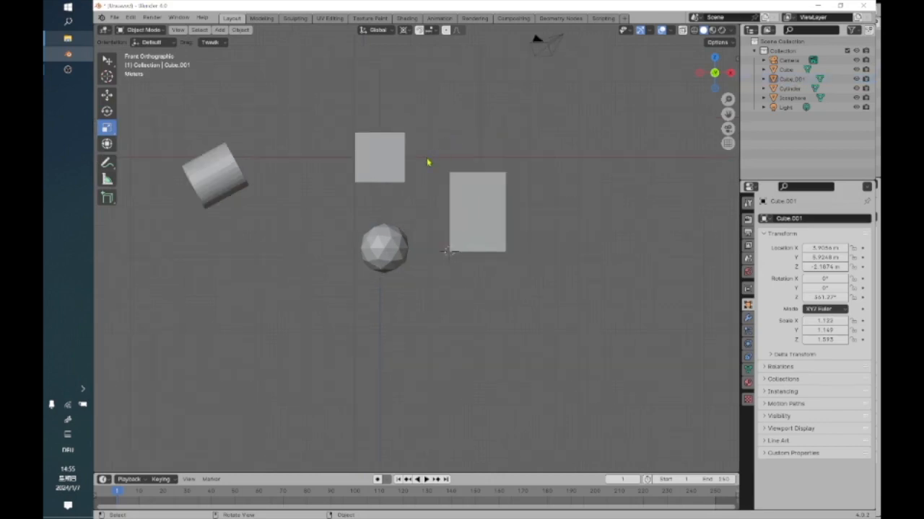
Select the narrowed cube again and switch from the Scale tool to the Scale Cage tool.
middle_drag(429, 178, 427, 214)
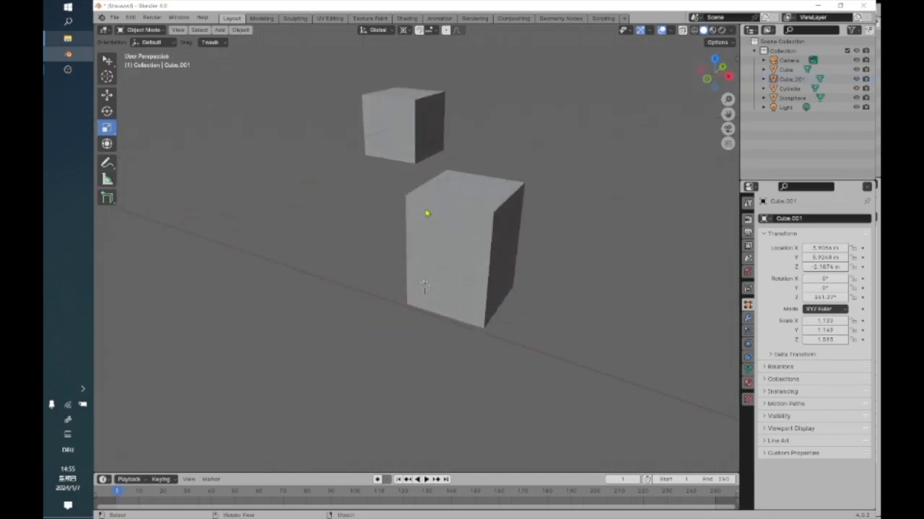
scroll(427, 214, up, 2)
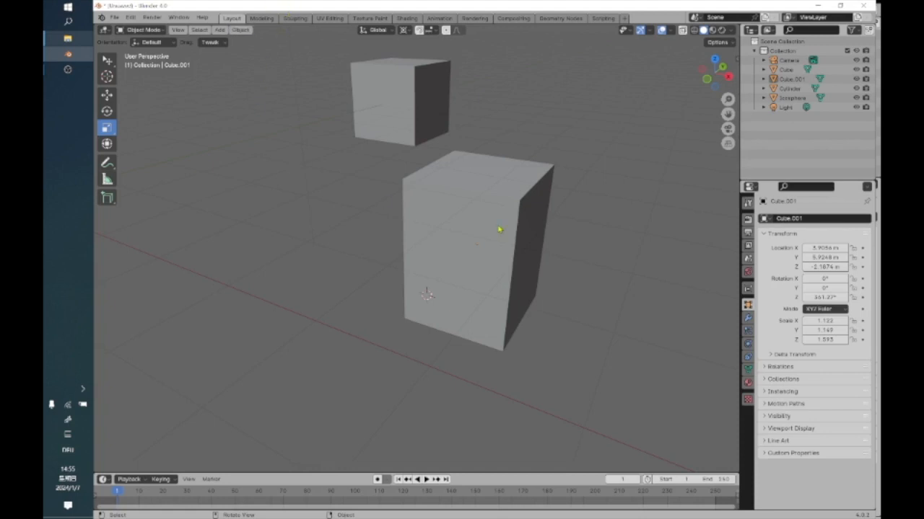
click(499, 229)
drag(105, 129, 143, 148)
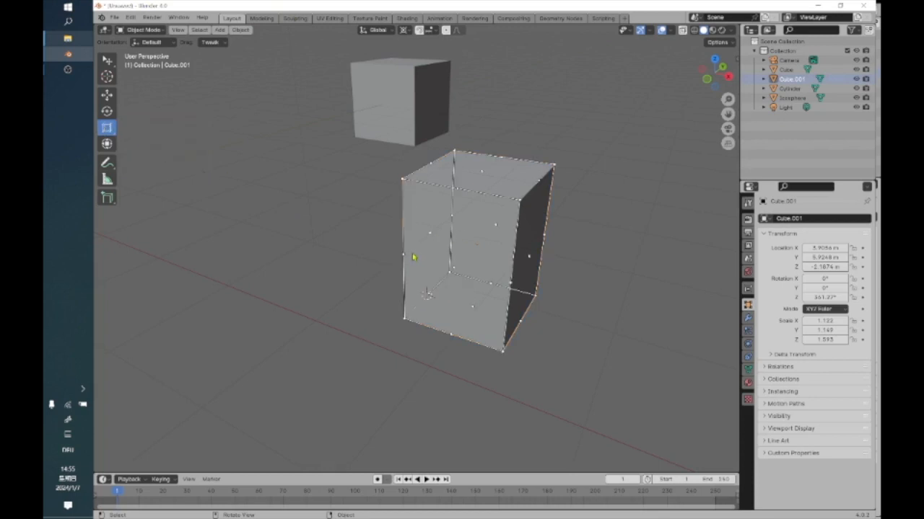
middle_drag(438, 250, 406, 265)
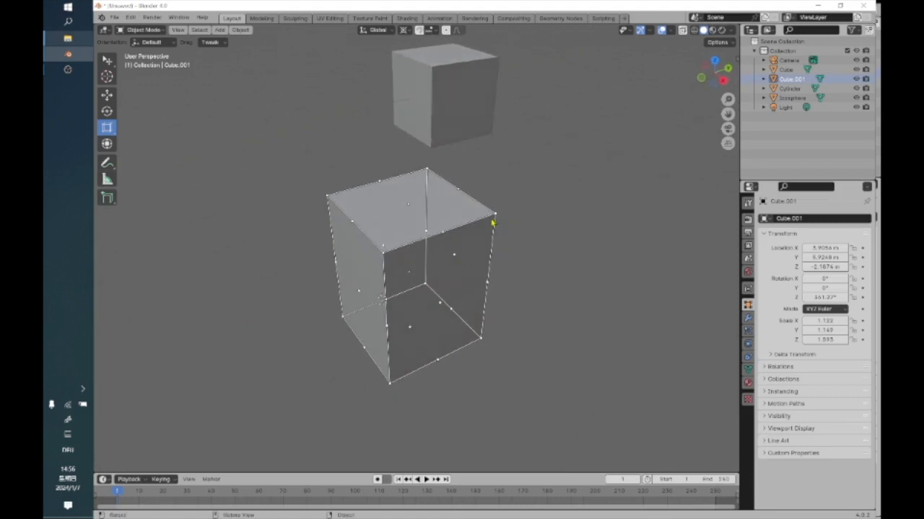
Try shrinking the cube uniformly to about 0.56 of its size from a cage corner and undo the scaling.
key(s)
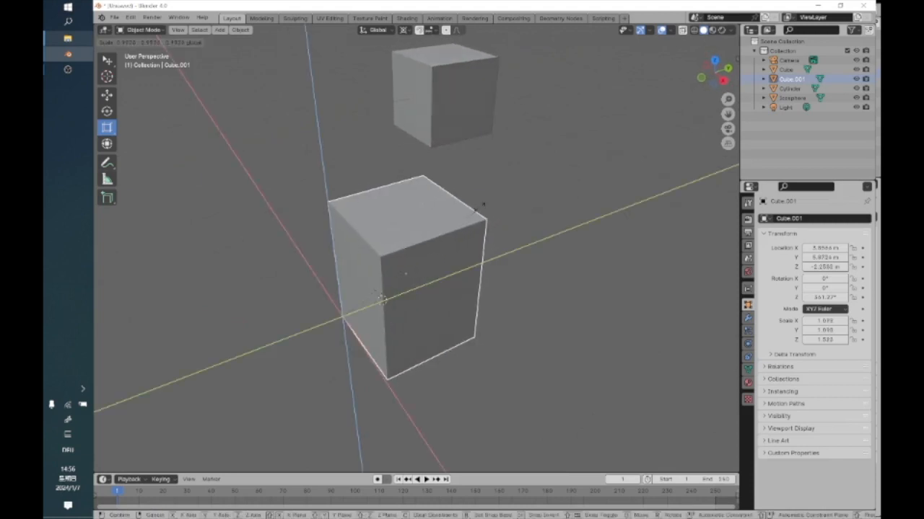
drag(473, 195, 440, 278)
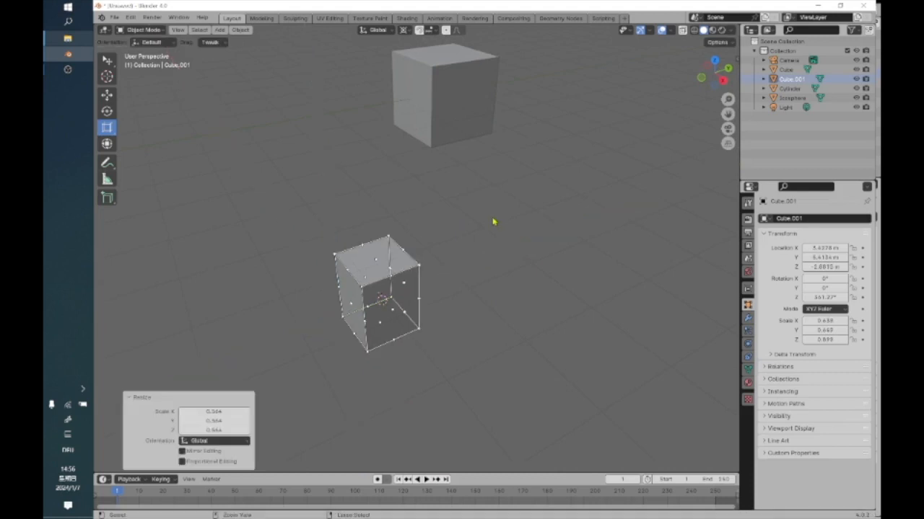
key(ctrl+z)
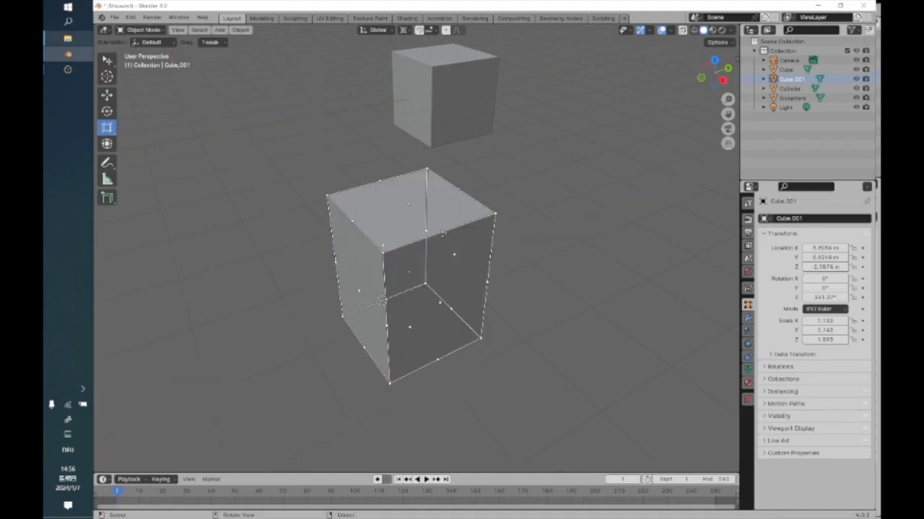
Enlarge the cube along X and Z by about 1.03 with the scale cage and set the pivot point to Bounding Box Center.
mouse_move(442, 232)
mouse_down()
mouse_move(438, 220)
mouse_move(403, 211)
mouse_move(390, 228)
mouse_move(390, 202)
mouse_move(423, 210)
mouse_move(444, 232)
mouse_up()
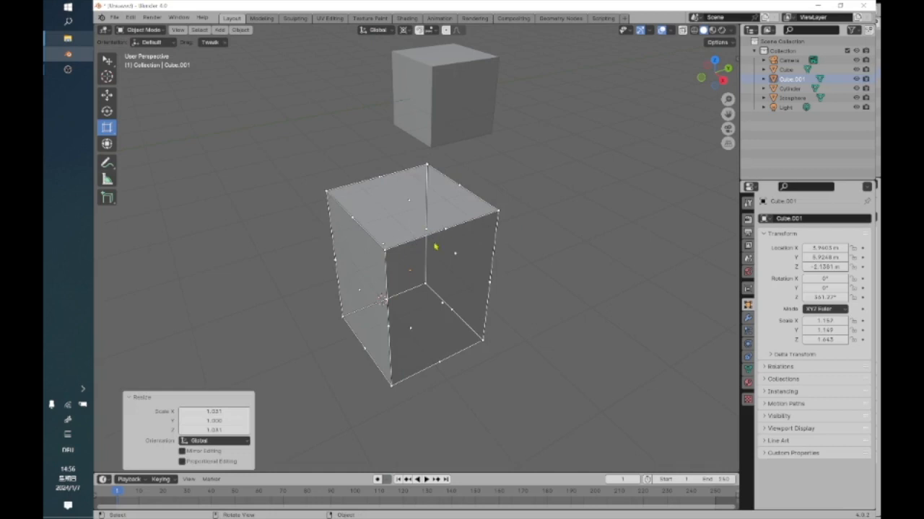
click(402, 30)
click(412, 61)
Shrink the cube along X and Z together by a factor of about 0.62 from a cage edge.
middle_drag(462, 310, 520, 251)
drag(528, 204, 501, 254)
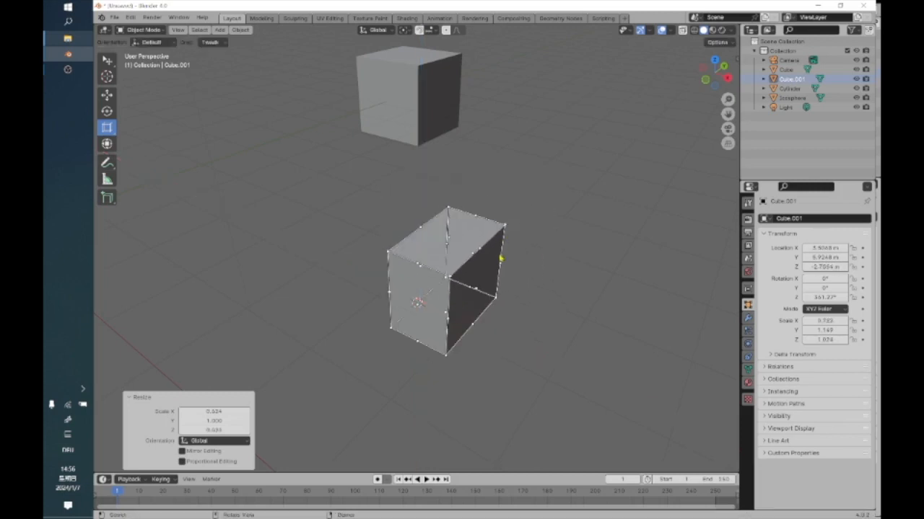
mouse_move(515, 327)
middle_down()
mouse_move(542, 340)
mouse_move(517, 342)
mouse_move(503, 324)
middle_up()
Widen the cube along X only by a factor of about 1.37 with the scale cage.
middle_drag(445, 270, 472, 270)
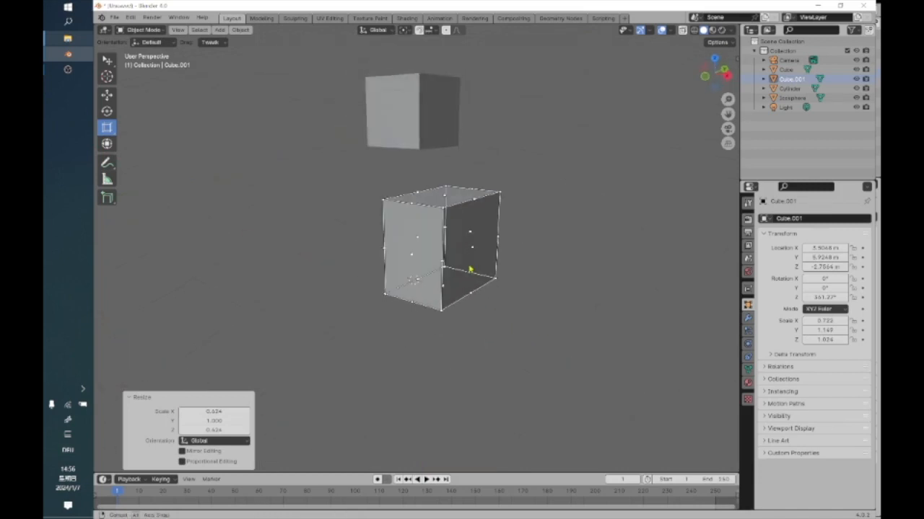
key(s)
key(x)
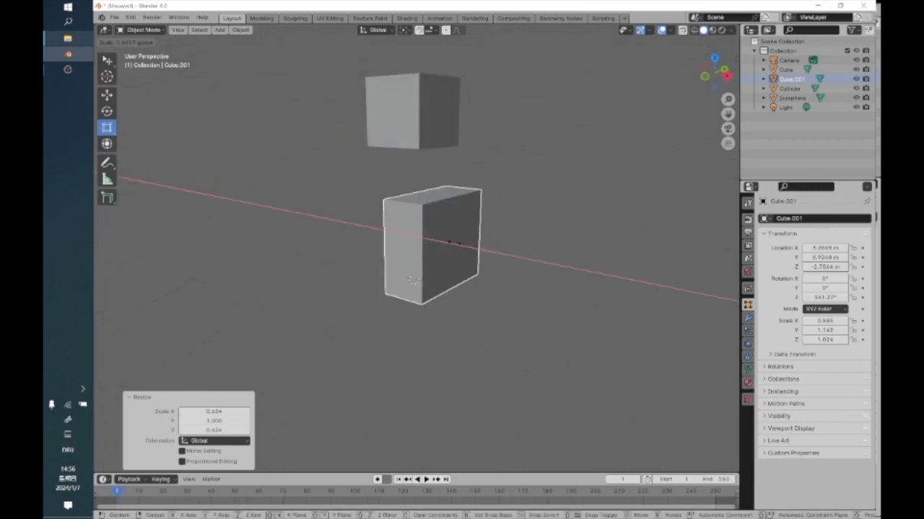
click(476, 254)
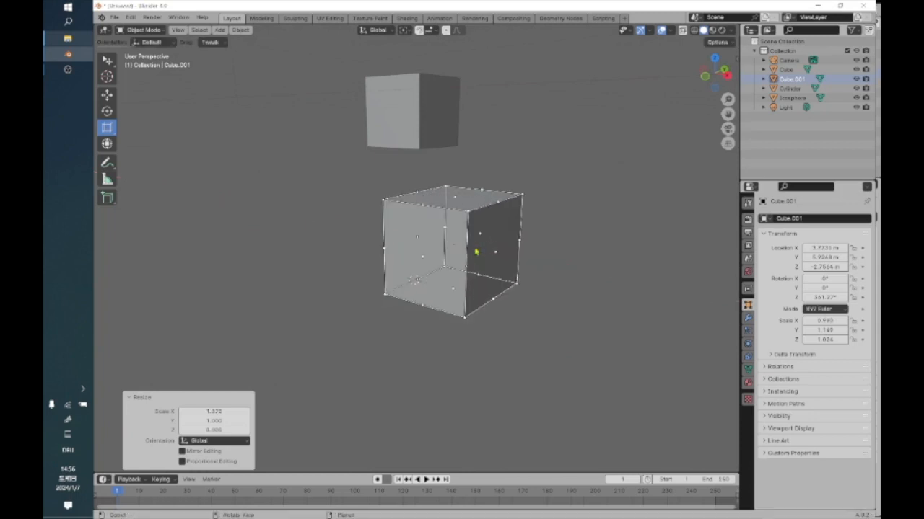
Stretch the cube along Z only to a scale of about 1.20 with the scale cage.
middle_drag(480, 257, 496, 270)
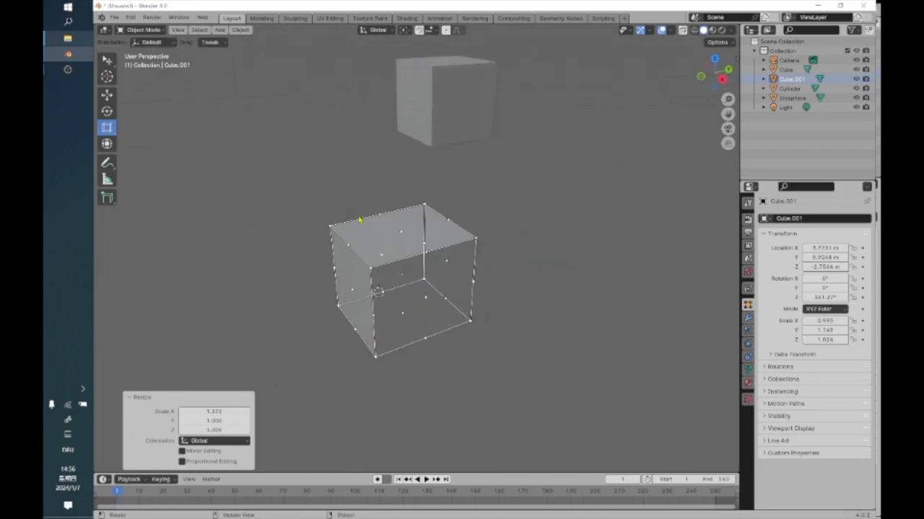
key(s)
key(z)
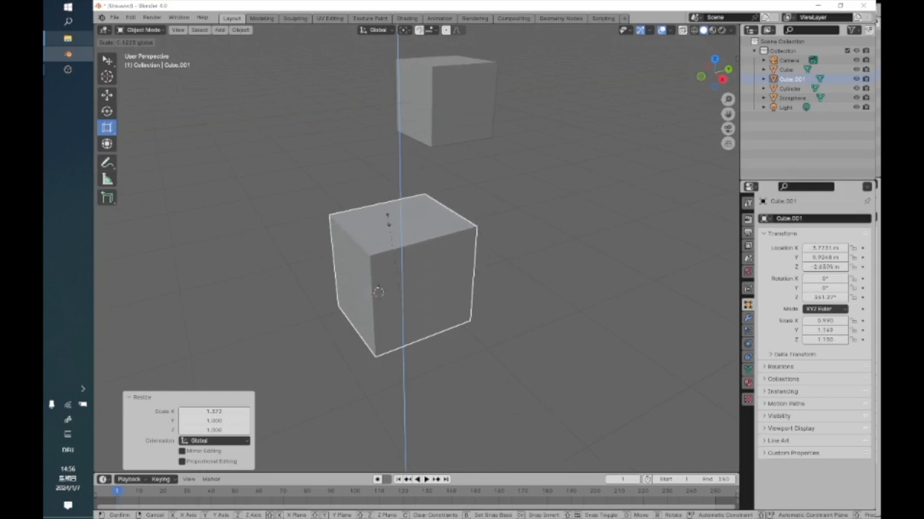
click(422, 292)
Narrow the cube slightly along X from its opposite side by a factor of about 0.97.
middle_drag(422, 292, 443, 257)
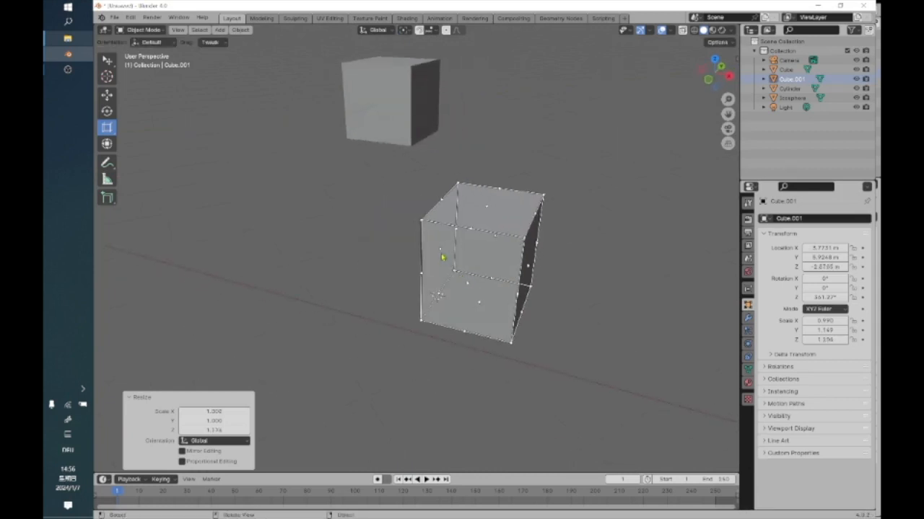
key(s)
key(x)
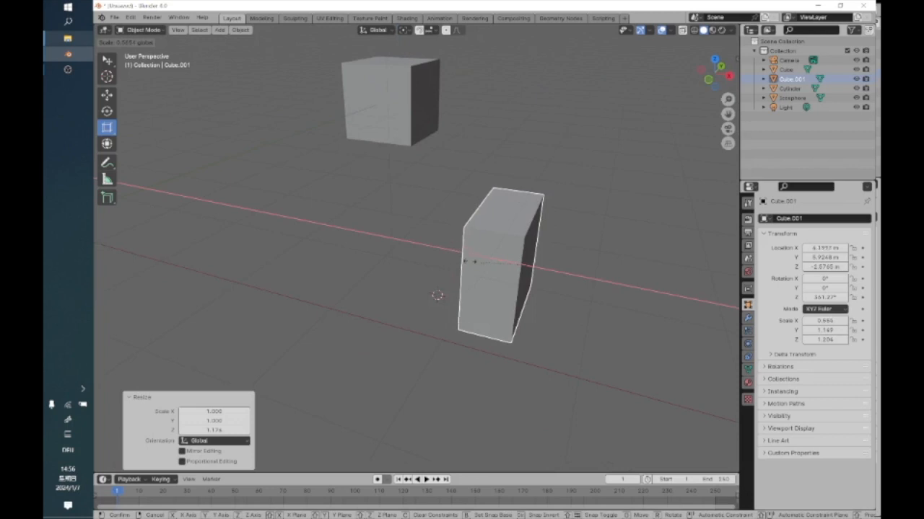
click(443, 253)
Rotate the cube freely with the Rotate tool's trackball by about -52.7° and 16°.
middle_drag(497, 238, 455, 226)
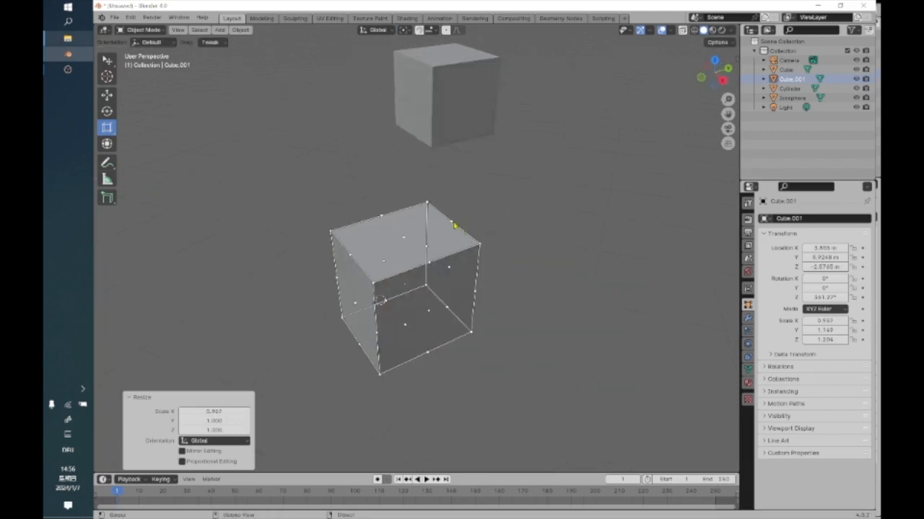
click(107, 111)
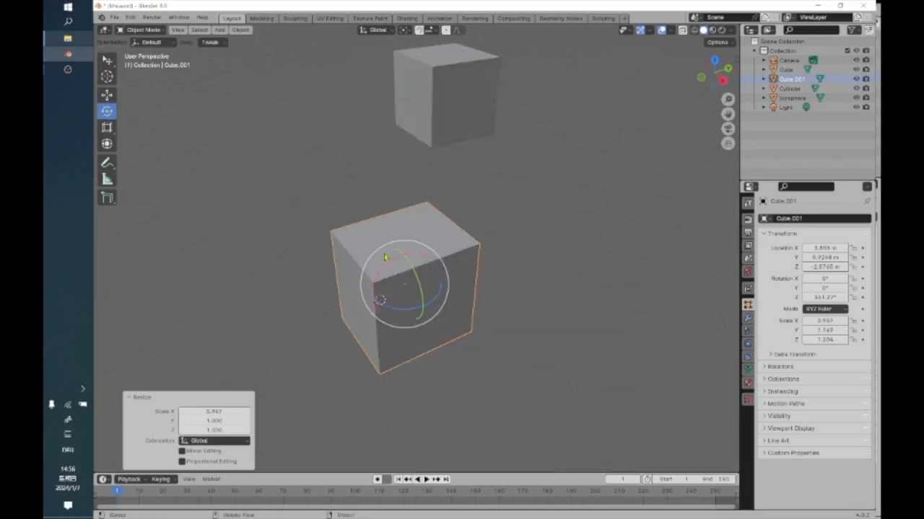
drag(389, 260, 407, 249)
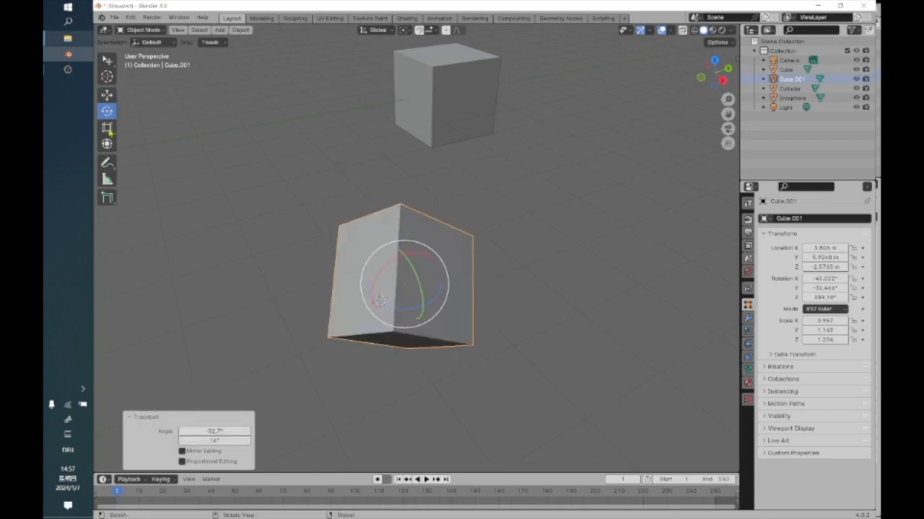
Switch from Scale Cage back to the regular Scale tool and set its gizmo orientation to Local.
click(107, 127)
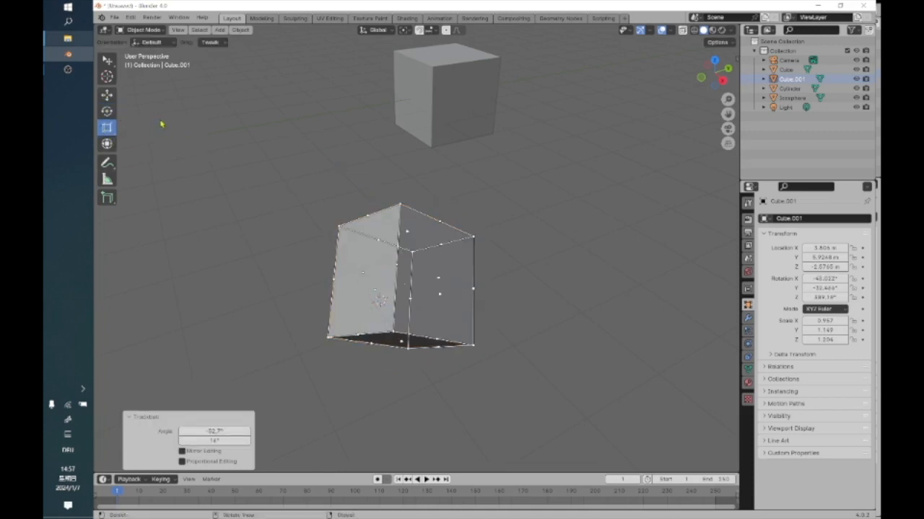
drag(112, 128, 144, 133)
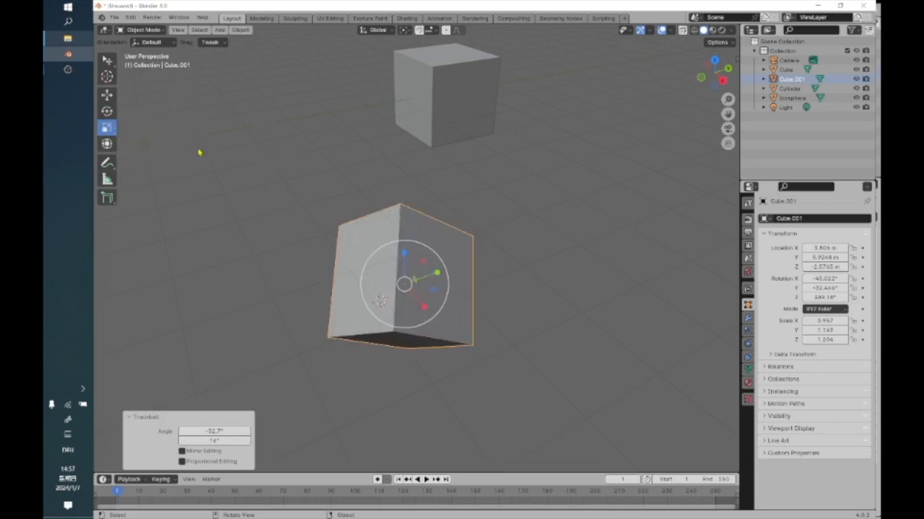
click(151, 42)
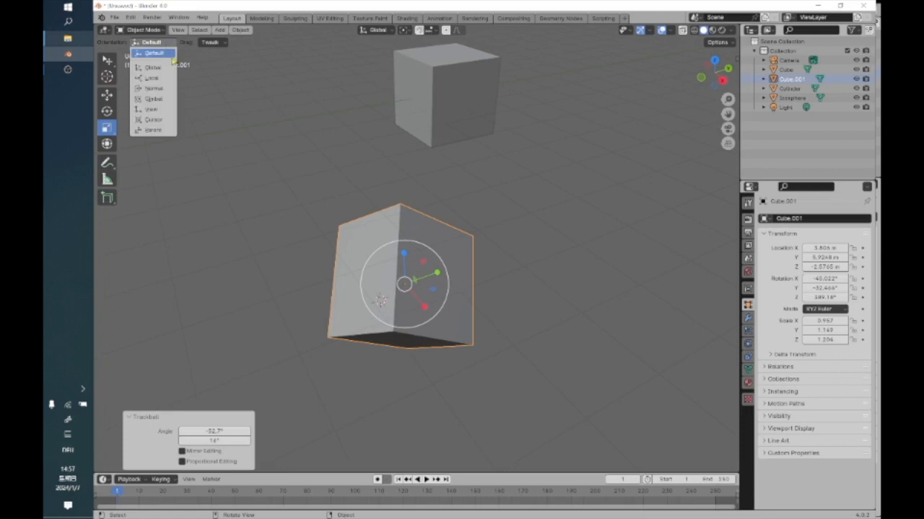
click(156, 78)
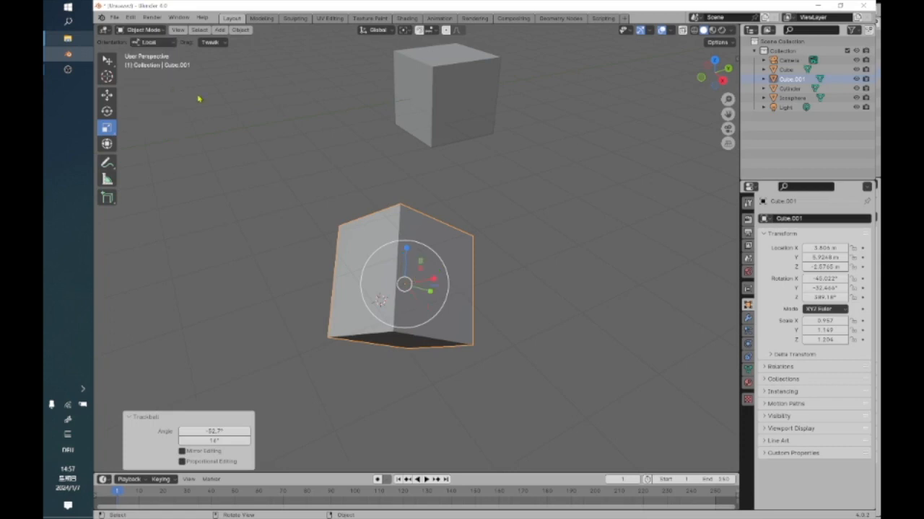
Set the Scale tool's gizmo orientation to Normal and inspect the gizmo on the rotated cube.
click(151, 42)
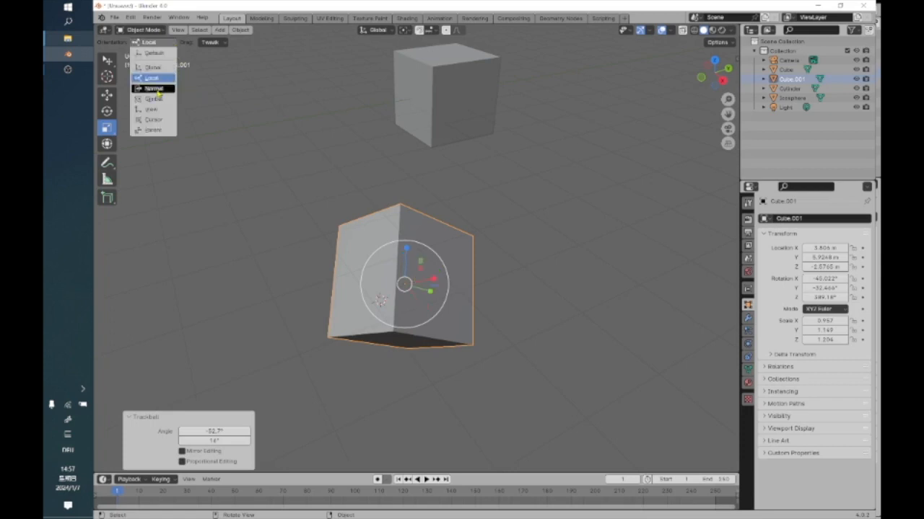
click(155, 87)
middle_drag(336, 196, 247, 217)
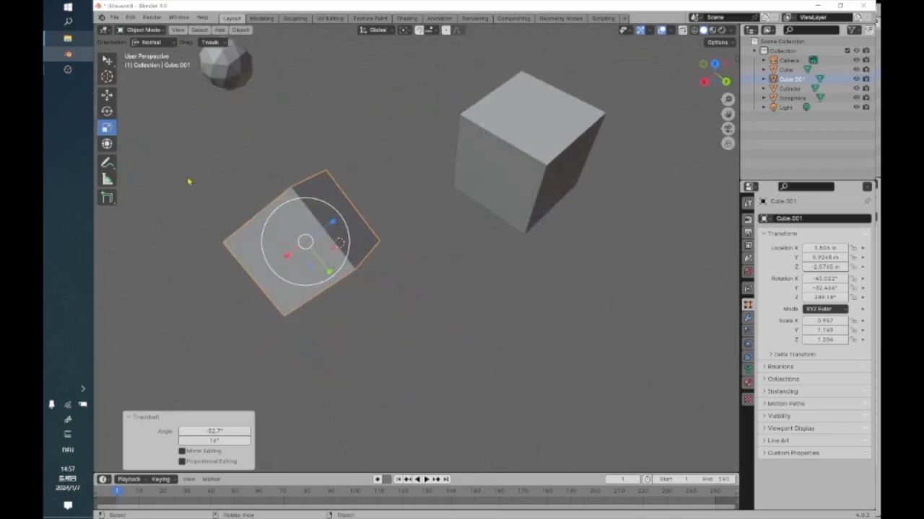
Undo a trial uniform enlargement of the cube and shrink it along its Z axis by a factor of 0.9 in Normal orientation.
drag(346, 230, 357, 212)
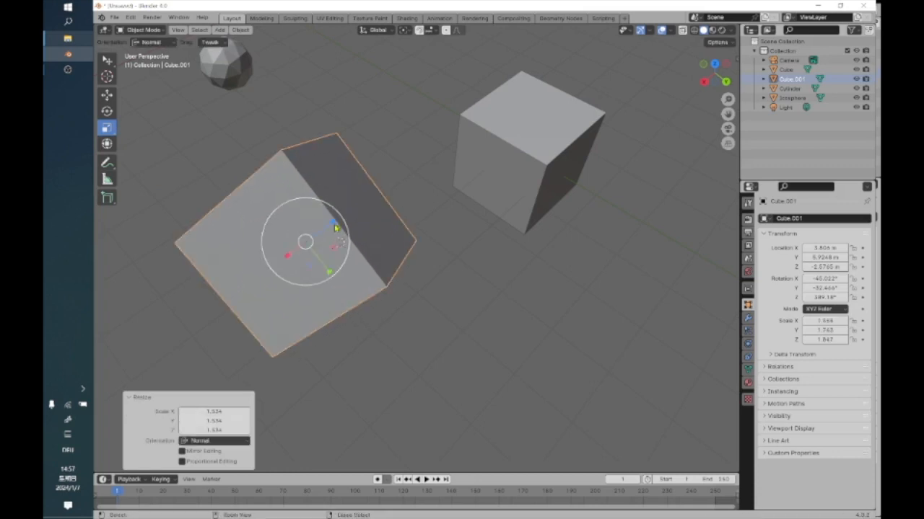
key(ctrl+z)
mouse_move(335, 226)
mouse_down()
mouse_move(377, 190)
mouse_move(326, 224)
mouse_up()
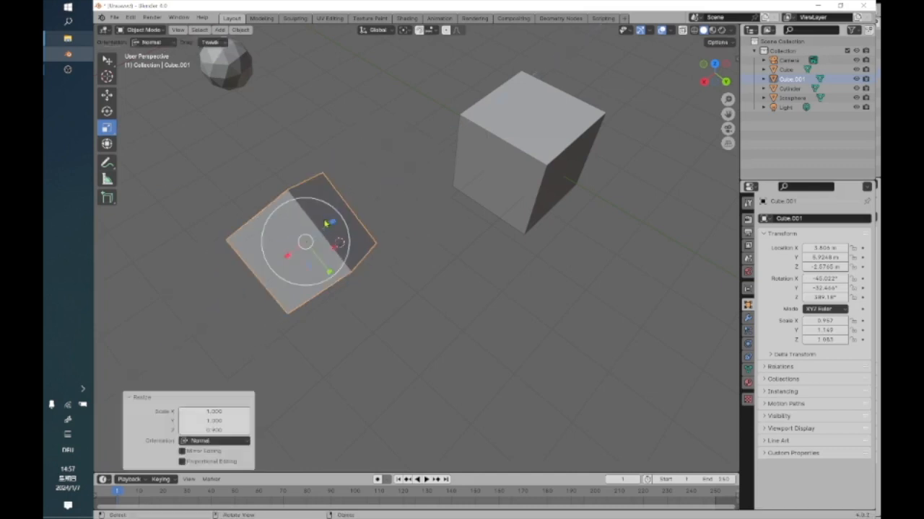
Switch to Scale Cage and stretch the tilted cube along global Z by a factor of about 1.486.
click(108, 135)
click(115, 135)
click(114, 135)
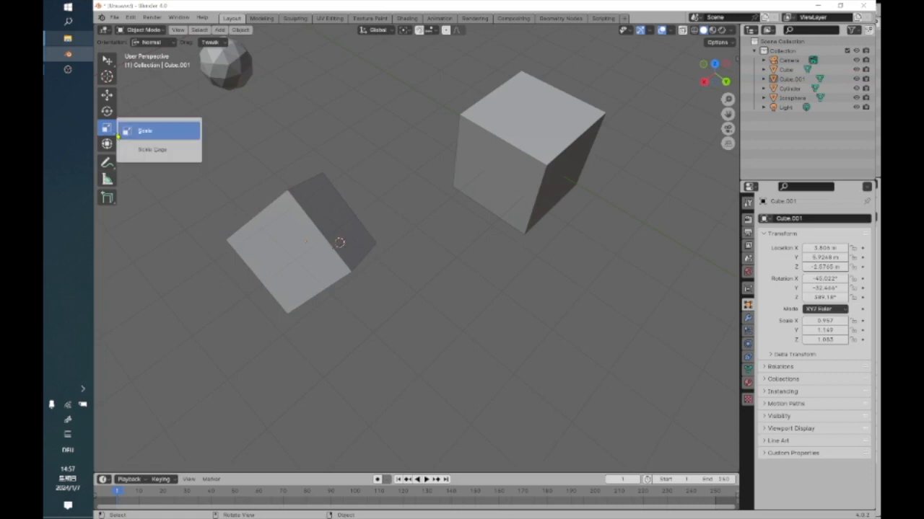
click(153, 149)
click(286, 218)
drag(333, 218, 364, 205)
click(337, 224)
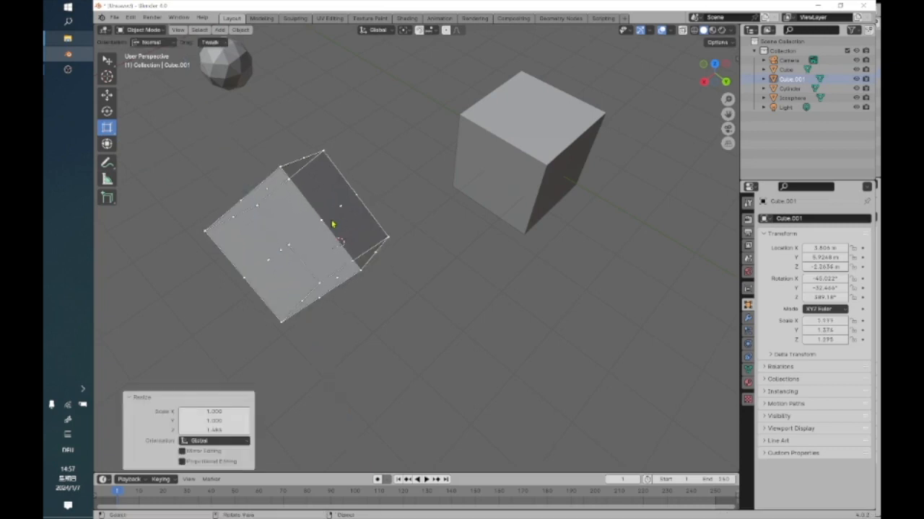
Enlarge the tilted cube further by pulling its scale cage outward to a Z scale of about 1.862.
drag(343, 219, 324, 236)
click(287, 217)
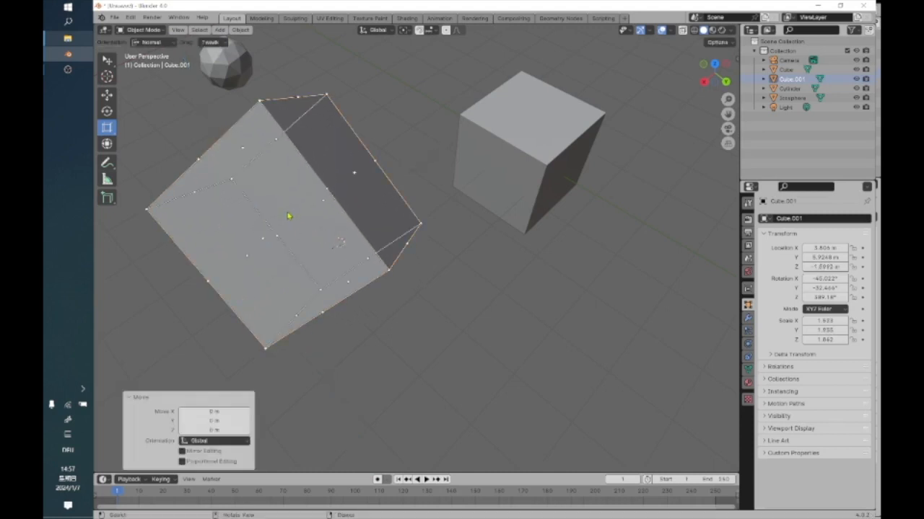
click(288, 215)
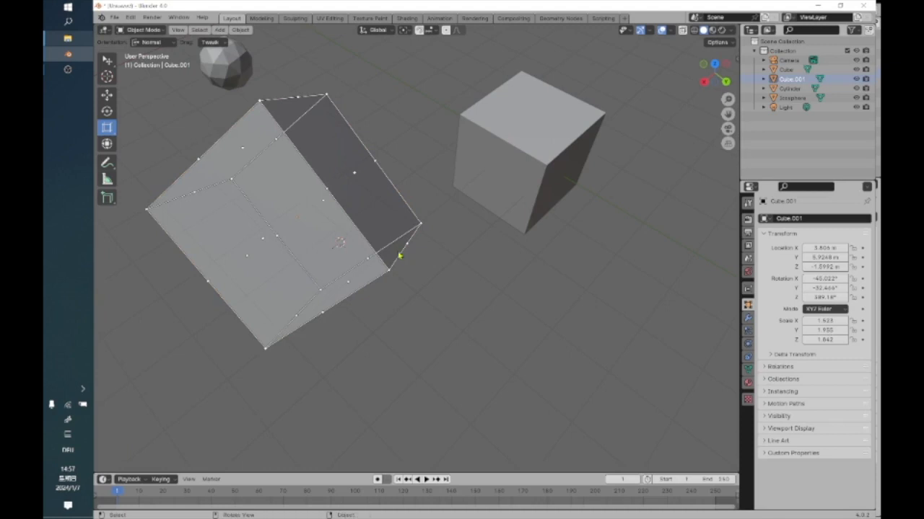
scroll(404, 254, down, 6)
scroll(408, 246, up, 2)
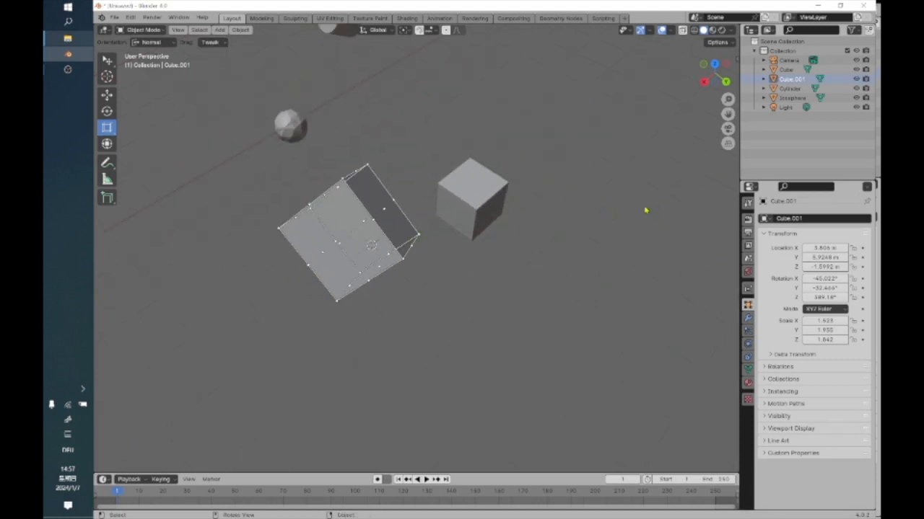
scroll(418, 225, up, 2)
scroll(364, 209, down, 2)
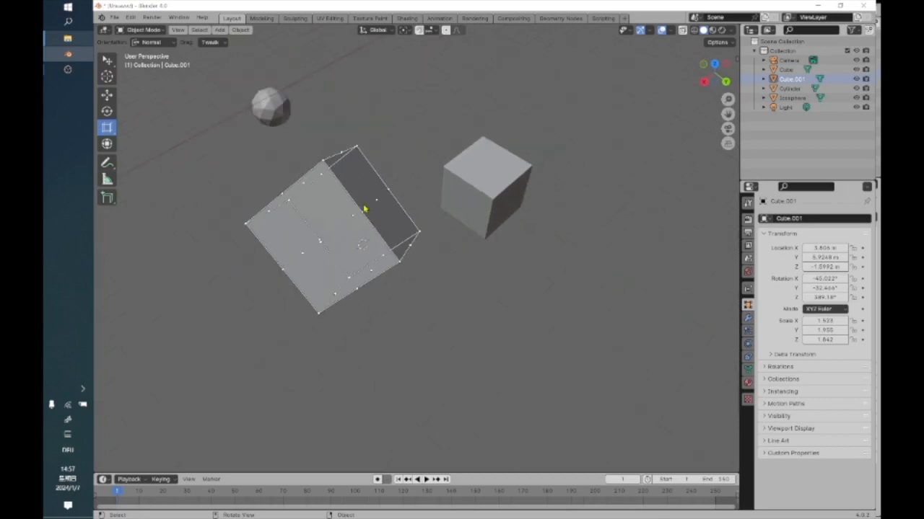
scroll(365, 209, up, 2)
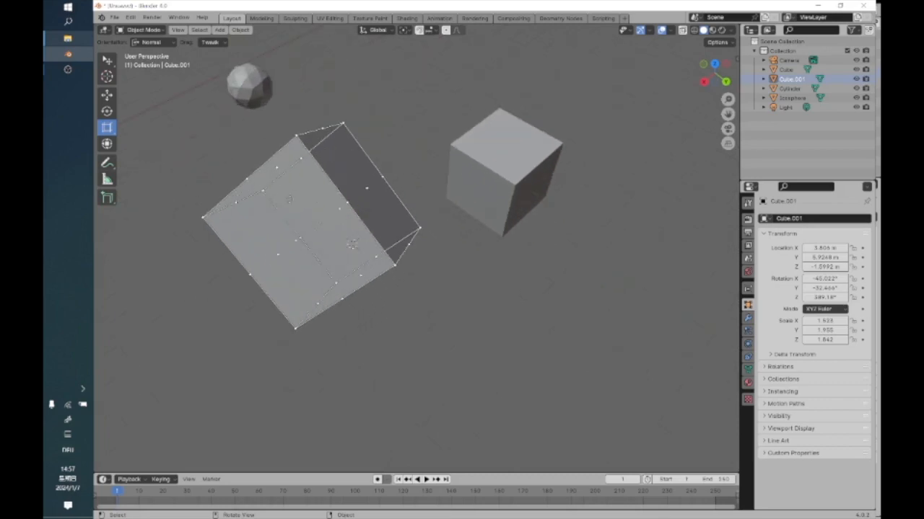
Replace the cube's scale cage with the regular Scale gizmo and deselect the cube.
drag(113, 132, 144, 134)
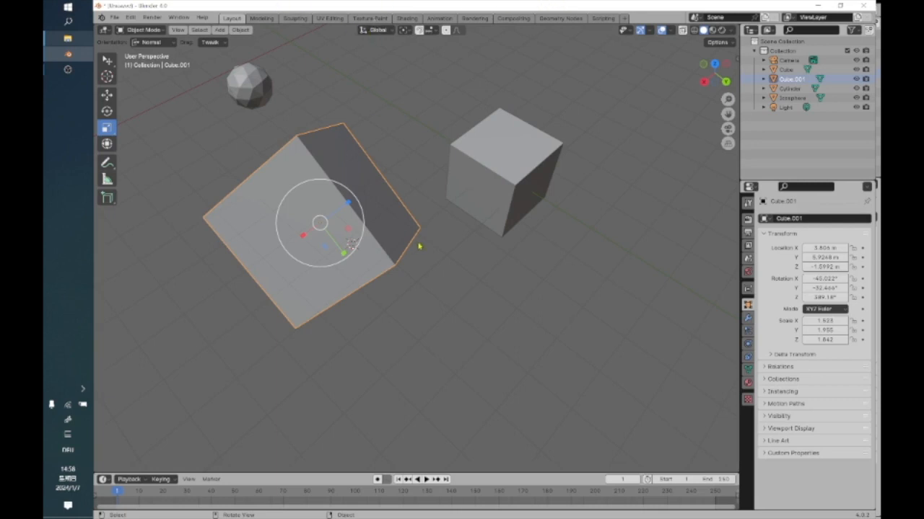
scroll(422, 229, down, 2)
scroll(423, 229, down, 3)
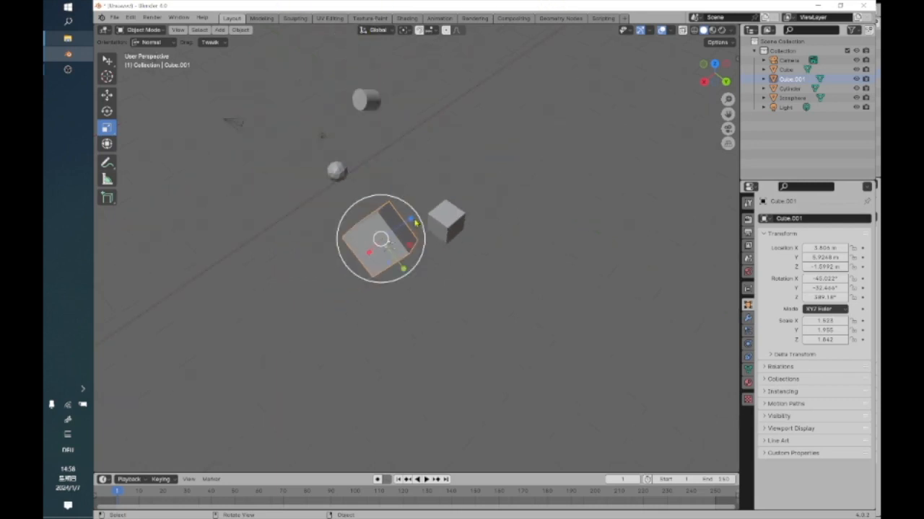
click(529, 161)
right_click(529, 161)
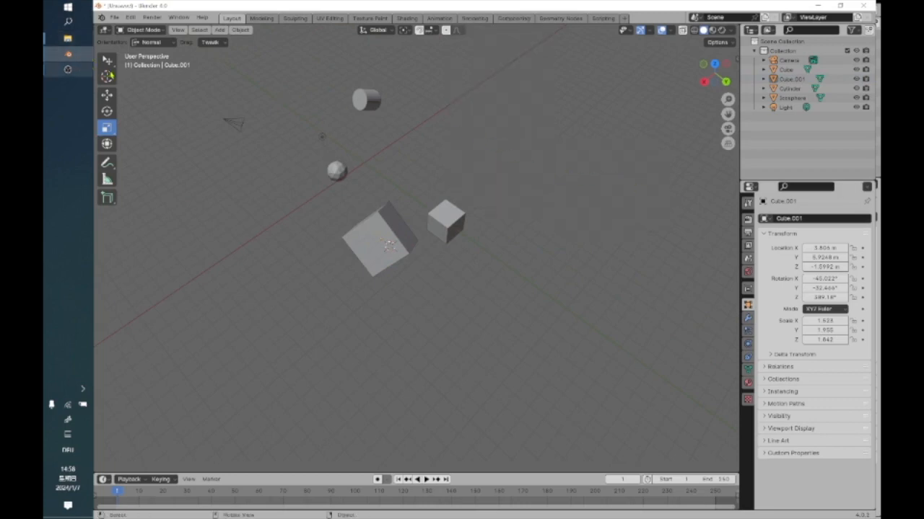
Place the 3D cursor in the empty area beyond the small cube and add a Monkey mesh there.
click(109, 76)
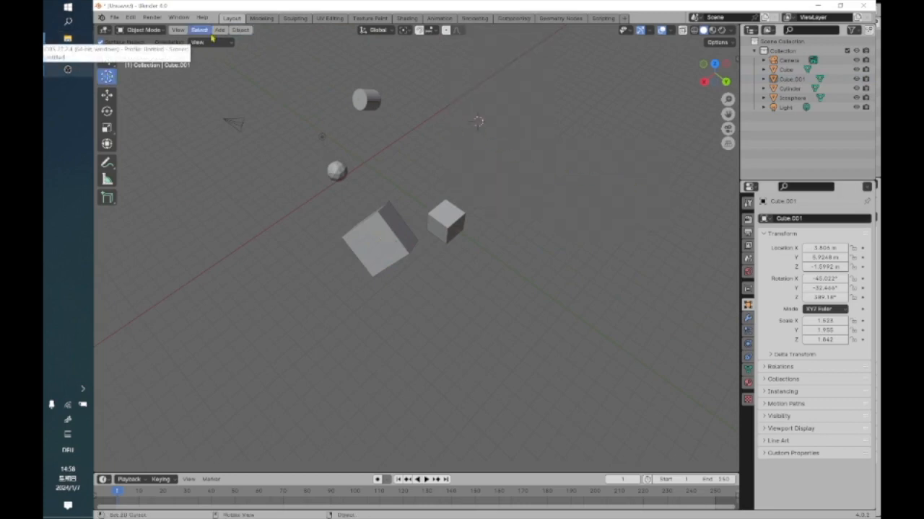
click(219, 29)
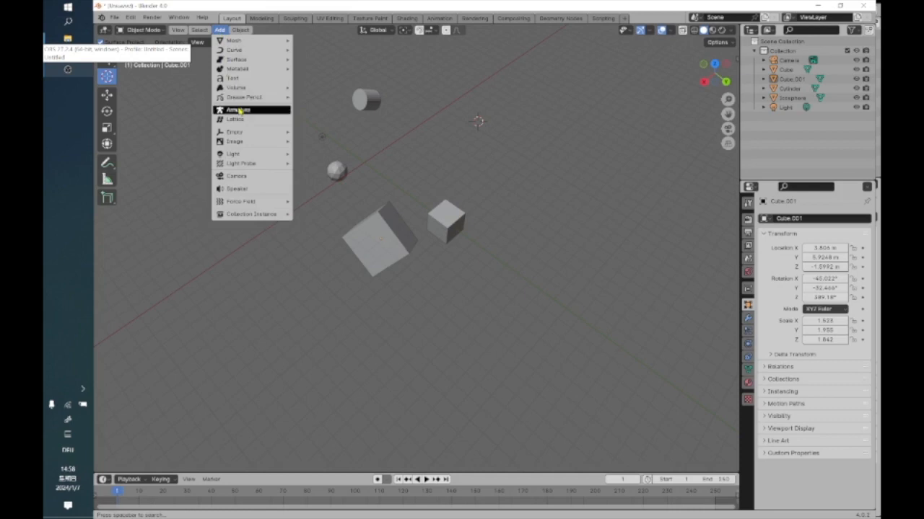
mouse_move(242, 41)
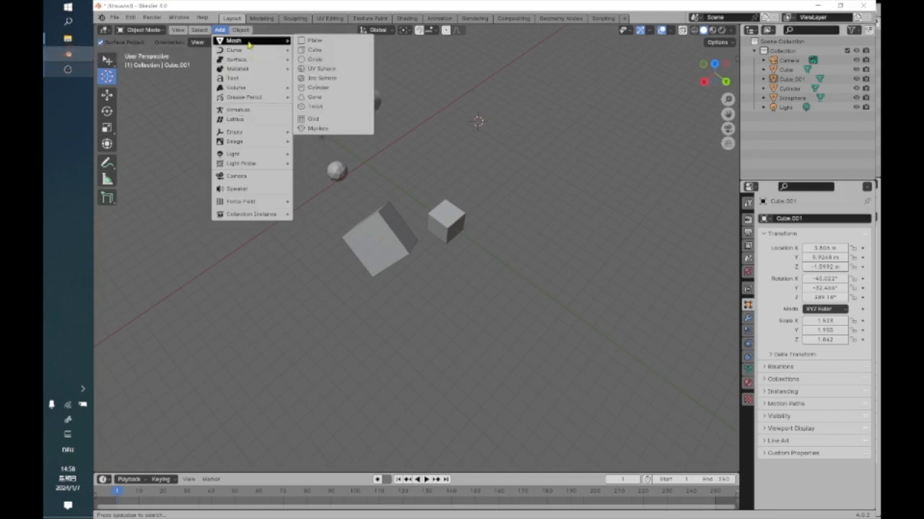
click(349, 131)
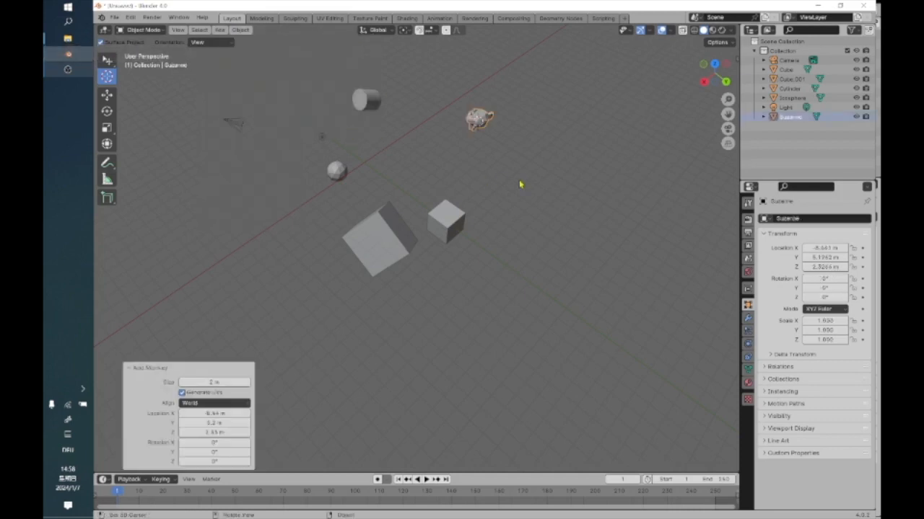
Examine the new monkey head up close from several angles.
scroll(519, 185, up, 6)
middle_drag(476, 235, 374, 285)
scroll(406, 271, up, 3)
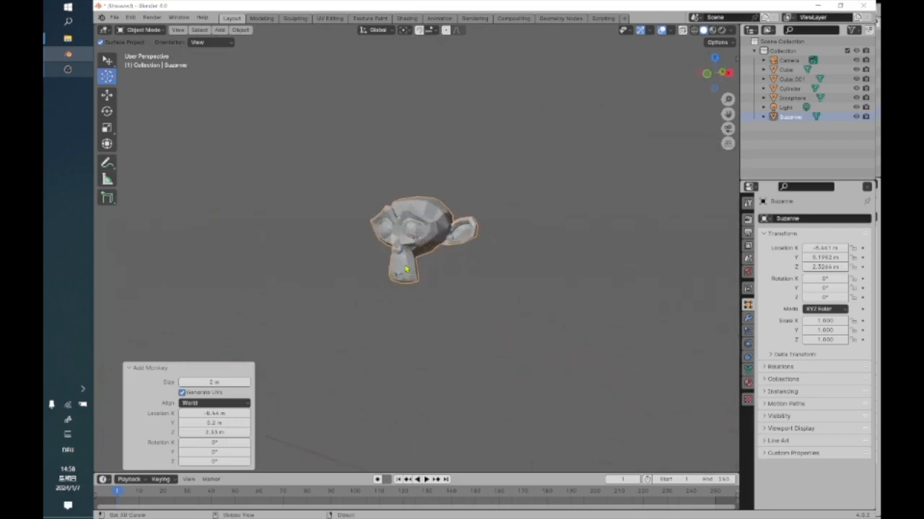
scroll(406, 270, up, 1)
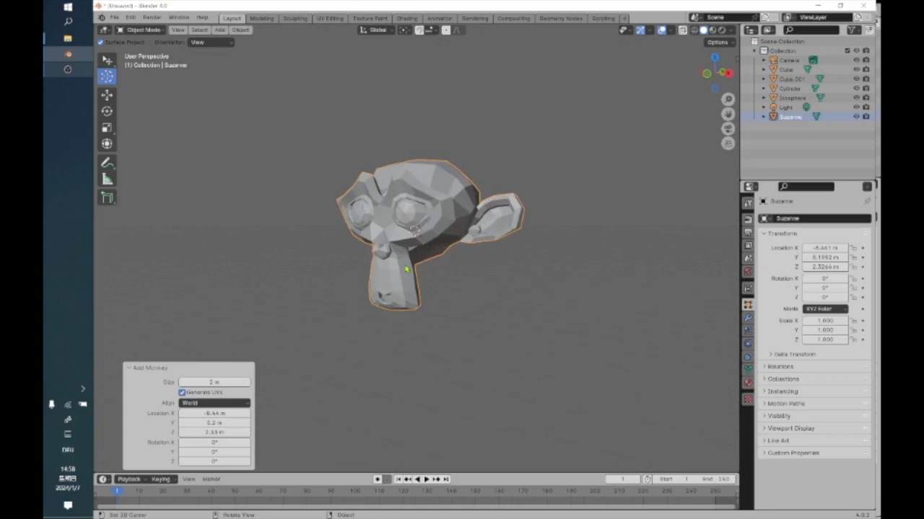
scroll(403, 266, up, 1)
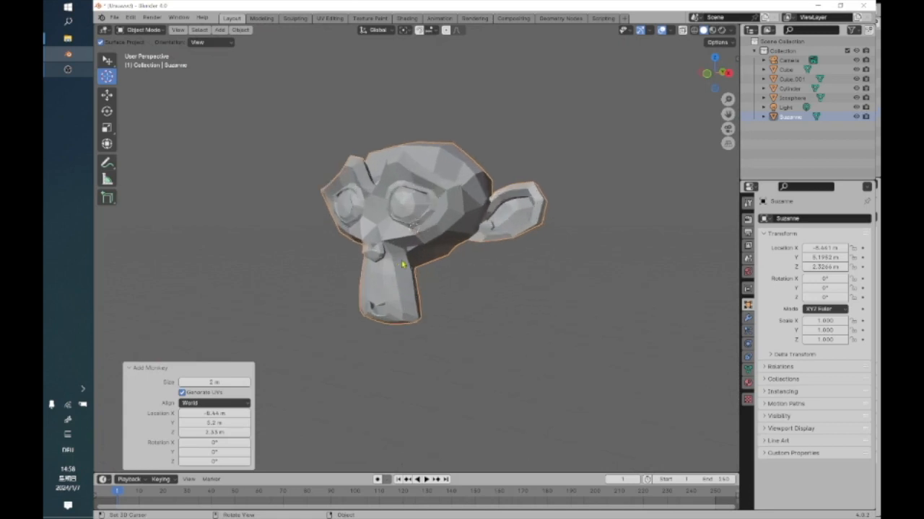
middle_drag(401, 271, 426, 250)
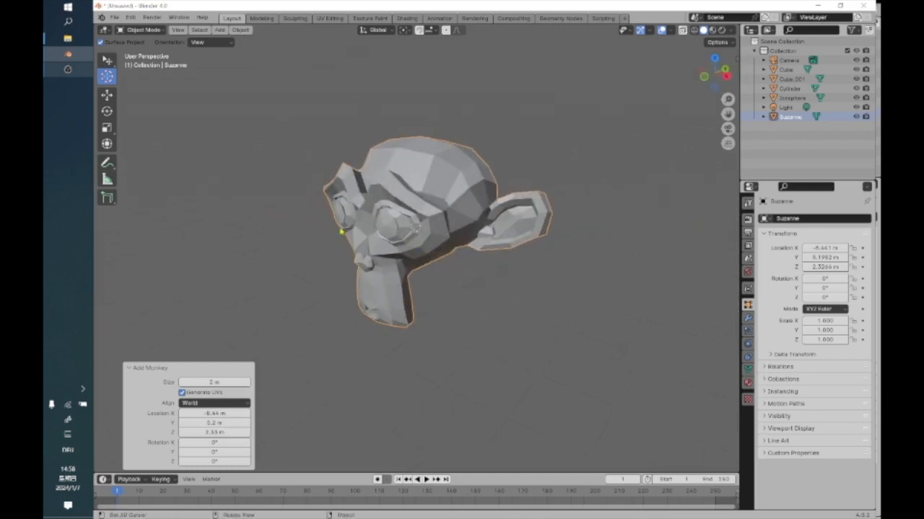
mouse_move(472, 272)
middle_down()
mouse_move(433, 272)
mouse_move(491, 251)
mouse_move(438, 280)
mouse_move(472, 269)
mouse_move(459, 273)
middle_up()
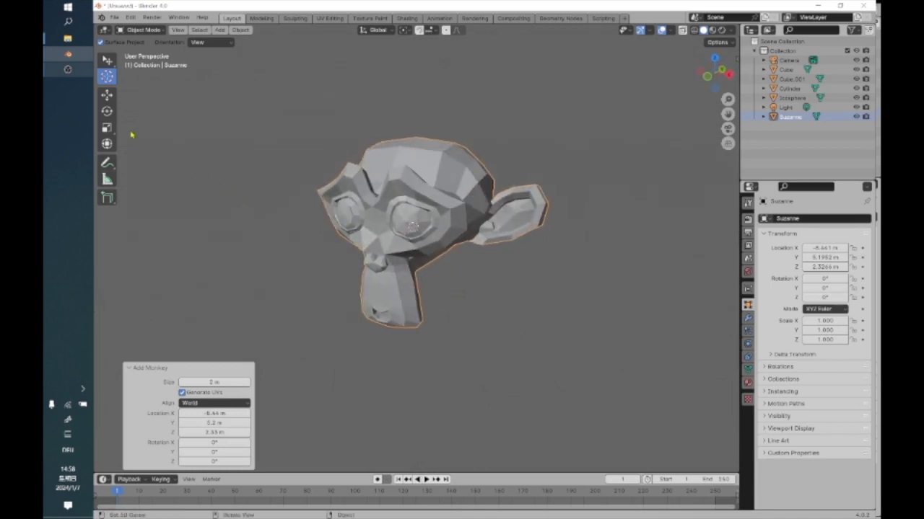
Try Scale Cage on the monkey by narrowing it along X and shrinking it uniformly by about 0.699, undoing each change.
click(107, 127)
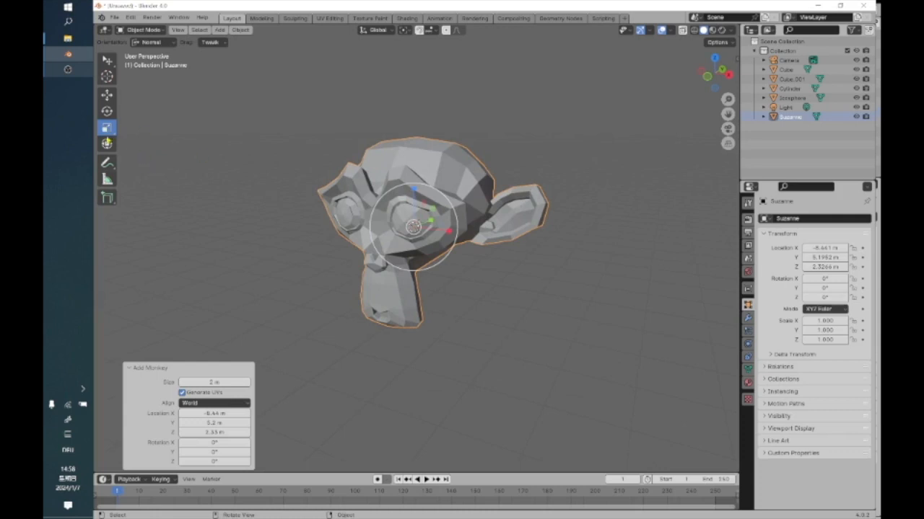
click(107, 128)
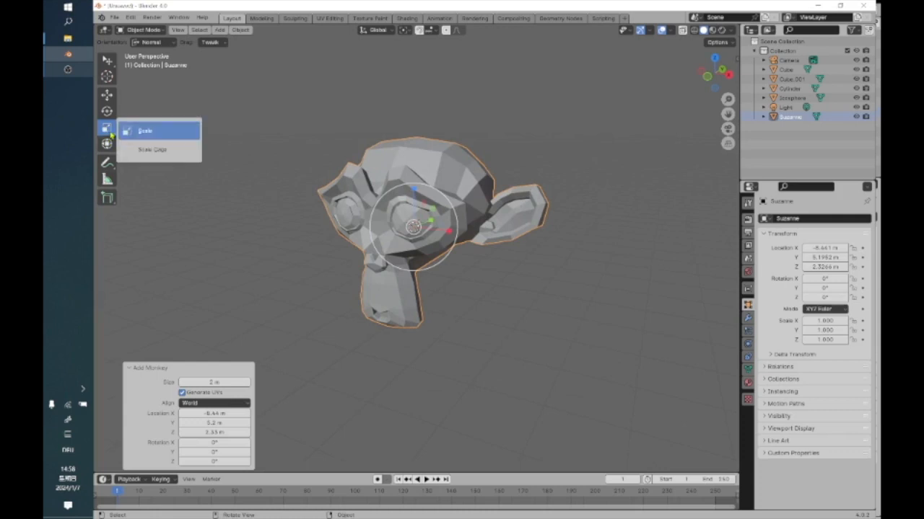
click(155, 149)
drag(534, 244, 413, 228)
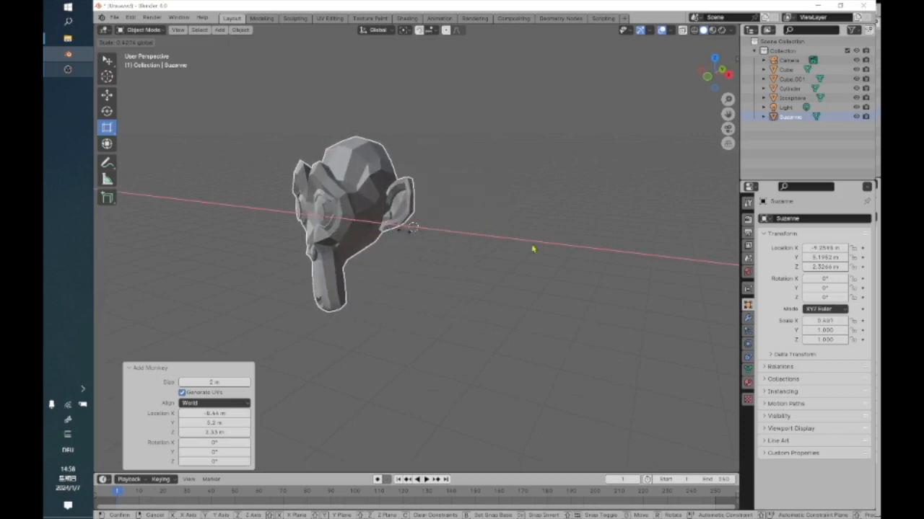
drag(532, 248, 536, 250)
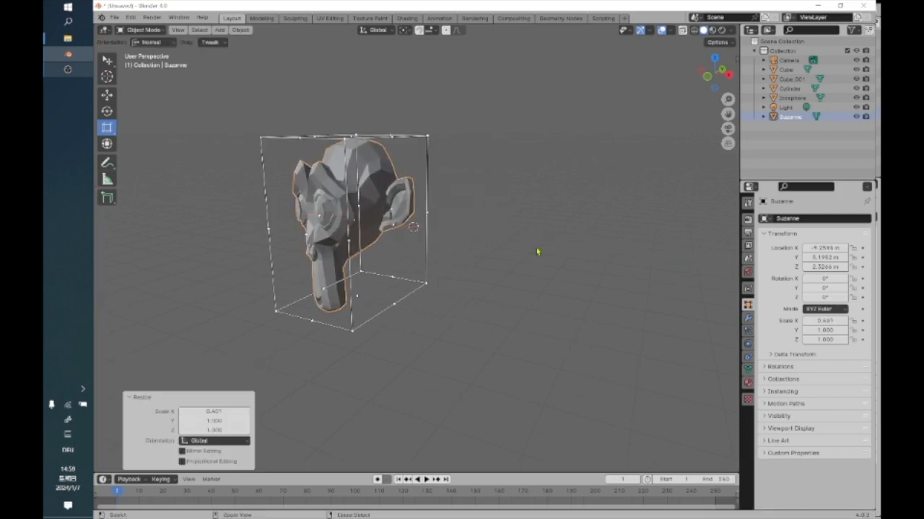
key(ctrl+z)
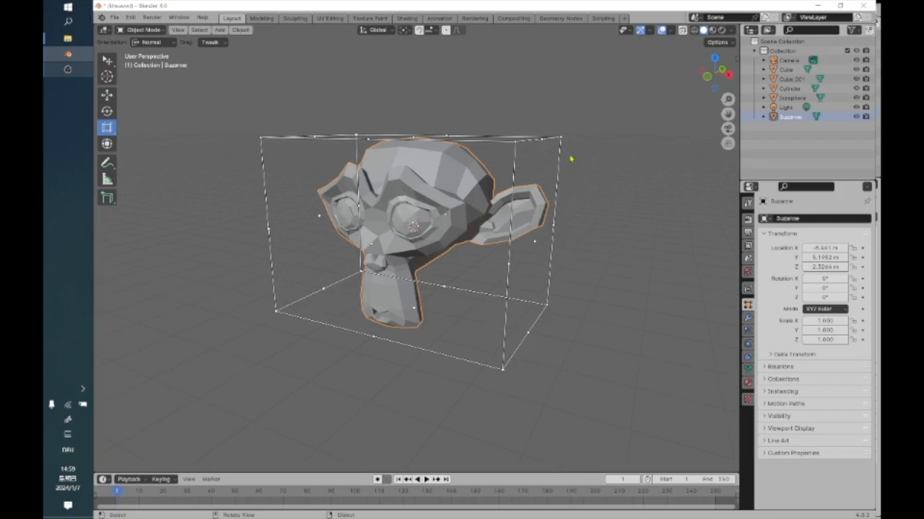
drag(549, 138, 451, 161)
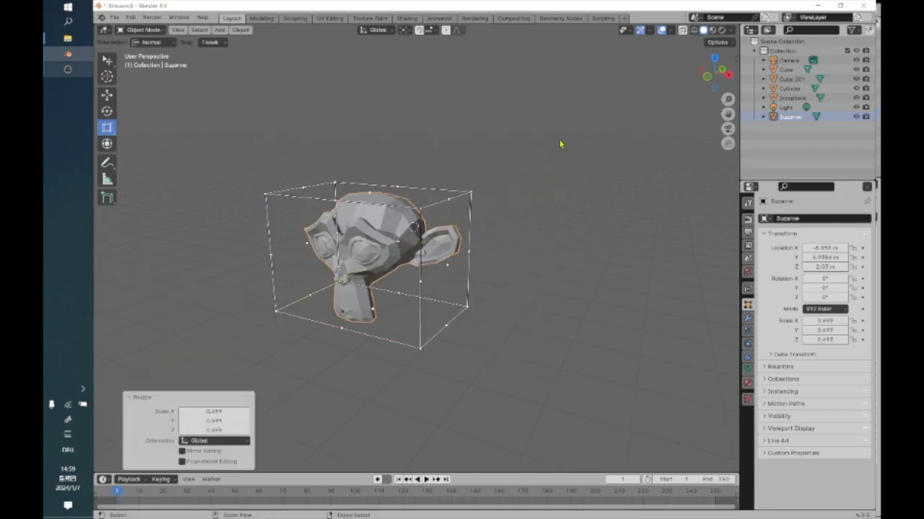
key(ctrl+z)
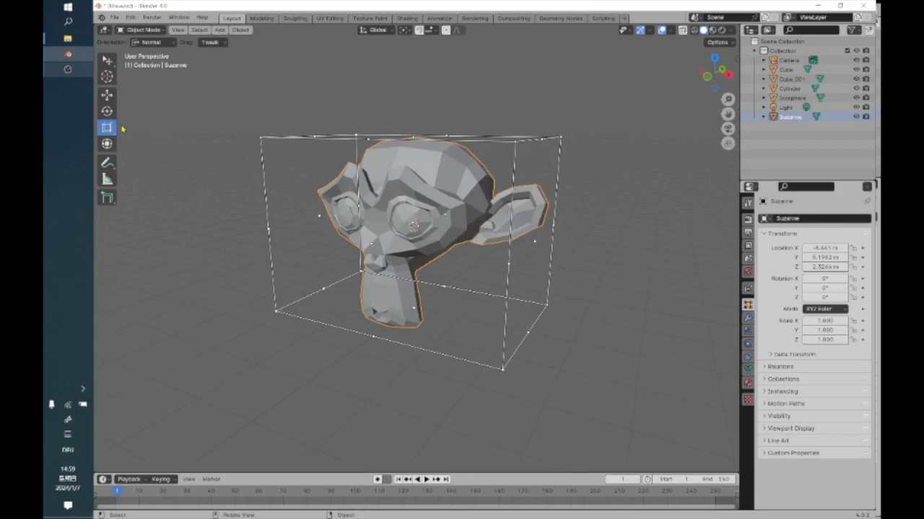
Rotate the monkey freely by about -42.4° with the Rotate tool's trackball and activate Scale Cage on it.
click(107, 111)
drag(422, 221, 205, 153)
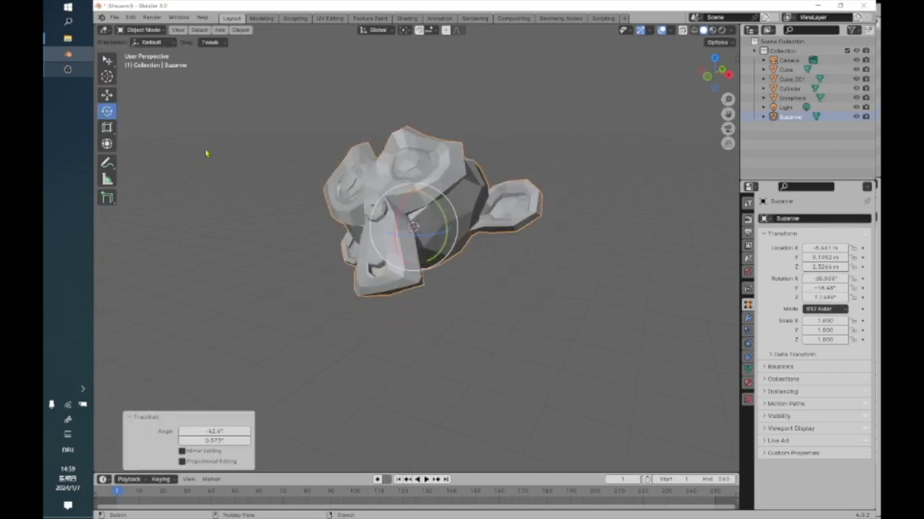
click(107, 127)
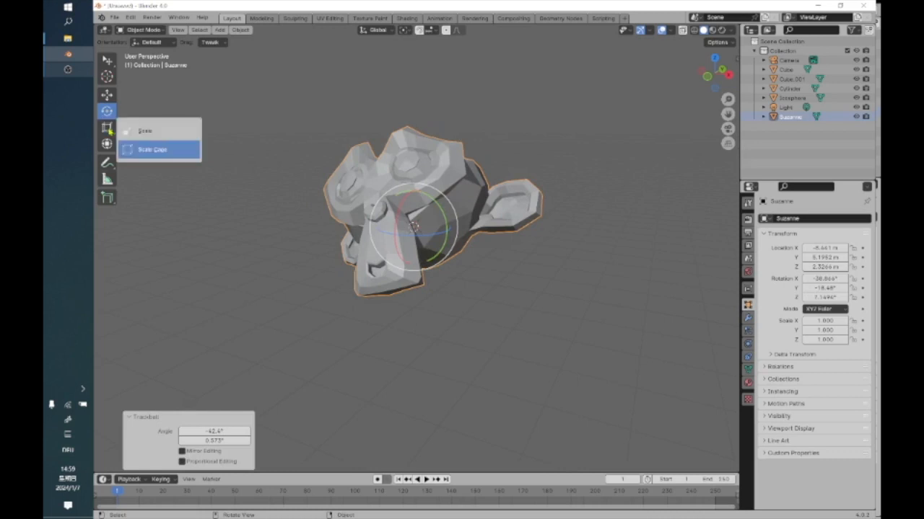
click(158, 131)
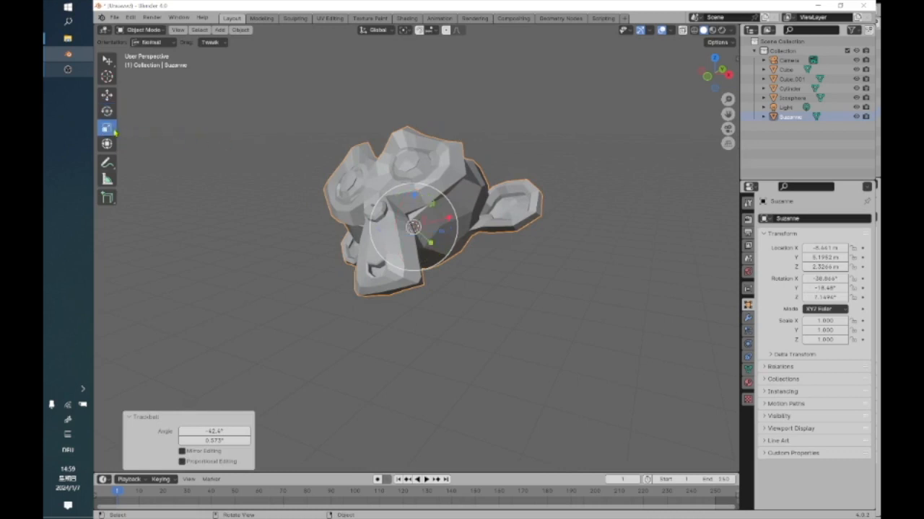
click(113, 131)
click(163, 149)
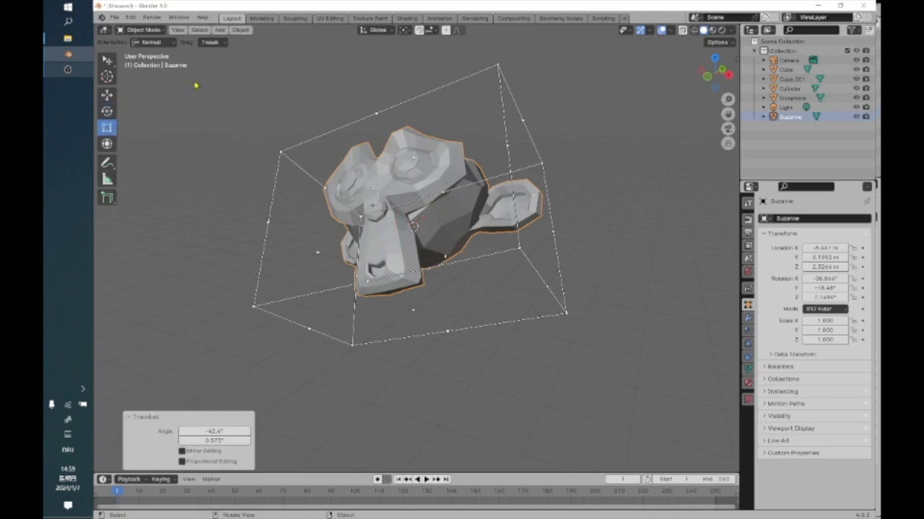
Set the Scale Cage orientation to Global and inspect the cage around the rotated monkey.
click(173, 44)
click(156, 68)
scroll(441, 158, down, 5)
scroll(441, 161, up, 5)
middle_drag(439, 168, 490, 252)
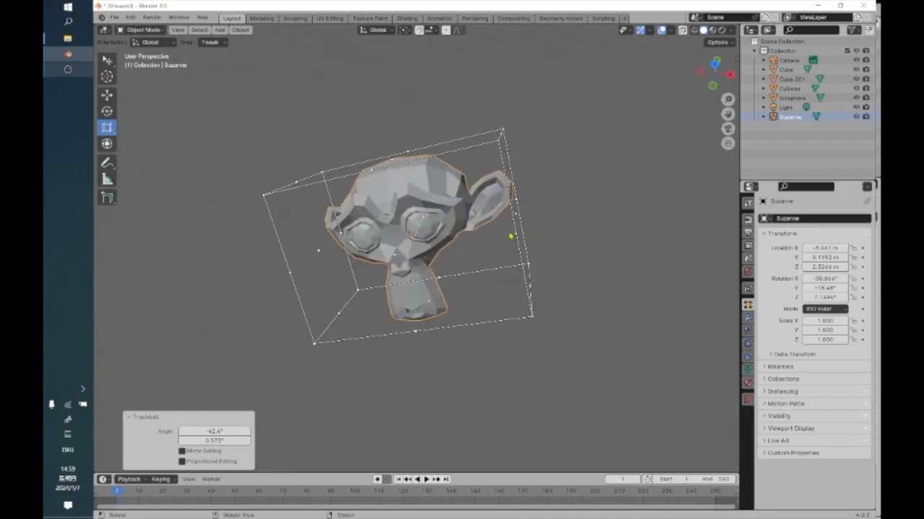
Show the whole group of objects and switch the monkey from Scale Cage to the regular Scale tool.
scroll(510, 236, down, 4)
shift+middle_drag(656, 268, 247, 177)
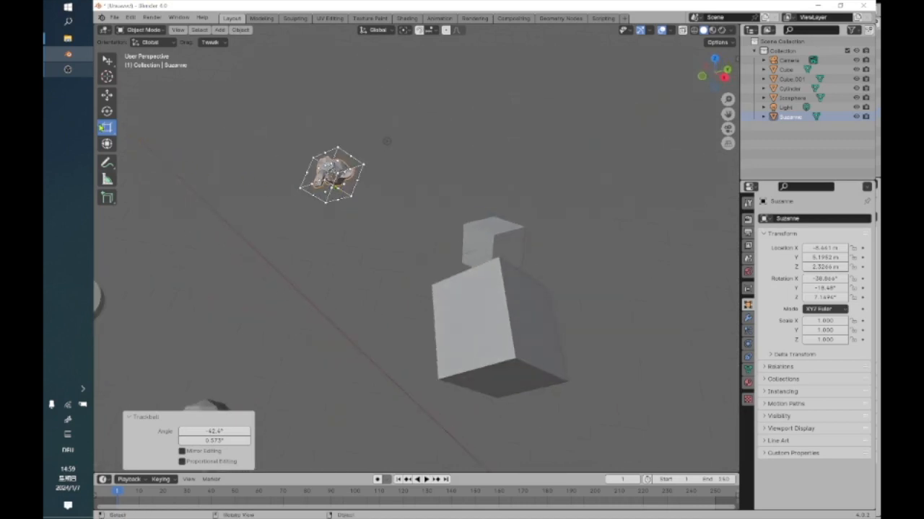
click(106, 128)
click(159, 140)
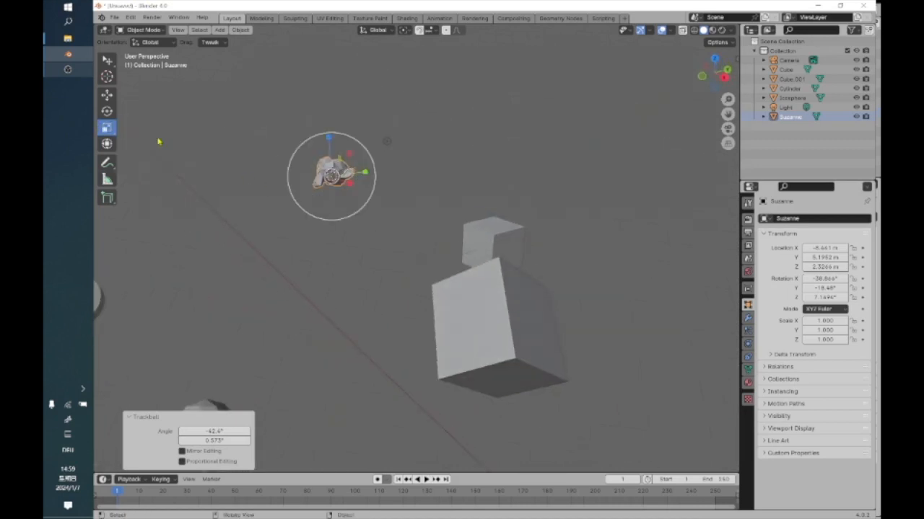
Set the Scale tool's orientation to Local for the rotated monkey.
scroll(295, 156, up, 3)
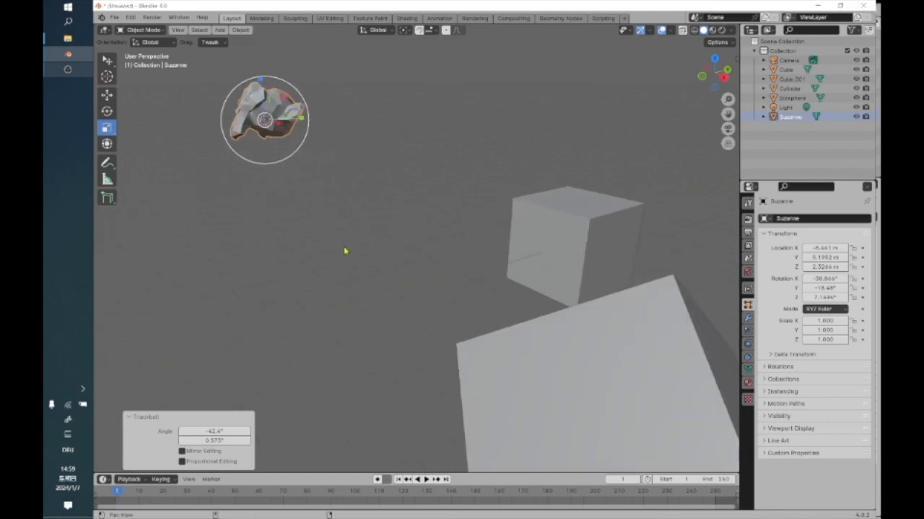
middle_drag(346, 252, 336, 256)
click(166, 45)
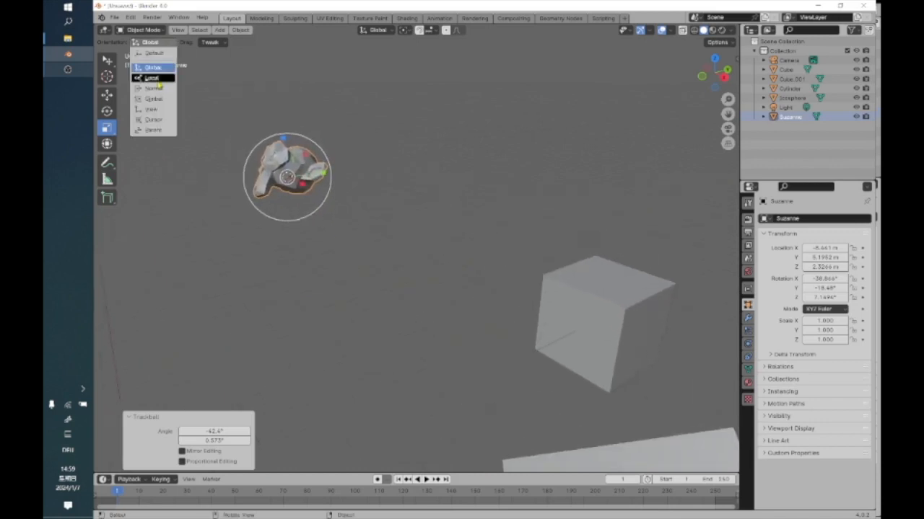
click(153, 78)
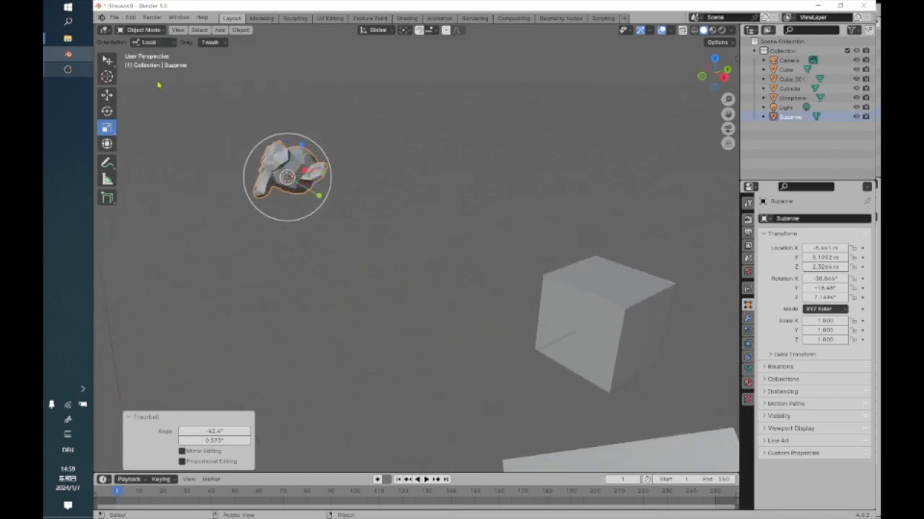
Select the smaller cube and try the combined Transform tool by rotating it 39.3° about Y, and undo the rotation.
click(505, 241)
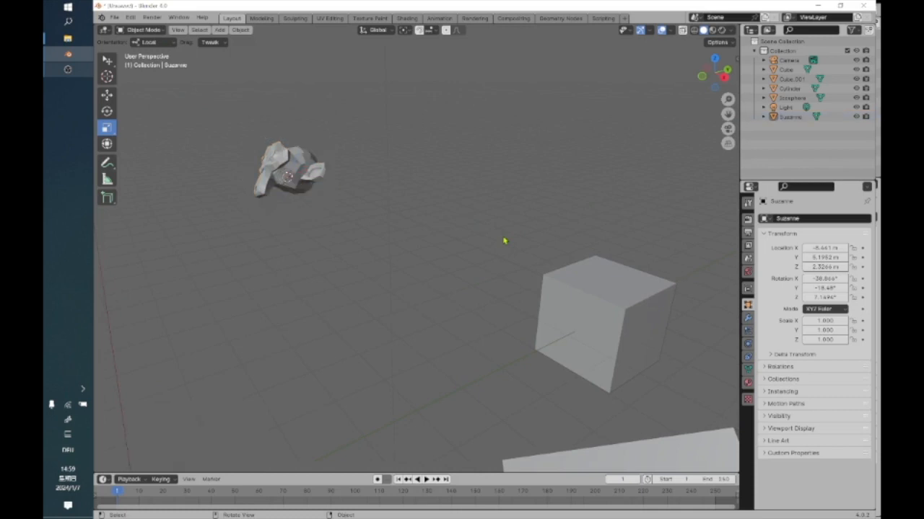
click(587, 303)
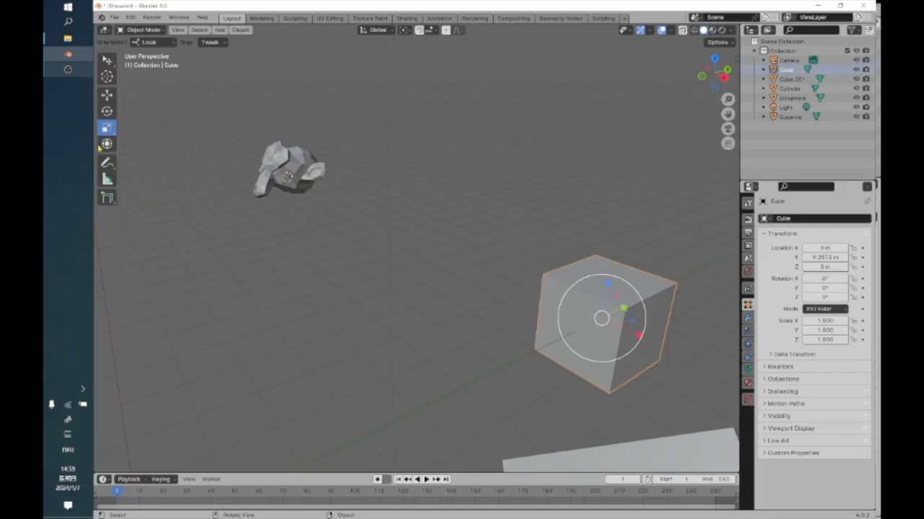
click(106, 143)
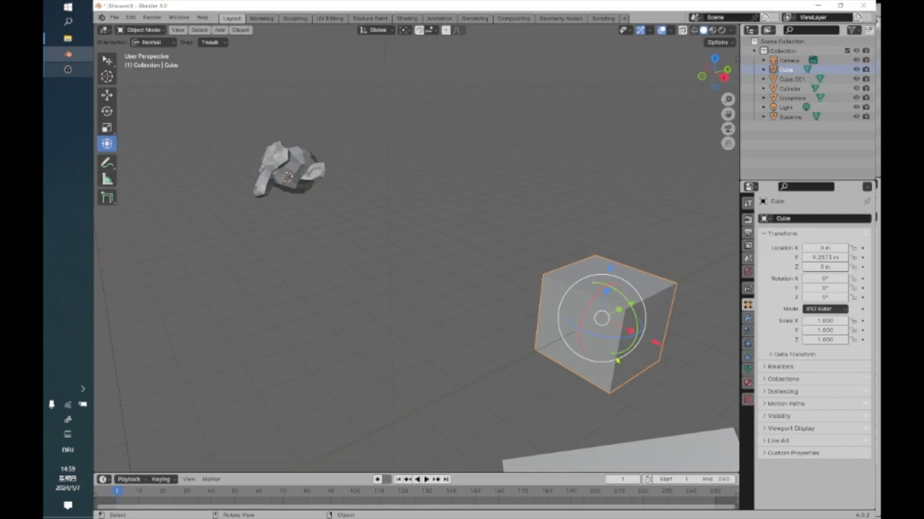
middle_drag(663, 365, 454, 363)
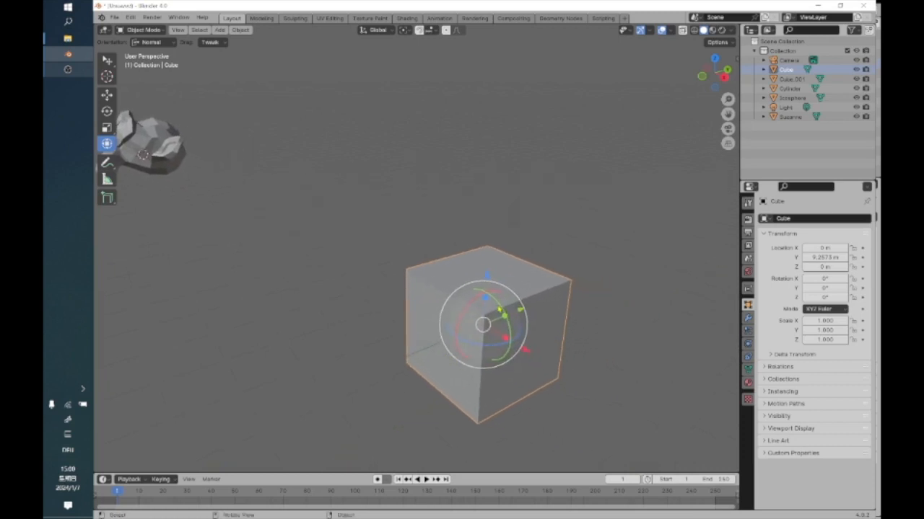
drag(503, 311, 507, 326)
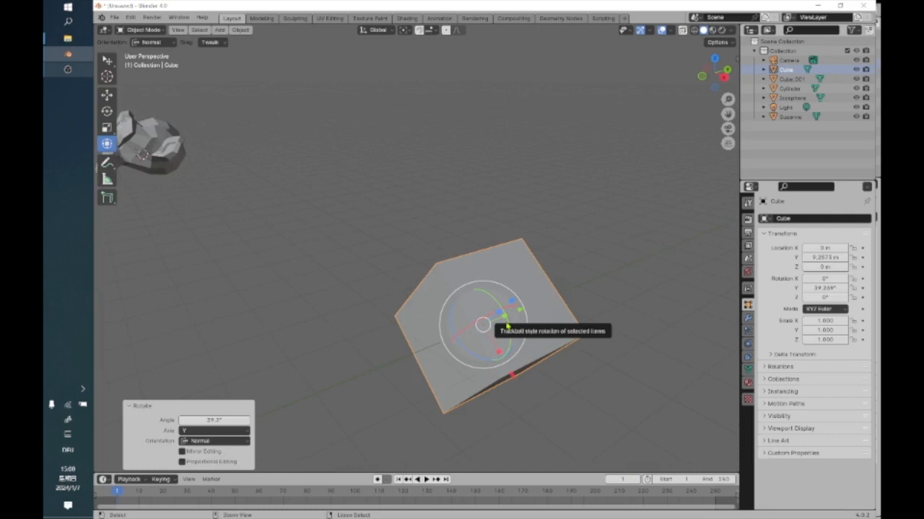
key(ctrl+z)
scroll(558, 248, up, 1)
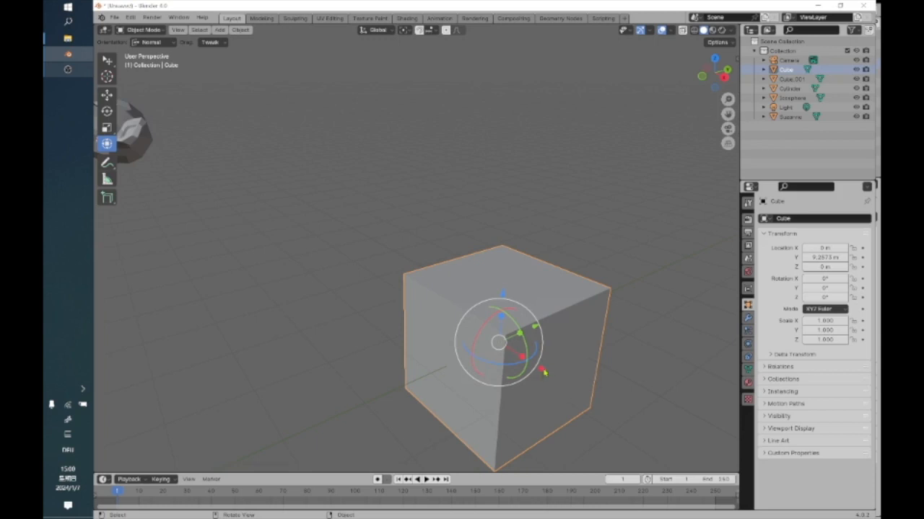
scroll(544, 372, down, 2)
scroll(544, 372, down, 1)
scroll(544, 372, up, 3)
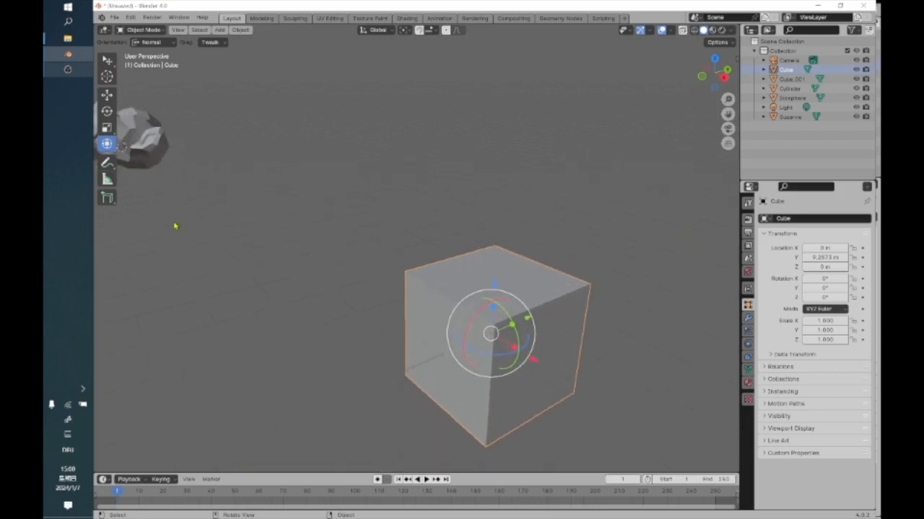
Draw a freehand leader line from the selected cube with Annotate and handwrite the word "cube" at its far end.
click(106, 164)
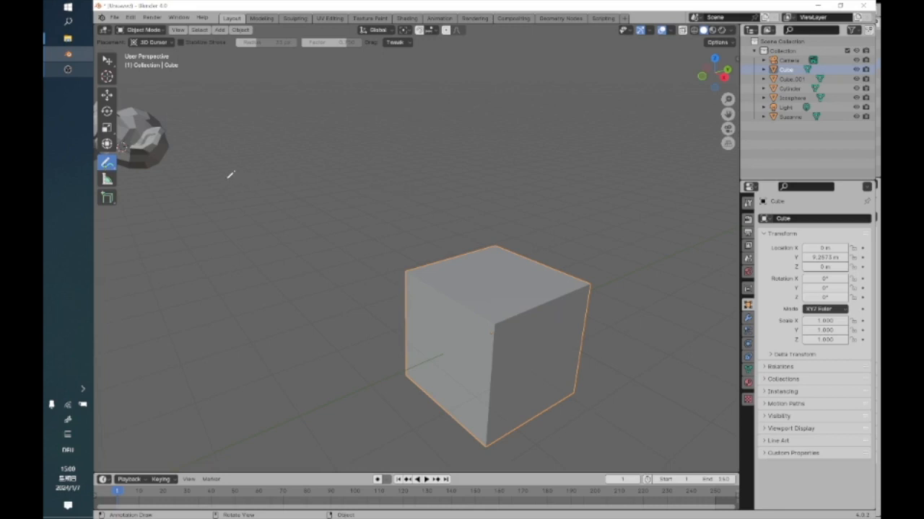
drag(423, 265, 311, 169)
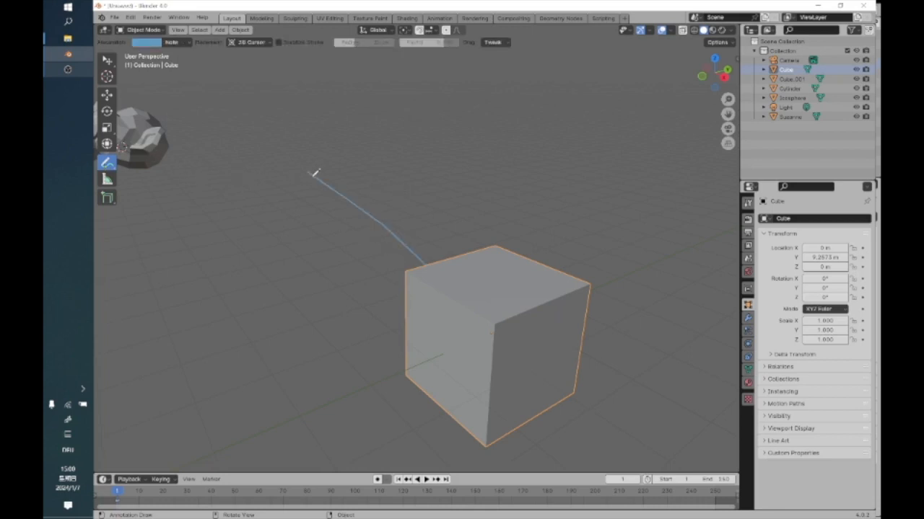
drag(250, 116, 245, 116)
key(ctrl+z)
mouse_move(235, 127)
mouse_down()
mouse_move(294, 116)
mouse_move(299, 131)
mouse_move(311, 124)
mouse_move(364, 148)
mouse_up()
scroll(342, 139, down, 2)
scroll(346, 136, down, 1)
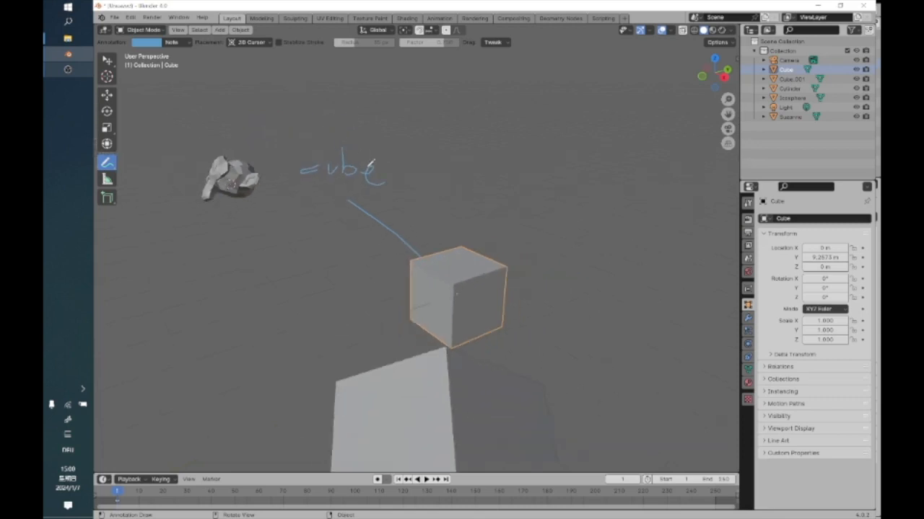
Switch to Annotate Line, deselect everything, and draw a few short straight lines in the empty space between the objects.
mouse_move(432, 261)
middle_down()
mouse_move(390, 301)
mouse_move(313, 274)
mouse_move(659, 336)
mouse_move(620, 344)
mouse_move(645, 319)
mouse_move(567, 291)
mouse_move(387, 319)
mouse_move(368, 258)
mouse_move(305, 255)
mouse_move(336, 231)
mouse_move(375, 253)
mouse_move(330, 264)
mouse_move(495, 223)
mouse_move(445, 252)
mouse_move(510, 216)
middle_up()
scroll(644, 320, down, 5)
scroll(368, 257, up, 4)
scroll(510, 217, up, 2)
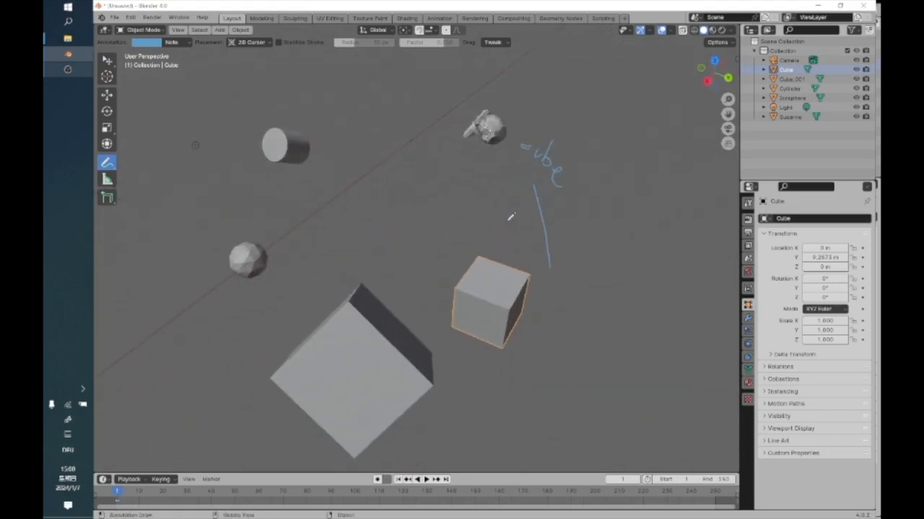
scroll(510, 217, down, 1)
click(109, 167)
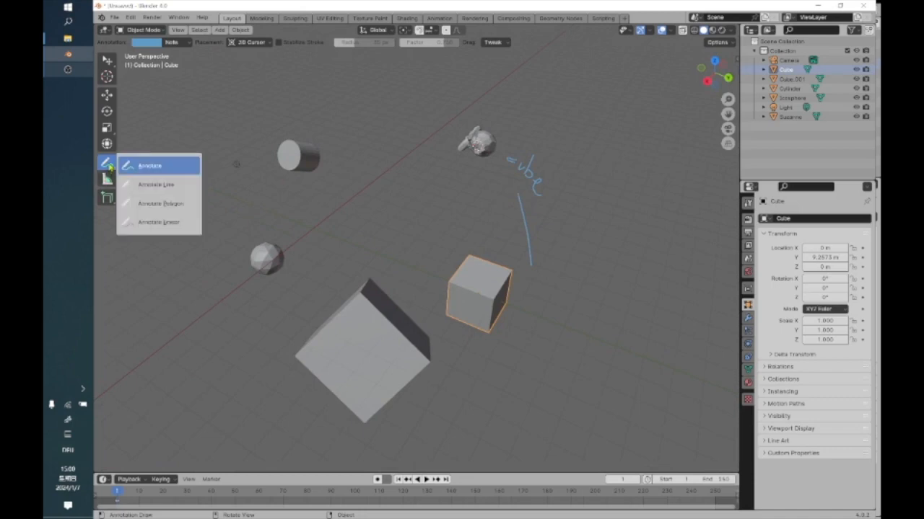
click(148, 184)
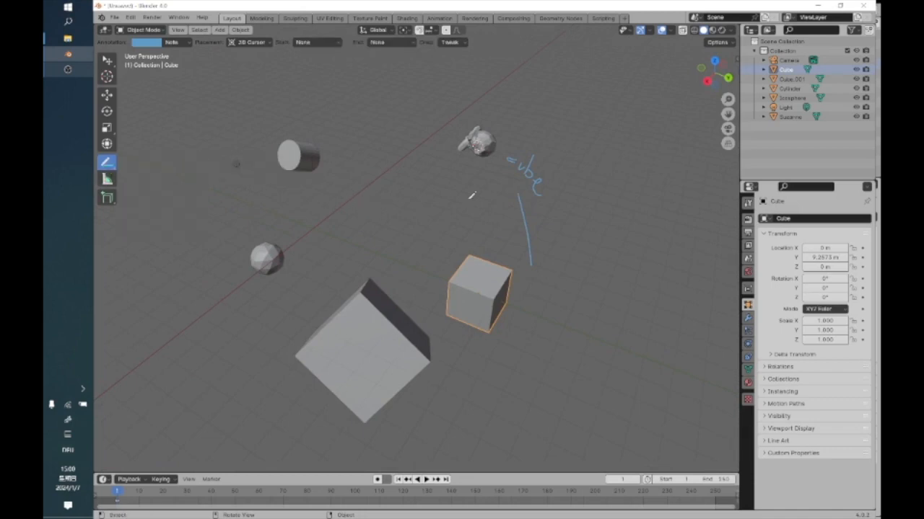
key(alt+a)
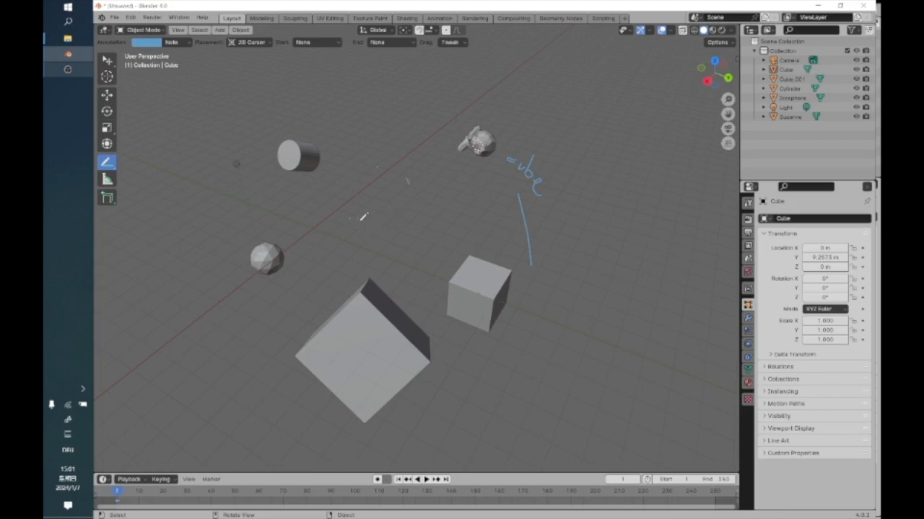
middle_drag(359, 219, 432, 200)
scroll(395, 242, up, 5)
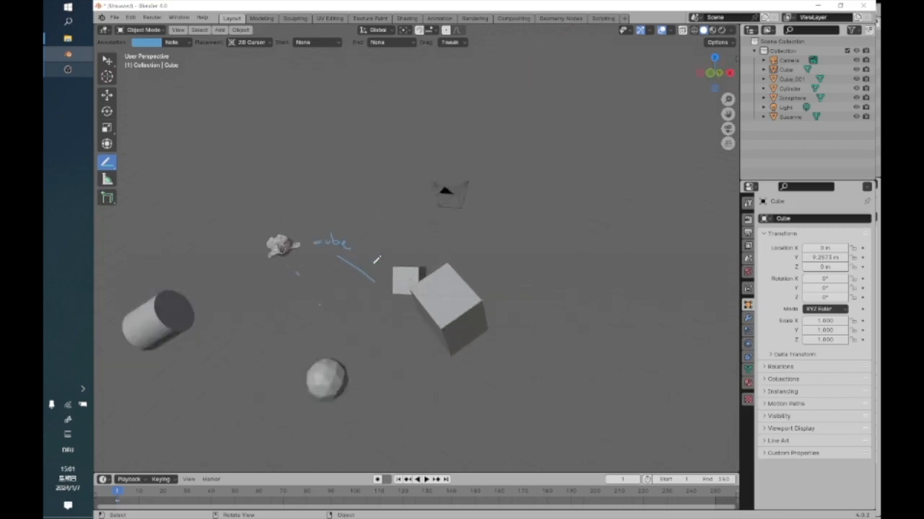
drag(261, 294, 284, 322)
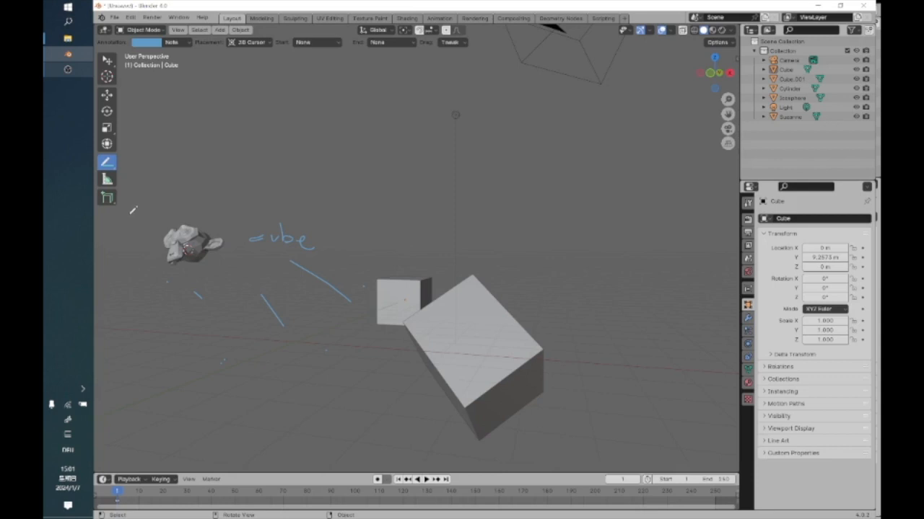
Erase the leader line and the short straight lines with Annotate Eraser, keeping the handwritten word "cube".
click(110, 166)
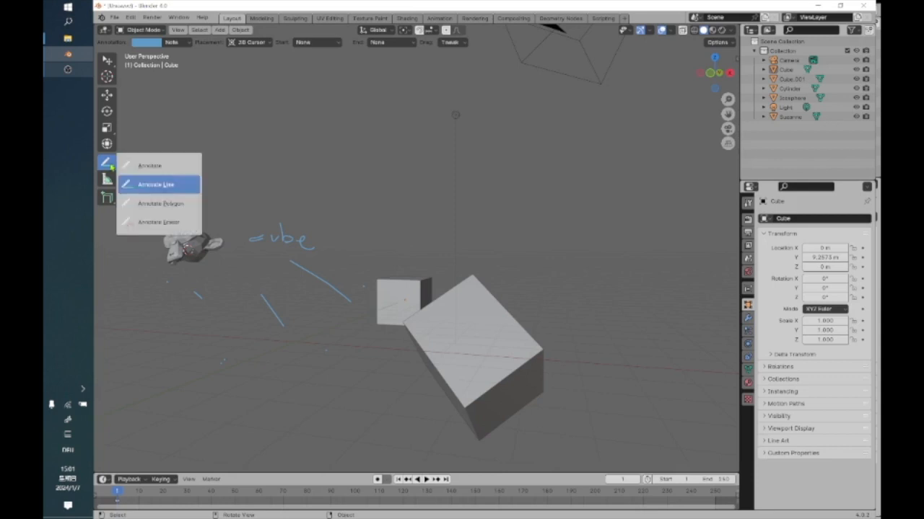
click(155, 225)
mouse_move(325, 267)
mouse_down()
mouse_move(372, 323)
mouse_move(324, 284)
mouse_move(398, 303)
mouse_move(350, 295)
mouse_move(366, 297)
mouse_move(336, 323)
mouse_move(207, 373)
mouse_move(227, 342)
mouse_move(284, 297)
mouse_move(268, 291)
mouse_move(289, 322)
mouse_move(120, 262)
mouse_move(205, 284)
mouse_up()
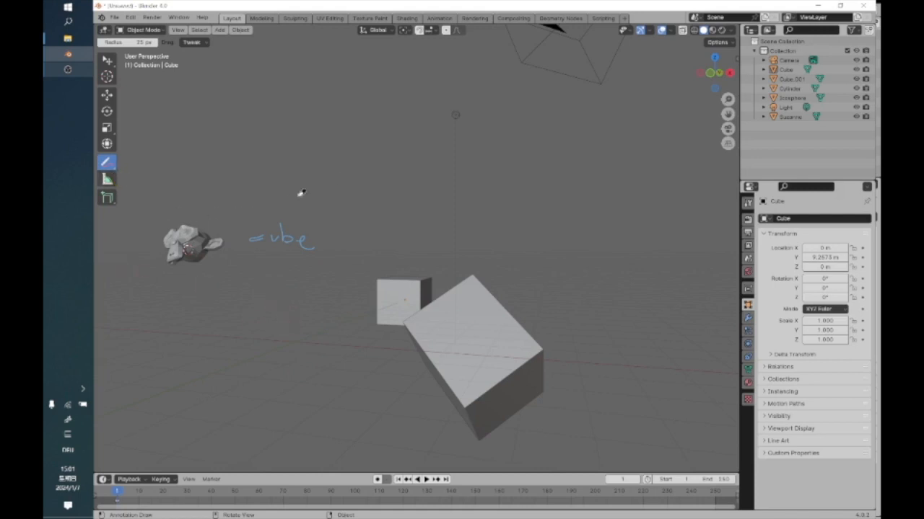
Measure across the smaller cube's upper face and diagonally across its dark side face with the Measure tool.
scroll(399, 311, up, 6)
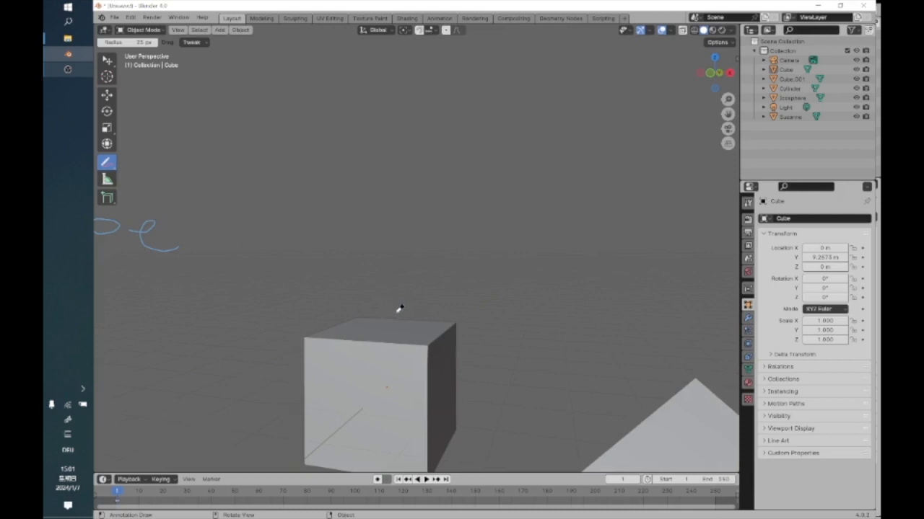
middle_drag(400, 312, 462, 282)
click(107, 179)
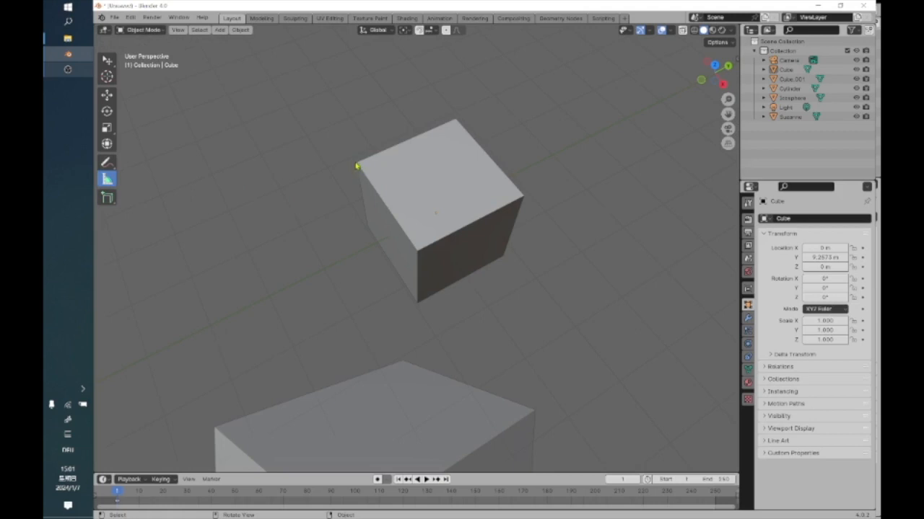
click(453, 209)
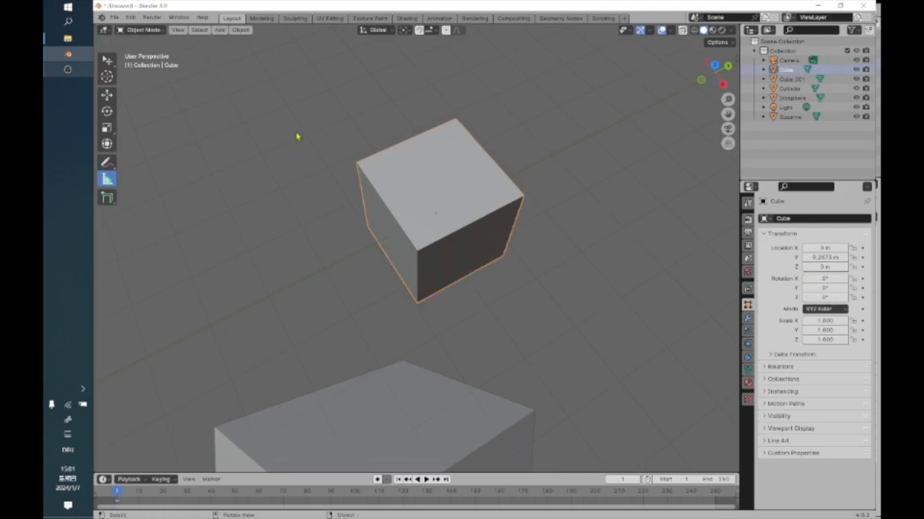
click(170, 212)
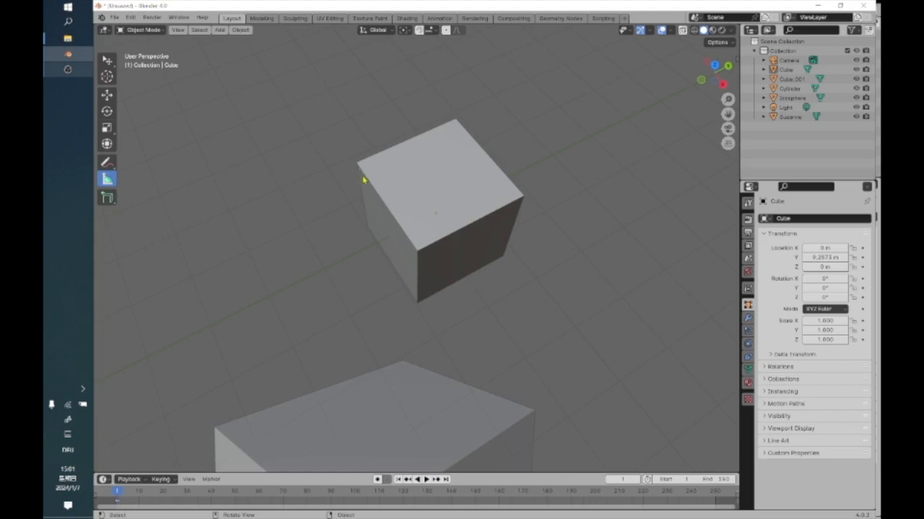
click(373, 194)
drag(442, 254, 459, 132)
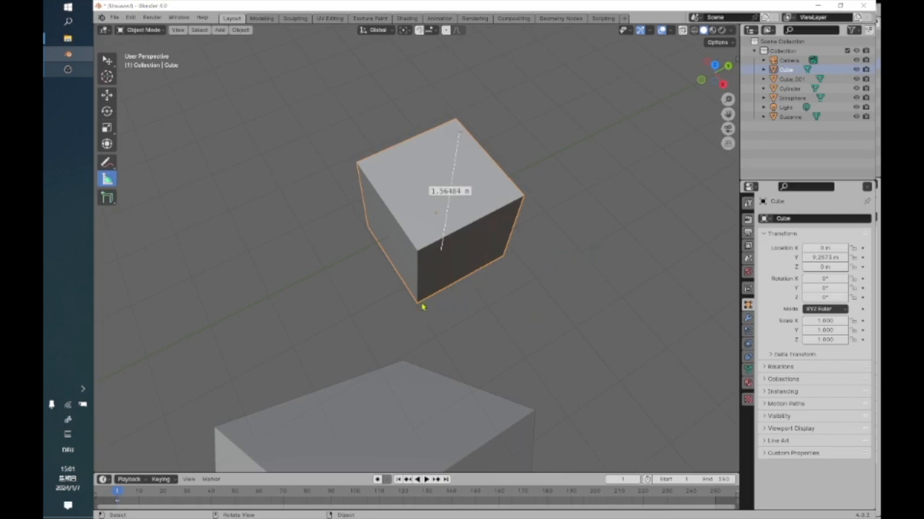
drag(418, 307, 524, 200)
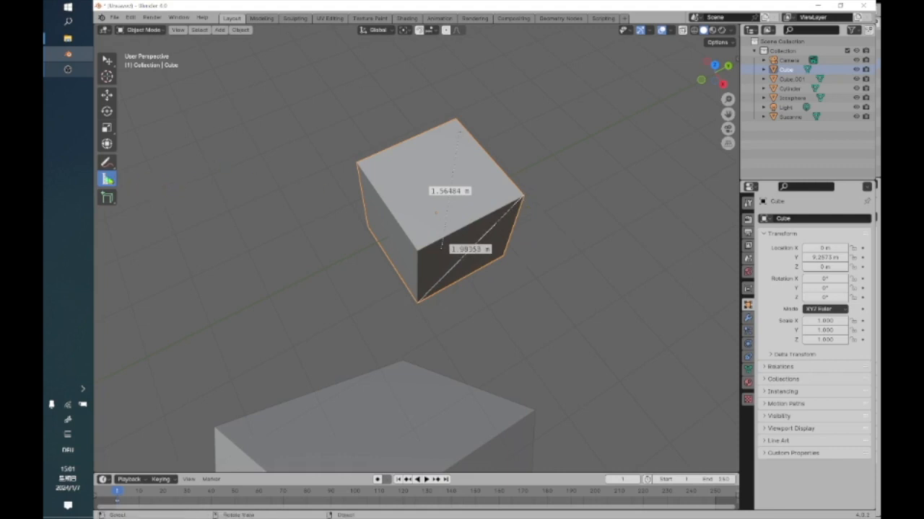
Bend the side-face ruler at its middle into an angle measurement and inspect both rulers from other viewpoints.
scroll(422, 230, up, 2)
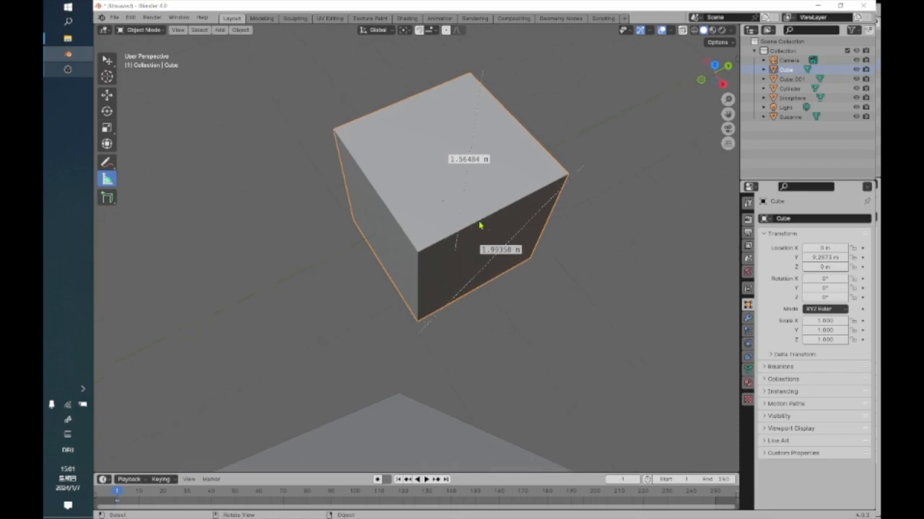
drag(501, 250, 440, 259)
middle_drag(435, 306, 326, 194)
scroll(334, 202, down, 3)
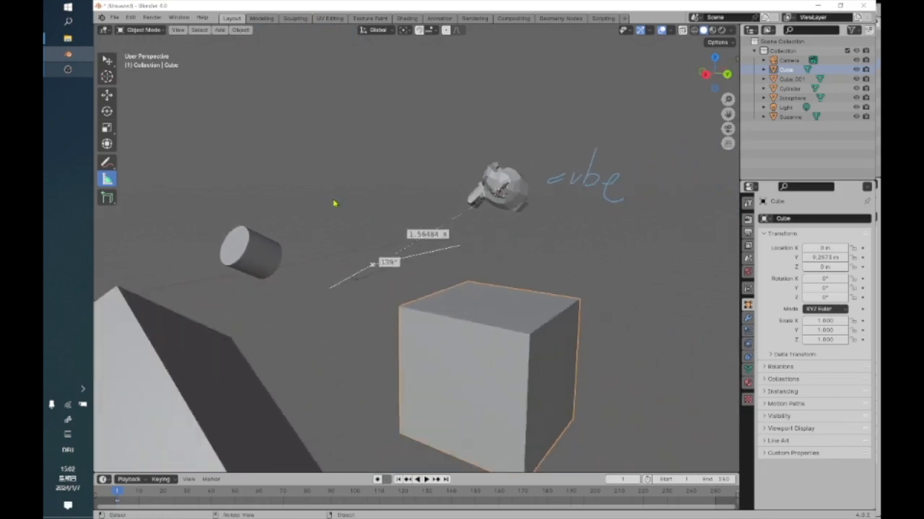
scroll(336, 204, down, 3)
middle_drag(336, 206, 402, 248)
scroll(401, 246, up, 5)
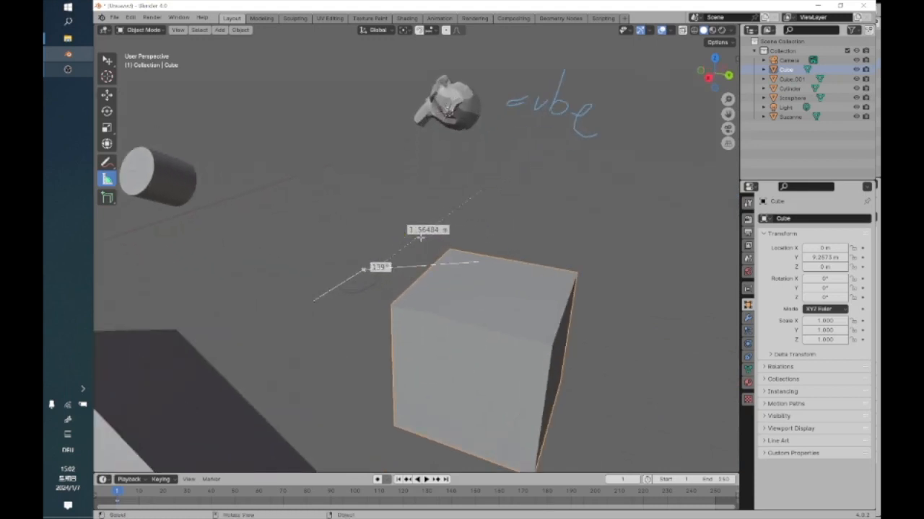
Try twice to remove a ruler near the cube with the object Delete command, undoing the deletion each time.
right_click(416, 240)
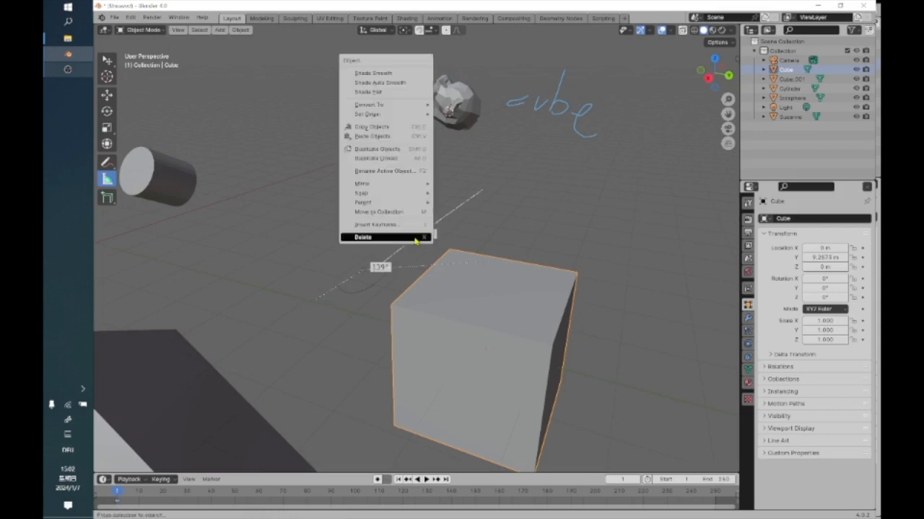
click(416, 239)
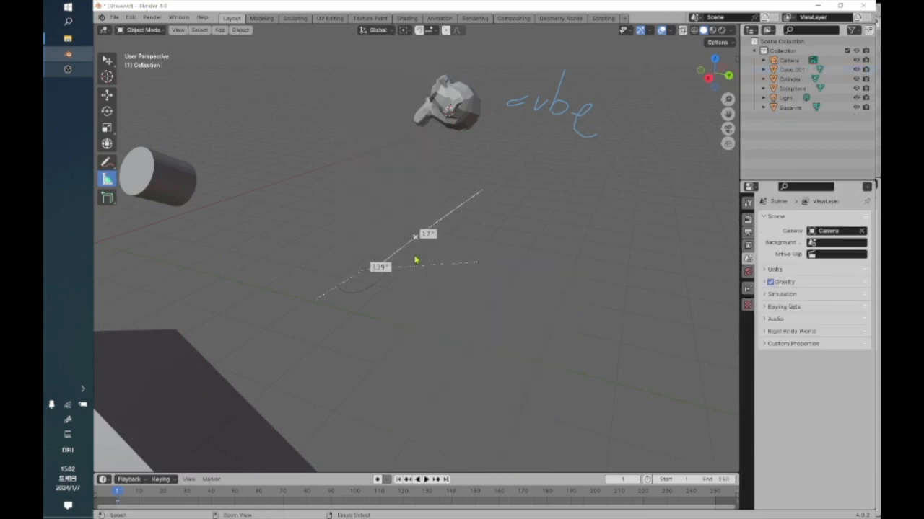
key(ctrl+z)
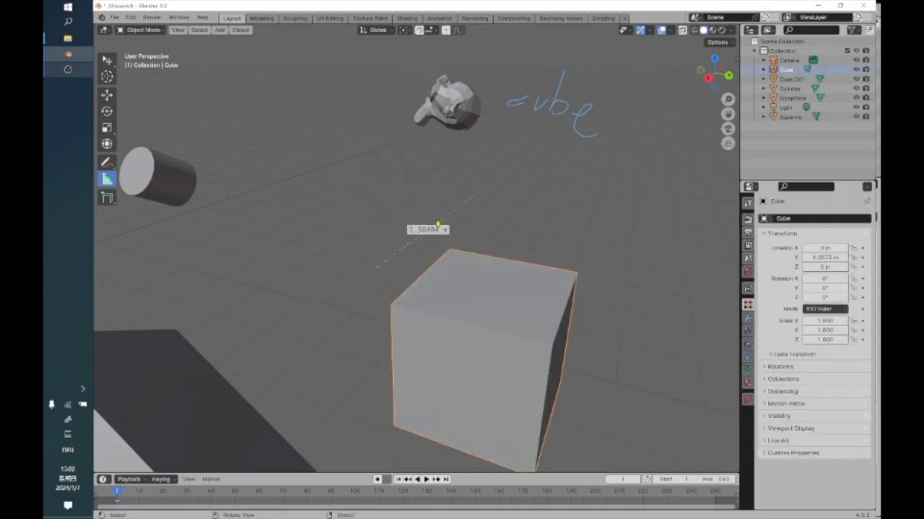
right_click(446, 215)
click(446, 216)
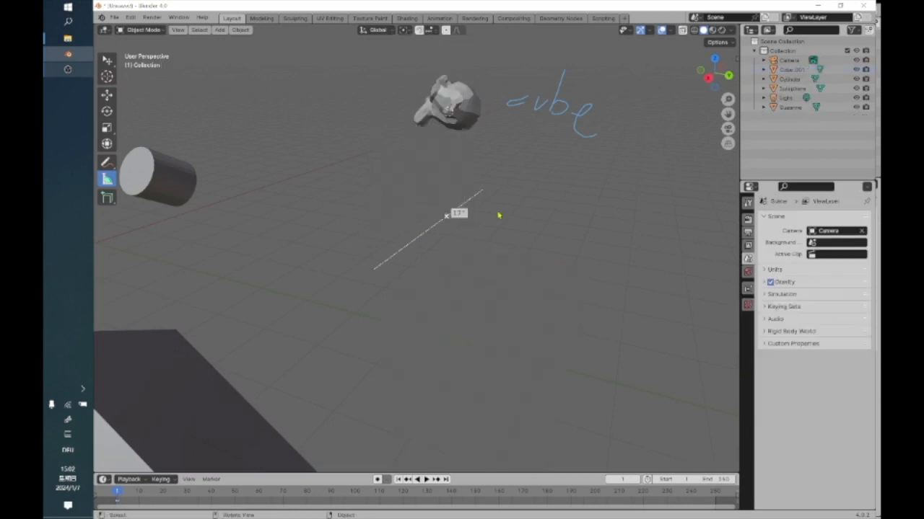
key(ctrl+z)
Show the objects and the remaining ruler in the Left Orthographic view.
scroll(386, 269, down, 3)
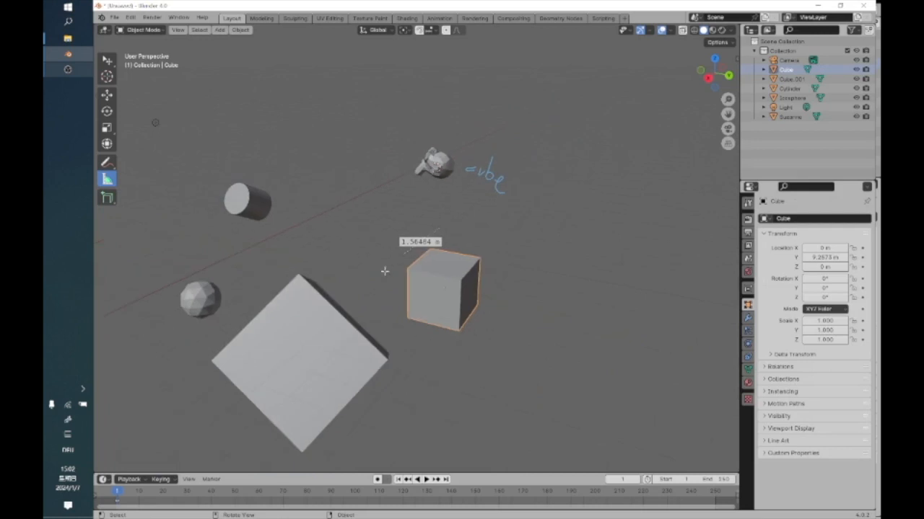
middle_drag(375, 301, 425, 266)
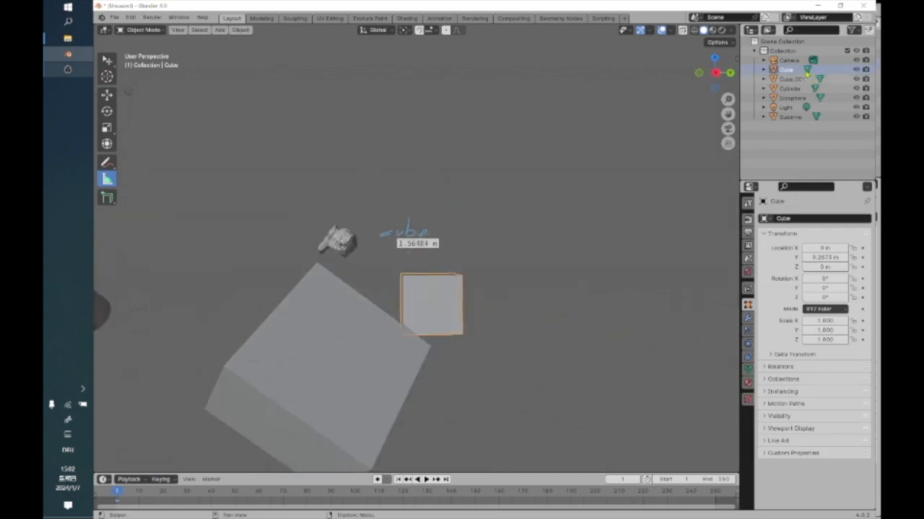
click(714, 74)
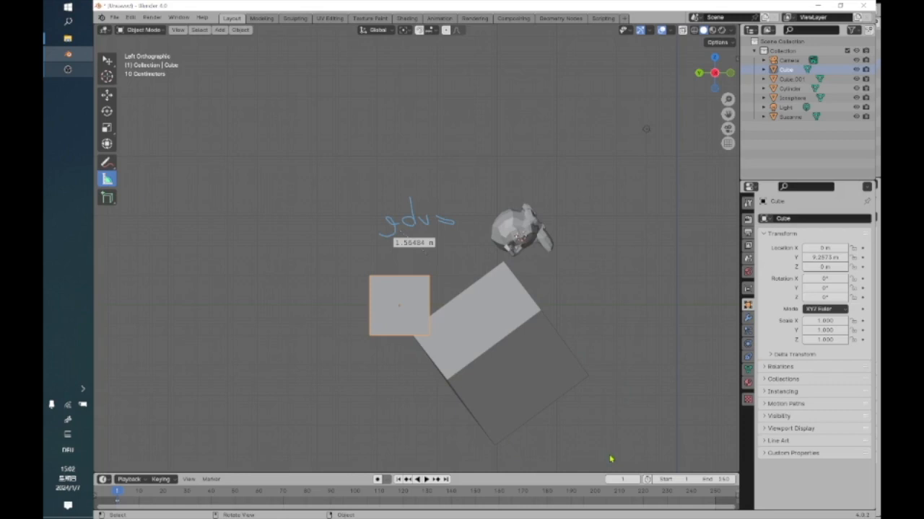
Measure near the larger cube's lowest outer corner and bend the ruler at its middle into an angle measurement along the cube's lower edge.
drag(611, 454, 589, 373)
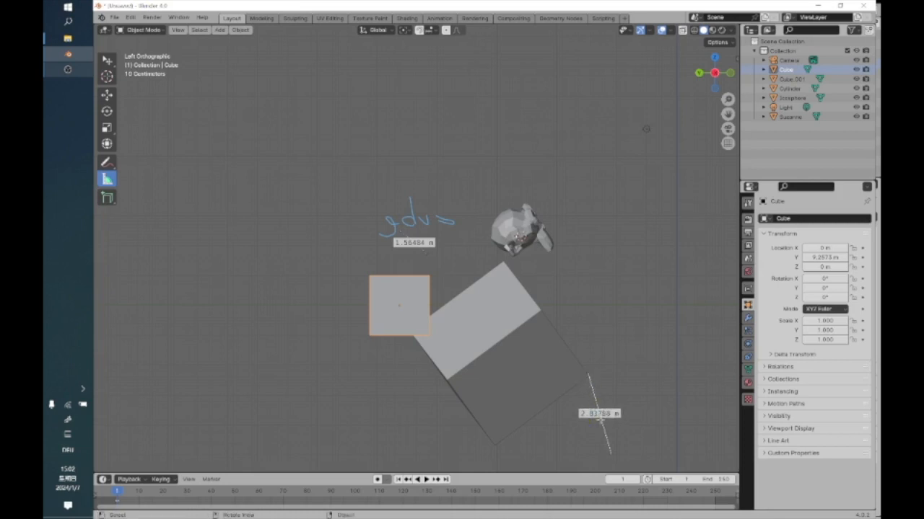
drag(599, 414, 483, 456)
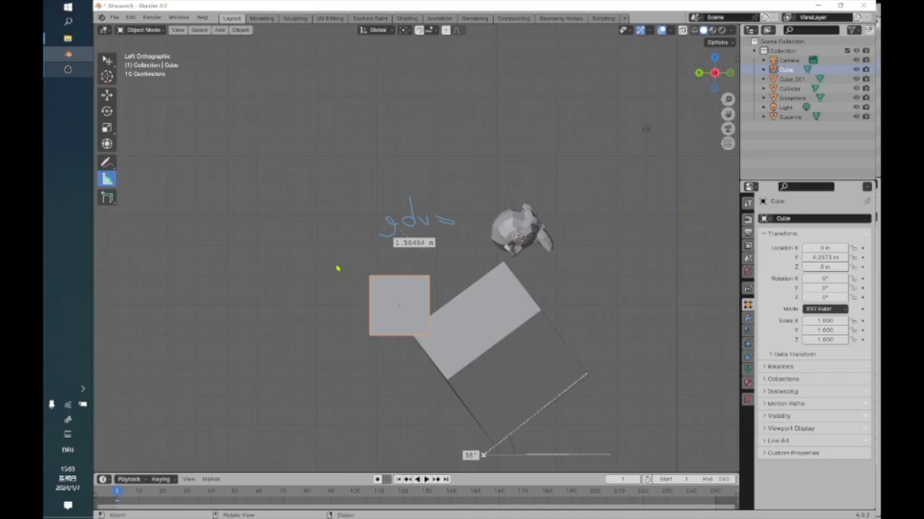
scroll(337, 268, down, 3)
middle_drag(339, 258, 440, 301)
Box-select all the objects in the scene, including the camera and light, and delete them.
drag(313, 176, 617, 361)
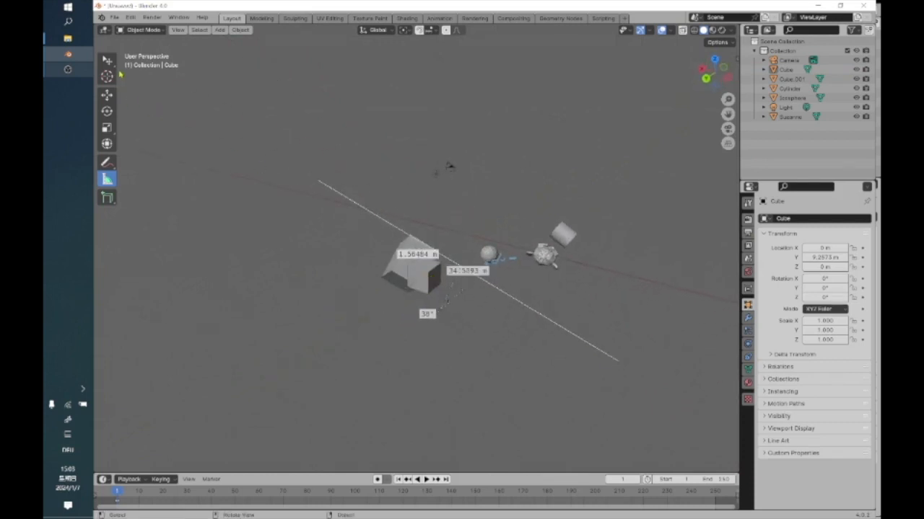
drag(108, 61, 155, 81)
drag(255, 121, 633, 329)
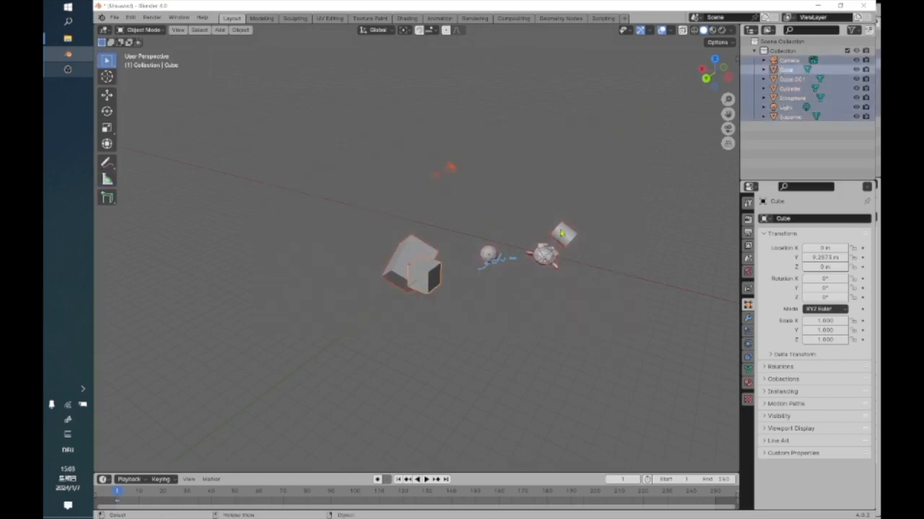
right_click(562, 233)
click(559, 229)
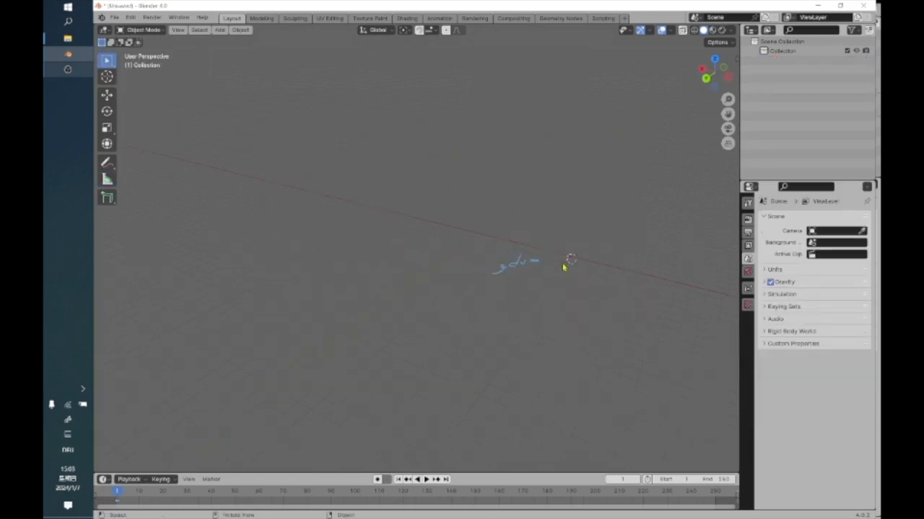
Erase the handwritten blue annotation with the Annotate Eraser.
shift+middle_drag(512, 254, 387, 284)
click(106, 163)
mouse_move(362, 292)
mouse_down()
mouse_move(358, 329)
mouse_move(360, 320)
mouse_up()
click(112, 166)
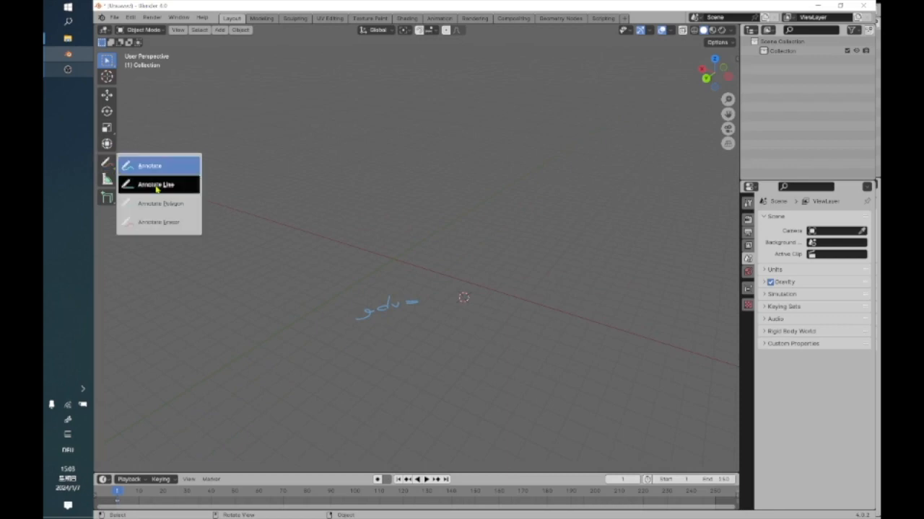
click(157, 223)
drag(364, 307, 430, 290)
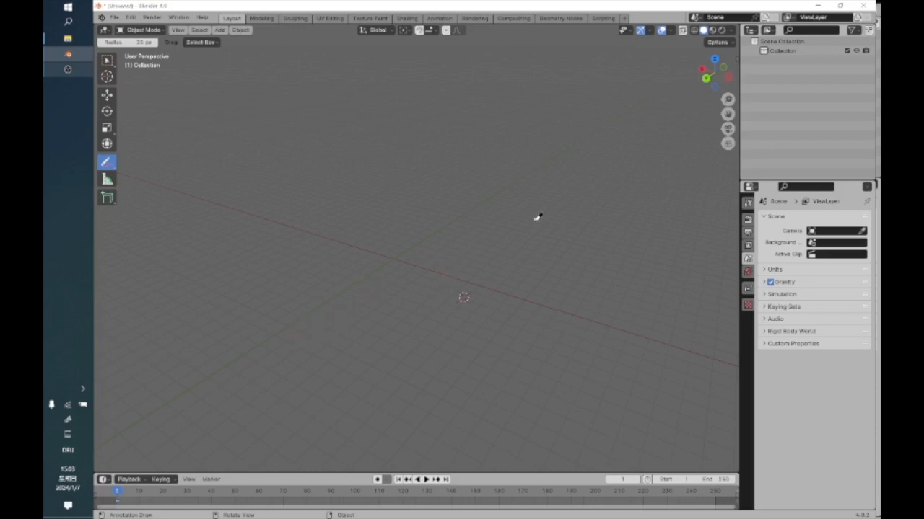
Place the 3D cursor where the axes cross in the Back Orthographic view.
scroll(364, 256, down, 1)
click(107, 94)
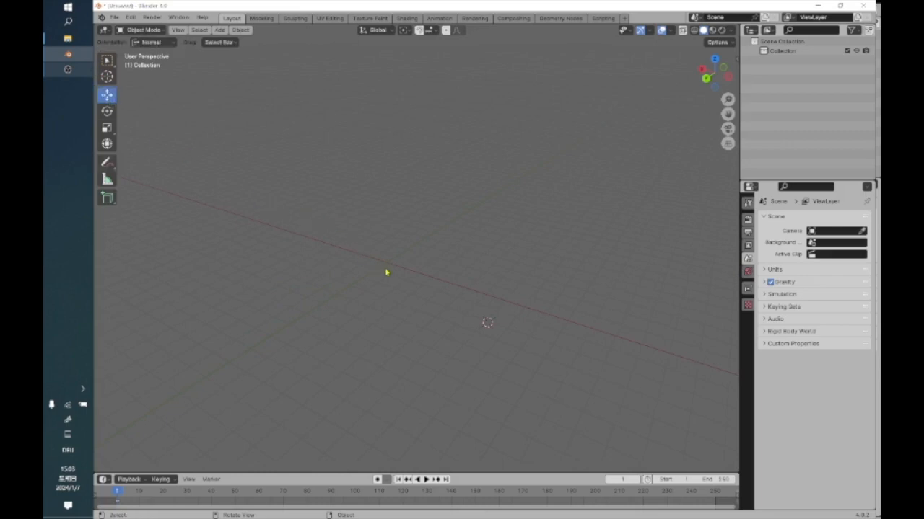
click(707, 79)
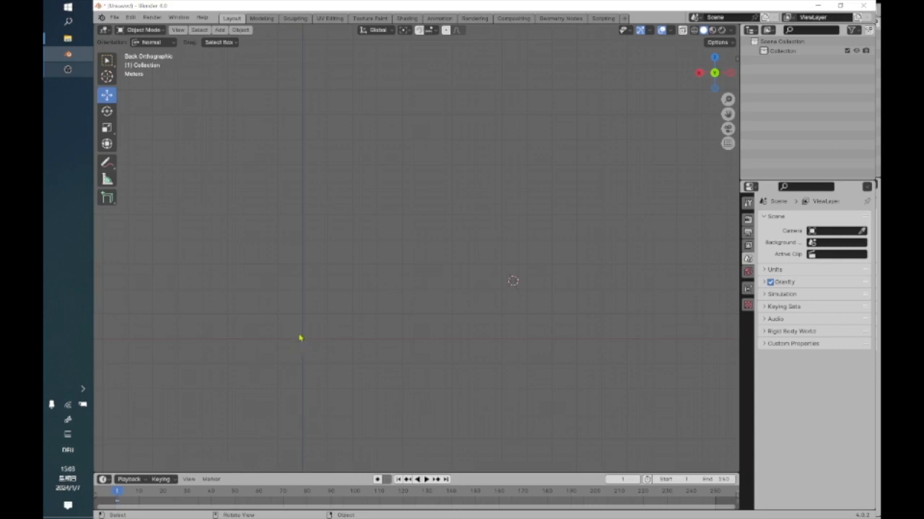
click(107, 76)
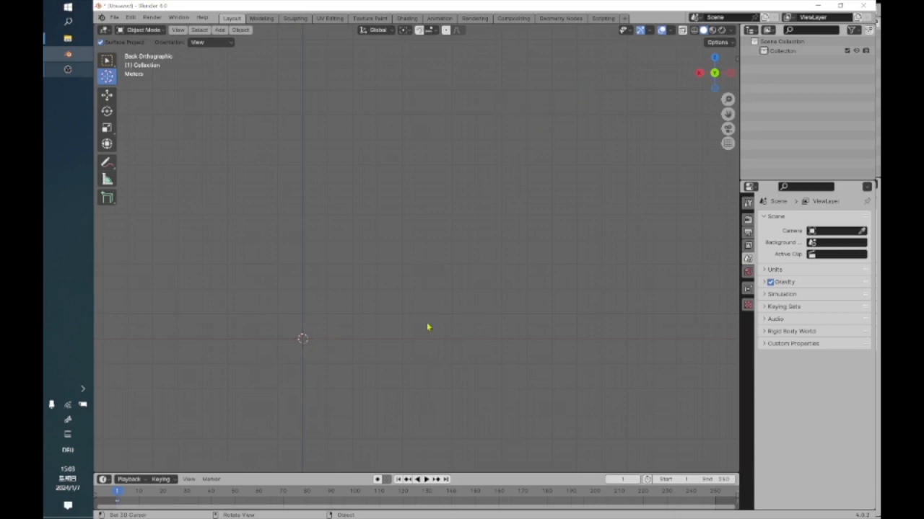
middle_drag(428, 272, 384, 310)
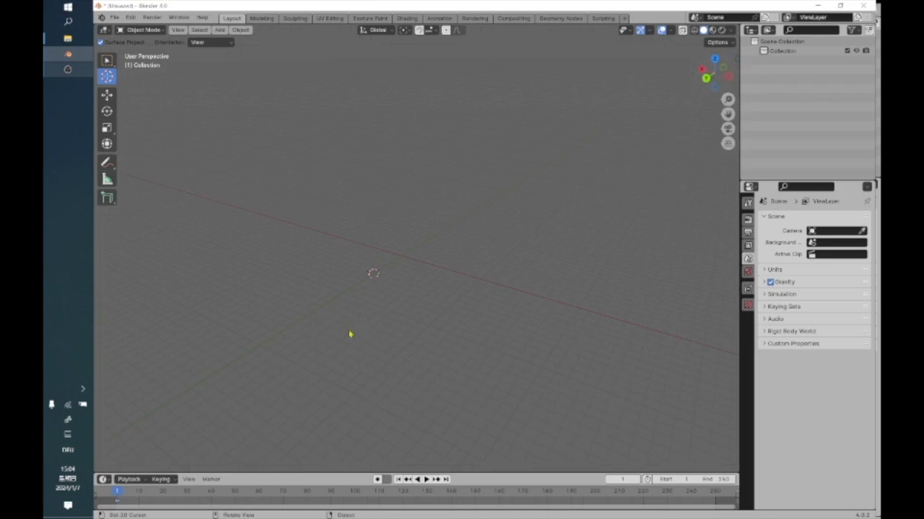
Show the viewport sidebar and look through its Tool, View and Paper settings.
click(735, 57)
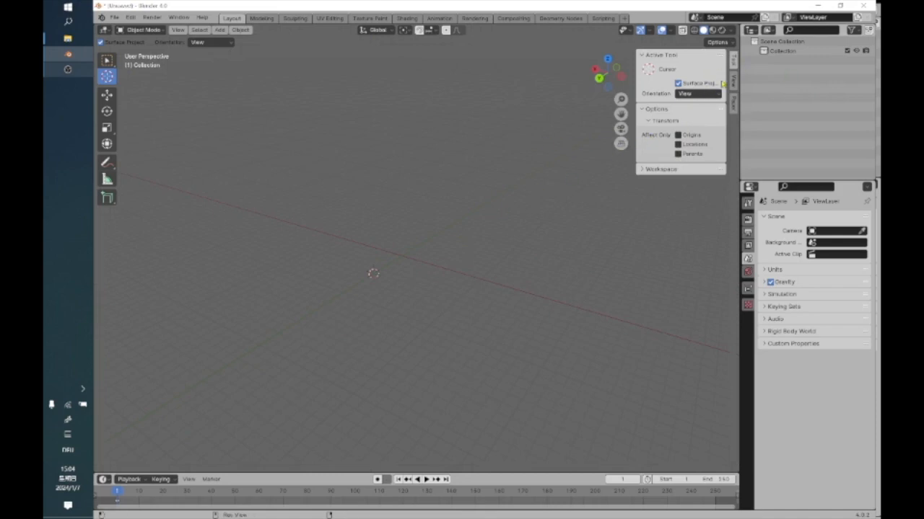
click(733, 81)
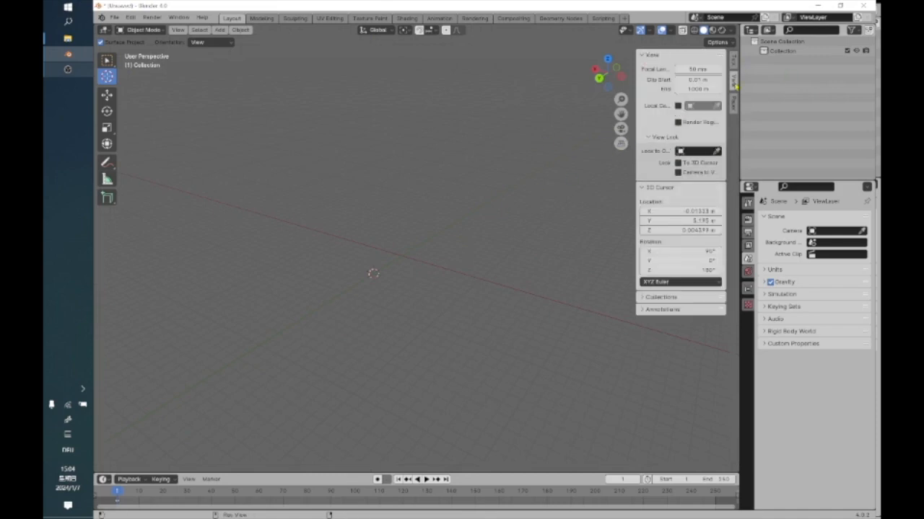
click(734, 103)
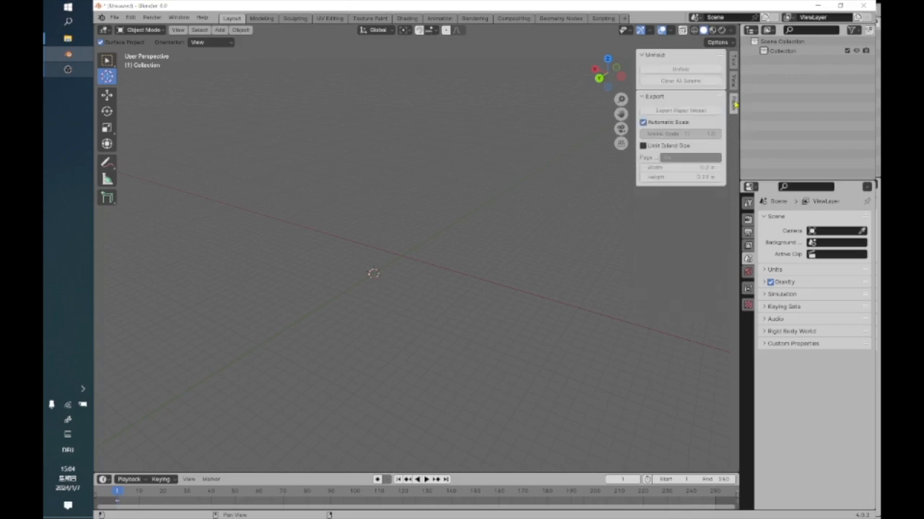
click(734, 61)
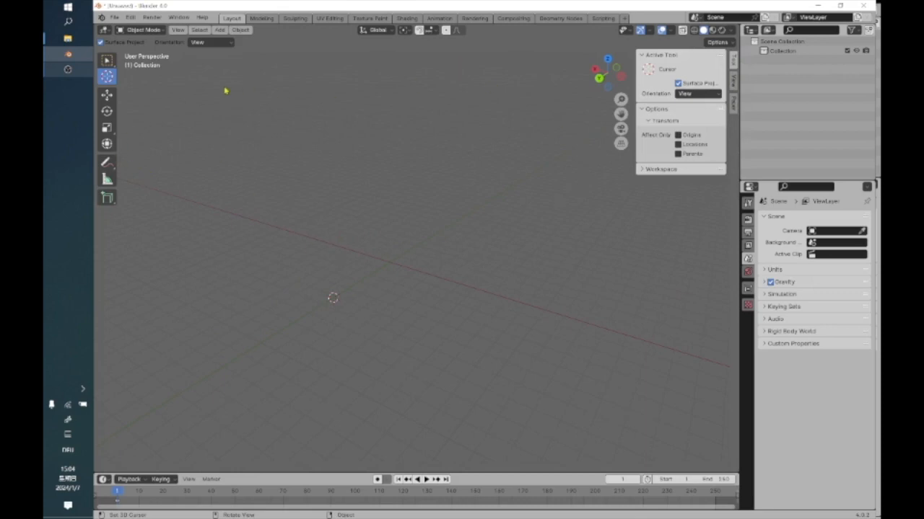
Add a mesh cube at the 3D cursor and show its transform values in the sidebar.
click(219, 30)
mouse_move(228, 43)
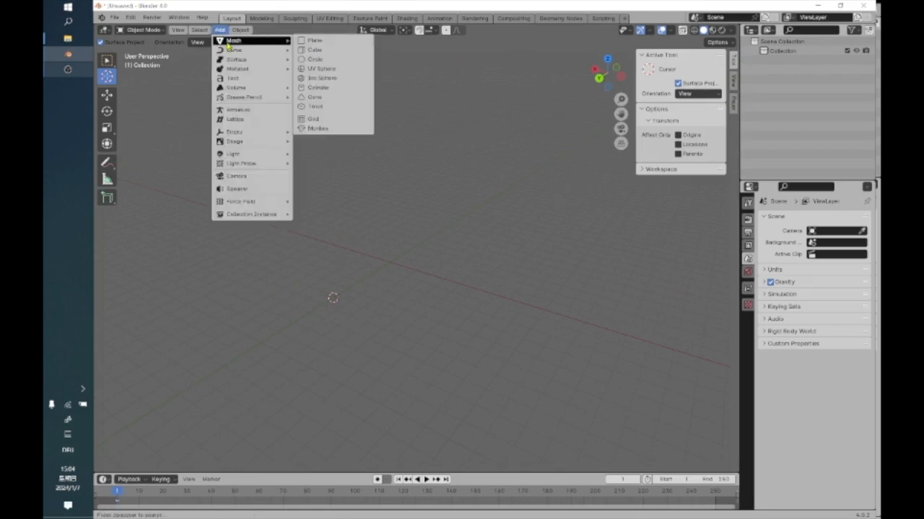
click(339, 49)
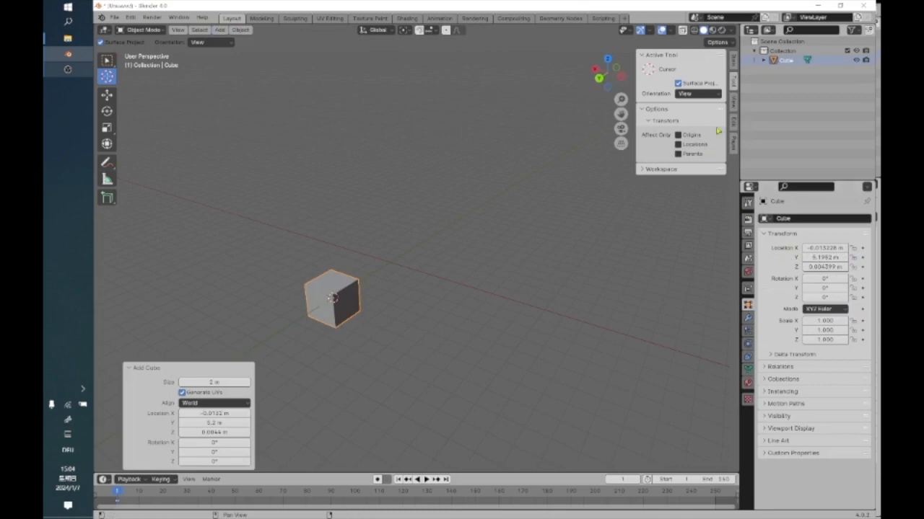
click(734, 63)
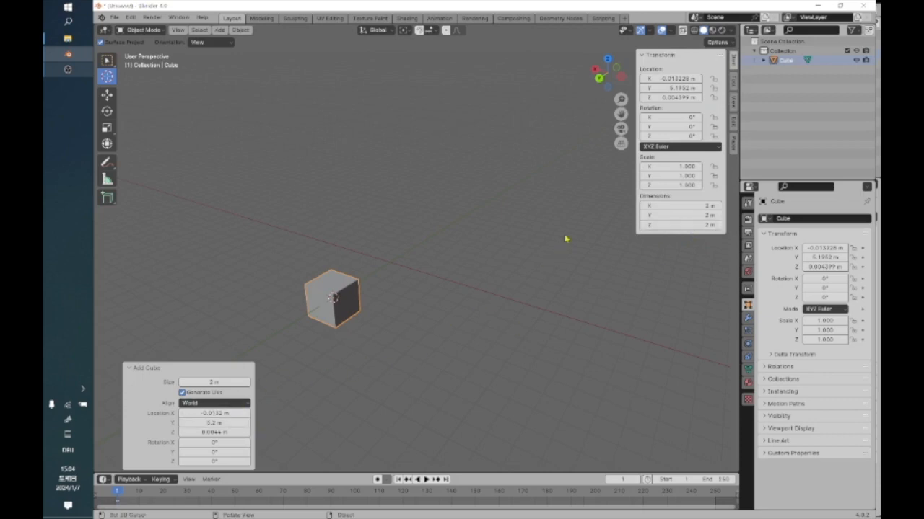
Scale the cube along its Y axis to about 2.02 and inspect it from the top and in perspective.
click(107, 127)
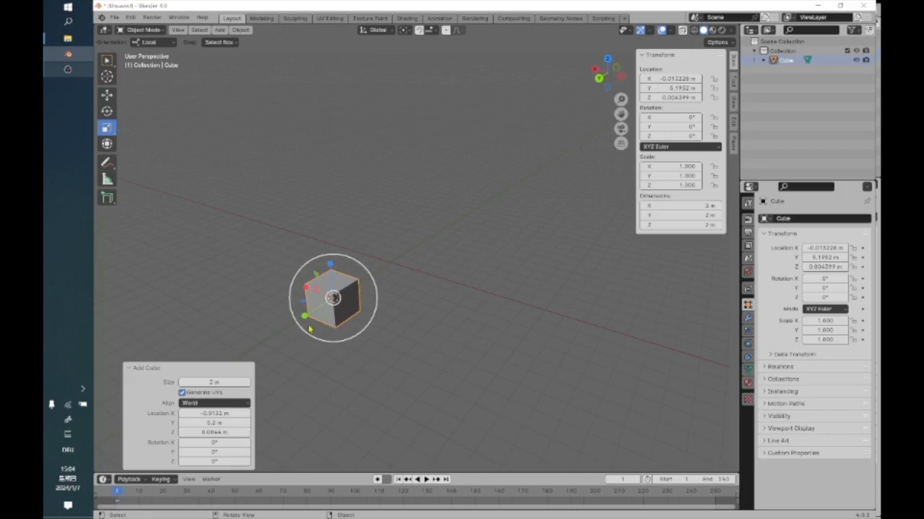
drag(306, 316, 280, 337)
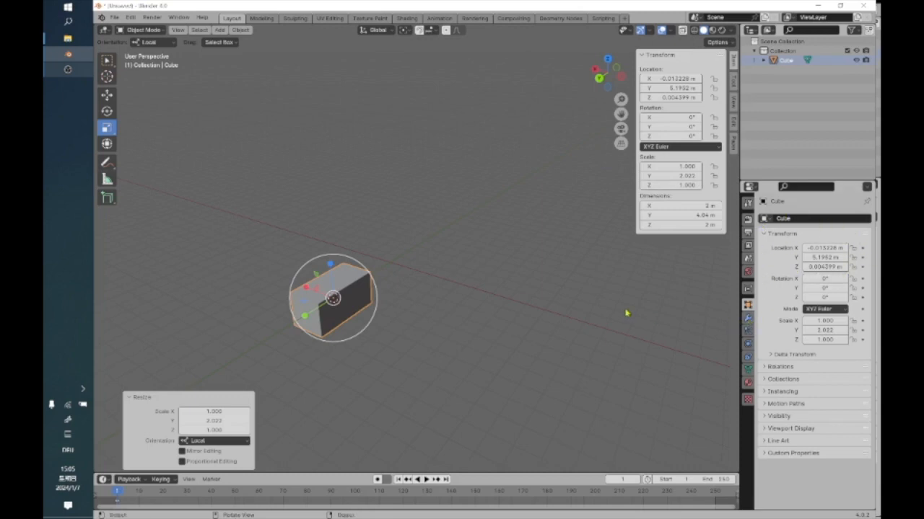
middle_drag(391, 296, 373, 296)
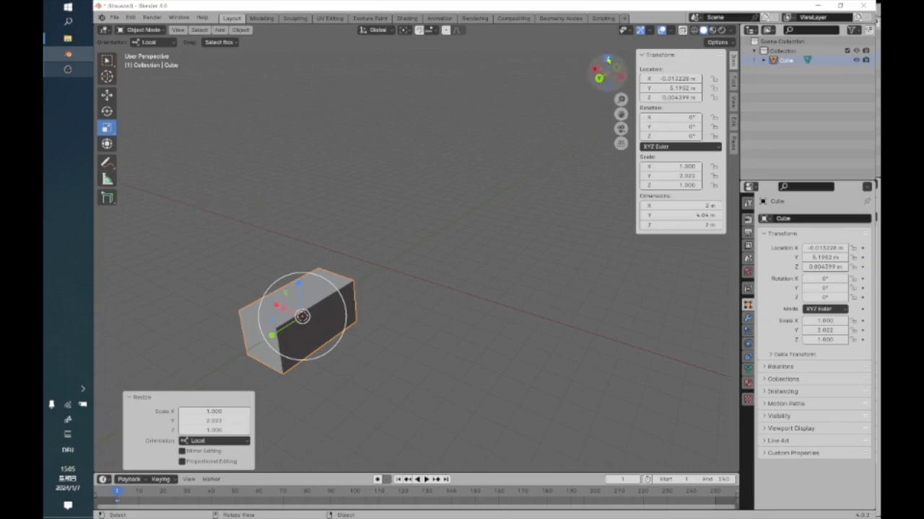
click(600, 59)
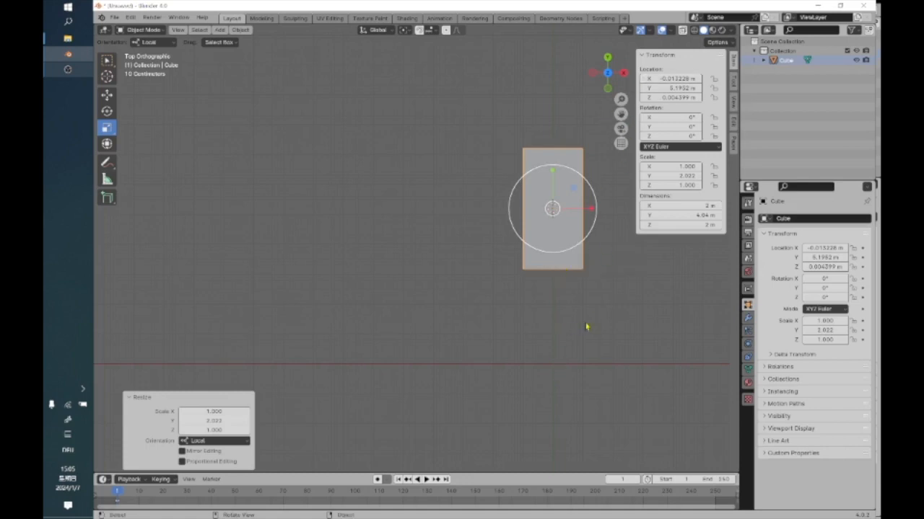
middle_drag(567, 334, 472, 274)
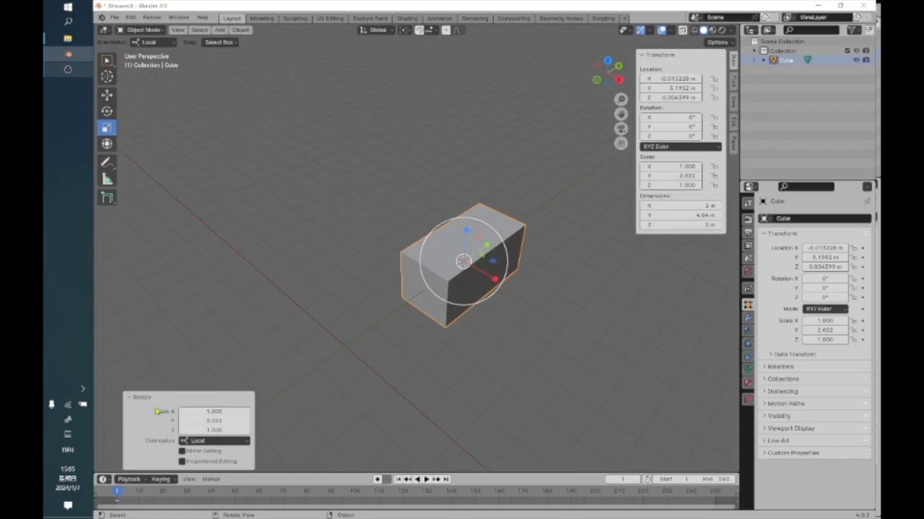
Deselect and reselect the stretched cube, and shift its X location to about -0.32 m.
click(133, 402)
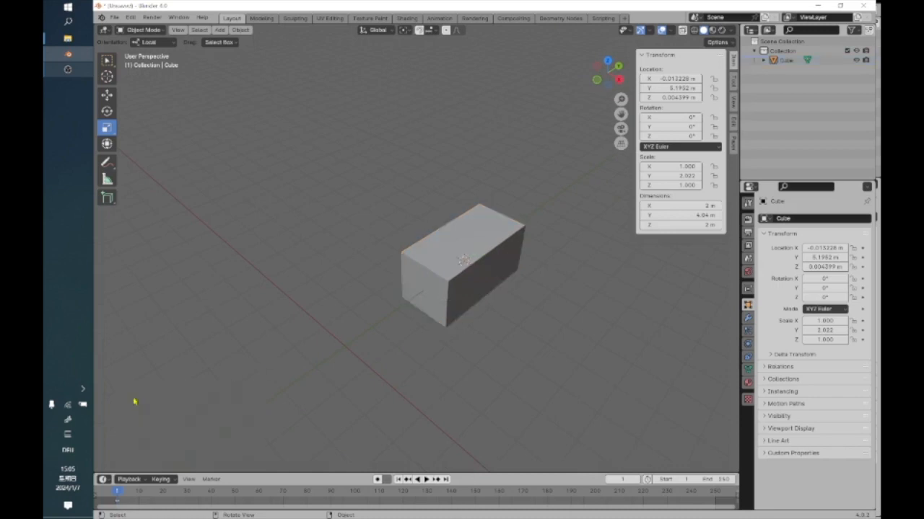
click(459, 244)
scroll(593, 217, up, 3)
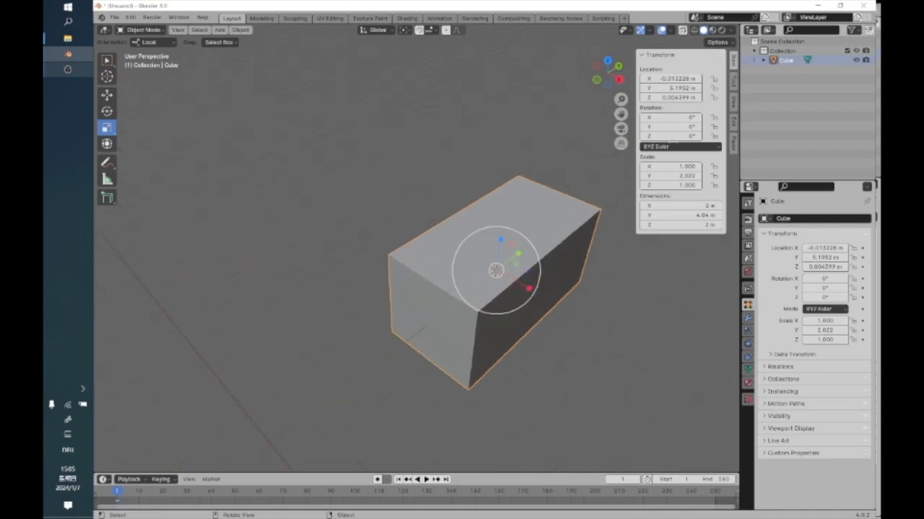
mouse_move(647, 82)
mouse_down()
mouse_move(633, 83)
mouse_move(647, 83)
mouse_up()
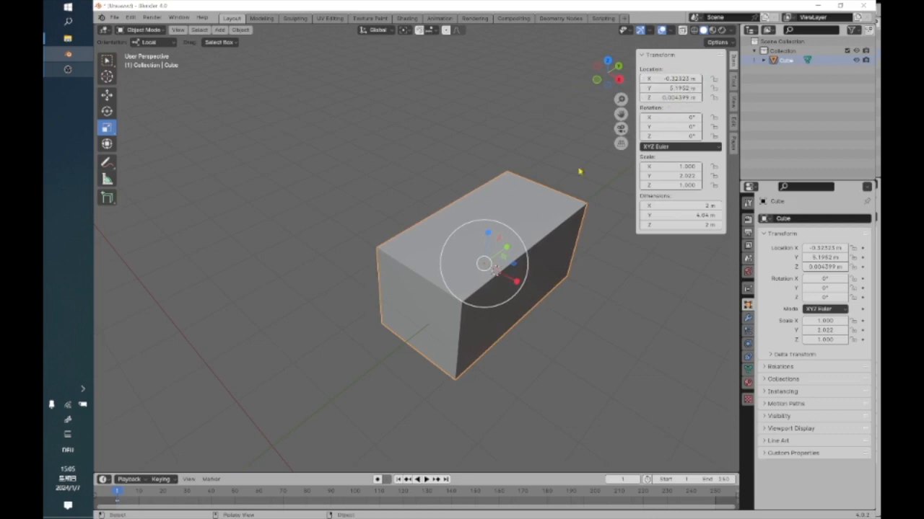
Set the stretched cube's X location to 6 m.
click(682, 88)
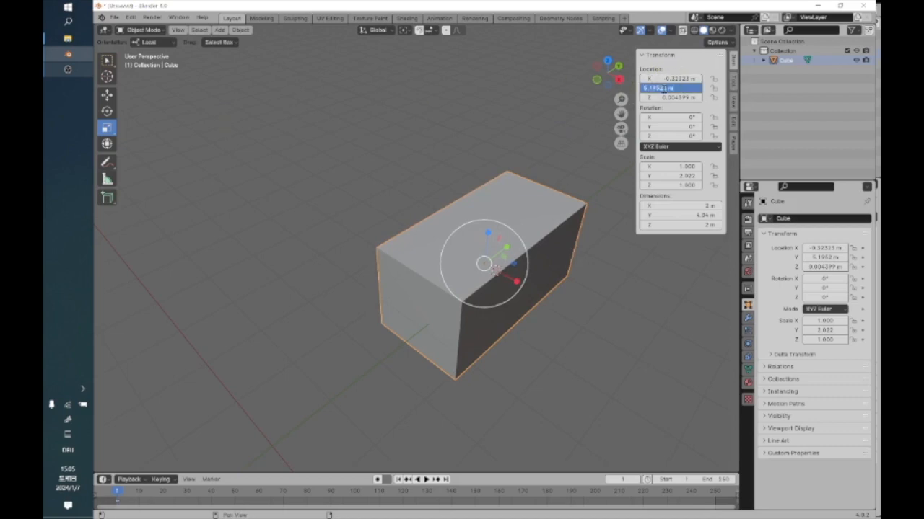
key(Return)
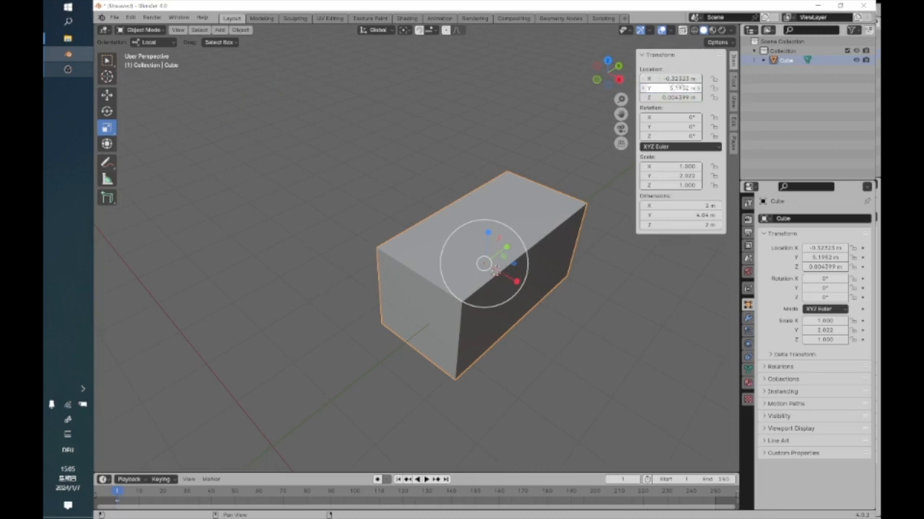
click(677, 78)
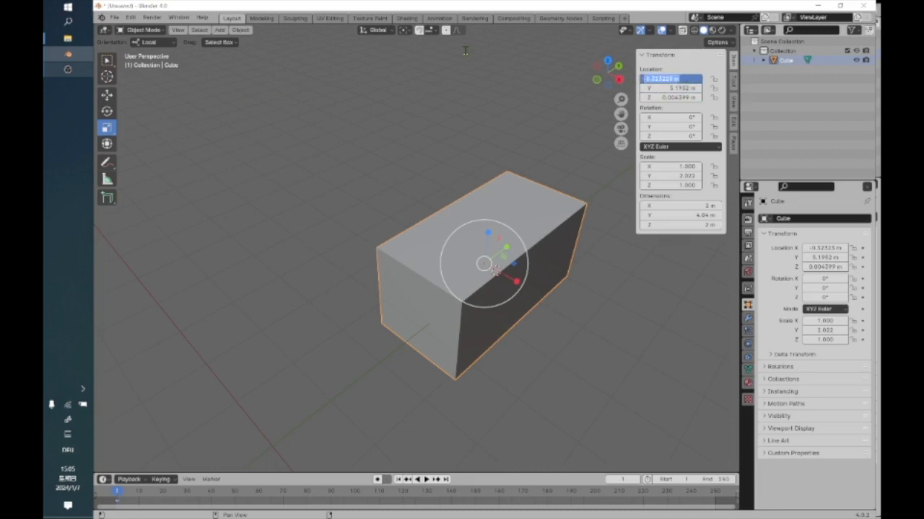
text(6)
key(Return)
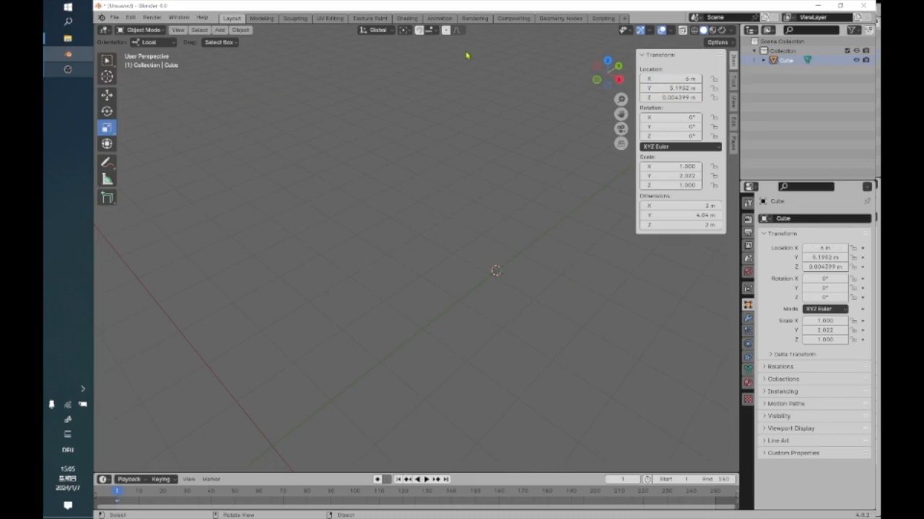
scroll(466, 320, down, 5)
scroll(469, 319, up, 3)
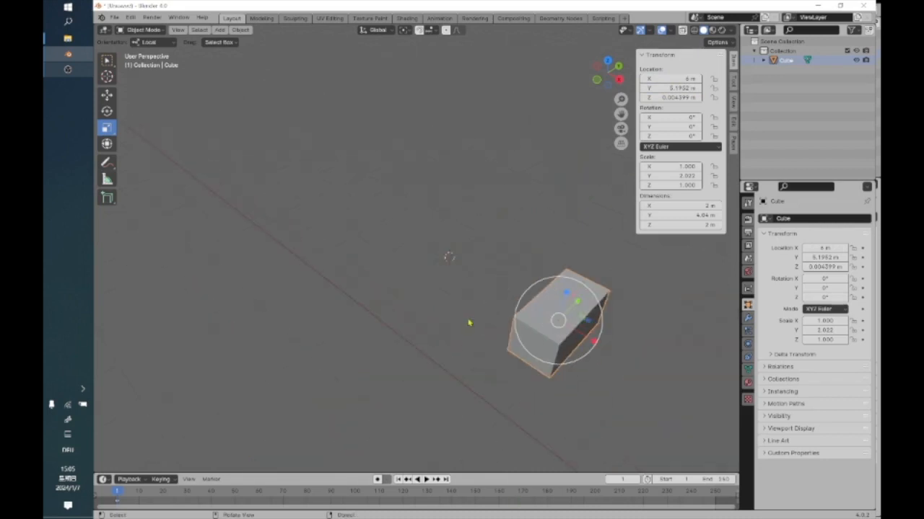
shift+middle_drag(633, 385, 531, 326)
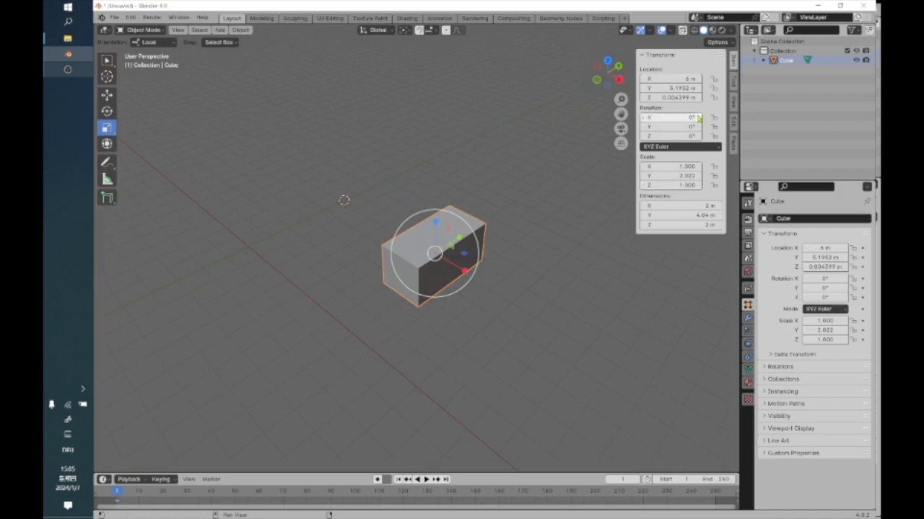
Set the stretched cube's X rotation to 90°, and undo the rotation.
click(692, 117)
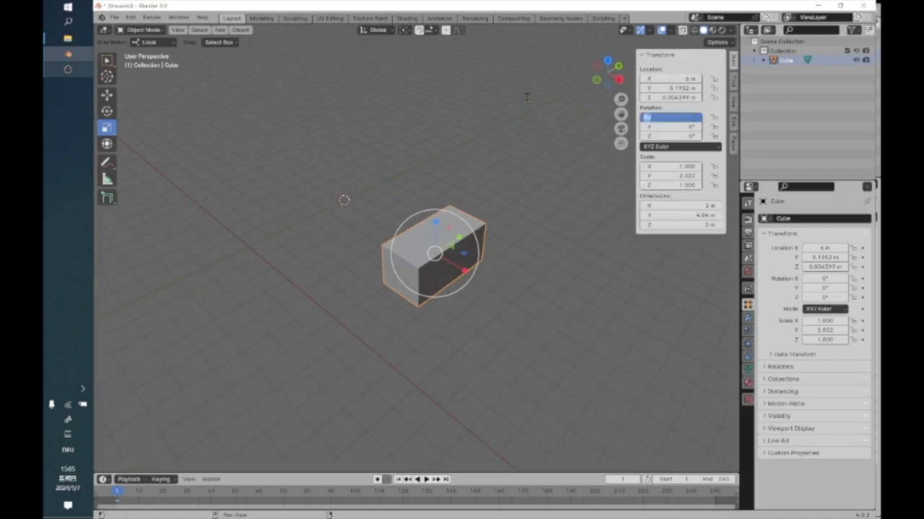
text(90)
key(Return)
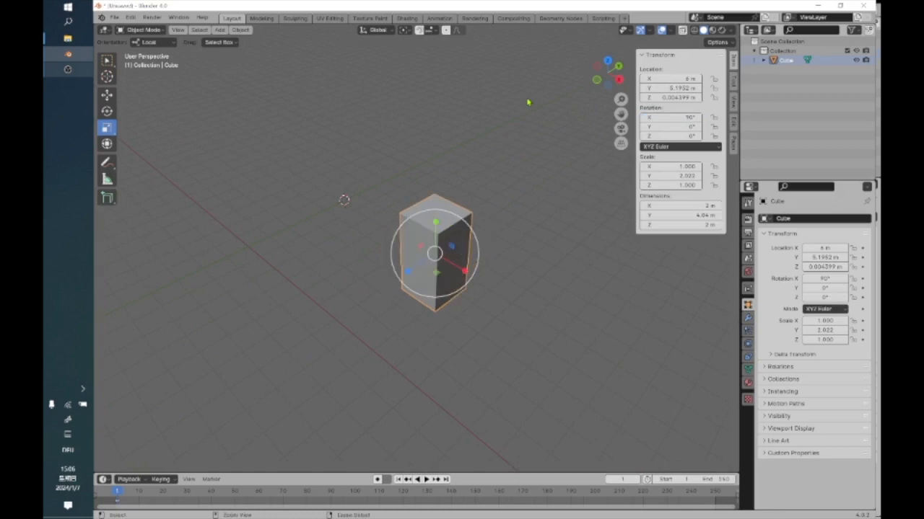
key(ctrl+z)
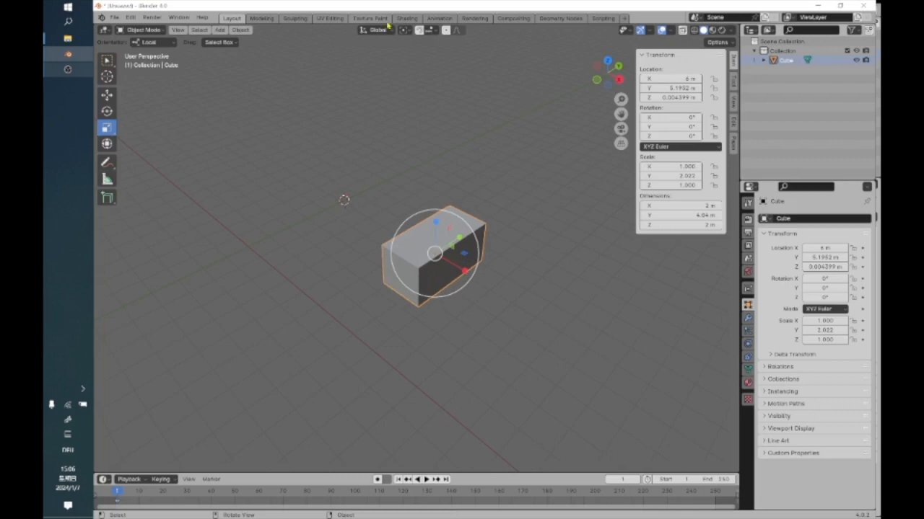
Switch the transform pivot point to 3D Cursor and set the stretched cube's Y rotation to 90°.
click(405, 30)
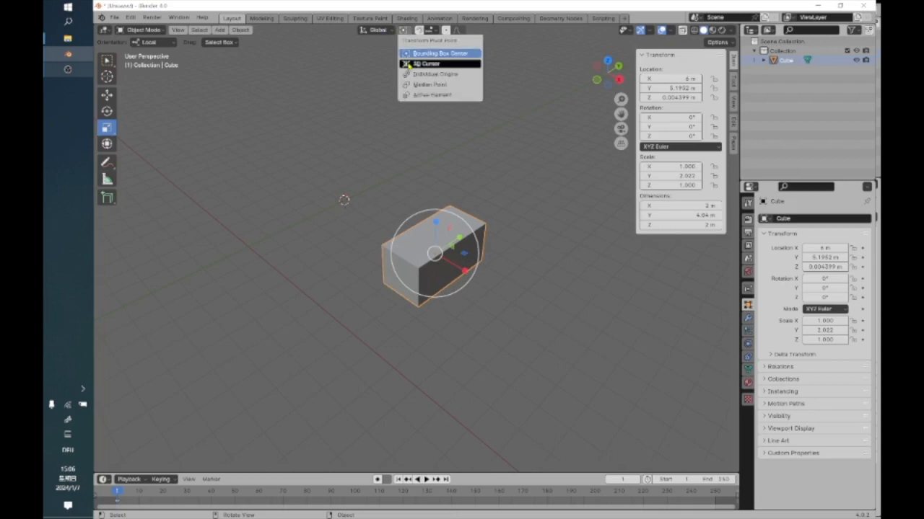
click(408, 64)
click(682, 129)
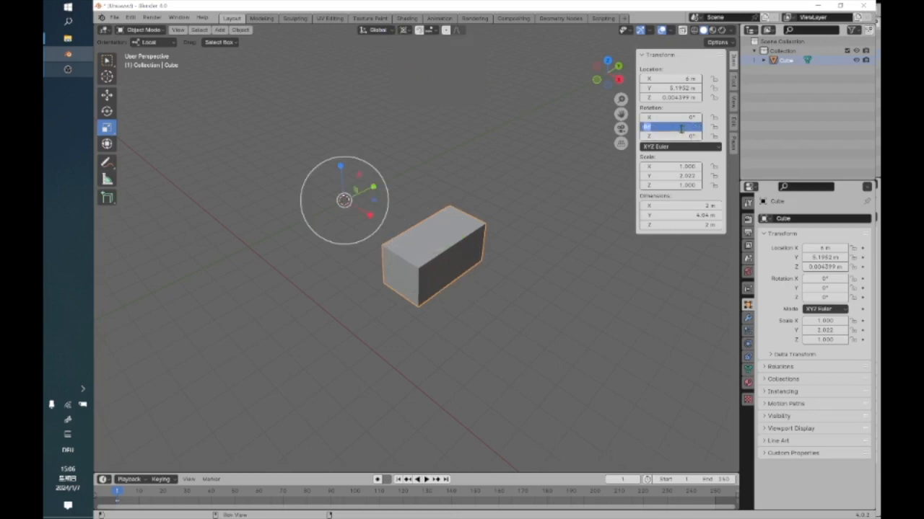
text(90)
key(Return)
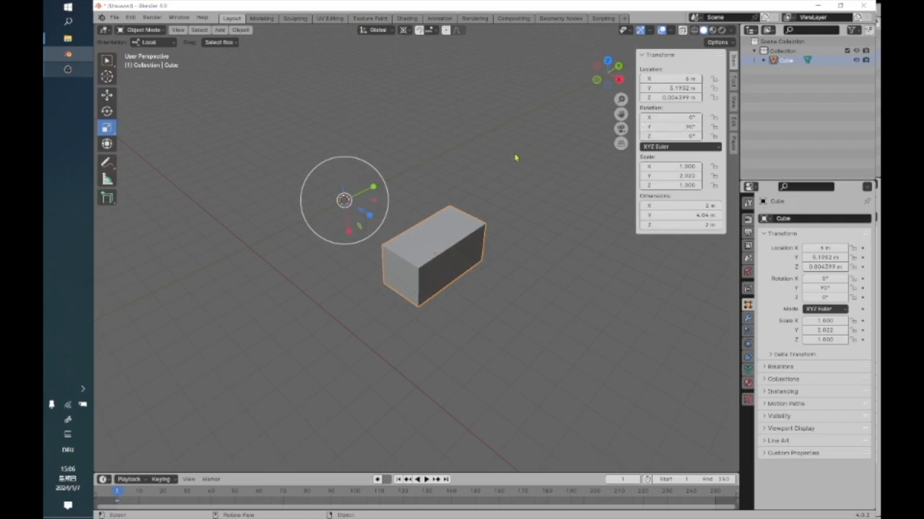
Reselect the stretched cube, set its Y rotation to 45°, and undo that rotation.
click(495, 191)
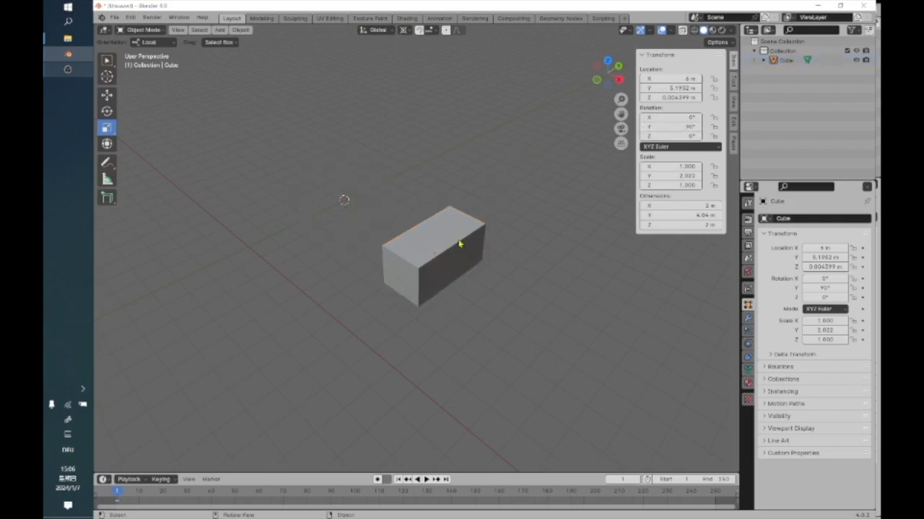
click(442, 252)
click(674, 126)
text(45)
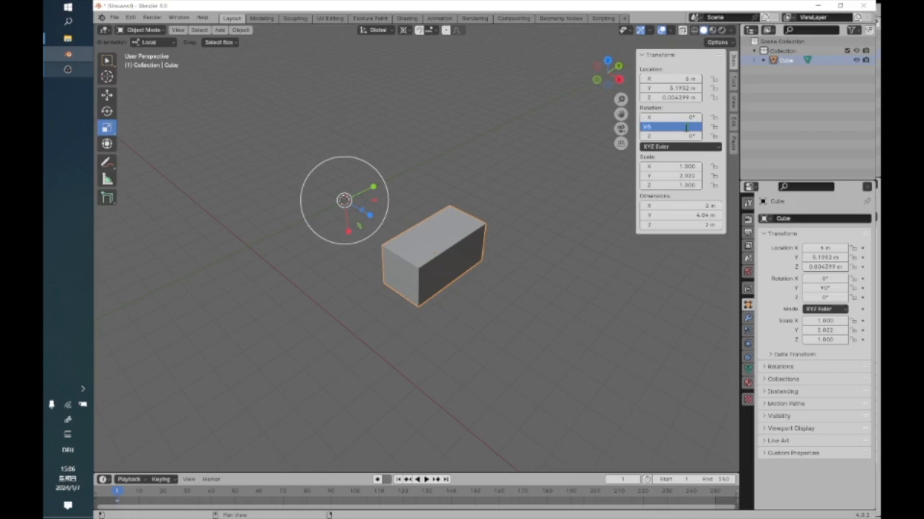
key(Return)
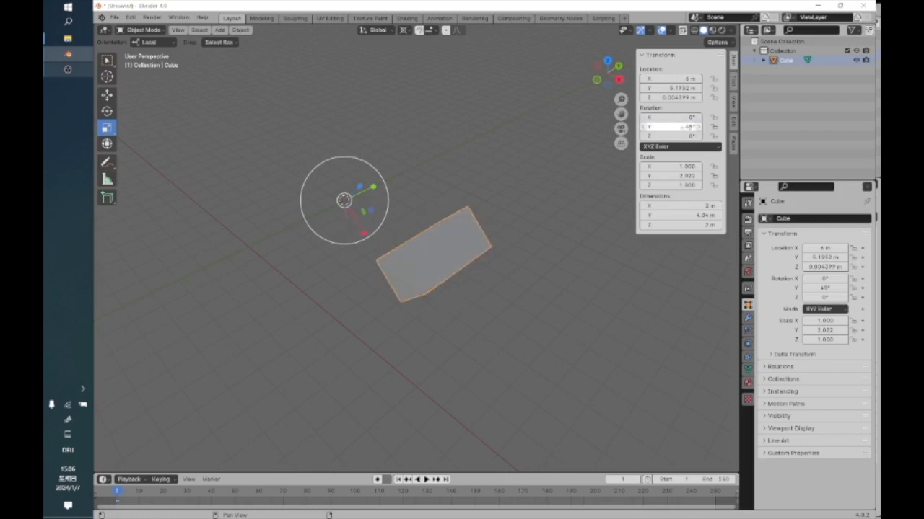
click(404, 30)
click(407, 33)
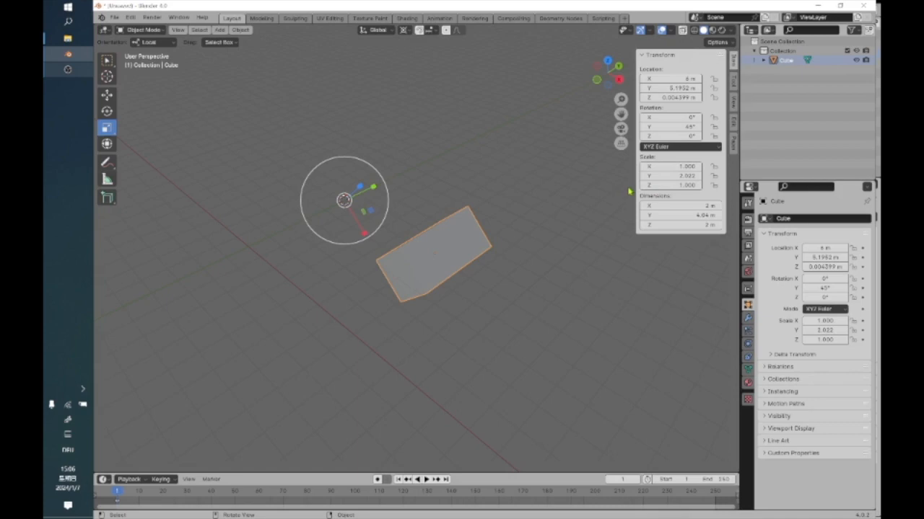
key(ctrl+z)
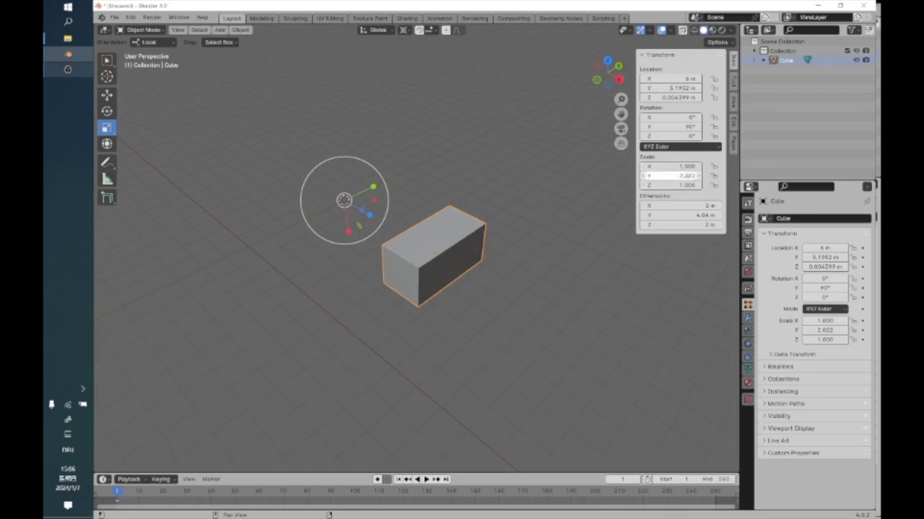
Lock the cube's X scale, scale it by about 1.32 from the 3D cursor, and undo the scaling and the lock.
click(714, 168)
key(s)
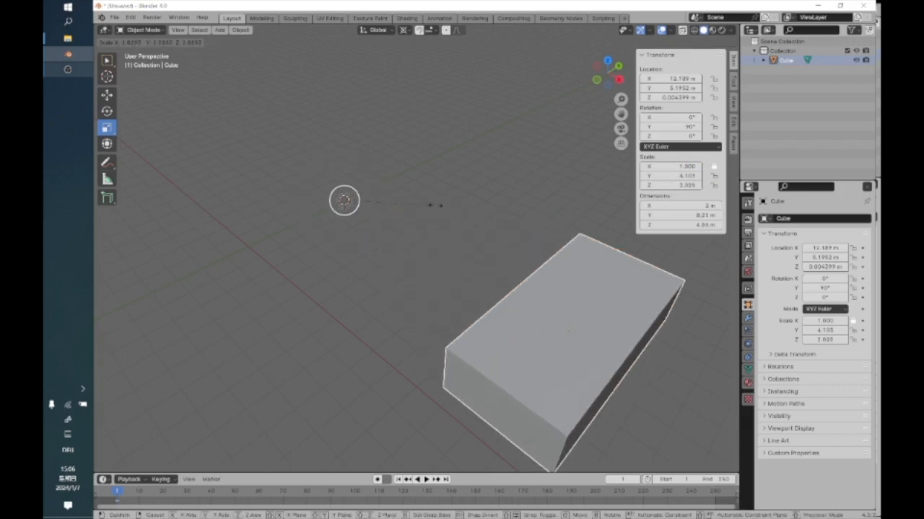
click(404, 199)
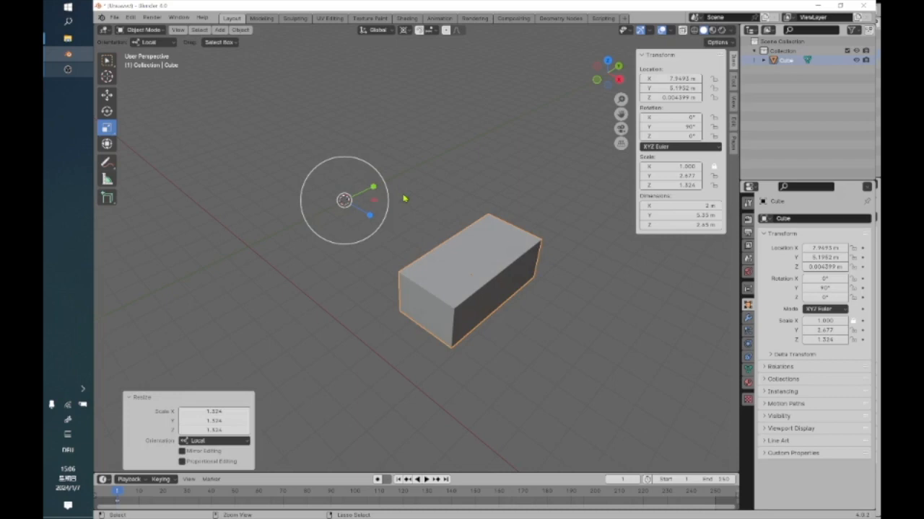
key(ctrl+z)
key(ctrl+z)
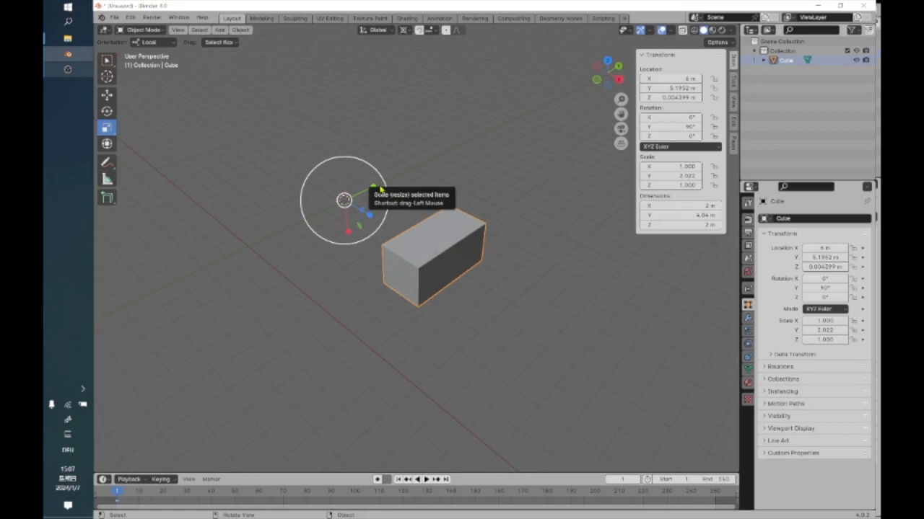
Delete the stretched cube from the scene.
drag(255, 118, 541, 349)
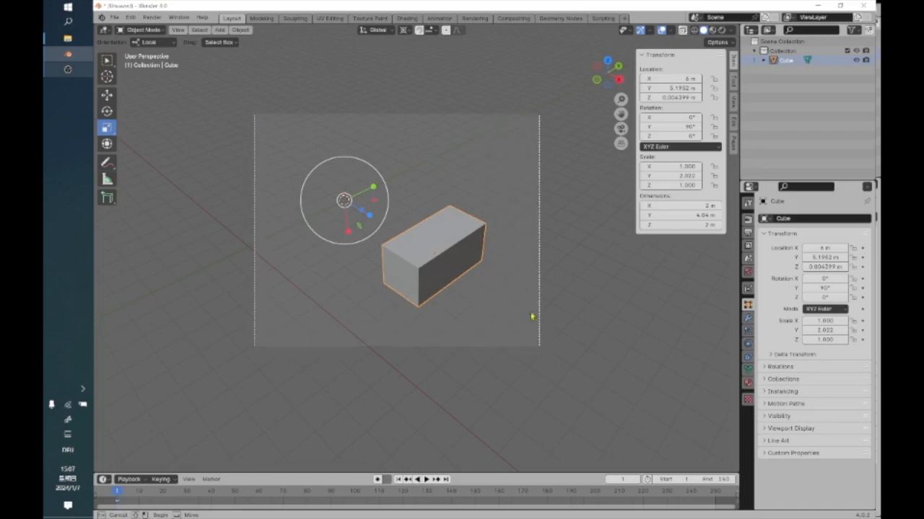
right_click(451, 248)
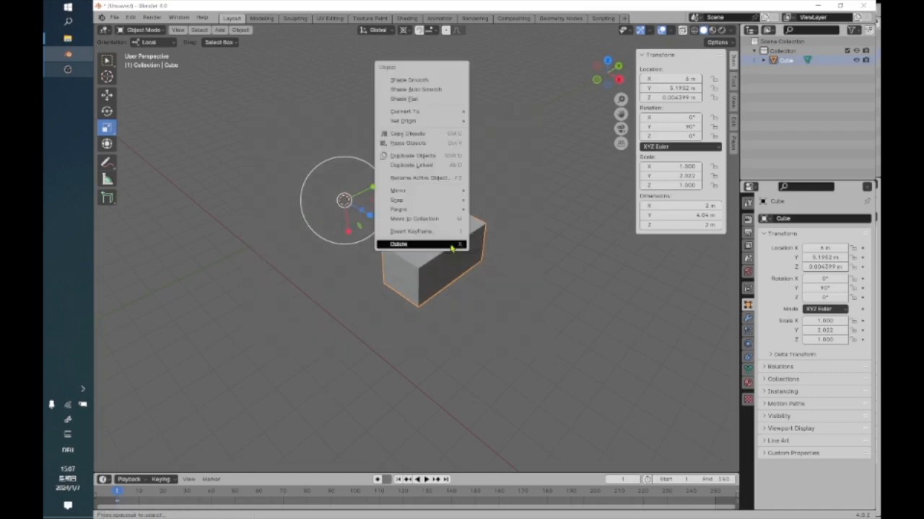
click(453, 247)
click(238, 29)
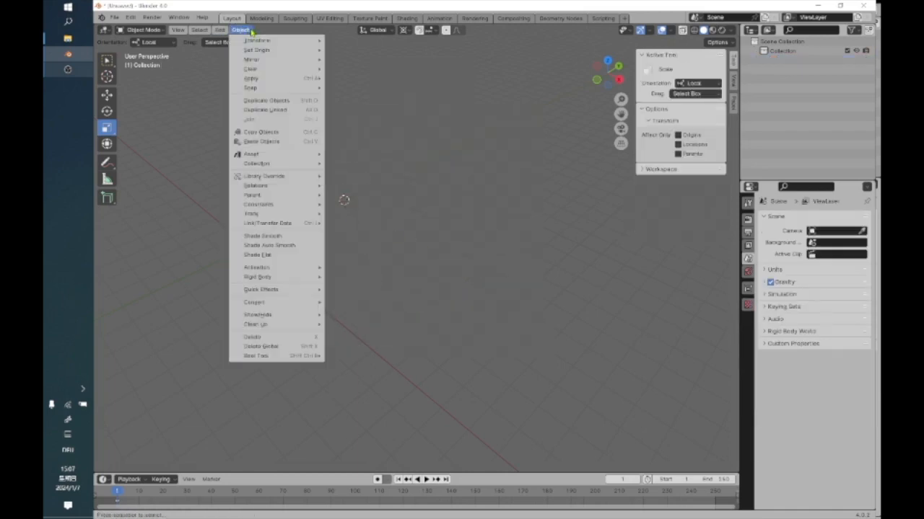
mouse_move(281, 363)
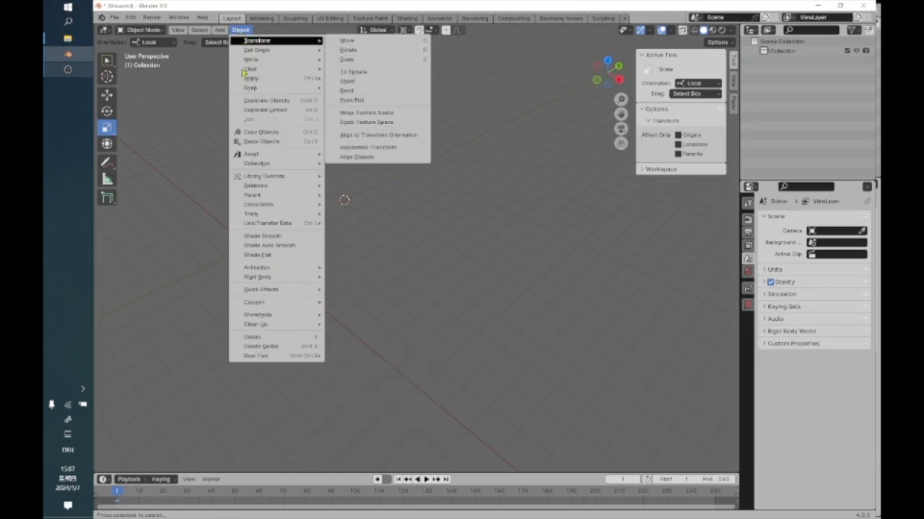
shift+middle_drag(293, 271, 448, 348)
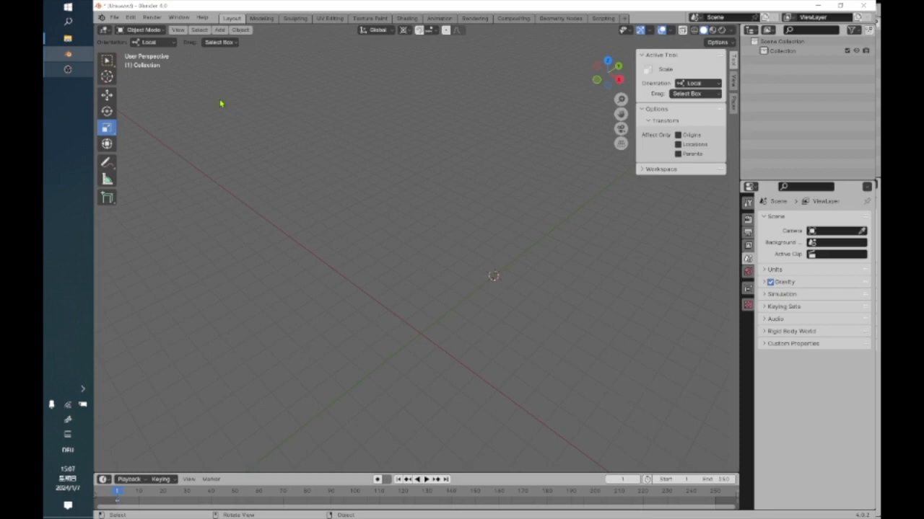
alt+drag(457, 257, 454, 250)
scroll(509, 202, up, 1)
scroll(509, 203, down, 1)
click(240, 30)
mouse_move(286, 356)
click(239, 30)
Add a mesh cube at the 3D cursor and move it along Y to about 0.6 m.
click(220, 29)
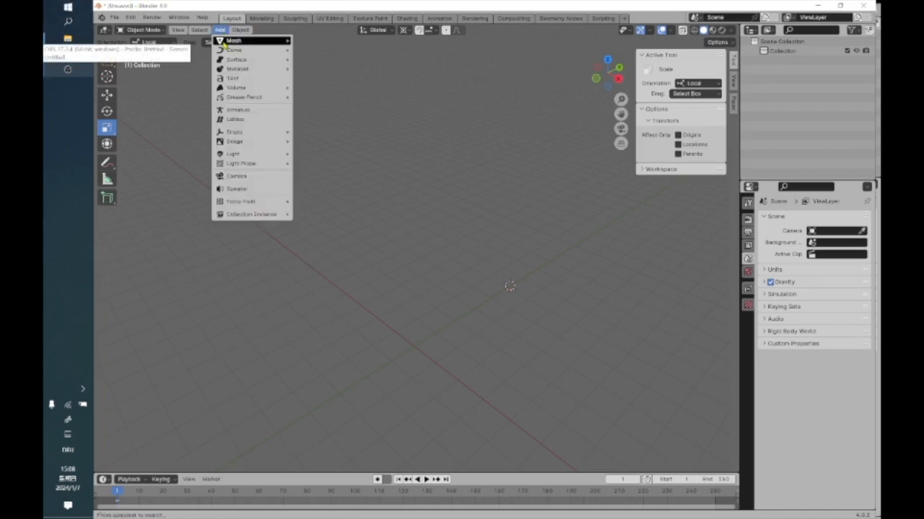
mouse_move(230, 40)
click(360, 57)
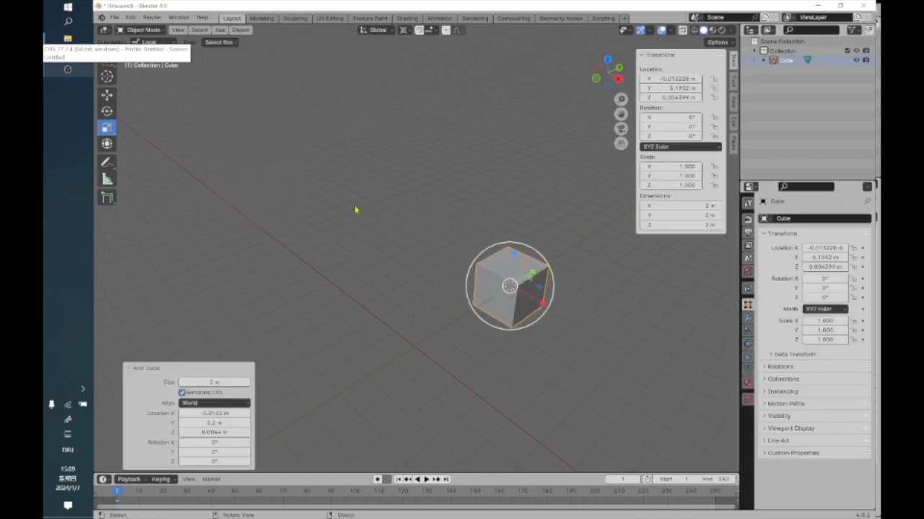
click(107, 95)
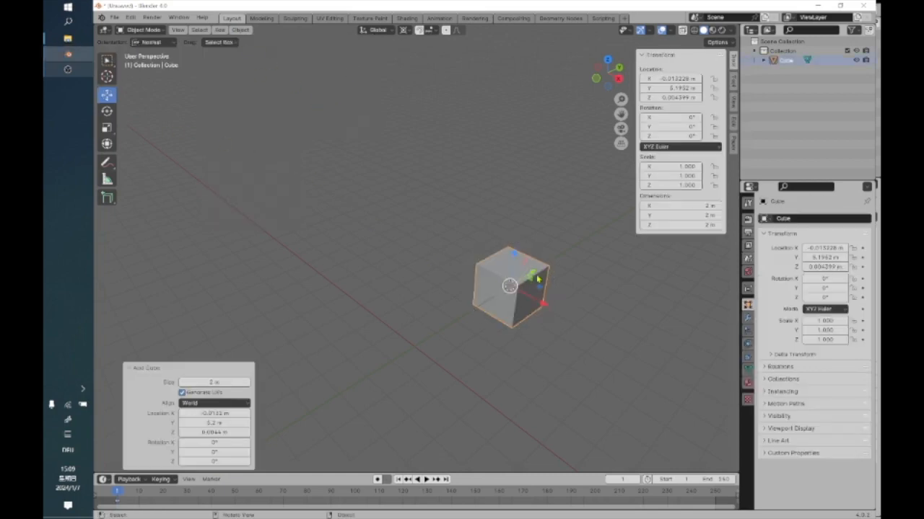
drag(536, 276, 427, 333)
Add a mesh cylinder and move it onto the cube, to about 0.39 m in Y and 1.79 m in Z.
click(220, 30)
mouse_move(230, 39)
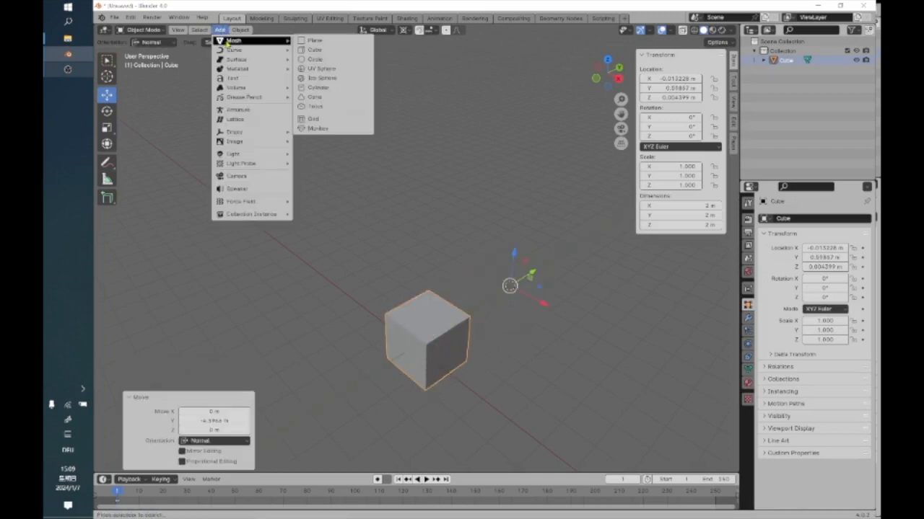
click(353, 89)
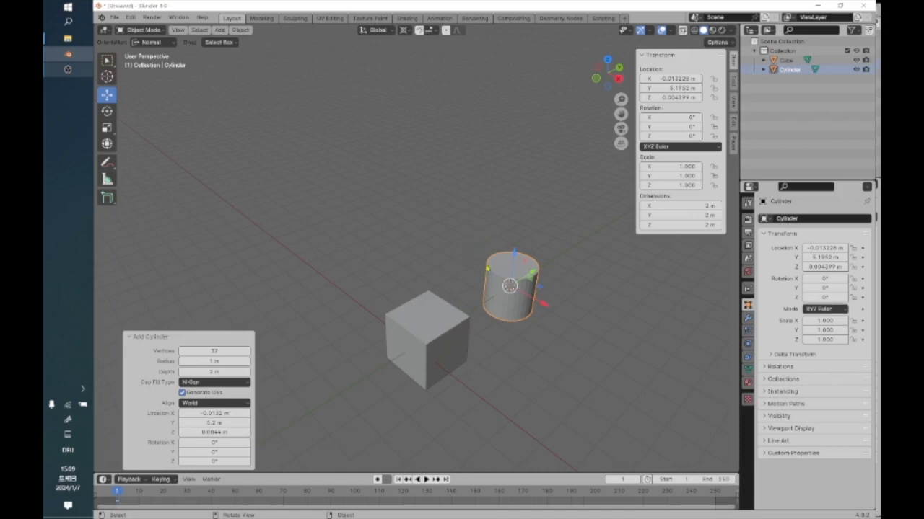
drag(533, 276, 431, 320)
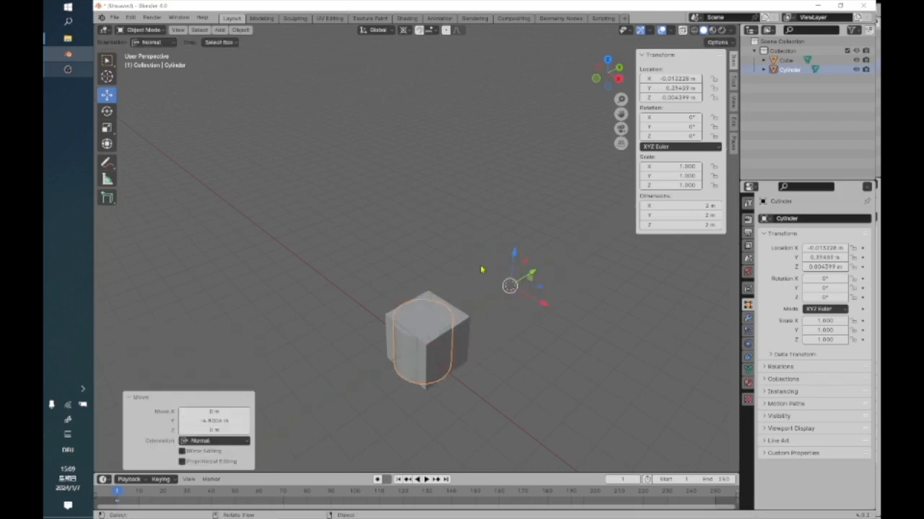
drag(518, 254, 495, 215)
Scale the cylinder uniformly to about 0.73 and move it along Y to about 0.62 m, centred above the cube.
click(106, 127)
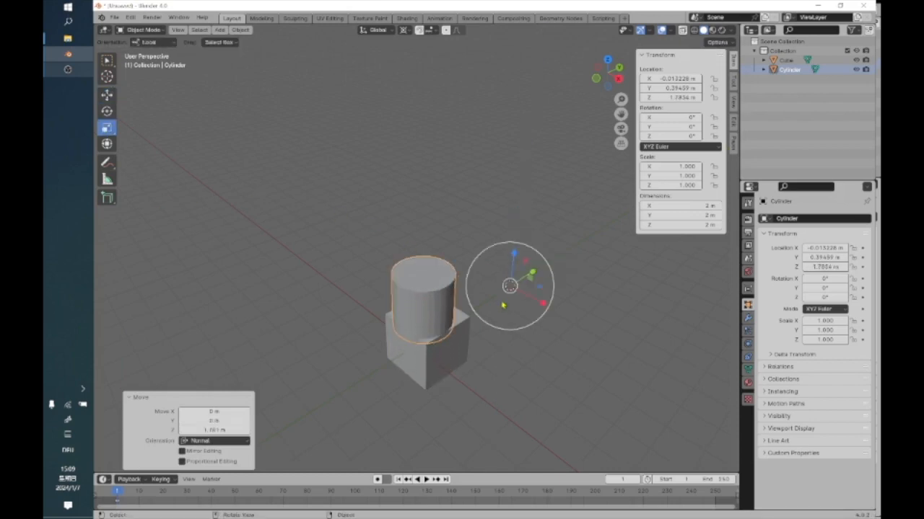
drag(513, 323, 512, 310)
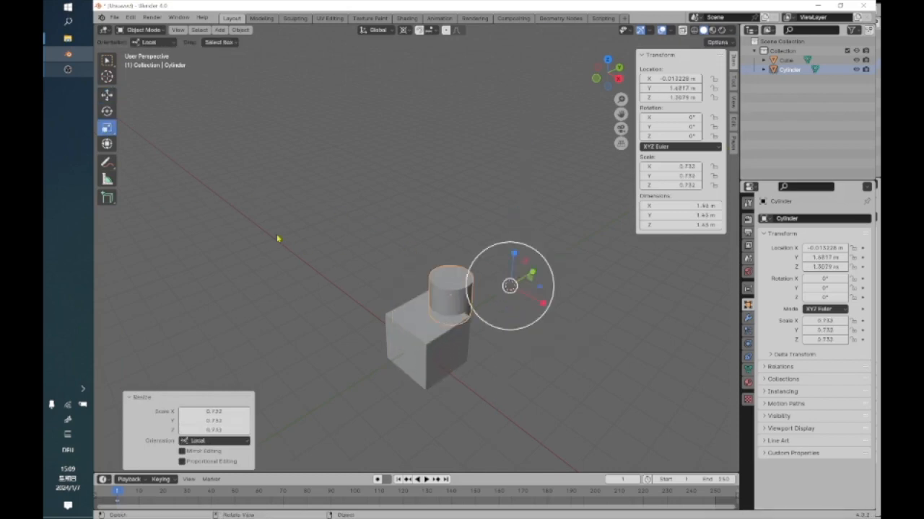
click(107, 94)
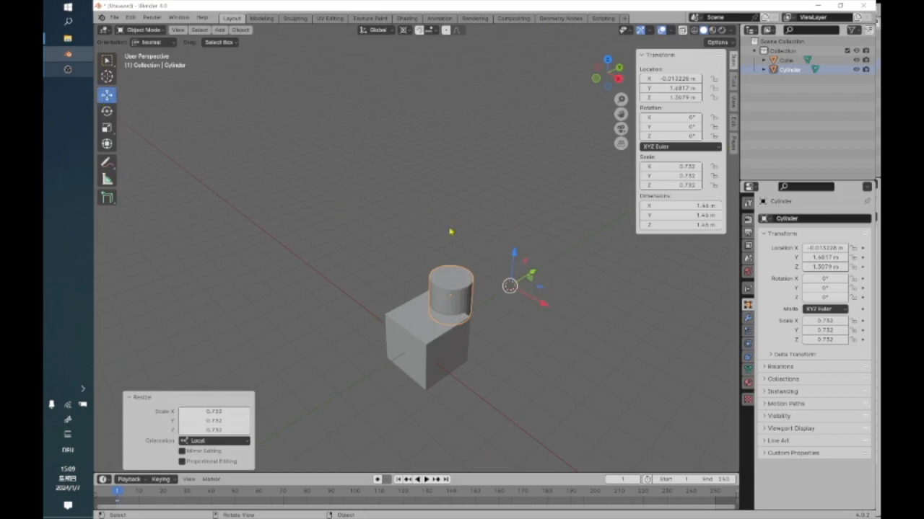
drag(532, 275, 417, 194)
click(417, 199)
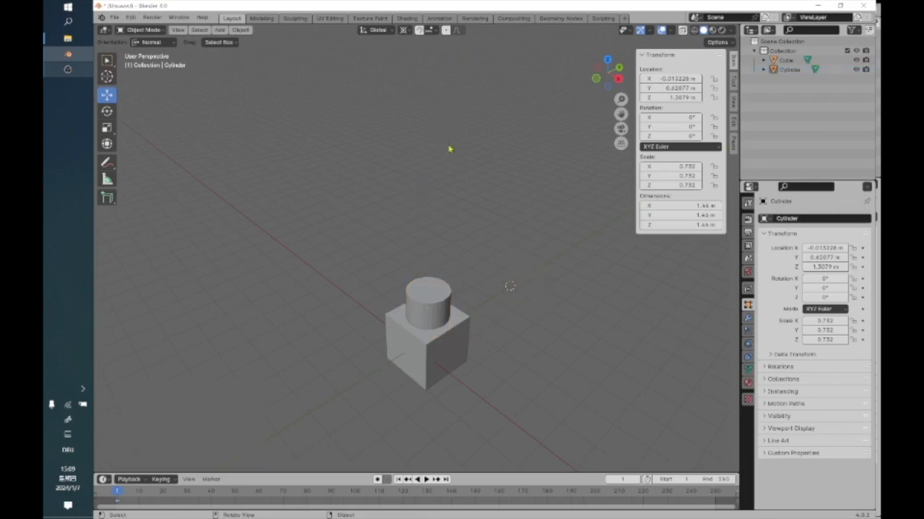
Select the cube and the cylinder together, keeping the cylinder as the active object.
scroll(449, 150, down, 2)
scroll(449, 150, up, 3)
drag(334, 250, 615, 515)
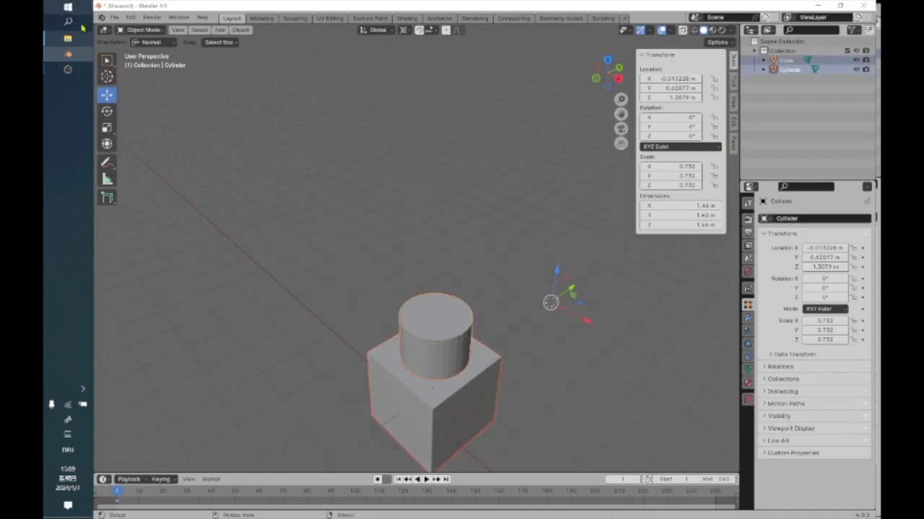
scroll(365, 222, down, 3)
scroll(367, 221, up, 3)
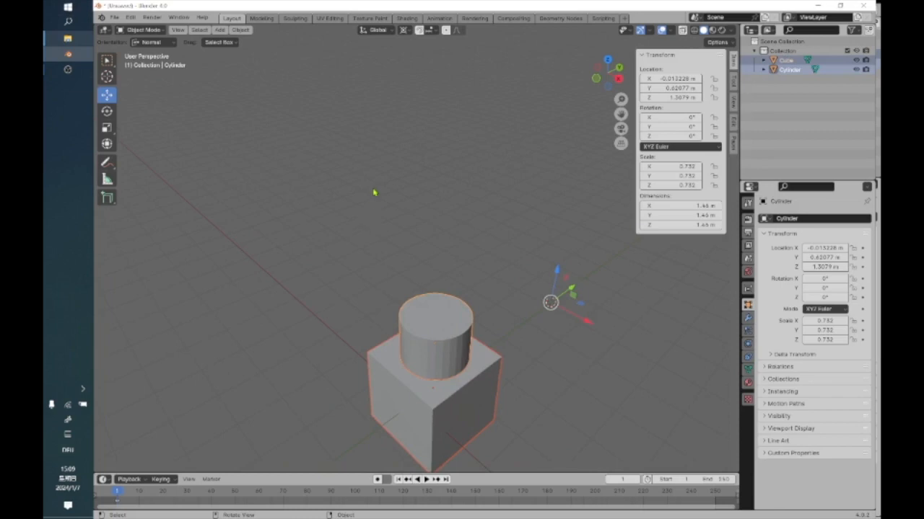
Try the Bool Tool Auto Boolean Difference on the cube and cylinder, inspect it from below, and undo it.
click(240, 29)
mouse_move(278, 355)
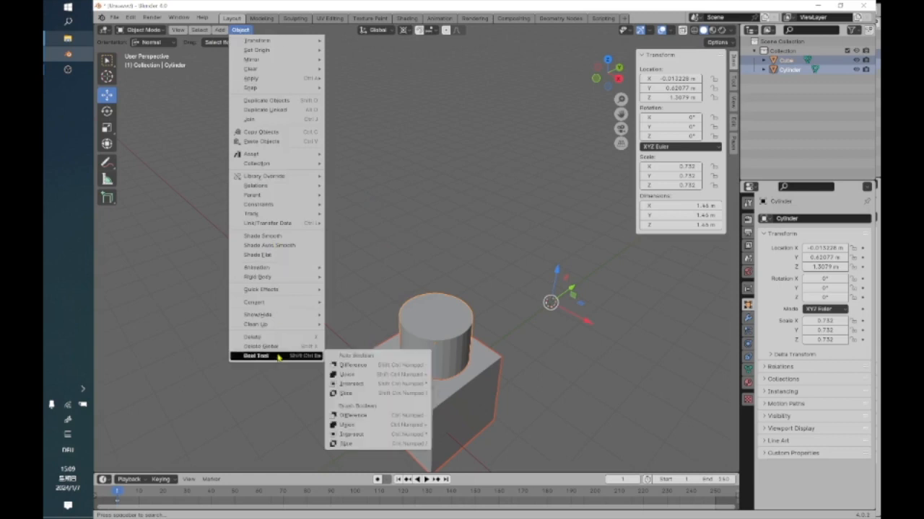
click(350, 368)
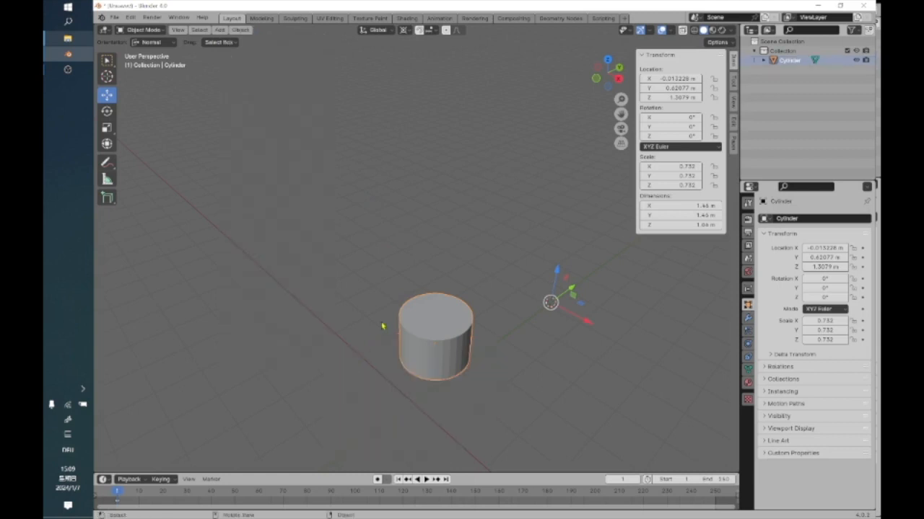
middle_drag(371, 366, 369, 294)
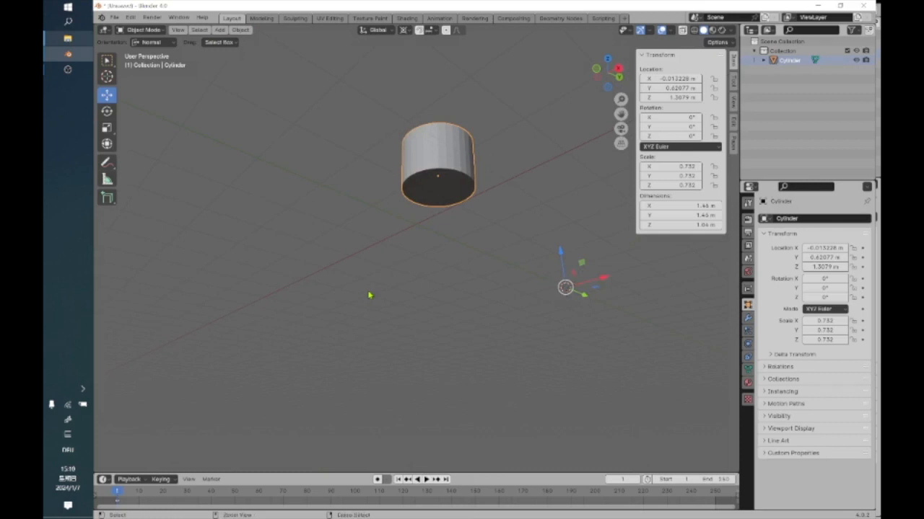
key(ctrl+v)
Turn on X-ray display, repeat the Auto Boolean Difference on the overlapping cube and cylinder, and undo the operation.
middle_drag(366, 320, 366, 342)
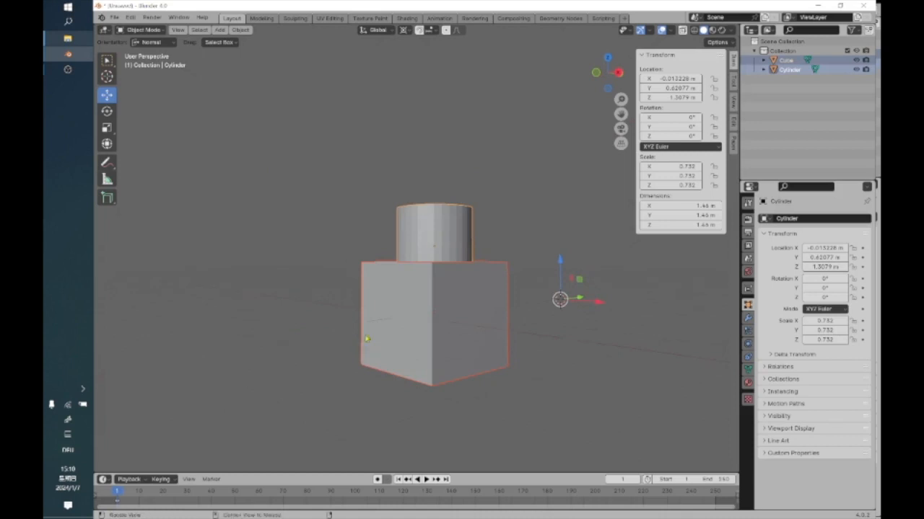
click(682, 30)
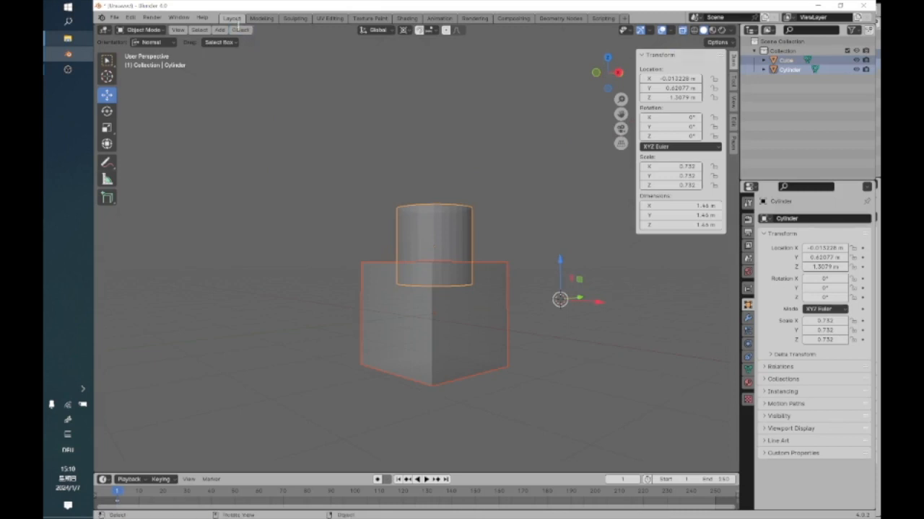
click(239, 29)
mouse_move(274, 358)
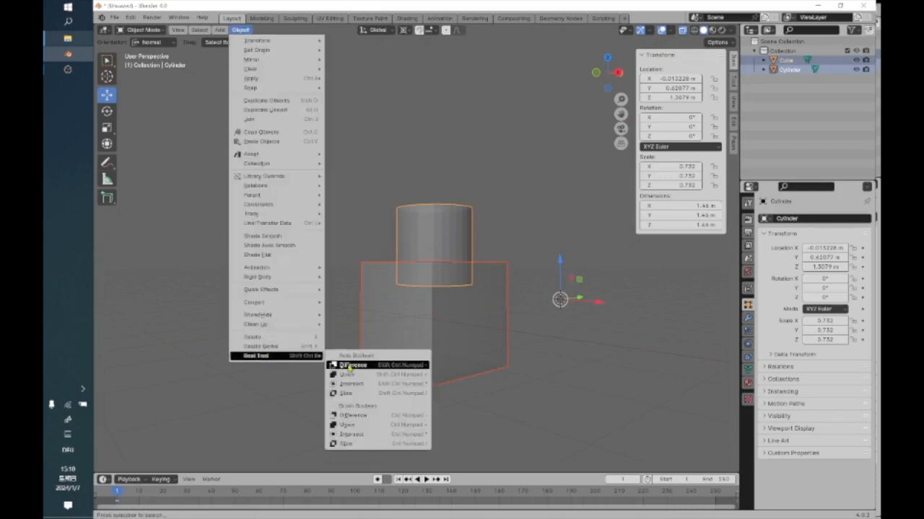
click(351, 366)
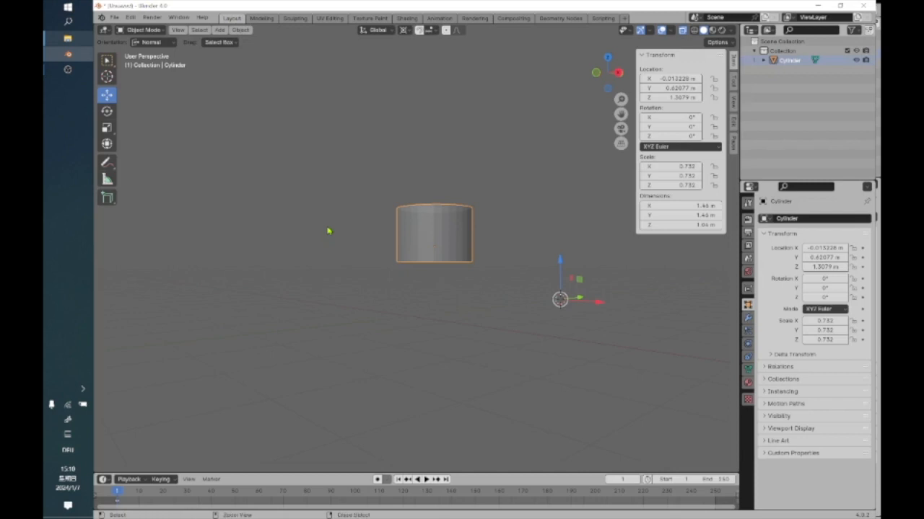
key(ctrl+z)
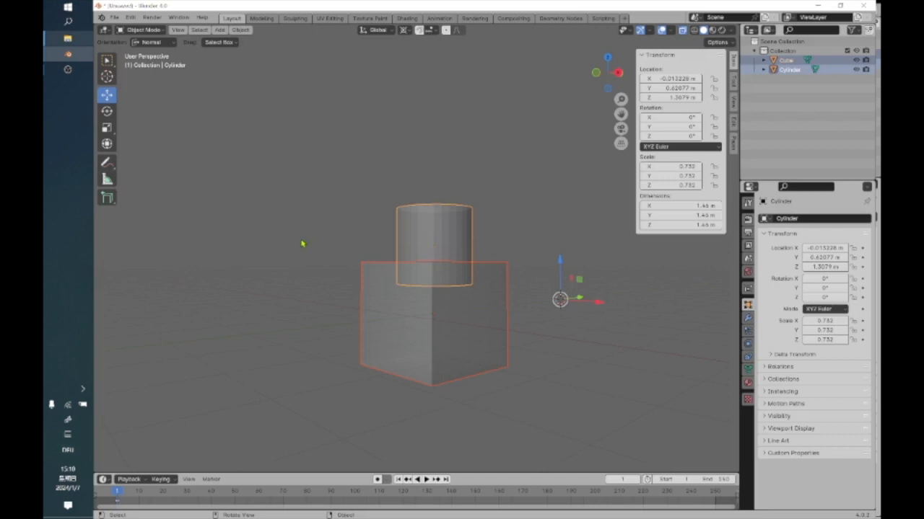
Clear the selection and reselect the cylinder and the cube together, with the cube as the active object.
click(342, 232)
middle_drag(336, 239, 331, 260)
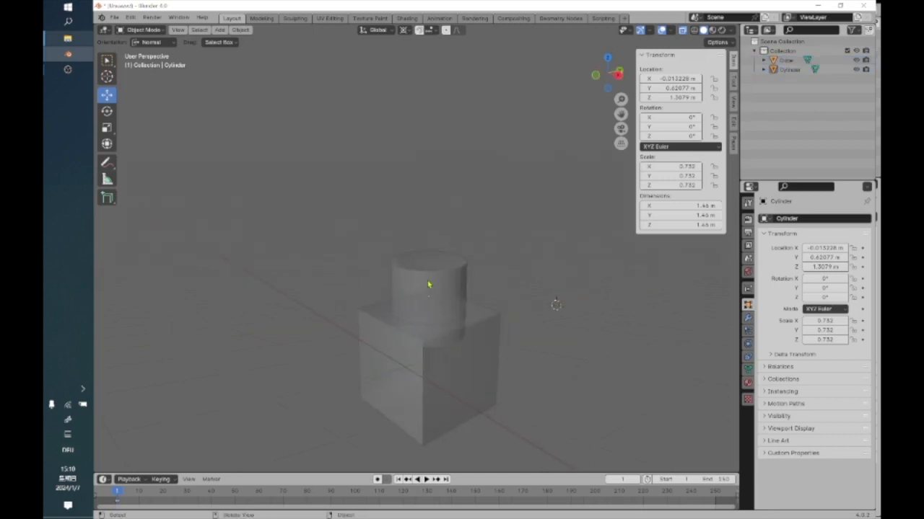
key(alt+z)
click(446, 281)
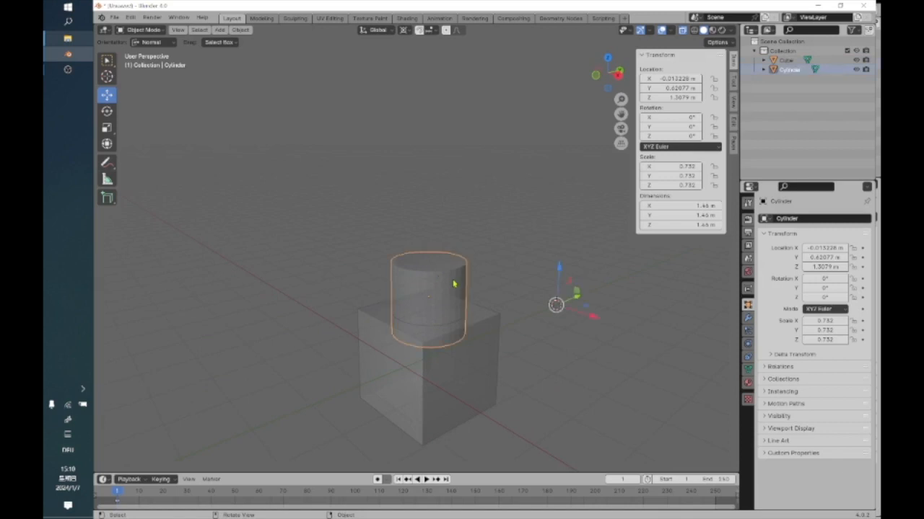
shift+click(444, 395)
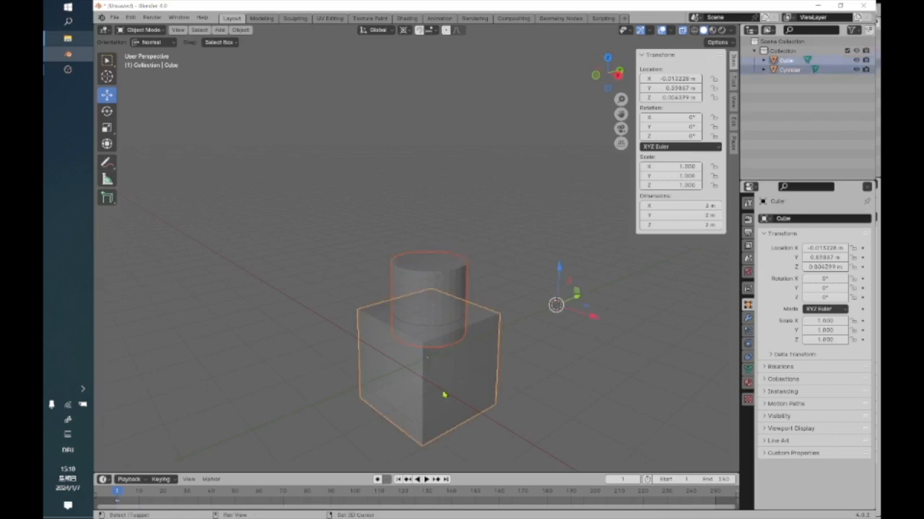
Try the Bool Tool Auto Boolean Difference with the cube active, inspect the recess with X-ray display off, and undo the operation.
click(241, 30)
mouse_move(254, 361)
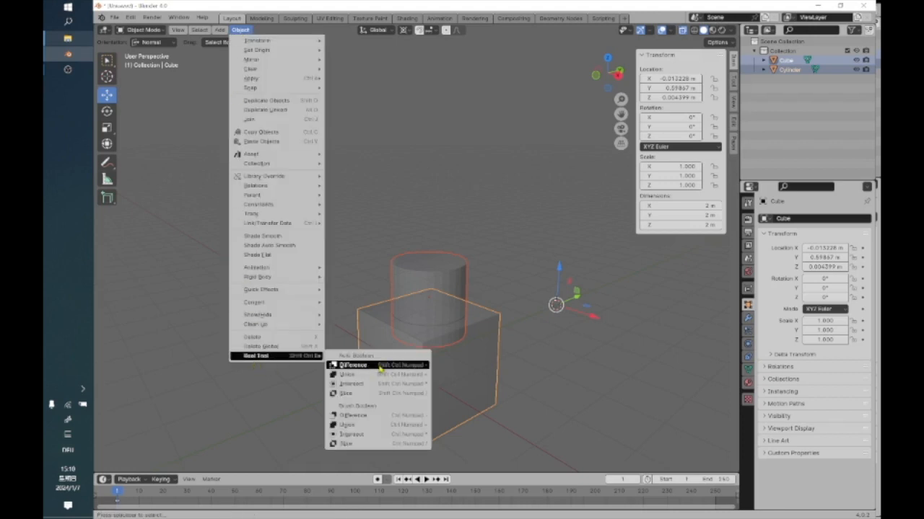
click(347, 366)
click(405, 235)
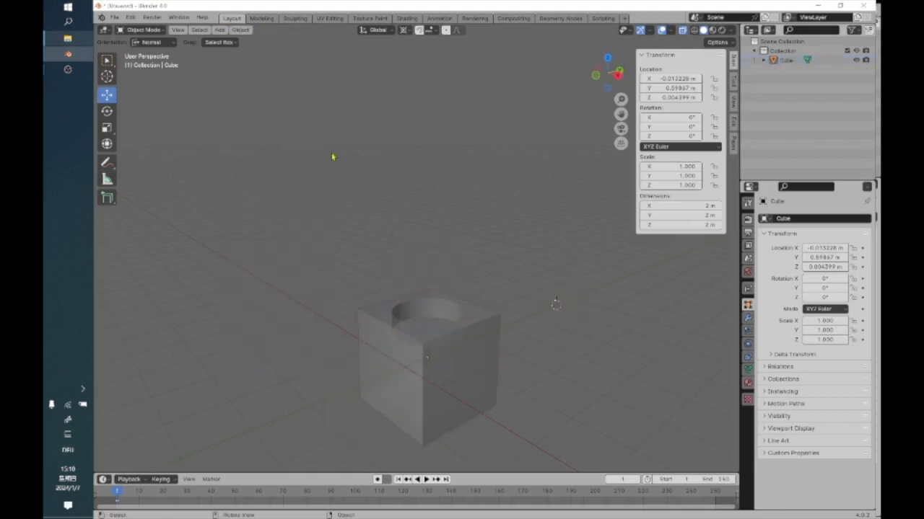
click(683, 30)
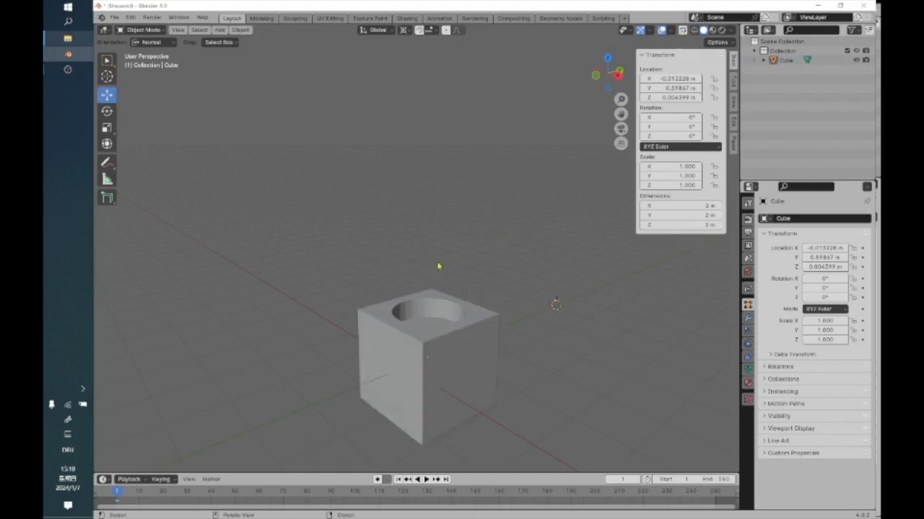
middle_drag(399, 270, 381, 298)
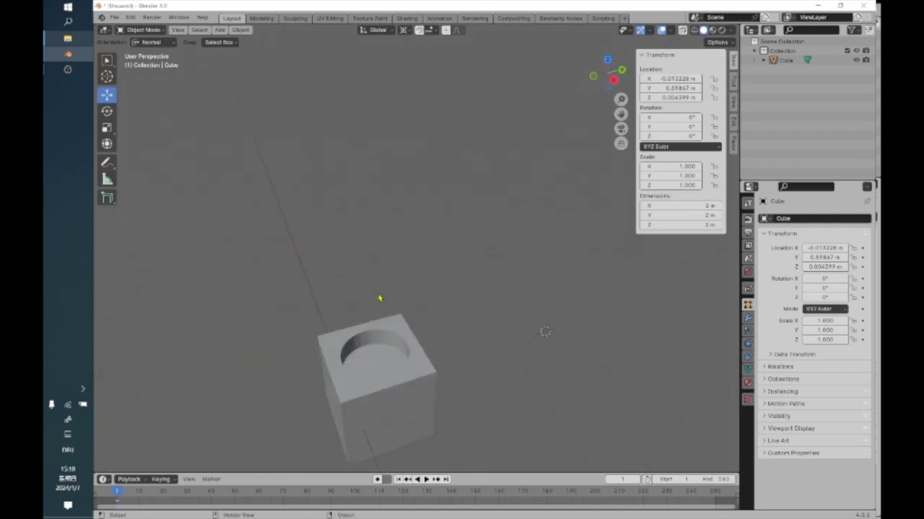
key(ctrl+z)
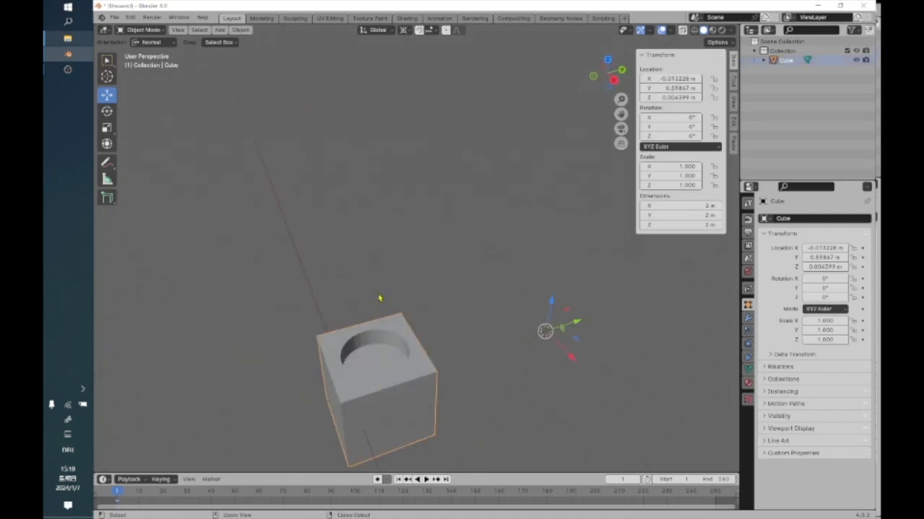
key(ctrl+z)
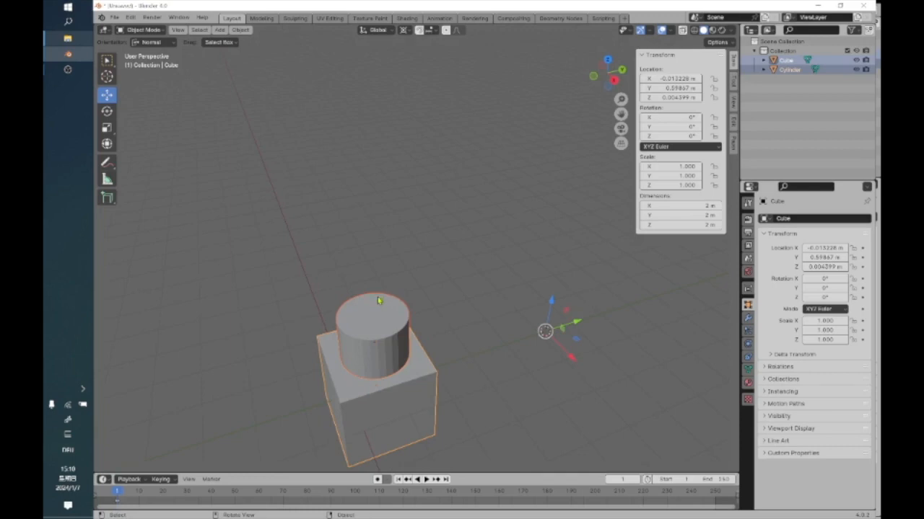
Clear the selection and turn on X-ray display to examine where the cylinder overlaps the cube.
key(b)
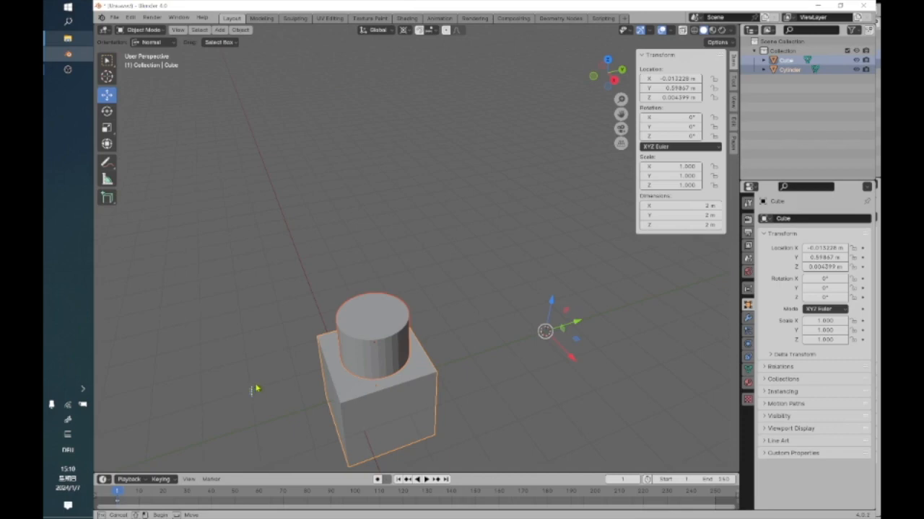
click(256, 388)
scroll(344, 385, up, 3)
shift+middle_drag(344, 385, 388, 246)
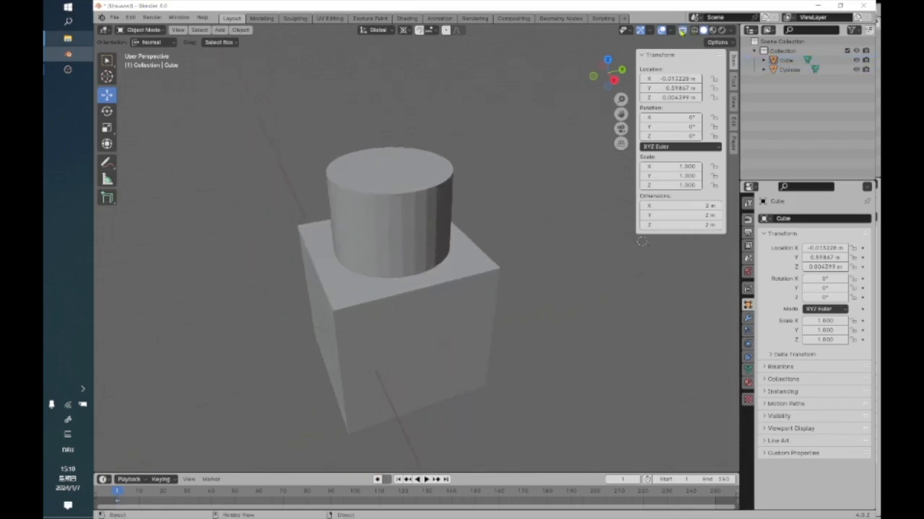
click(682, 32)
middle_drag(270, 354, 359, 235)
middle_drag(399, 143, 439, 192)
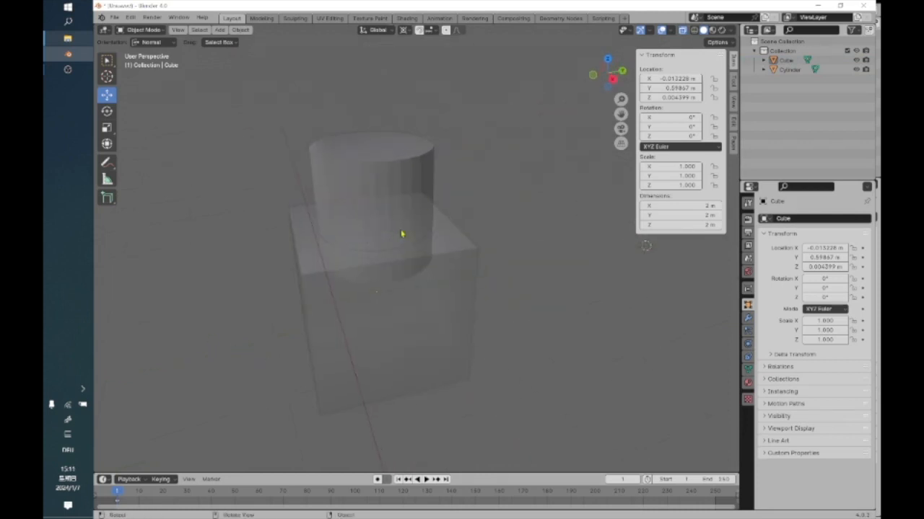
middle_drag(358, 239, 404, 214)
scroll(404, 223, up, 6)
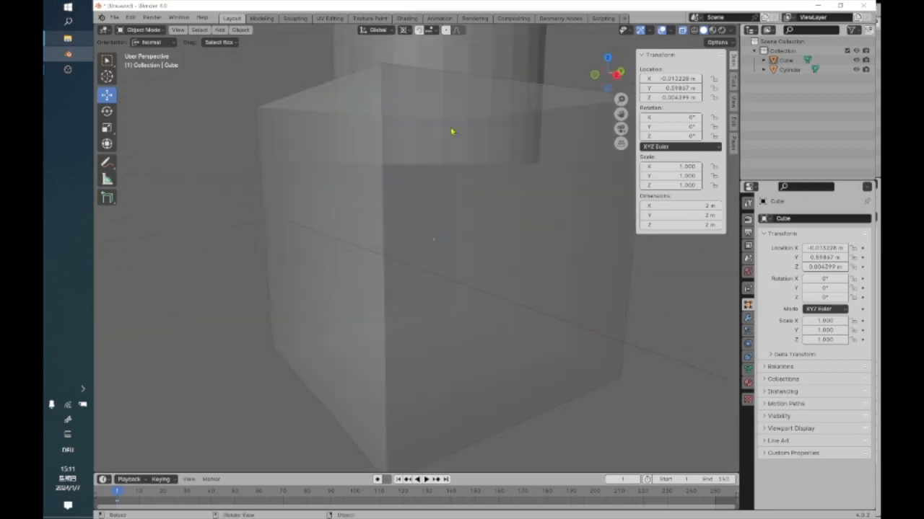
Turn off X-ray display and examine the cylinder's lower end from inside the cube.
click(681, 29)
scroll(530, 204, up, 5)
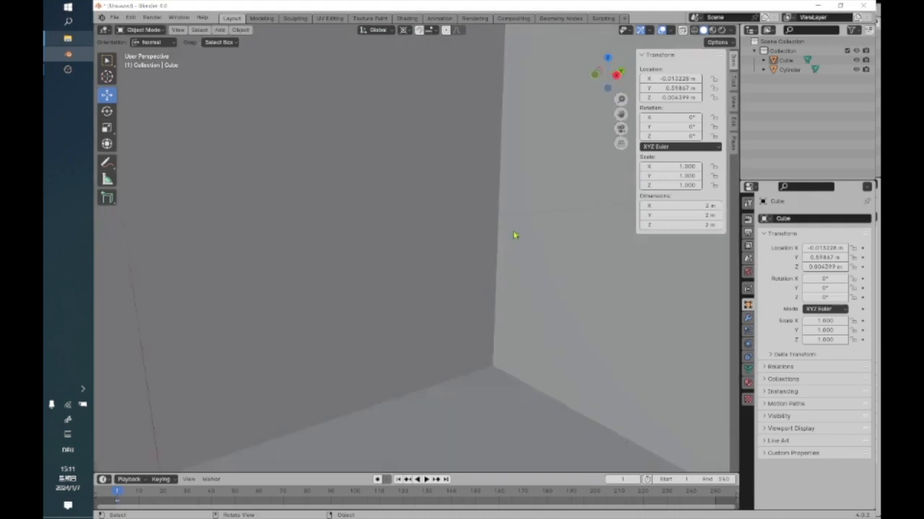
middle_drag(508, 243, 412, 263)
middle_drag(414, 176, 335, 209)
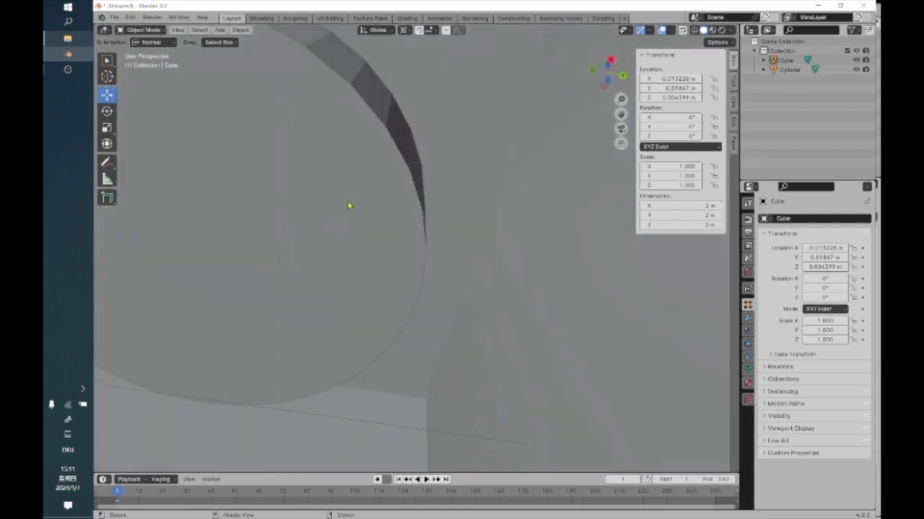
scroll(350, 207, down, 10)
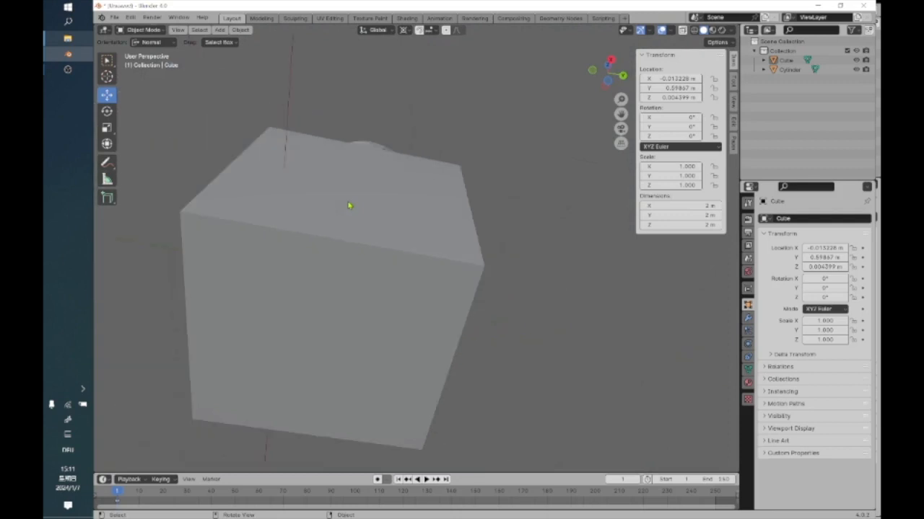
middle_drag(351, 214, 365, 141)
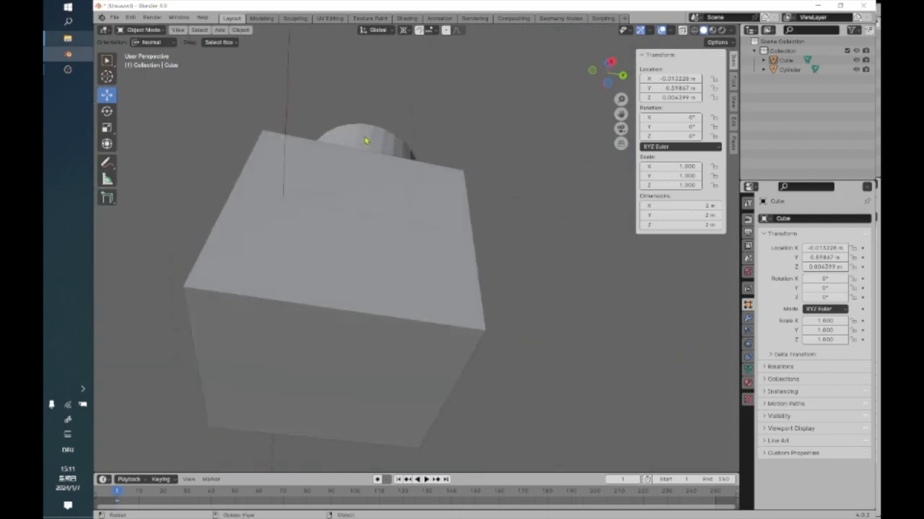
Select the cylinder and then the cube, and try the Bool Tool Auto Boolean Union on them.
click(366, 141)
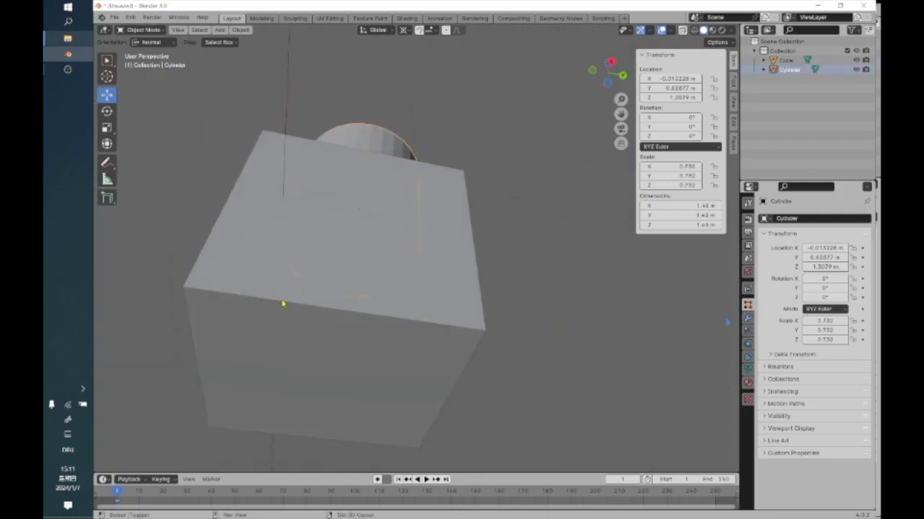
shift+click(243, 312)
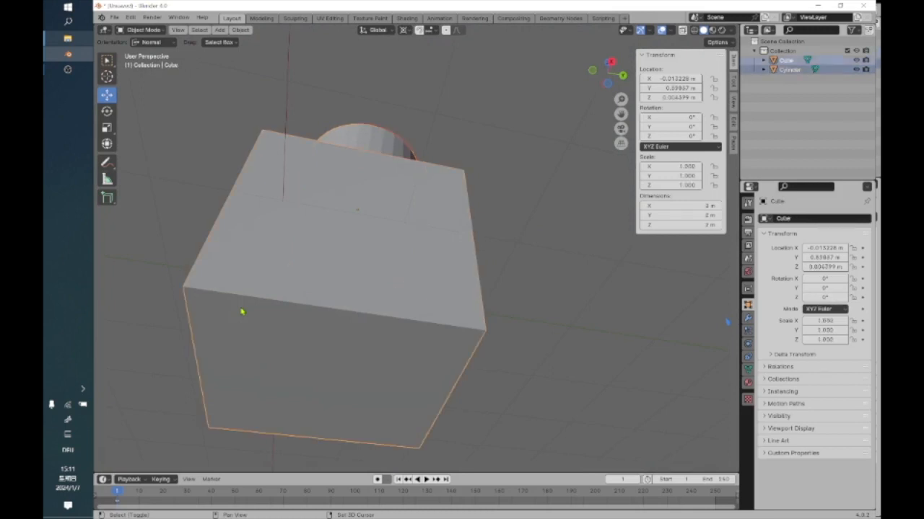
click(241, 30)
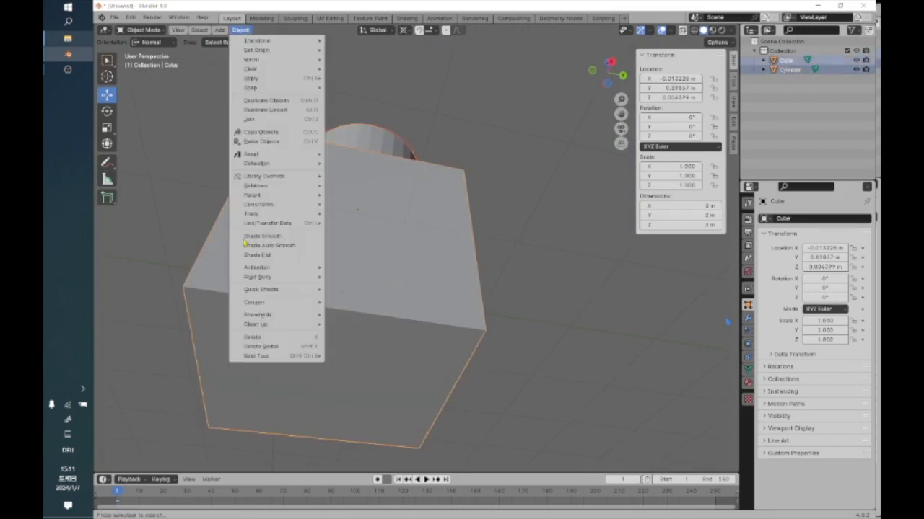
mouse_move(264, 357)
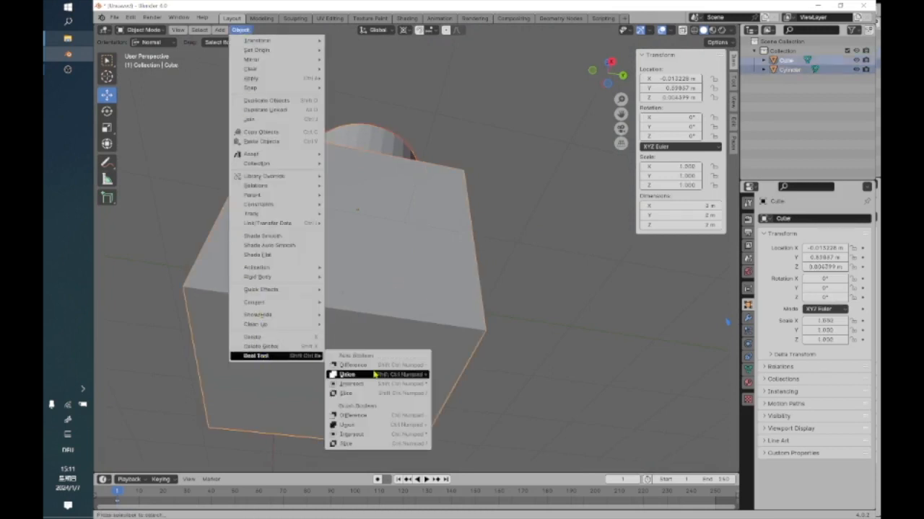
click(347, 374)
Examine the inside of the merged object where the cylinder meets the cube, and check its outside.
middle_drag(397, 241, 381, 218)
scroll(382, 219, up, 6)
scroll(382, 218, down, 3)
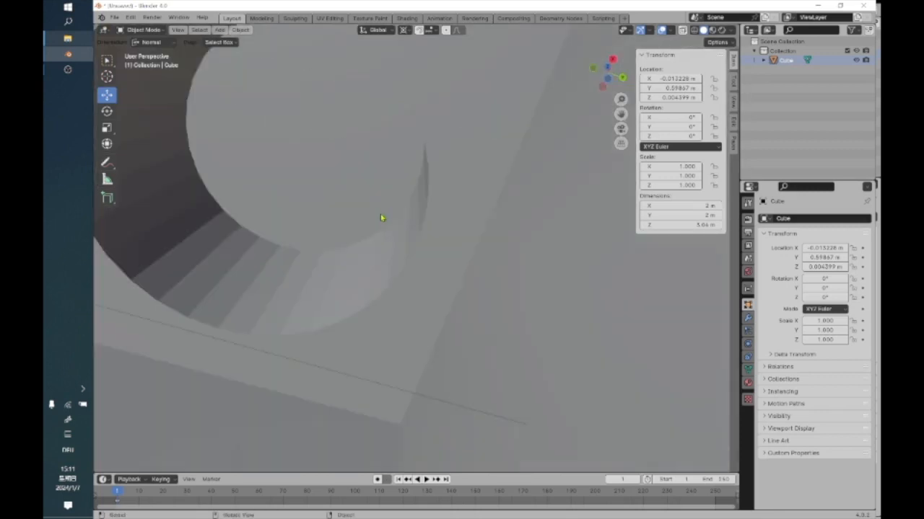
middle_drag(382, 217, 458, 305)
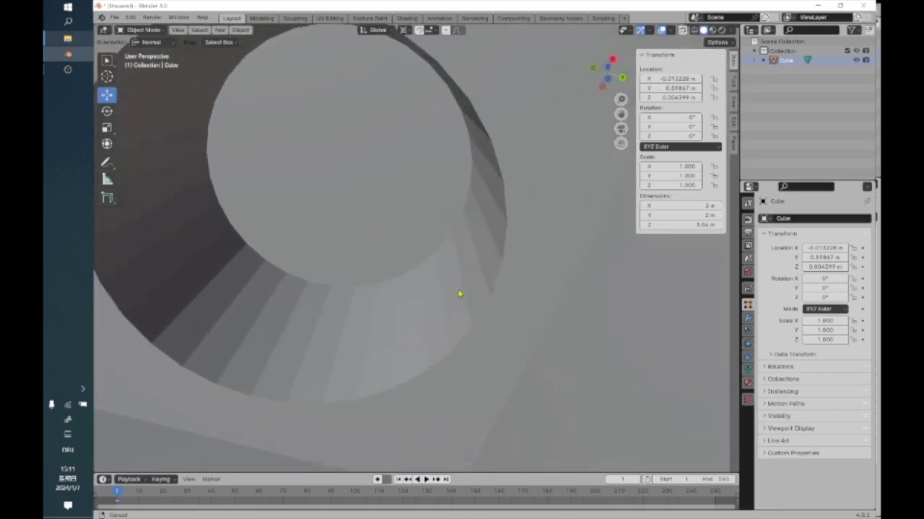
scroll(441, 228, down, 2)
scroll(433, 175, up, 3)
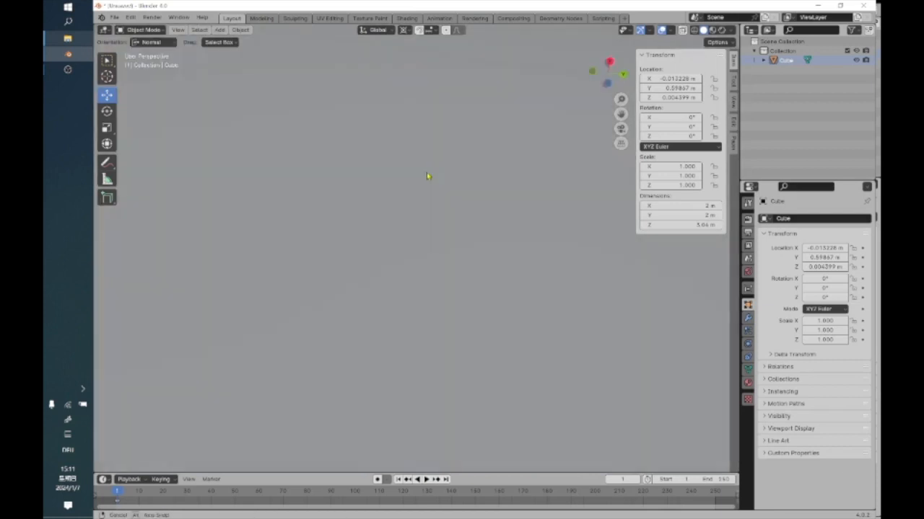
scroll(430, 155, down, 3)
middle_drag(384, 232, 197, 220)
scroll(305, 238, down, 2)
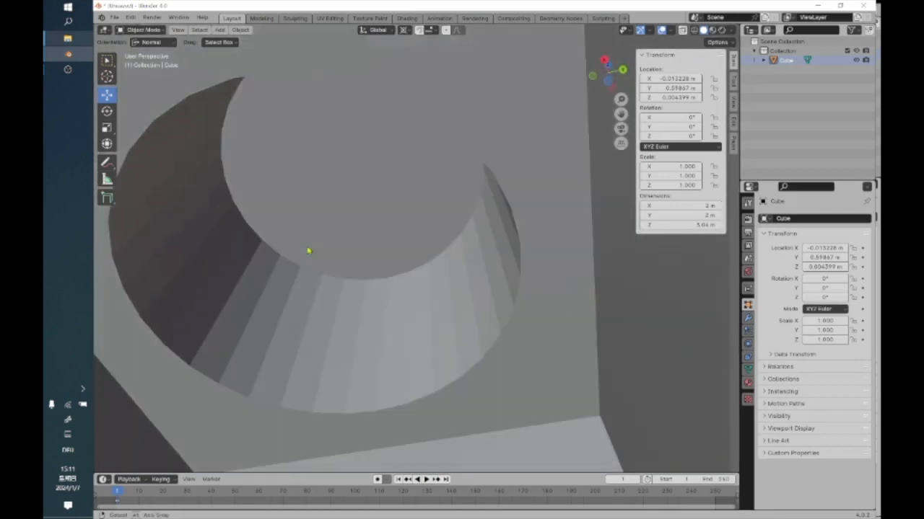
scroll(308, 243, up, 4)
scroll(307, 240, down, 1)
scroll(306, 236, down, 4)
middle_drag(307, 232, 397, 325)
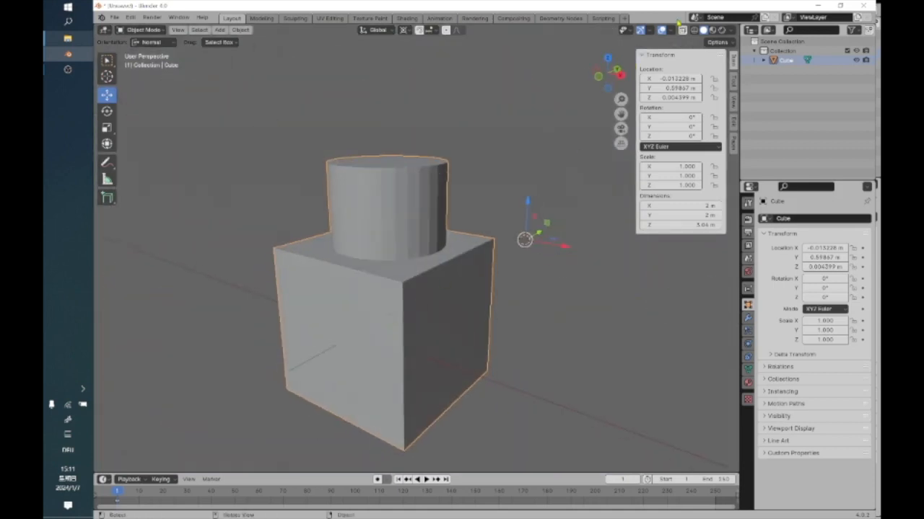
Check the merged object in X-ray display and undo the union.
click(681, 31)
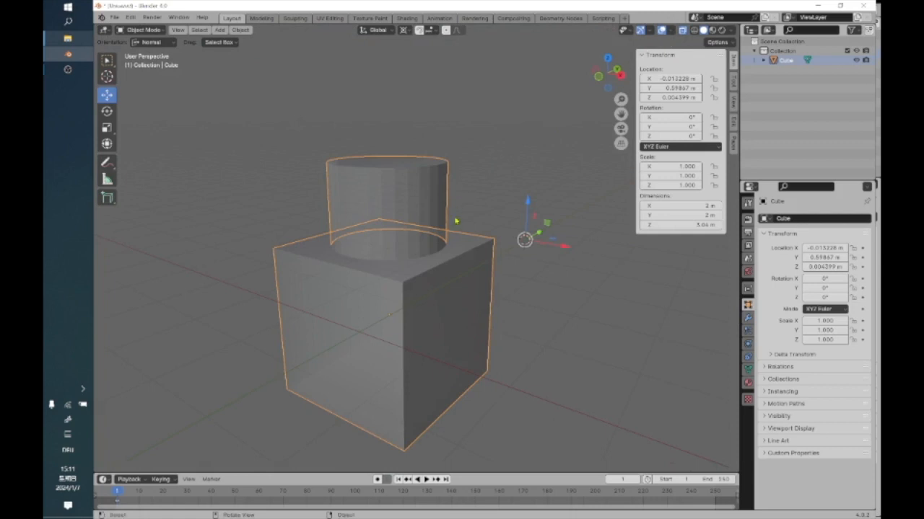
middle_drag(436, 270, 399, 285)
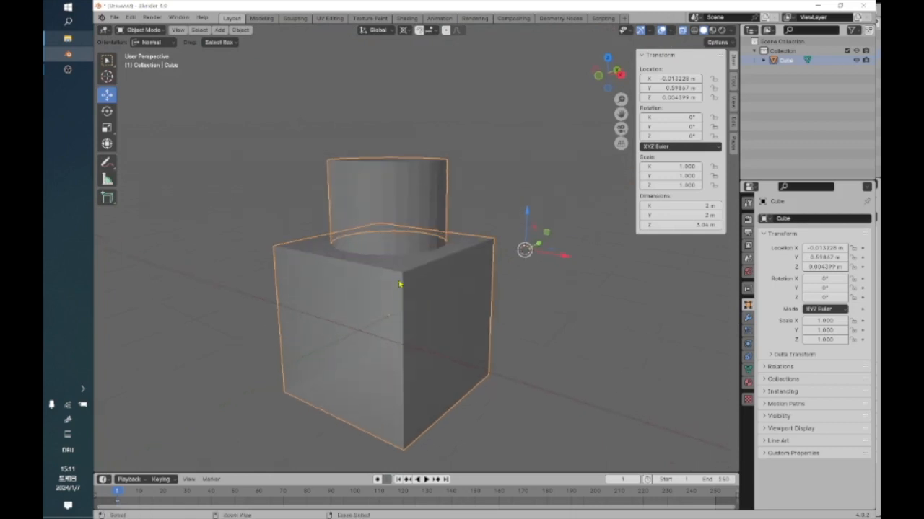
key(ctrl+z)
mouse_move(454, 284)
middle_down()
mouse_move(455, 274)
mouse_move(453, 303)
mouse_move(451, 284)
middle_up()
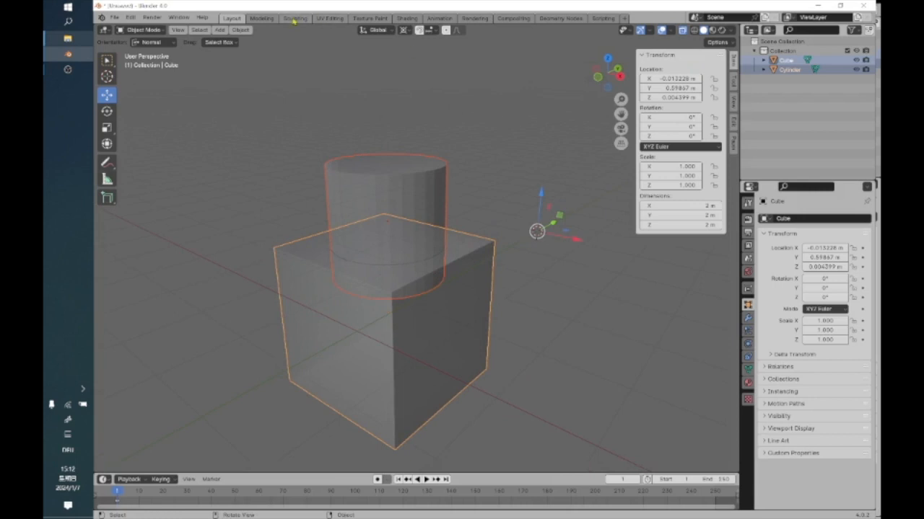
Turn off X-ray display and reselect the cylinder and the cube, keeping the cube as the active object.
click(288, 87)
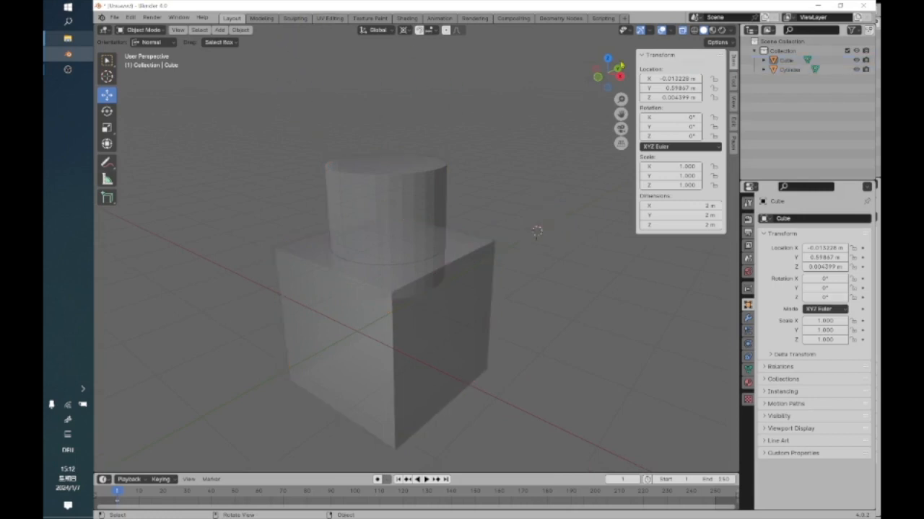
click(682, 31)
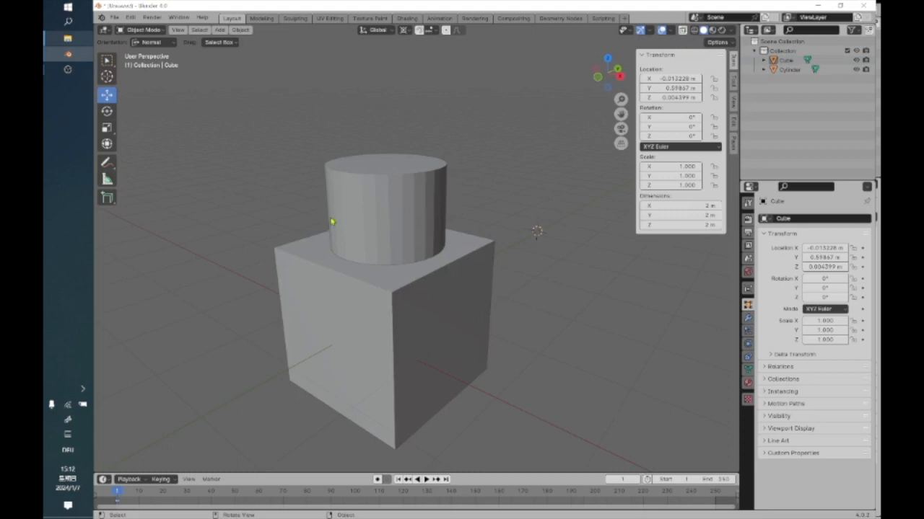
click(416, 304)
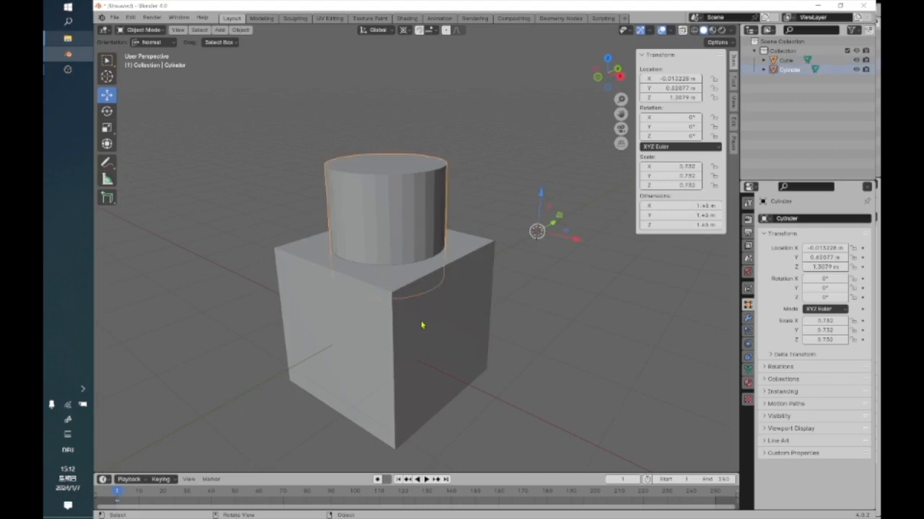
shift+click(273, 162)
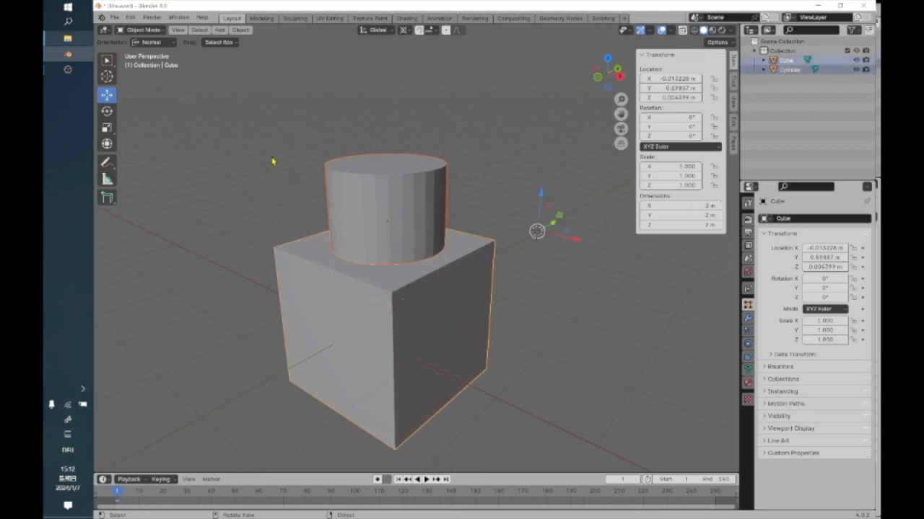
Apply the Bool Tool Auto Boolean Intersect to the cube and cylinder, and inspect the remaining disc from the side.
click(243, 31)
mouse_move(296, 292)
mouse_move(296, 356)
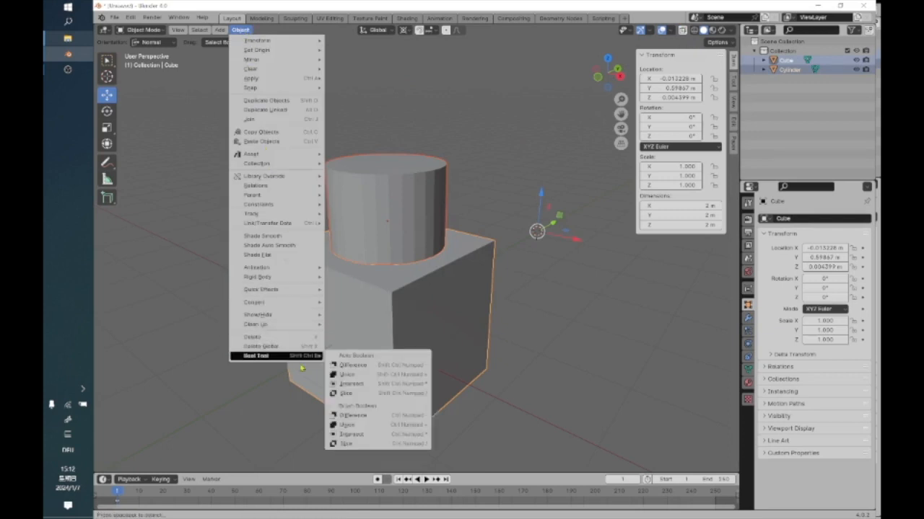
click(386, 387)
middle_drag(388, 276, 387, 236)
middle_drag(404, 186, 405, 180)
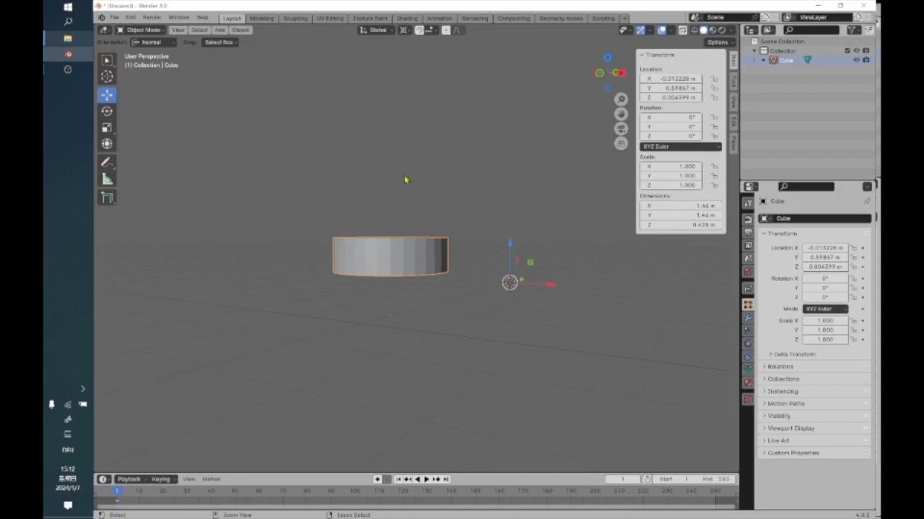
Undo the Intersect operation and check the restored cube and cylinder from above and from the side.
key(ctrl+z)
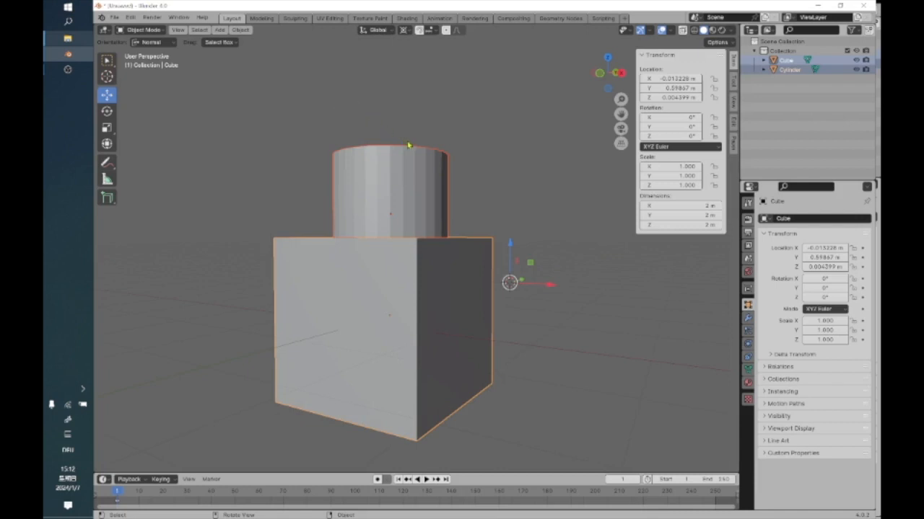
mouse_move(401, 154)
middle_down()
mouse_move(389, 179)
mouse_move(397, 171)
middle_up()
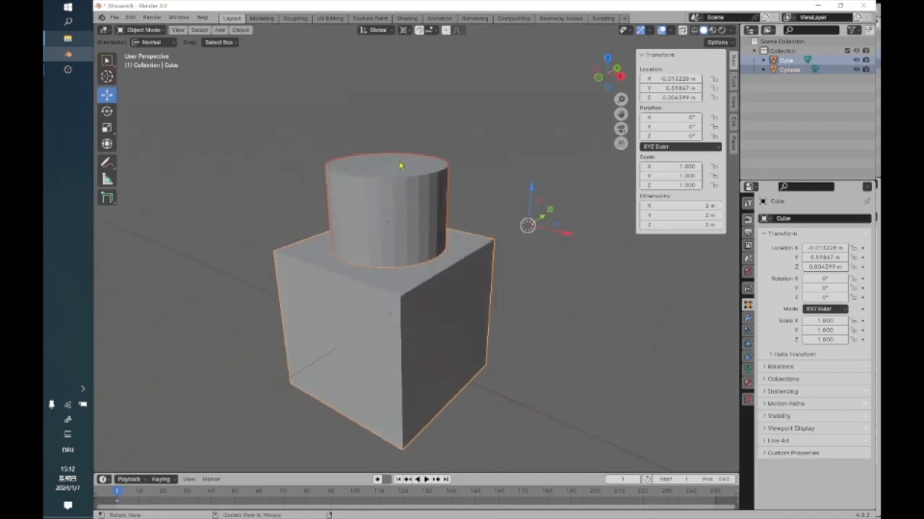
middle_drag(435, 222, 442, 198)
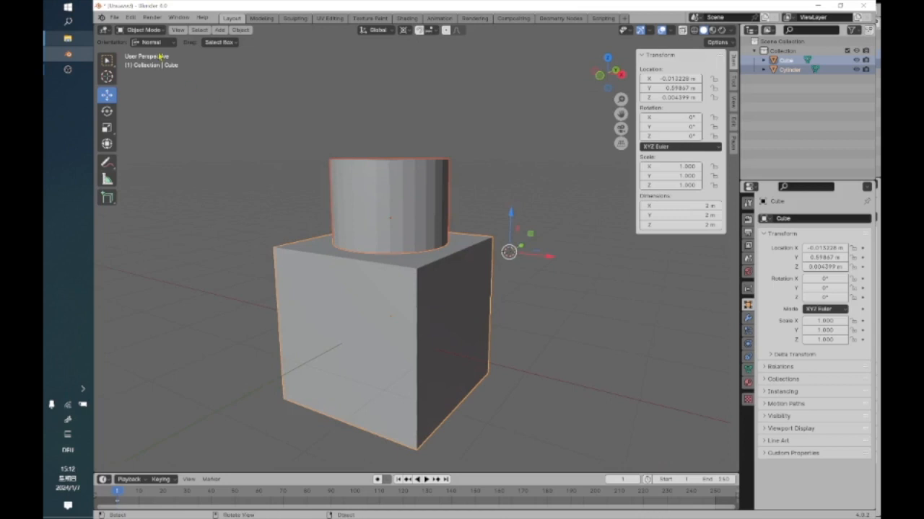
Apply the Bool Tool Auto Boolean Slice with the cube active and keep the cut-out disc selected.
click(240, 30)
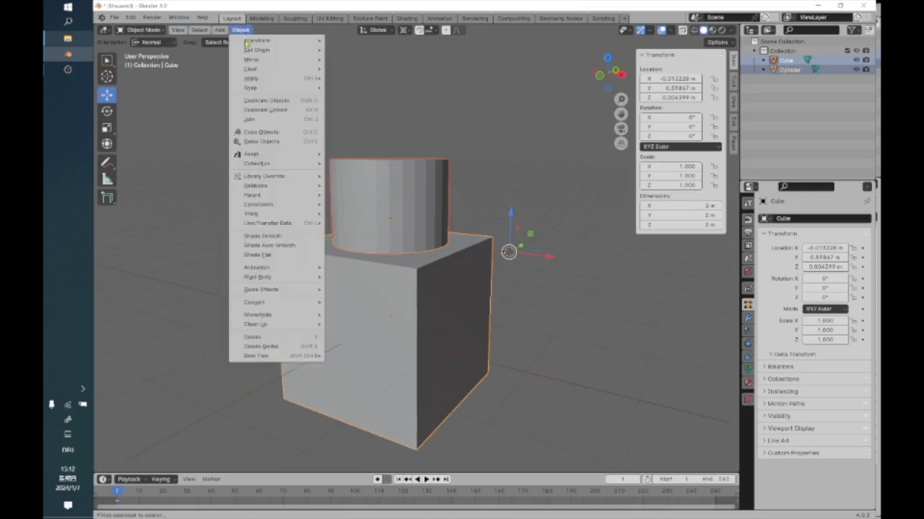
mouse_move(277, 357)
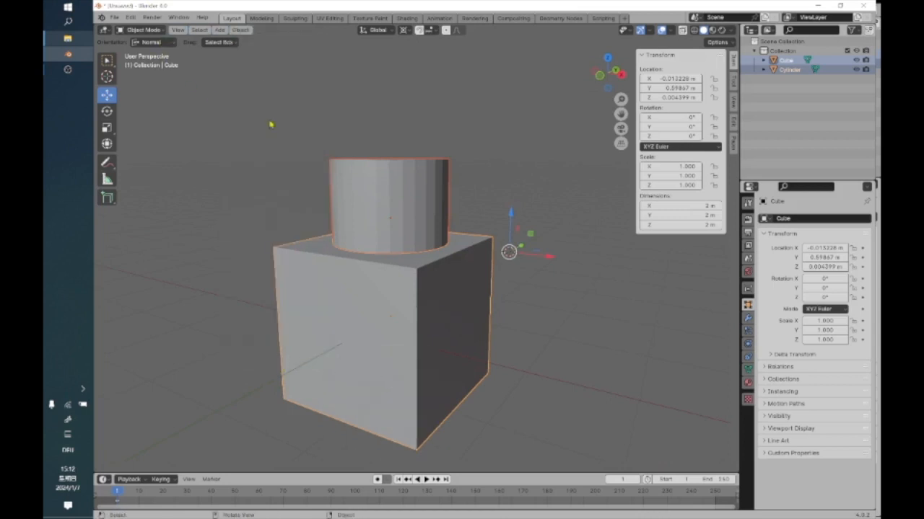
click(240, 29)
click(241, 30)
mouse_move(296, 356)
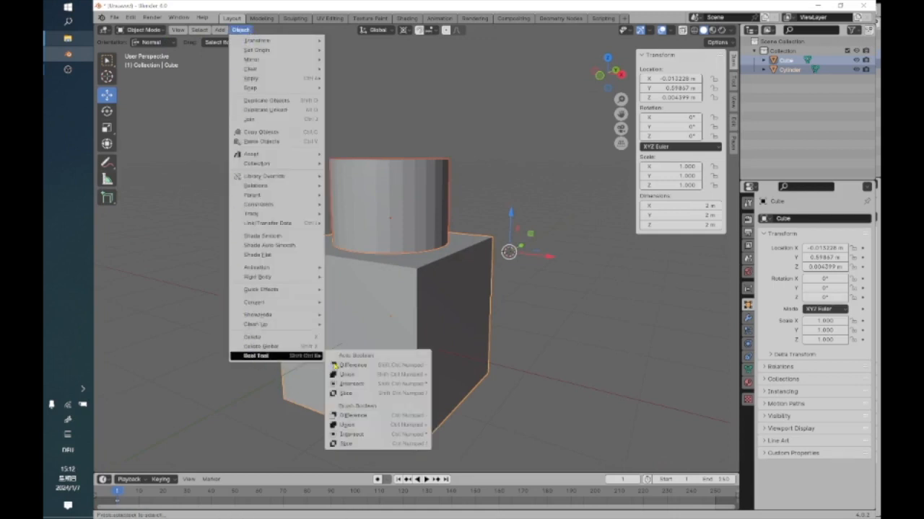
click(347, 393)
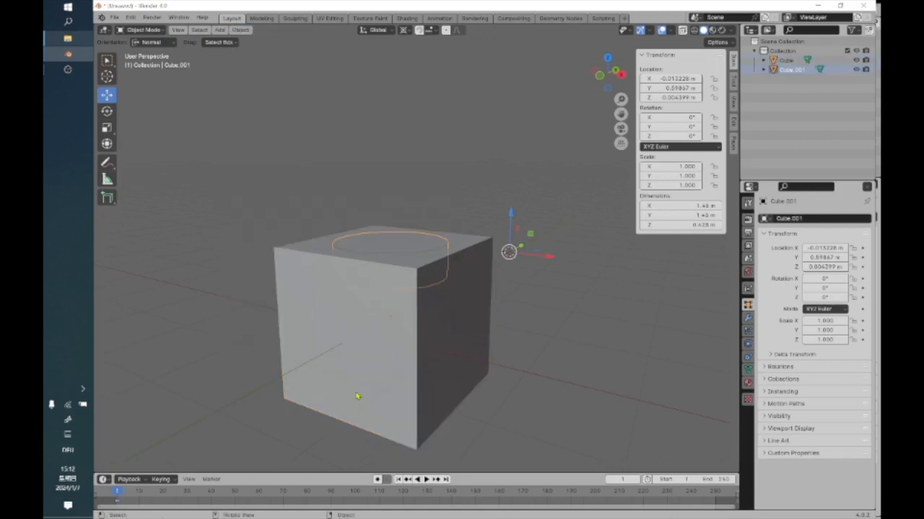
click(430, 190)
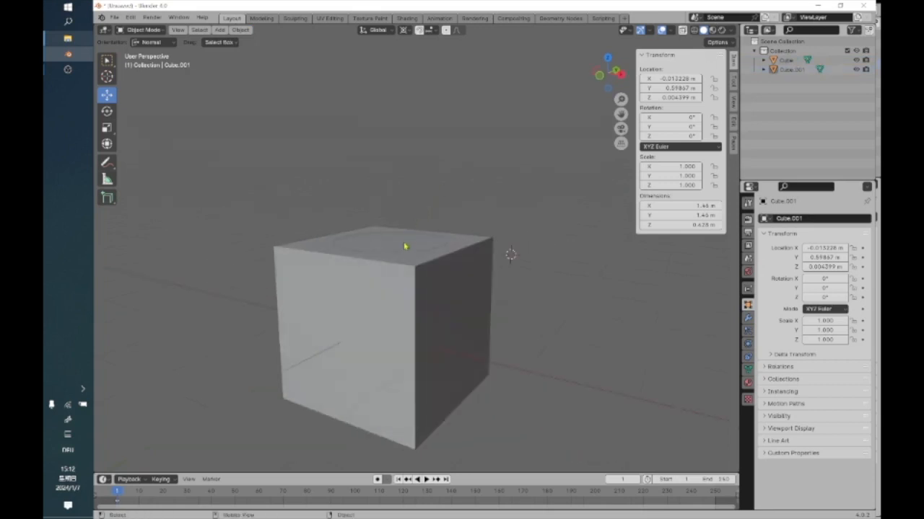
key(ctrl+z)
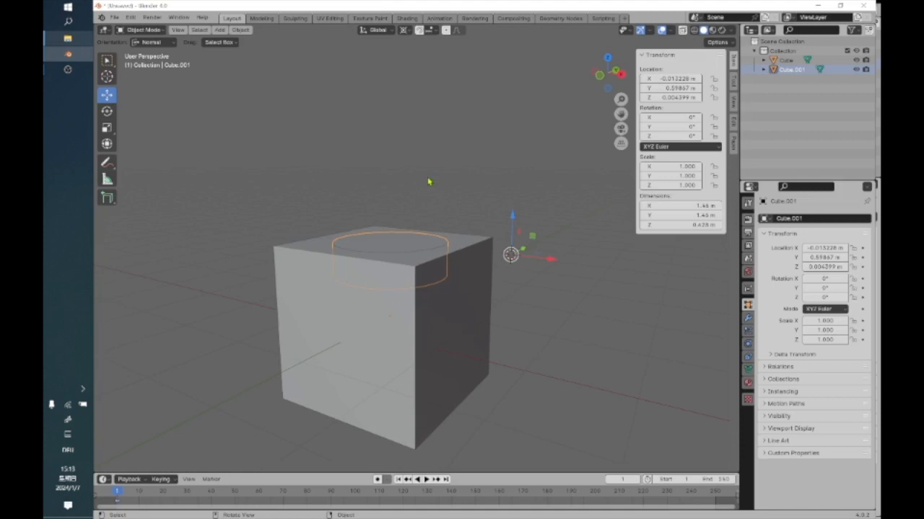
Move the sliced disc up about 1.29 m out of the cube and inspect the recess beneath it.
scroll(416, 183, down, 2)
scroll(365, 171, up, 2)
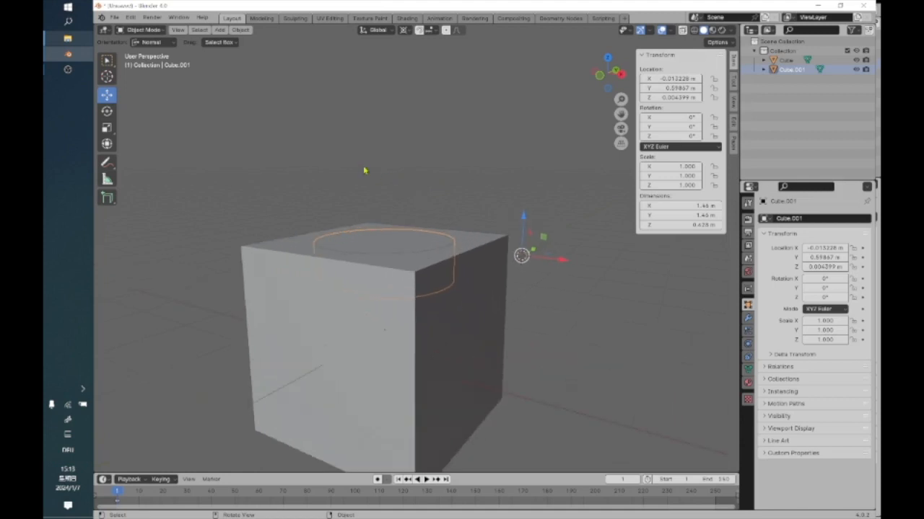
middle_drag(380, 210, 379, 231)
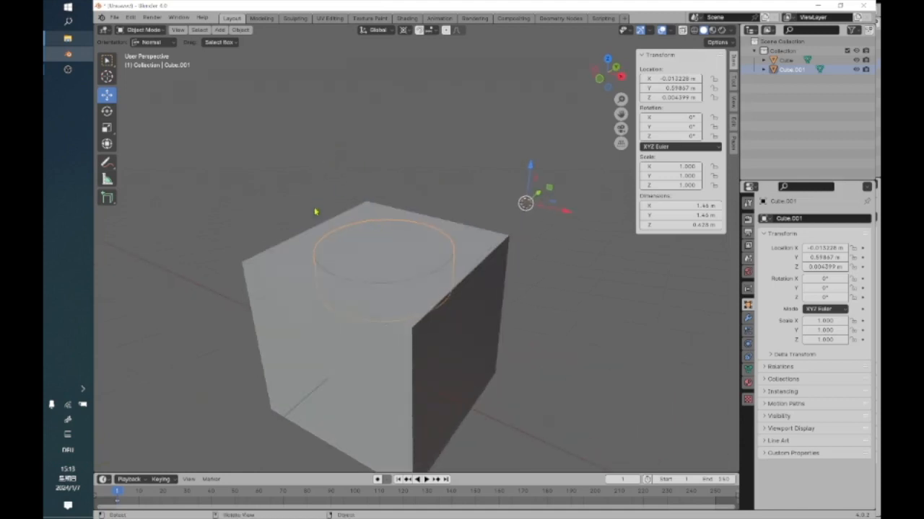
middle_drag(348, 143, 343, 181)
mouse_move(513, 212)
middle_down()
mouse_move(524, 200)
mouse_move(514, 218)
middle_up()
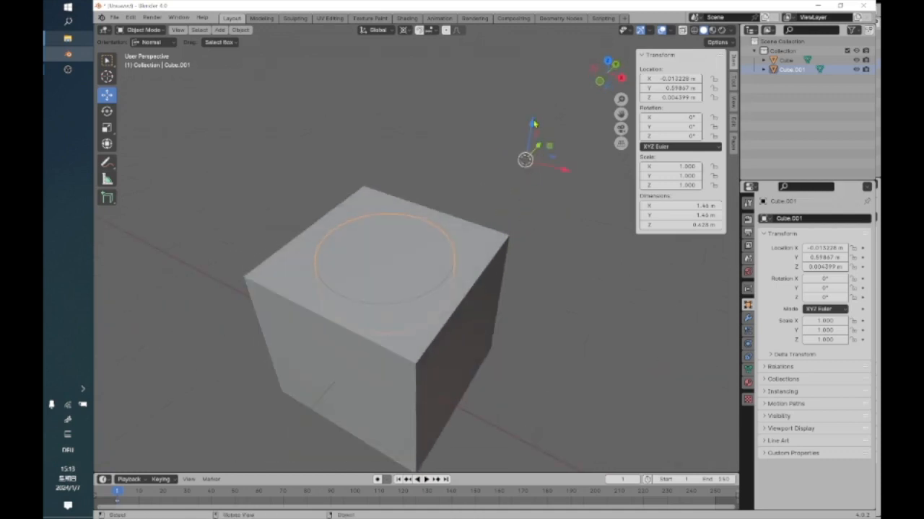
drag(534, 124, 496, 162)
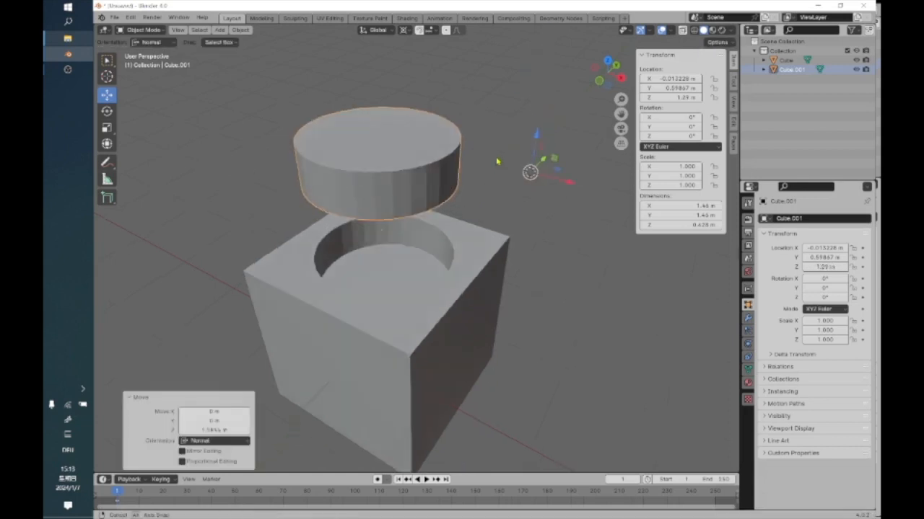
middle_drag(496, 162, 495, 203)
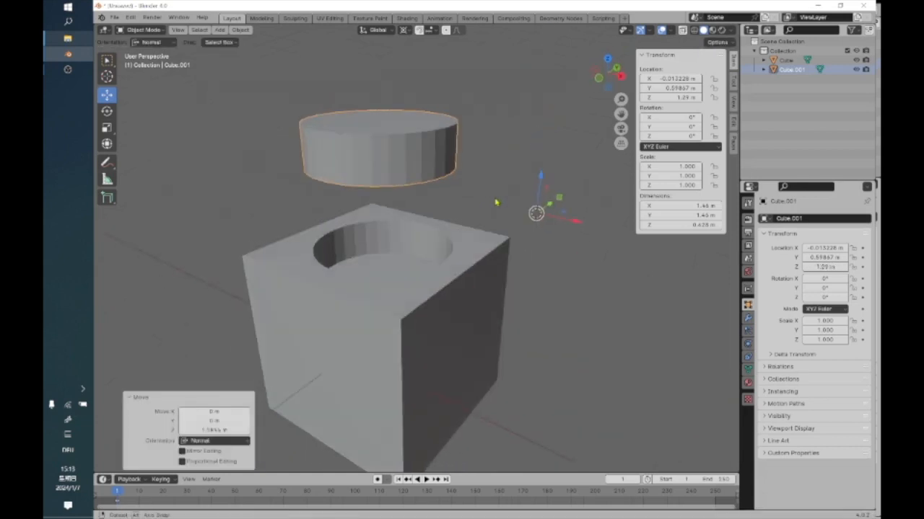
middle_drag(435, 289, 426, 304)
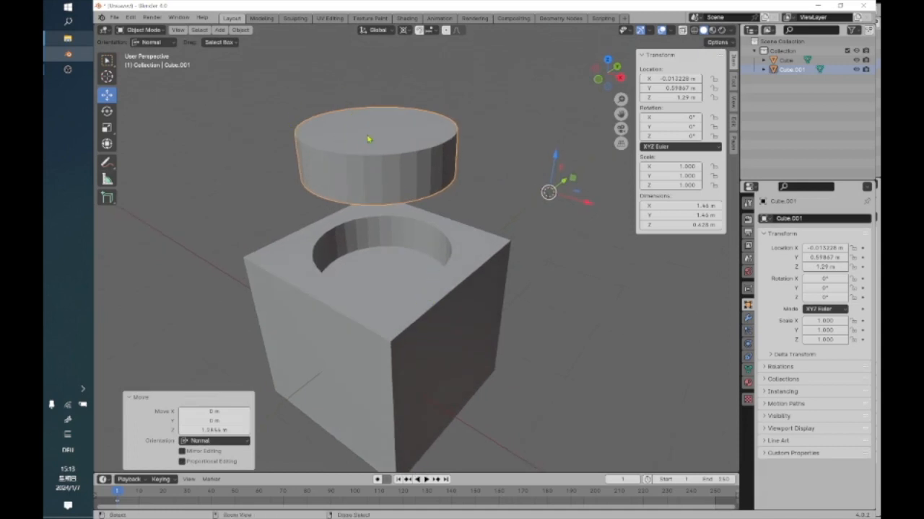
Undo the disc's move and the slice to bring back the original cube and cylinder.
key(ctrl+z)
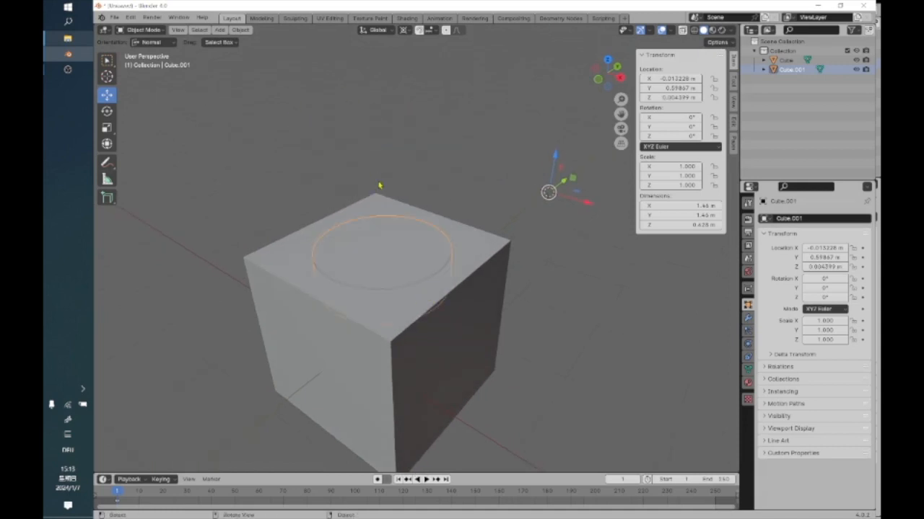
key(ctrl+z)
key(ctrl+z)
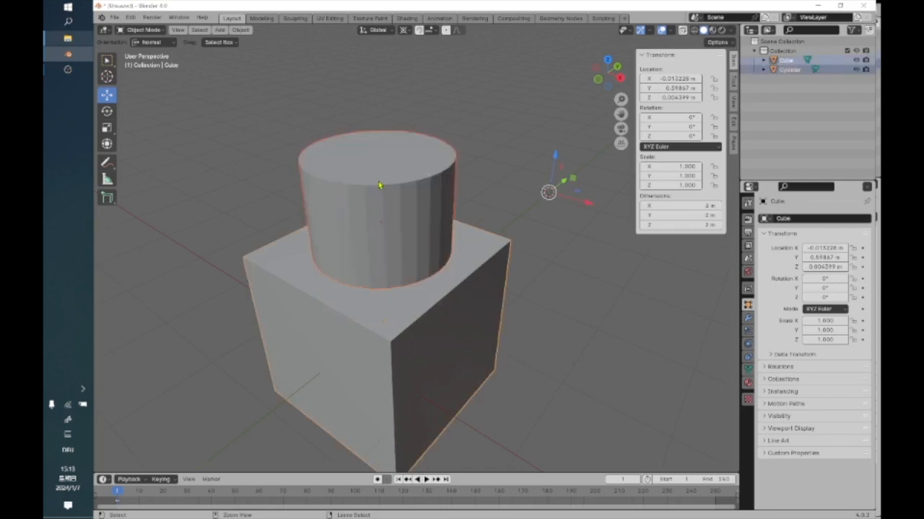
Reselect the cube and the cylinder with the cylinder active, and apply the Bool Tool Auto Boolean Slice.
click(503, 144)
click(444, 345)
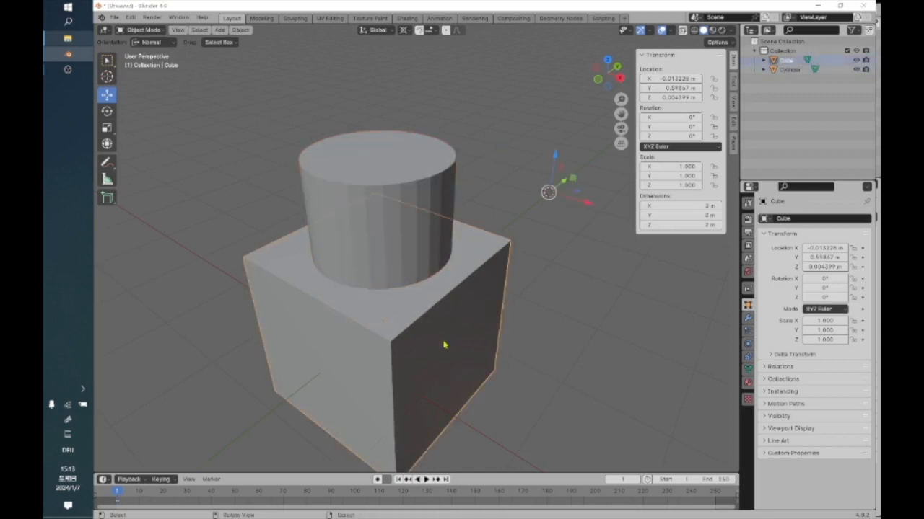
shift+click(413, 178)
click(241, 29)
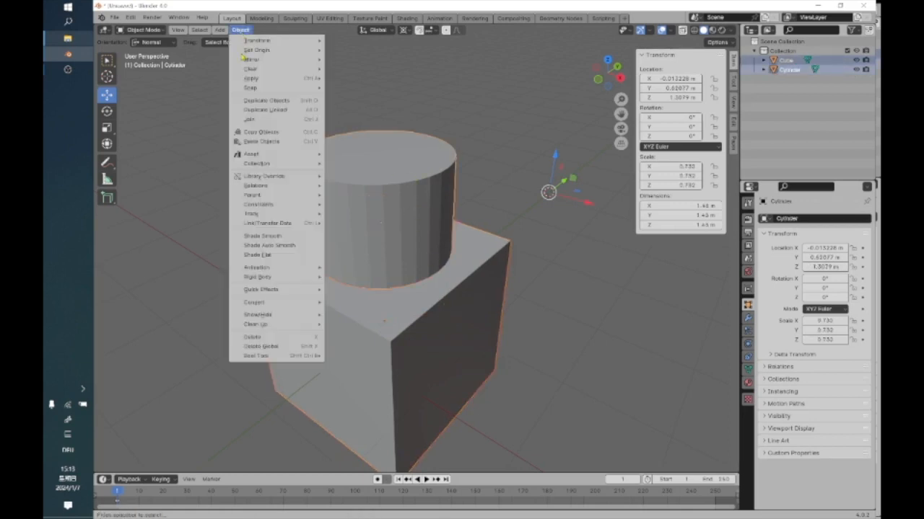
mouse_move(274, 356)
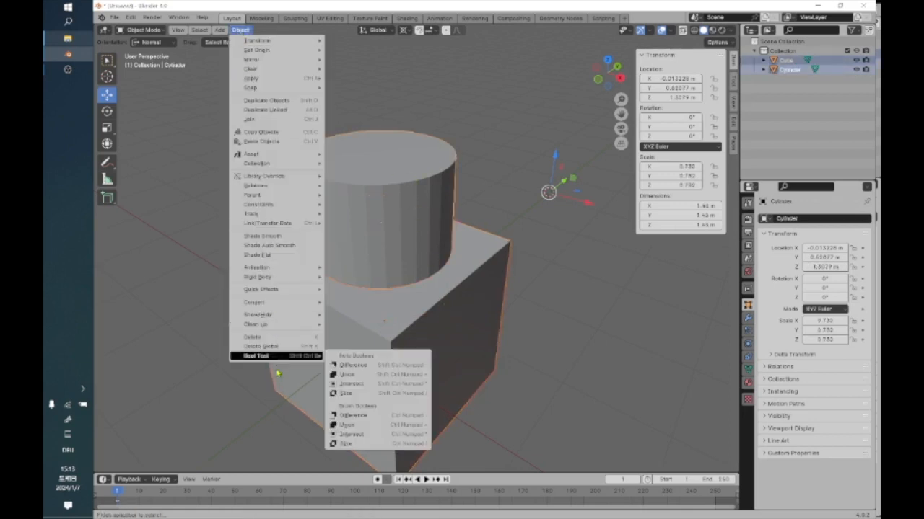
click(366, 394)
middle_drag(428, 387, 437, 267)
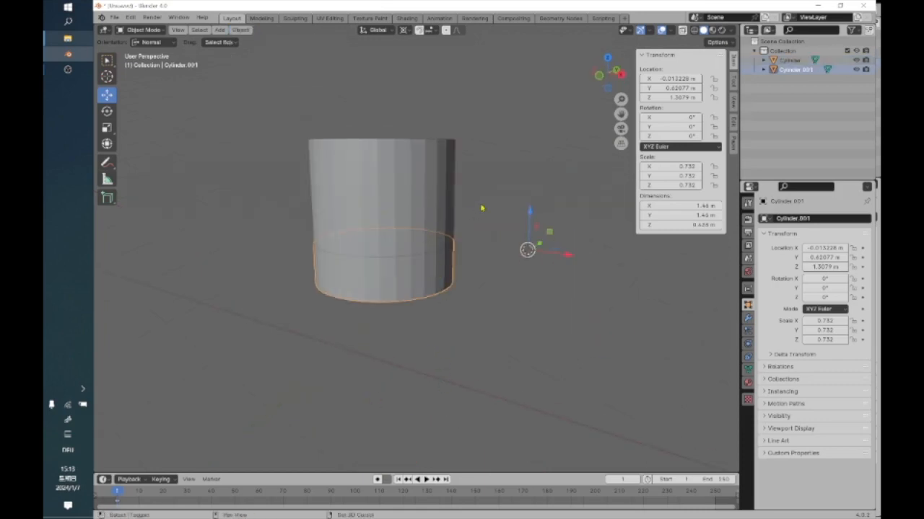
Select the upper piece of the sliced cylinder and move it up about 1.12 m along Z.
click(402, 200)
click(499, 215)
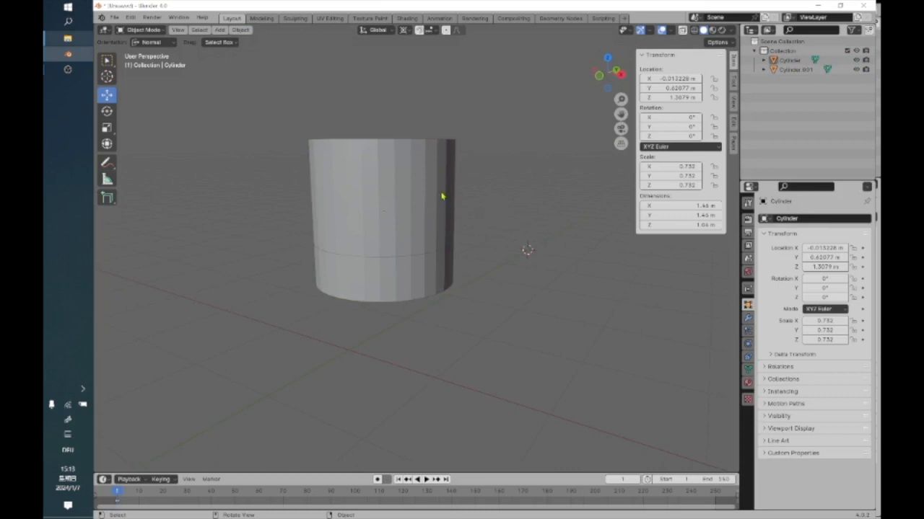
click(408, 201)
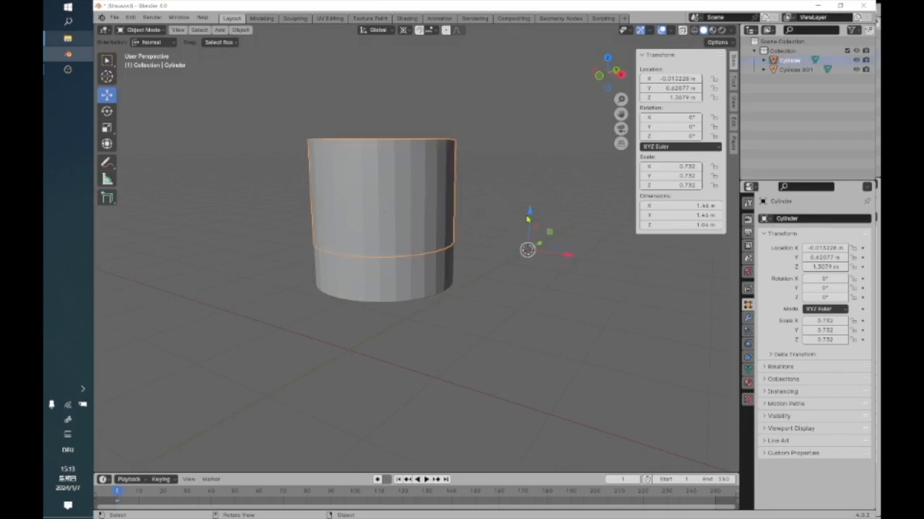
drag(529, 210, 531, 148)
Examine the two separated cylinder pieces from several angles and bring up the object commands.
alt+drag(489, 205, 487, 221)
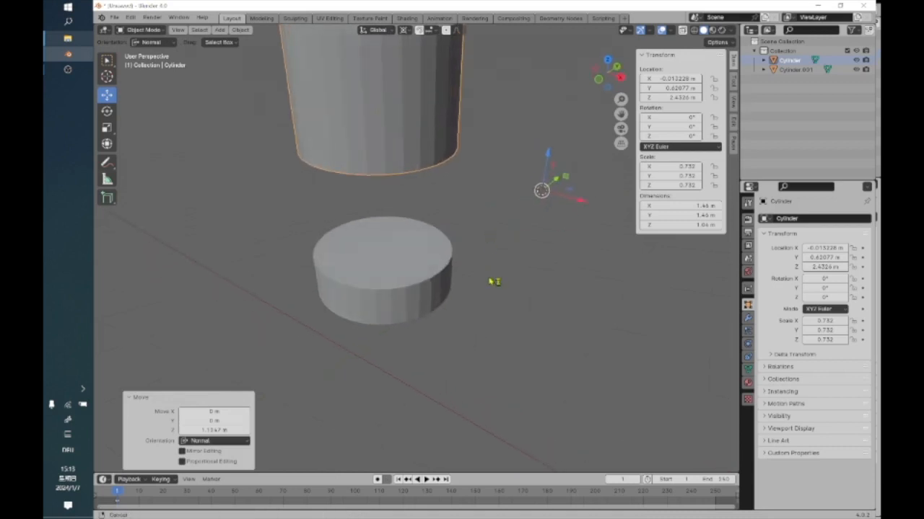
alt+shift+drag(495, 281, 483, 305)
scroll(484, 278, down, 2)
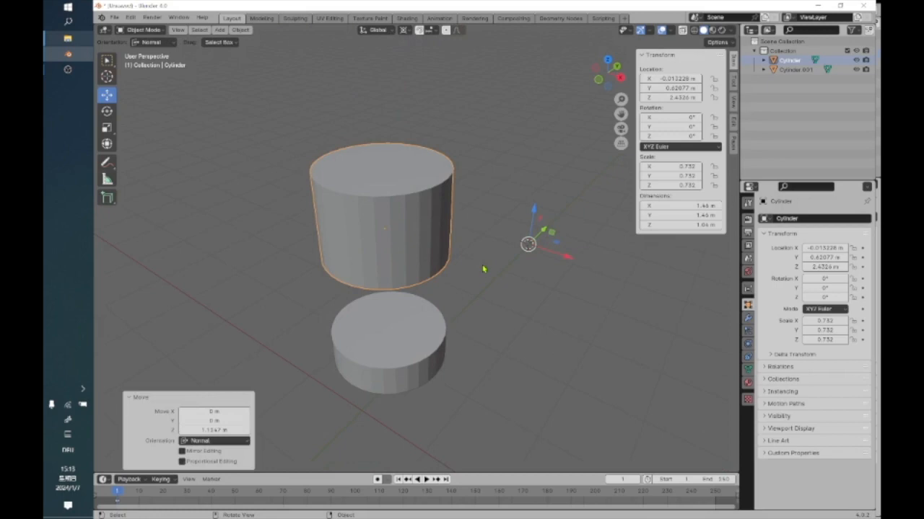
middle_drag(412, 268, 294, 256)
middle_drag(363, 235, 488, 238)
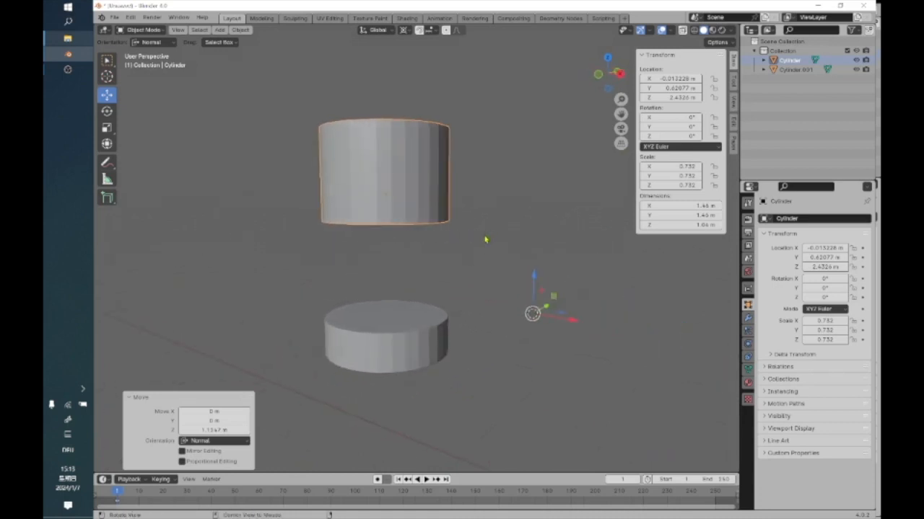
middle_drag(439, 265, 450, 262)
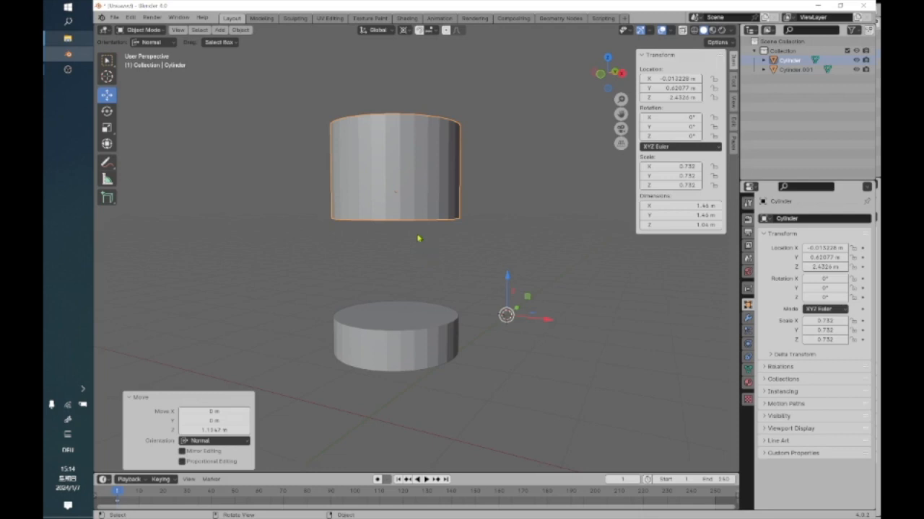
scroll(415, 233, up, 1)
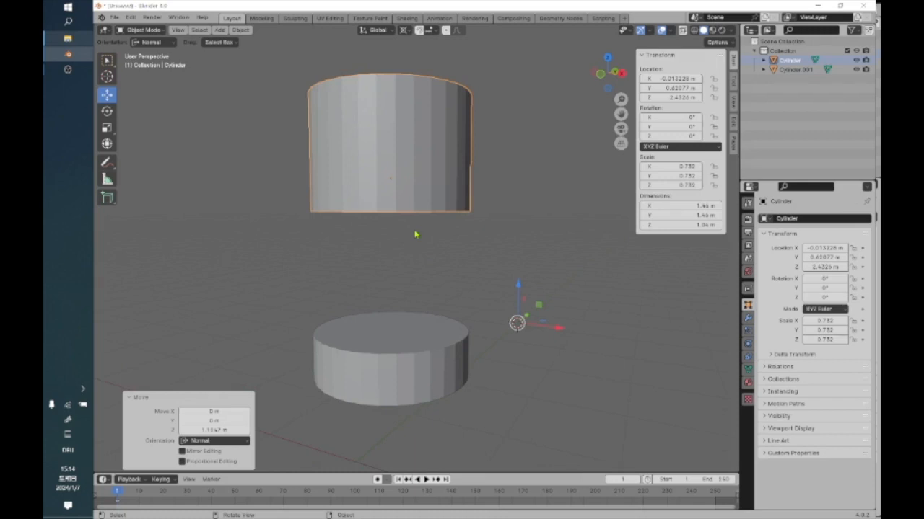
click(241, 31)
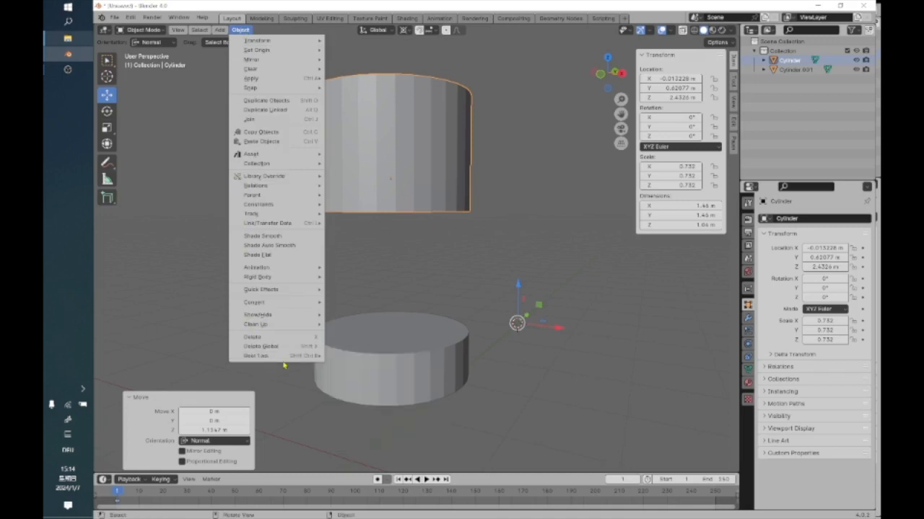
mouse_move(292, 356)
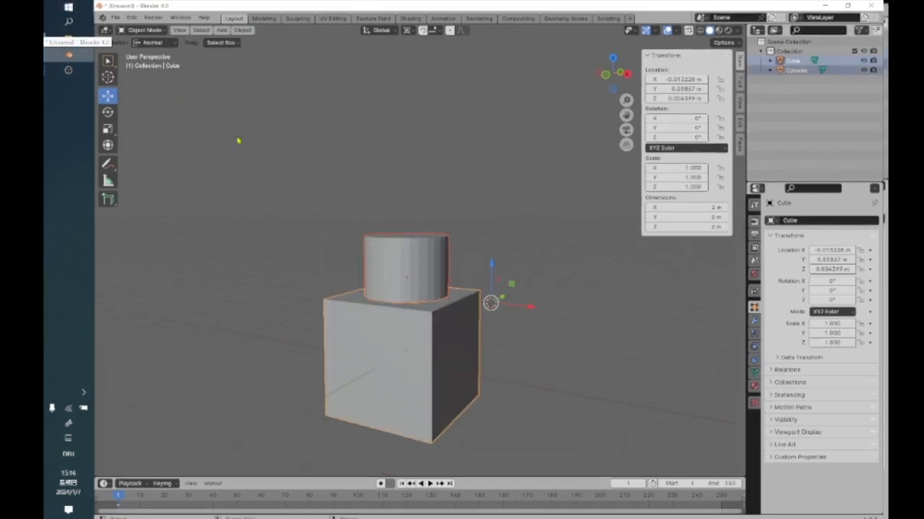
Select the cube and the cylinder together, with the cylinder active, and switch both to Edit Mode.
click(281, 205)
middle_drag(281, 205, 375, 269)
scroll(376, 268, up, 3)
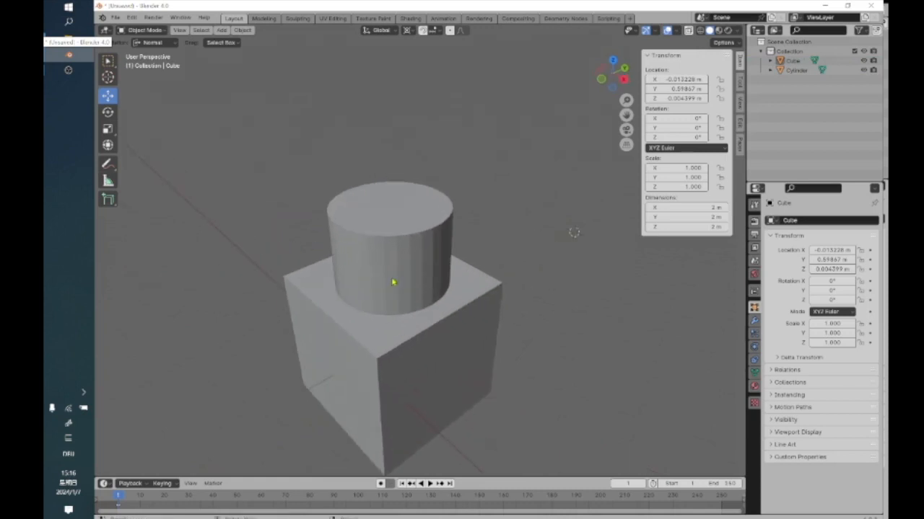
click(354, 327)
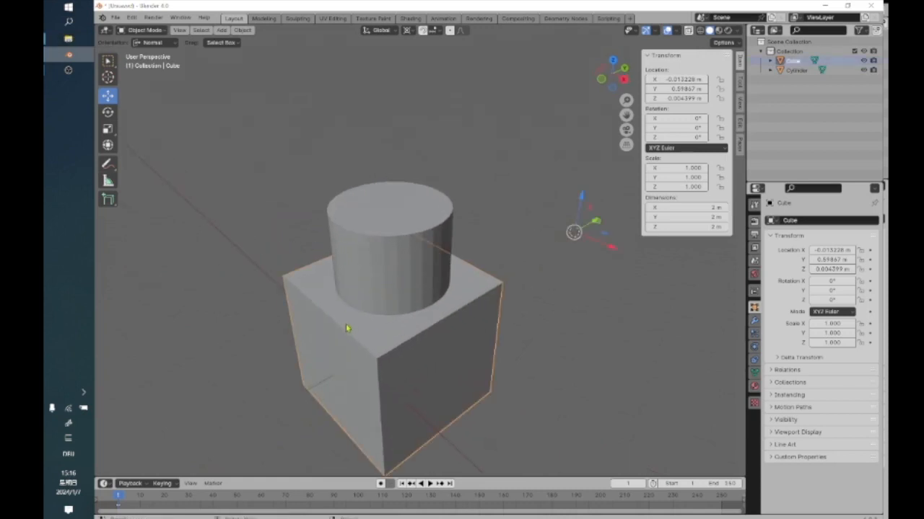
shift+click(353, 209)
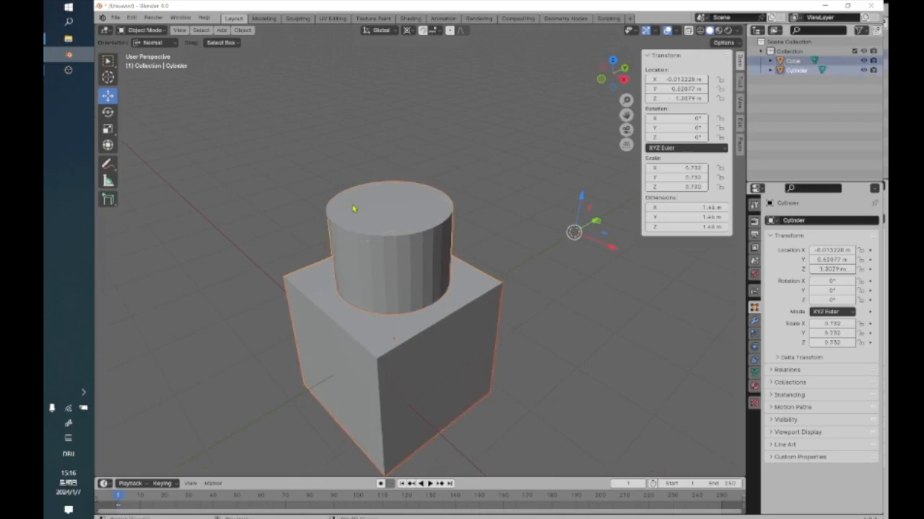
click(139, 30)
click(142, 51)
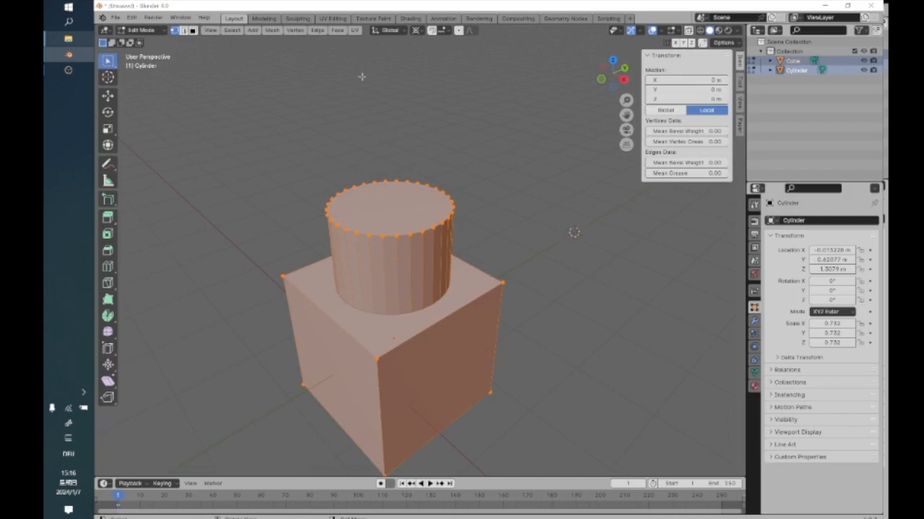
Deselect all geometry of the cube and cylinder meshes.
click(336, 31)
click(502, 189)
scroll(503, 190, up, 2)
scroll(503, 192, down, 2)
scroll(502, 192, down, 1)
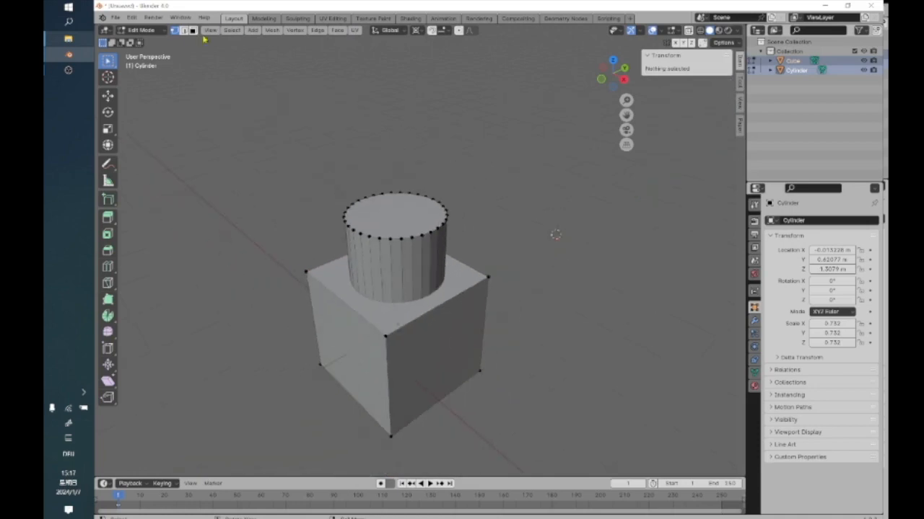
Return the cube and the cylinder from Edit Mode to Object Mode.
click(160, 32)
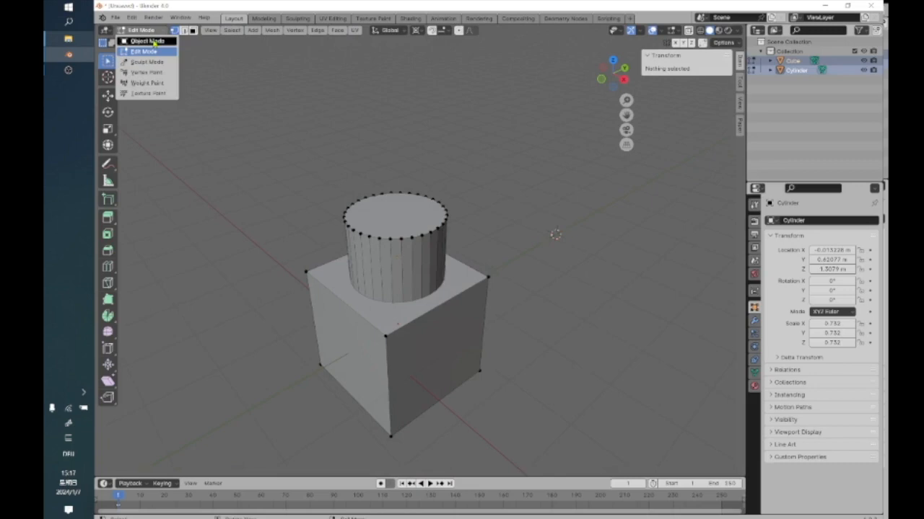
click(157, 40)
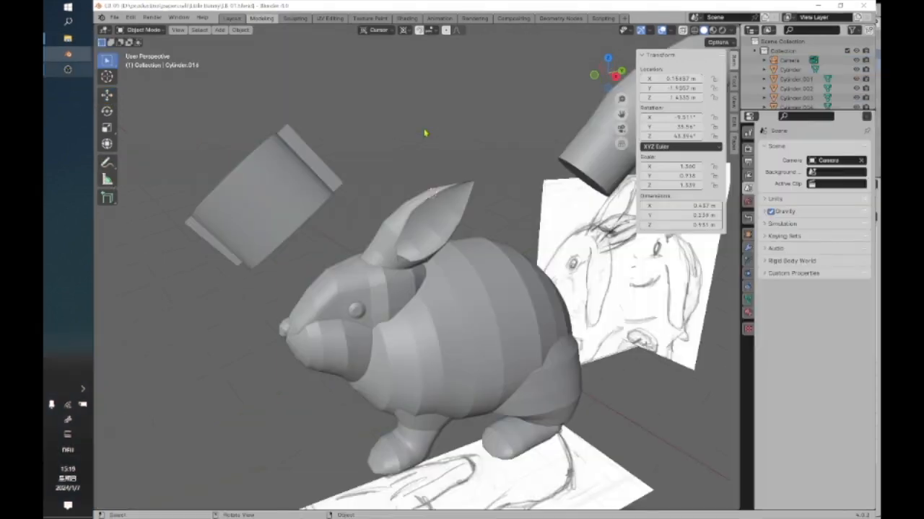
Select the bunny's hind thigh and body, with the body active, and subtract the thigh using Bool Tool Auto Boolean Difference.
middle_drag(433, 347, 457, 335)
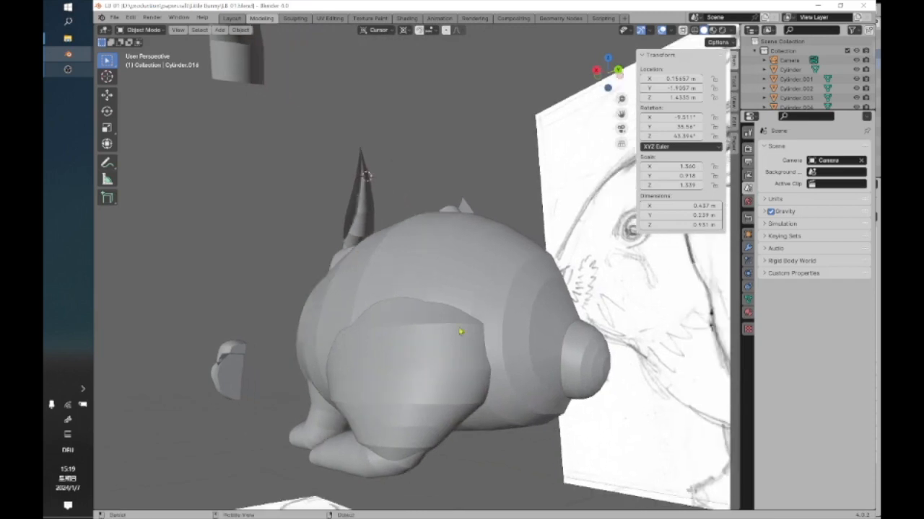
click(434, 349)
middle_drag(433, 364, 443, 427)
click(471, 312)
click(443, 412)
shift+click(469, 307)
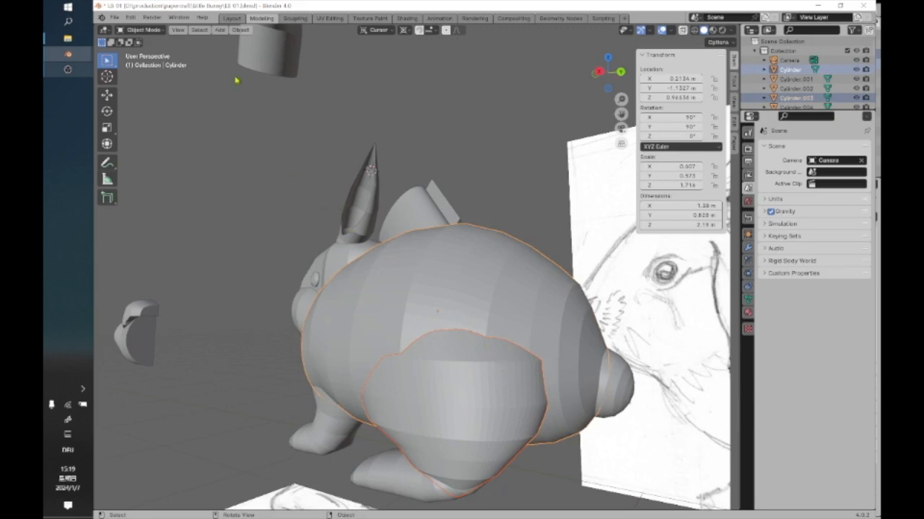
click(240, 30)
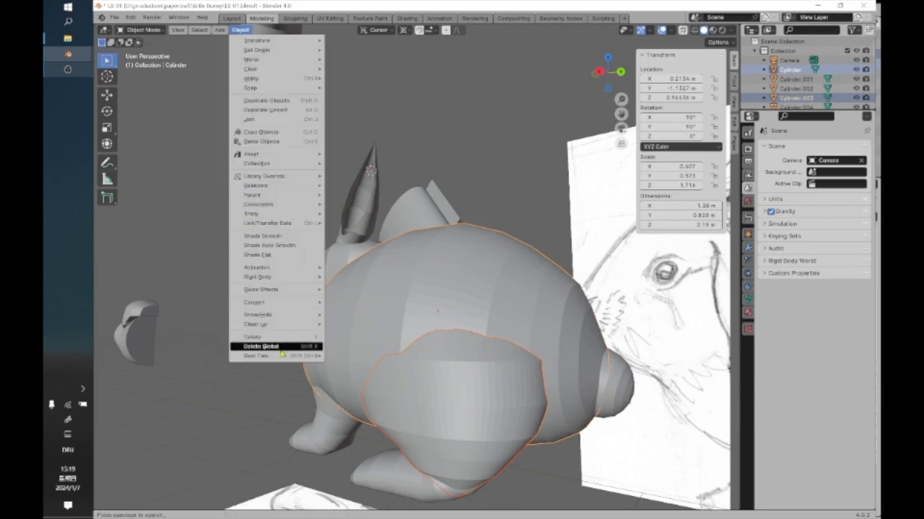
mouse_move(282, 359)
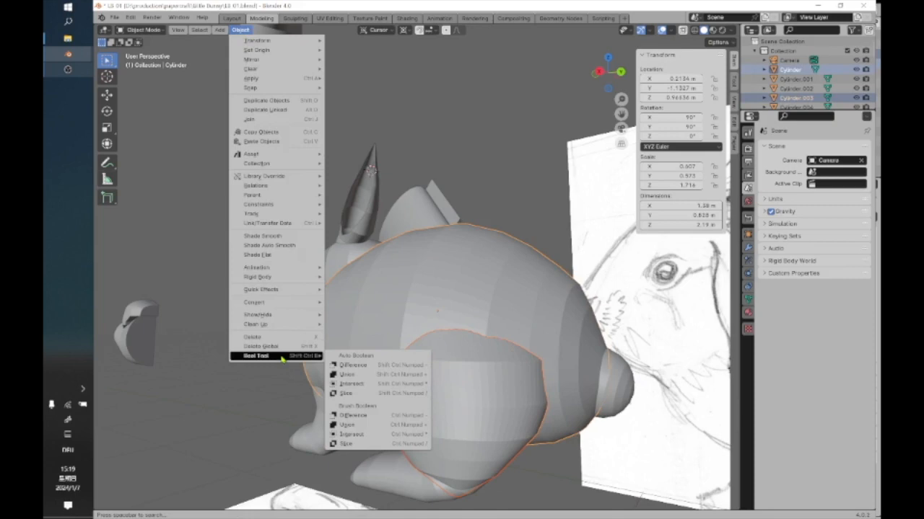
click(346, 365)
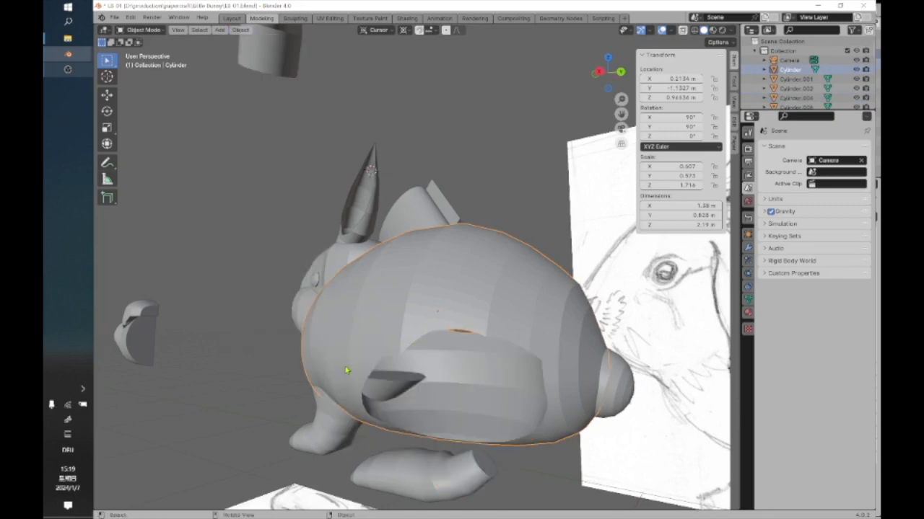
Inspect the cut in the bunny's body from several angles and undo the Difference.
middle_drag(513, 437, 530, 428)
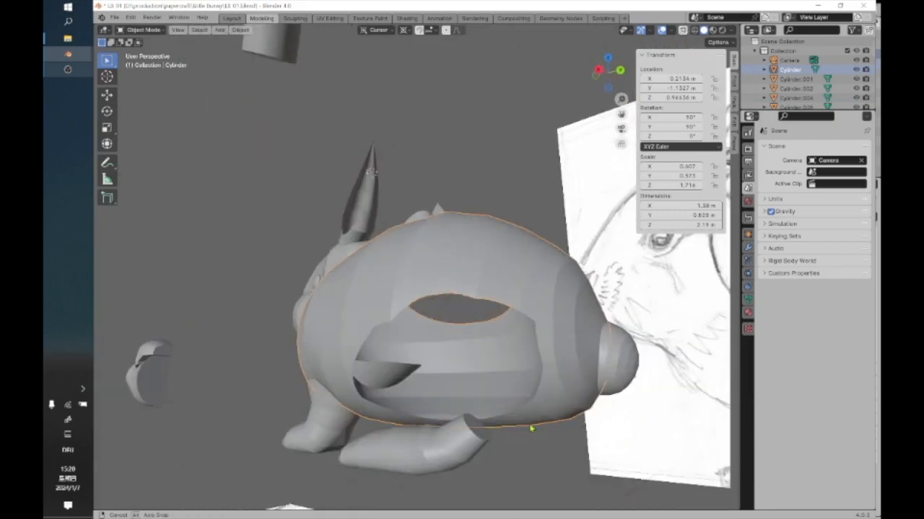
mouse_move(472, 349)
middle_down()
mouse_move(483, 370)
mouse_move(458, 387)
mouse_move(439, 386)
mouse_move(434, 364)
mouse_move(450, 350)
mouse_move(445, 380)
mouse_move(427, 374)
mouse_move(424, 252)
mouse_move(390, 249)
mouse_move(419, 251)
middle_up()
scroll(479, 370, up, 3)
scroll(479, 371, down, 3)
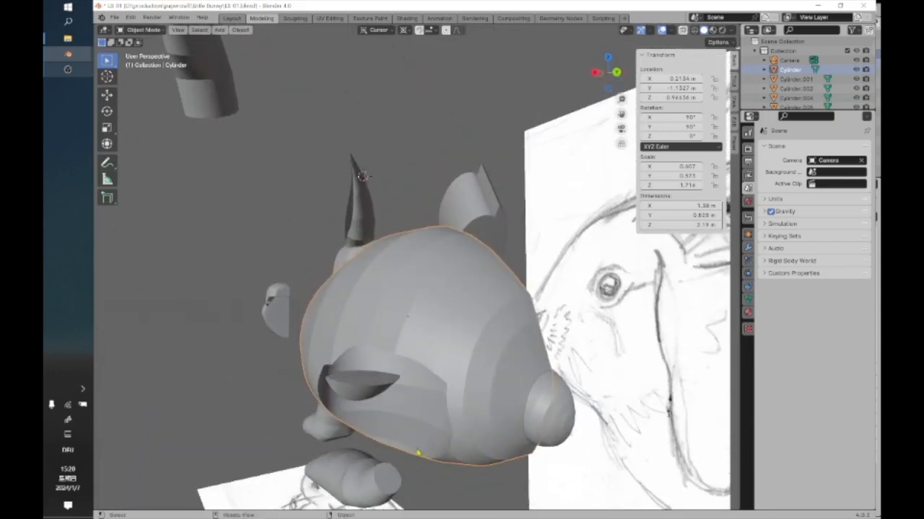
middle_drag(466, 469, 456, 243)
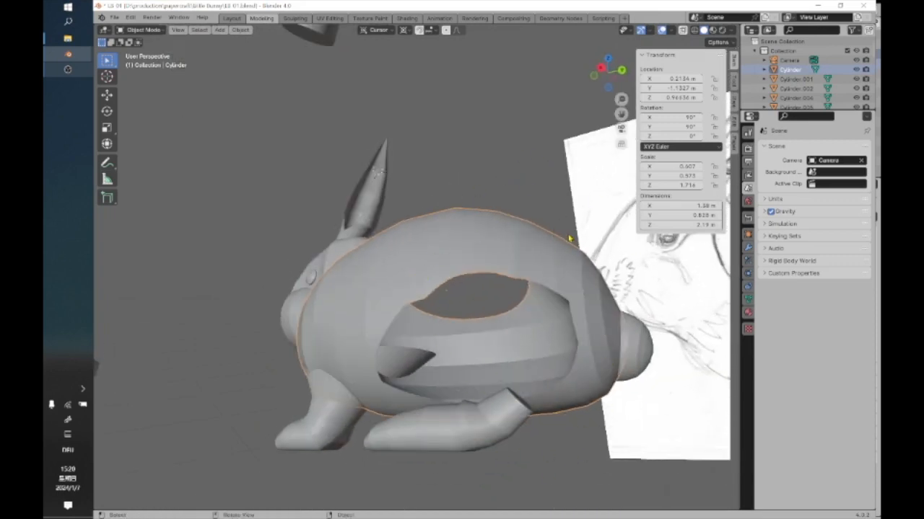
middle_drag(505, 366, 418, 292)
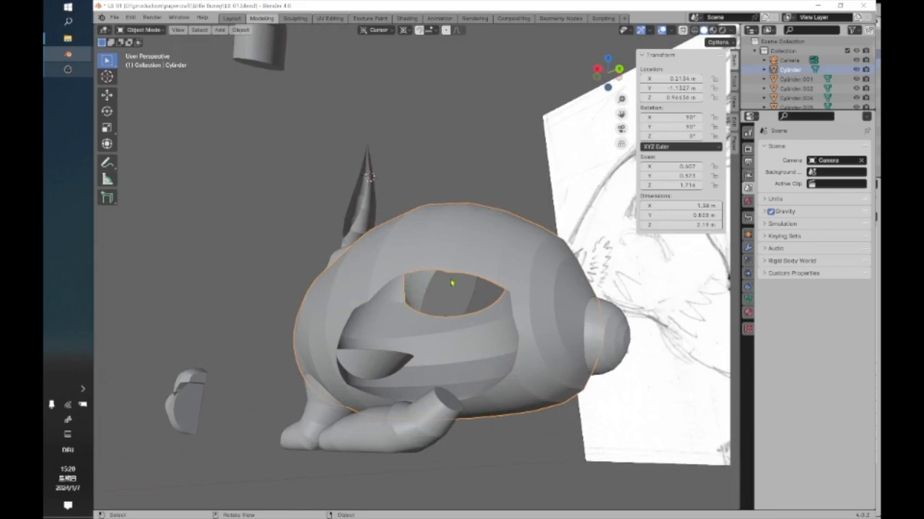
middle_drag(421, 322, 455, 315)
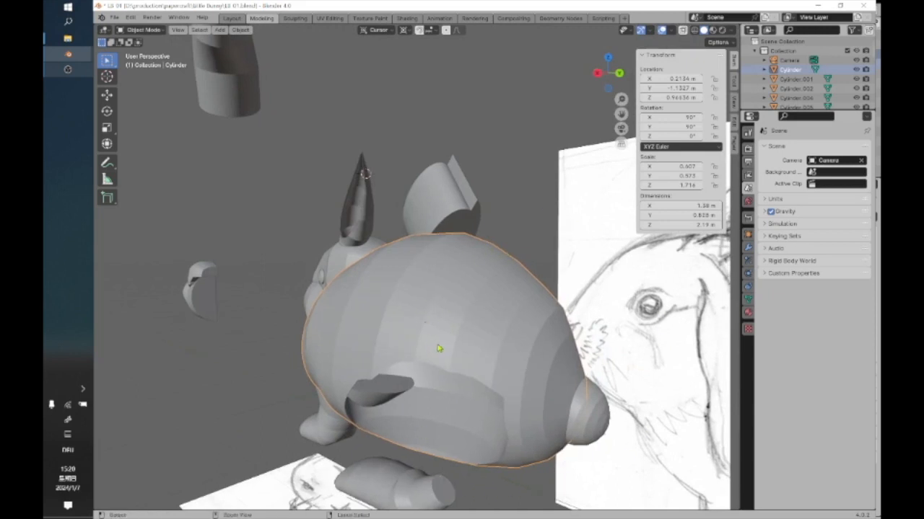
key(ctrl+z)
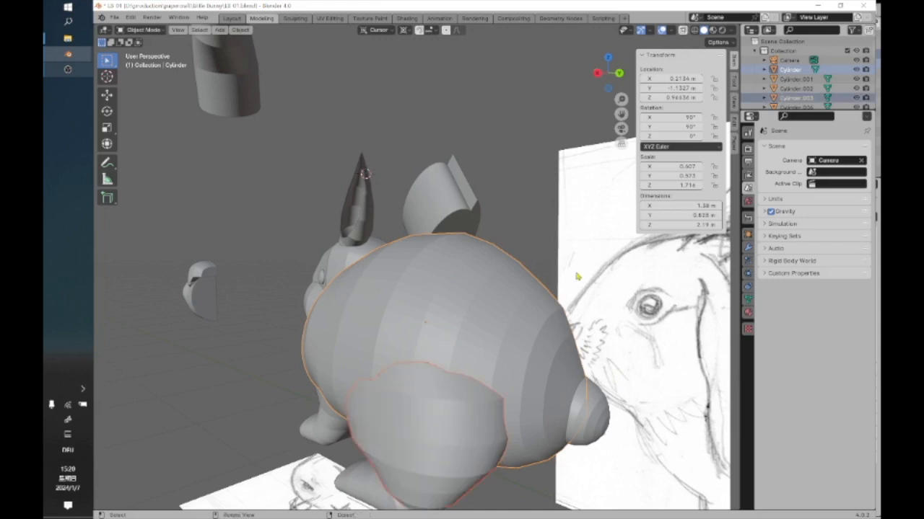
Isolate the bunny's body in Local View and inspect its surface up close.
click(178, 31)
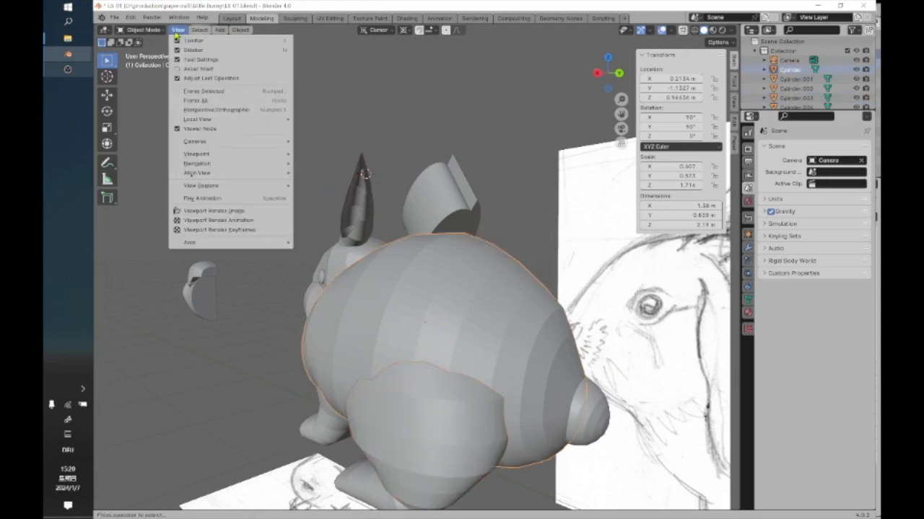
mouse_move(213, 148)
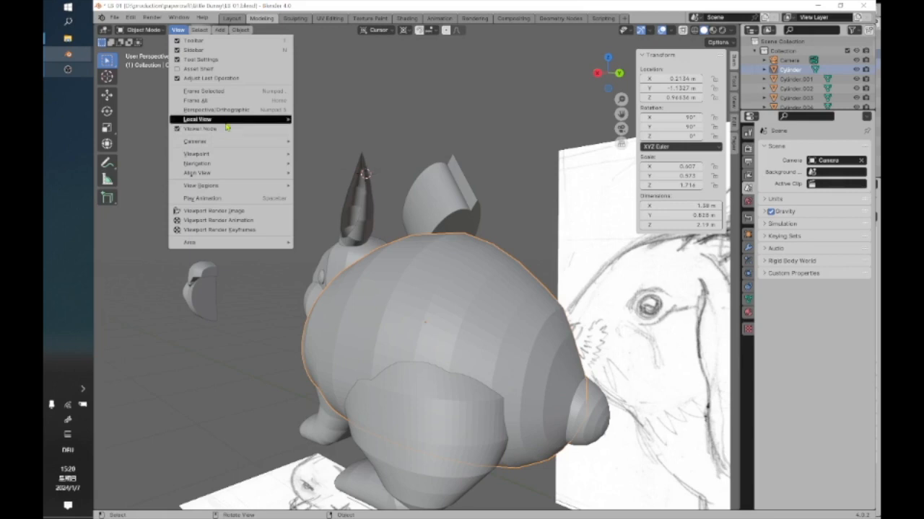
mouse_move(281, 119)
click(341, 123)
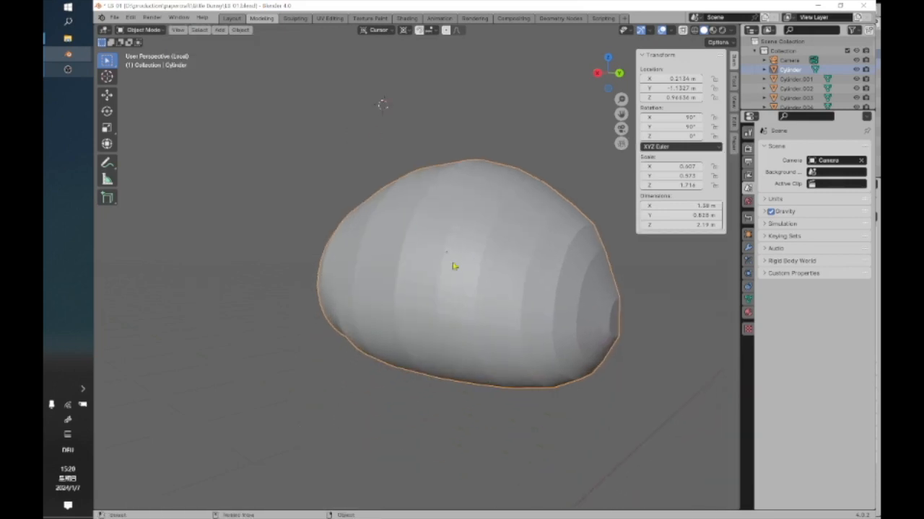
middle_drag(425, 329, 409, 253)
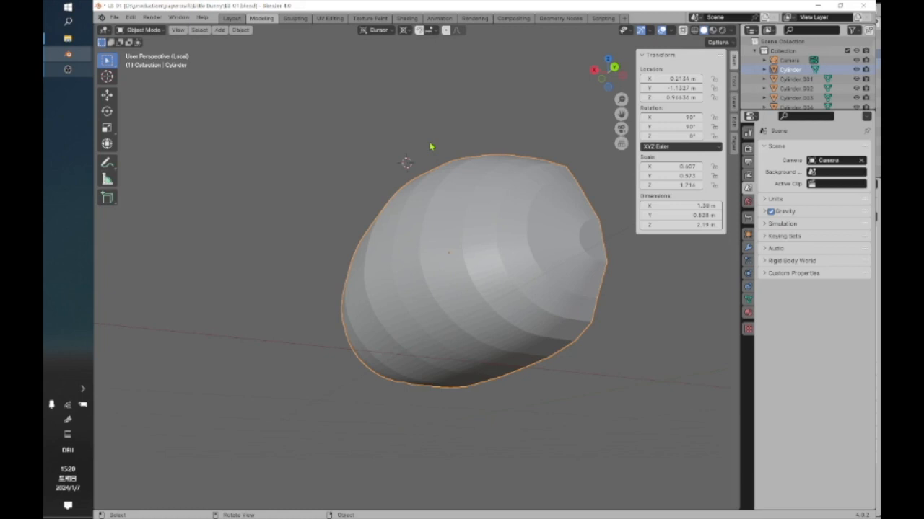
scroll(430, 147, up, 2)
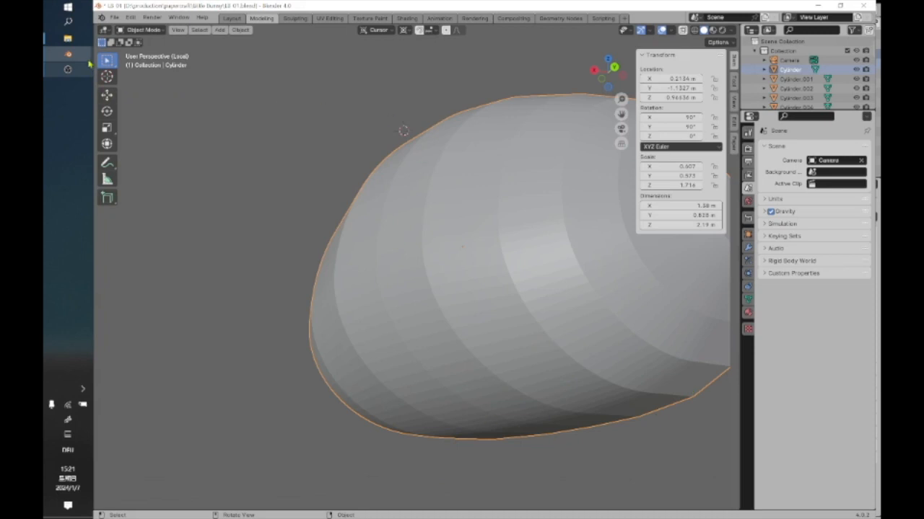
Switch to the Blender window containing the cube and cylinder and bring up its file commands.
mouse_move(79, 58)
click(138, 63)
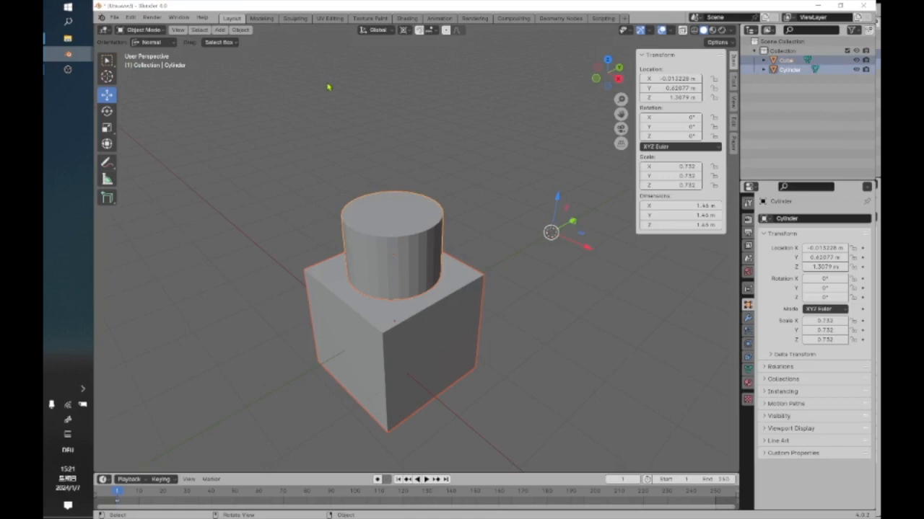
click(117, 20)
mouse_move(122, 52)
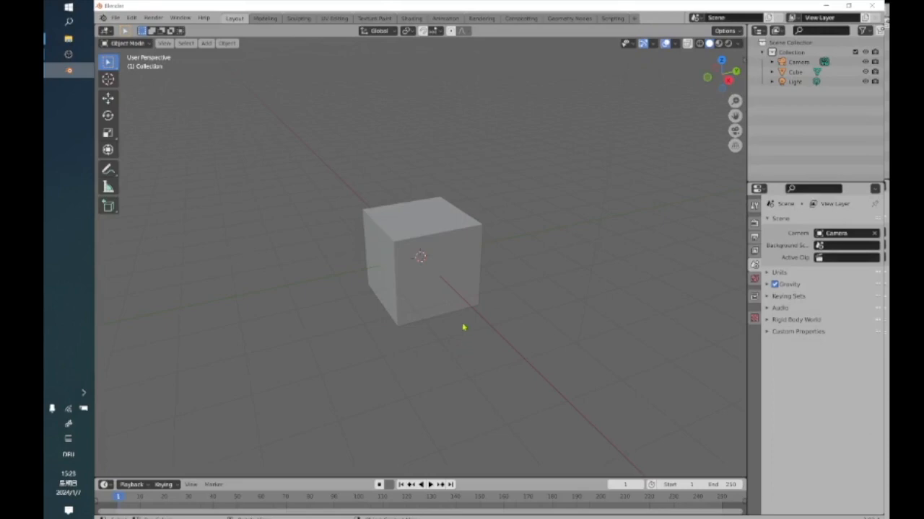
scroll(472, 330, up, 5)
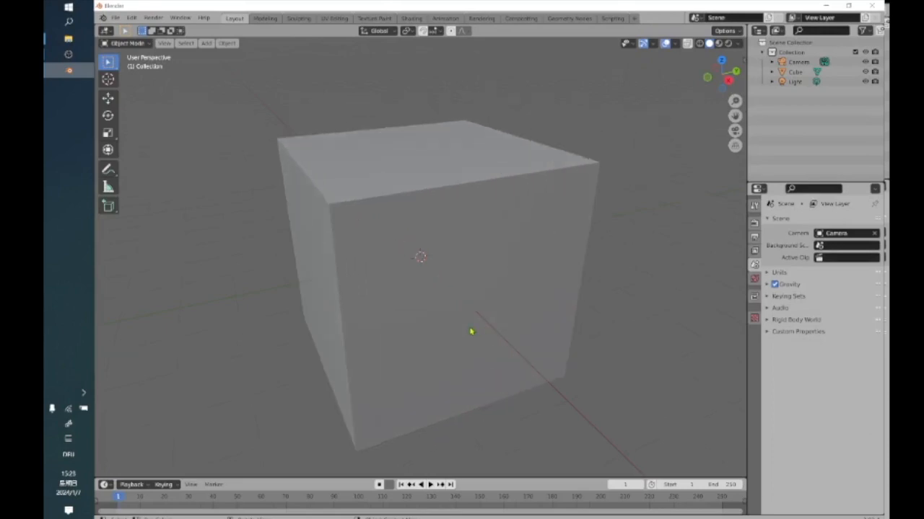
scroll(471, 331, down, 1)
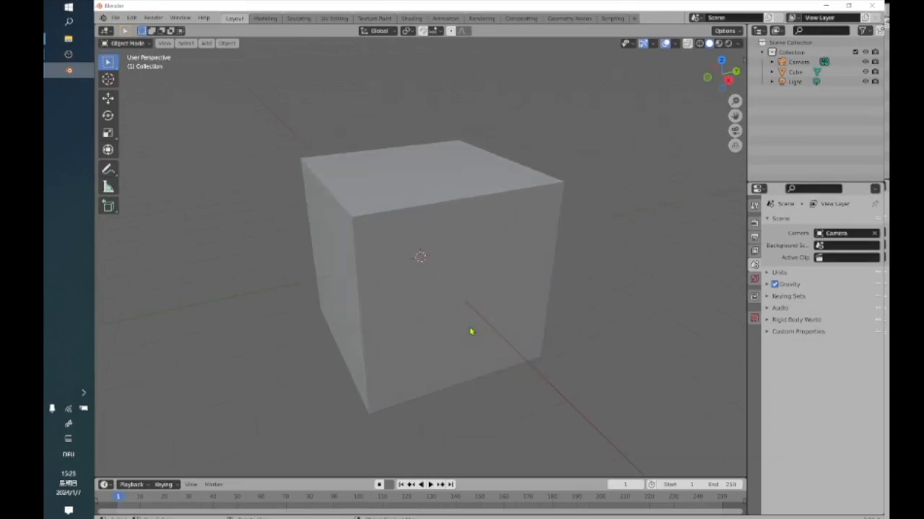
scroll(471, 331, down, 2)
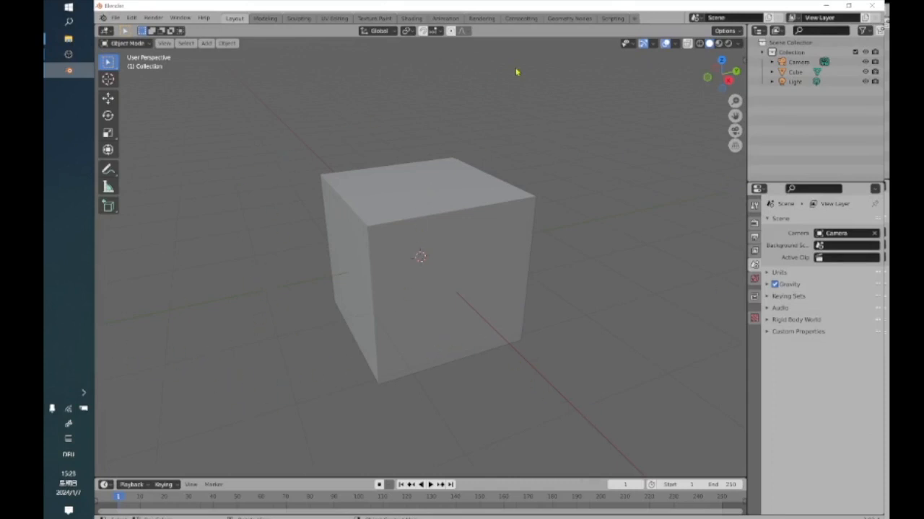
scroll(368, 258, up, 1)
scroll(368, 258, down, 2)
scroll(368, 258, up, 2)
scroll(368, 259, down, 2)
scroll(368, 259, up, 1)
scroll(368, 258, up, 1)
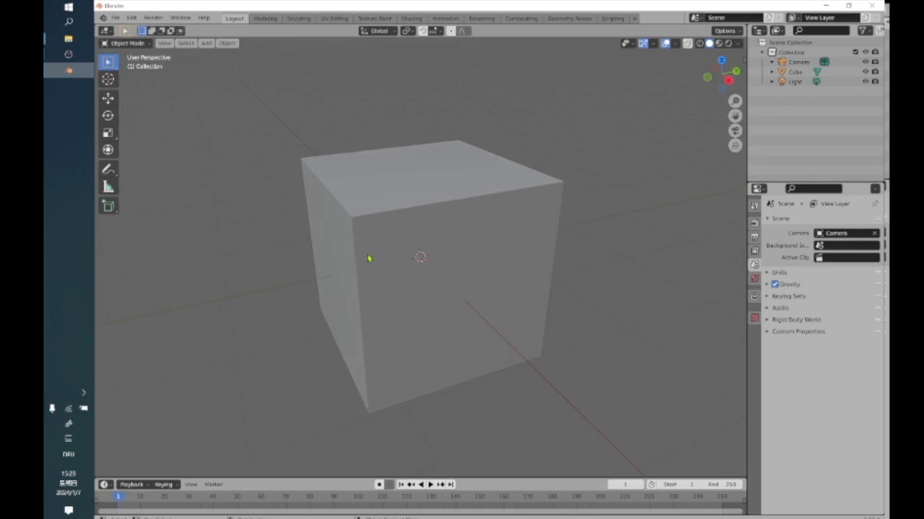
scroll(337, 262, down, 1)
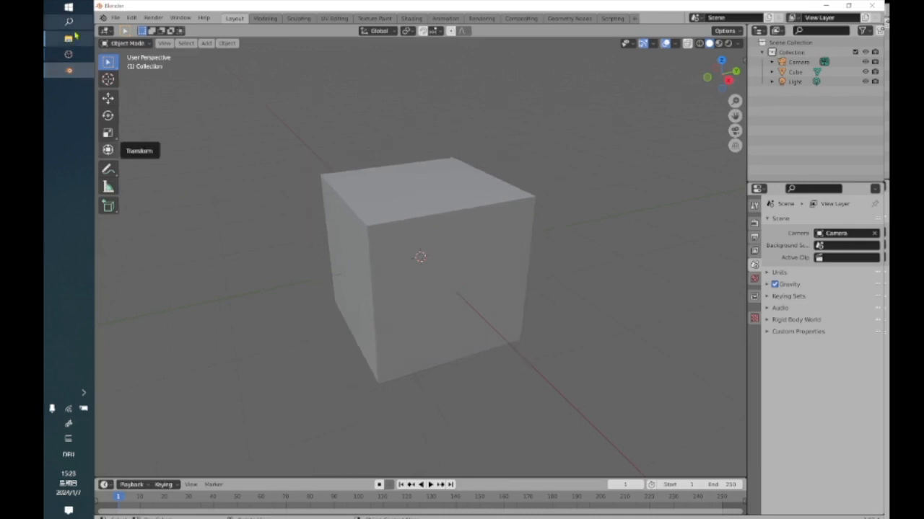
Switch to File Explorer, go back to the papercraft folder and open the Little Bunny folder.
mouse_move(69, 38)
click(139, 68)
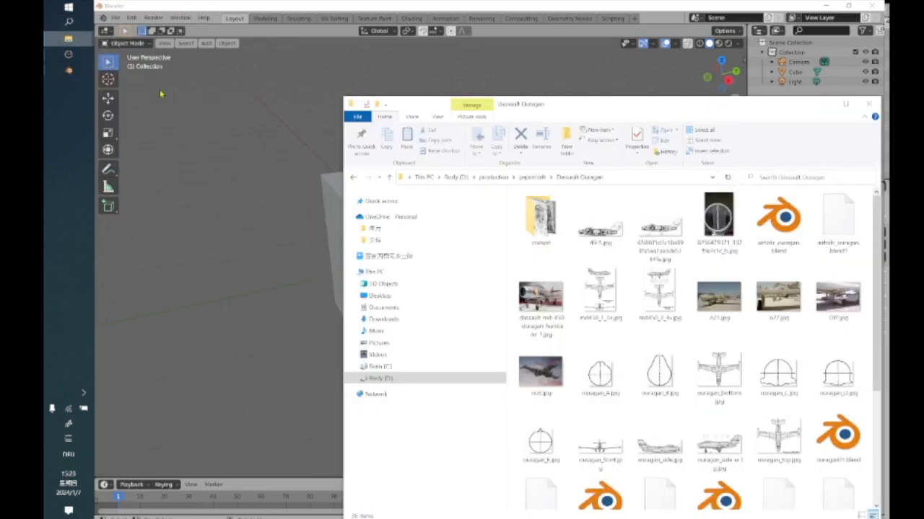
click(354, 179)
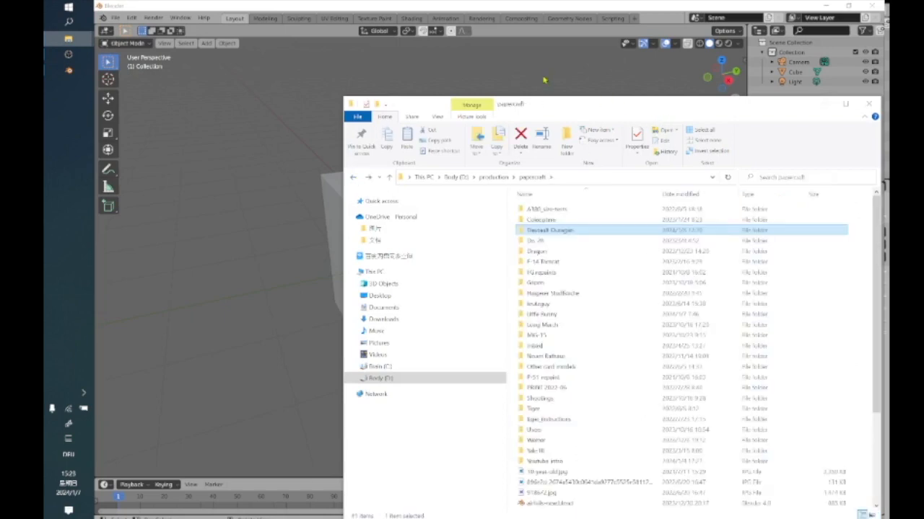
drag(561, 106, 439, 72)
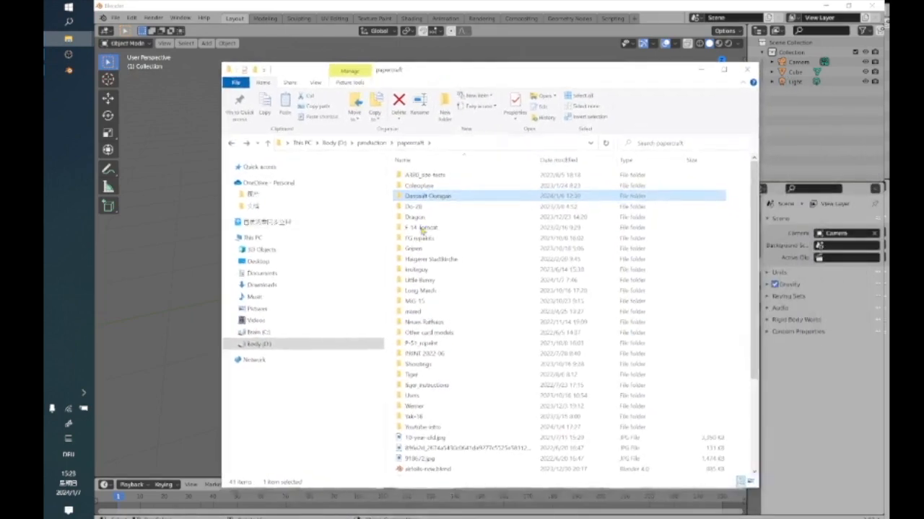
double_click(429, 287)
View the scanned bunny sketch with its front, side and top views, and return to the Blender scene.
scroll(650, 296, down, 6)
click(697, 244)
double_click(697, 244)
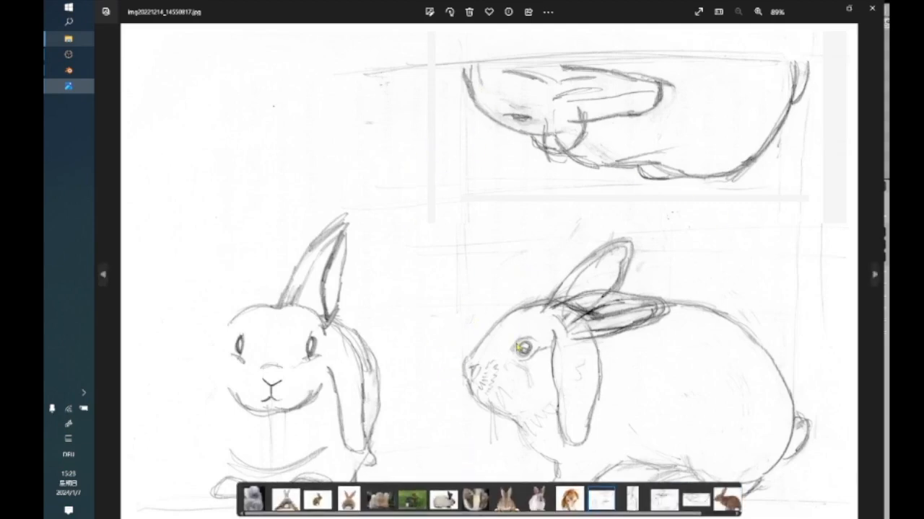
click(872, 13)
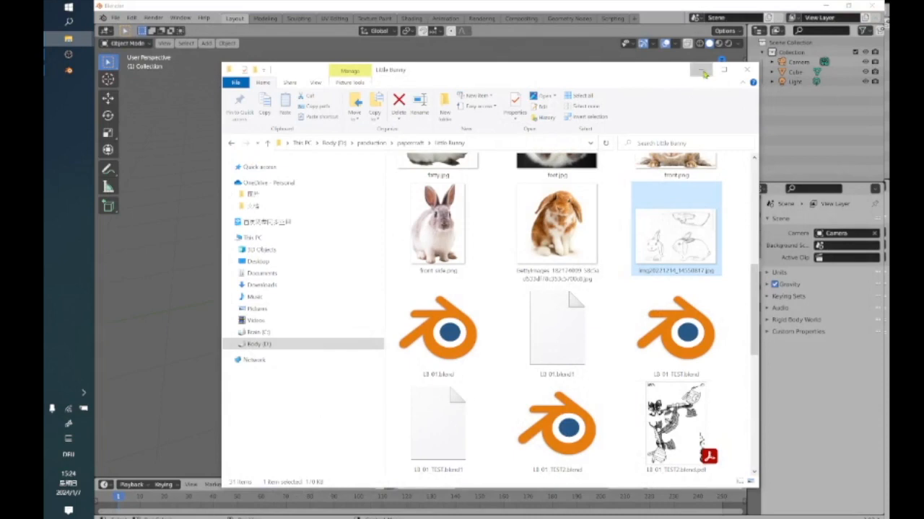
click(701, 70)
Select the default cube in the new scene.
scroll(425, 280, down, 3)
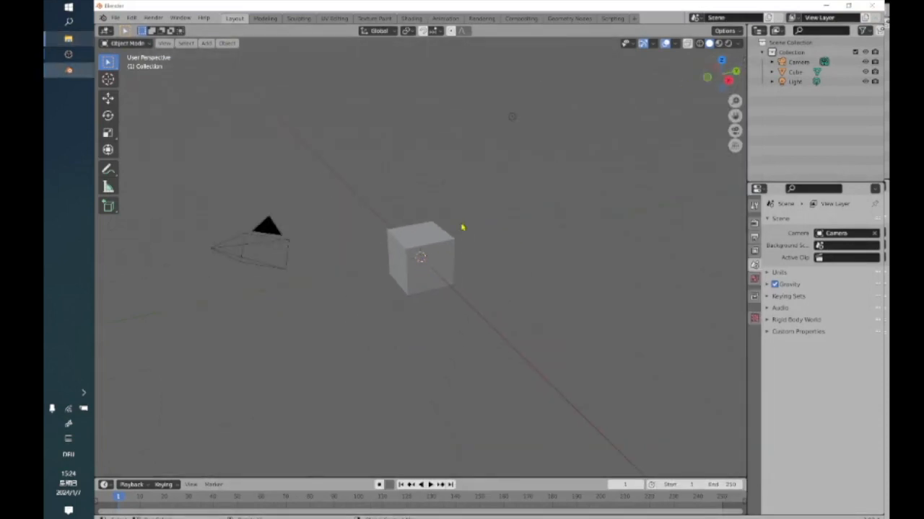
scroll(463, 227, up, 3)
click(447, 255)
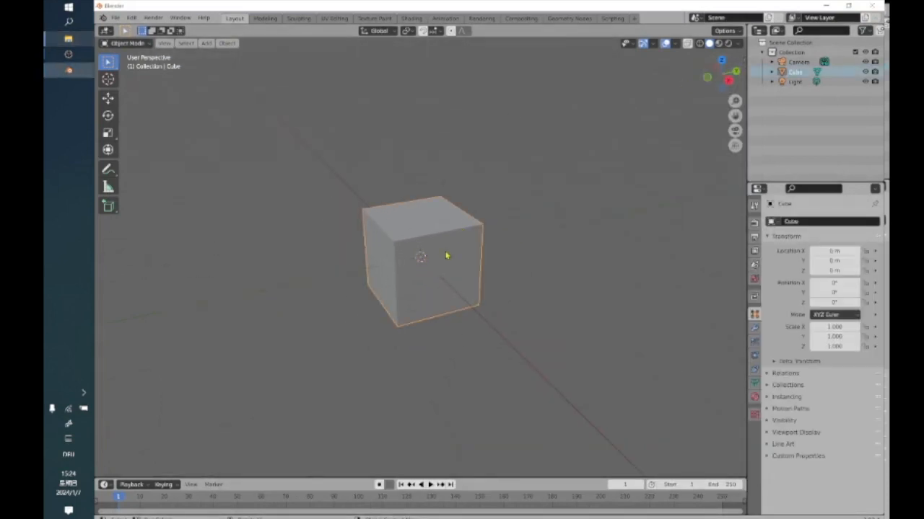
right_click(451, 244)
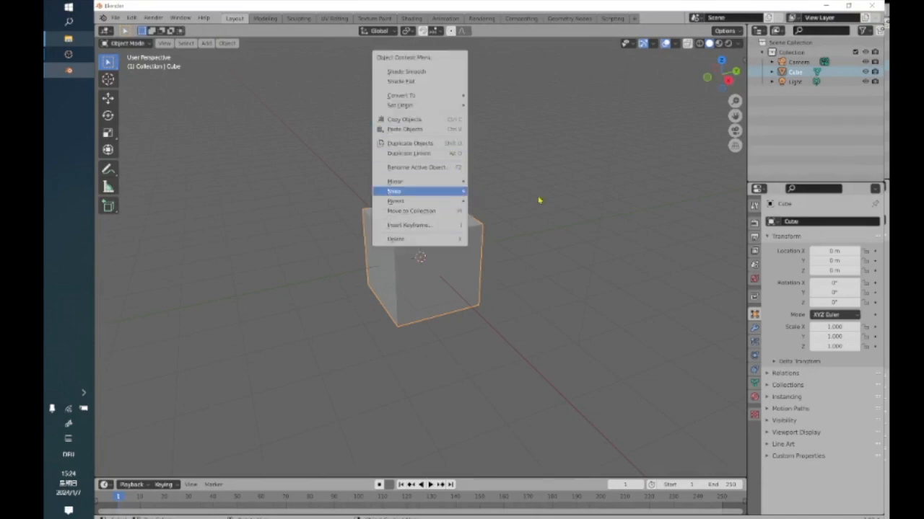
click(486, 238)
click(457, 254)
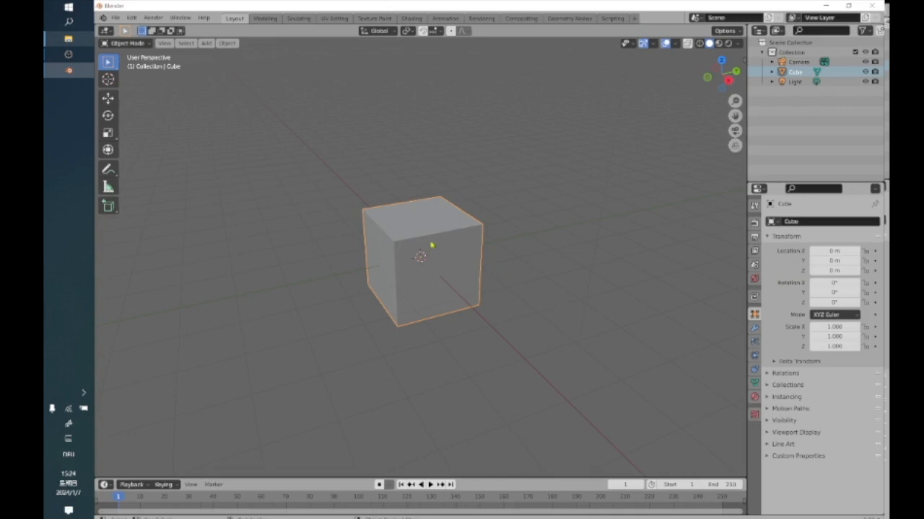
scroll(440, 247, up, 3)
scroll(440, 247, down, 1)
scroll(441, 247, up, 2)
scroll(440, 247, down, 2)
scroll(441, 248, up, 2)
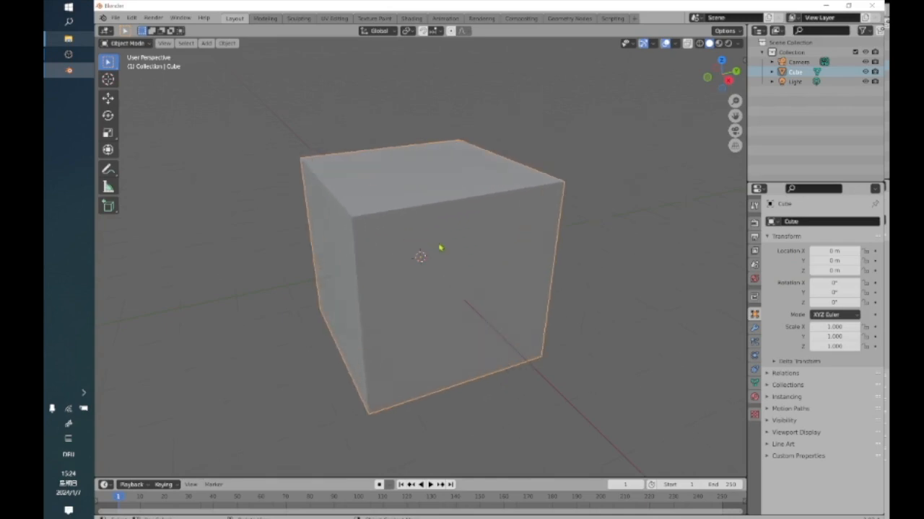
Delete the default cube from the new scene.
scroll(440, 248, down, 2)
right_click(475, 227)
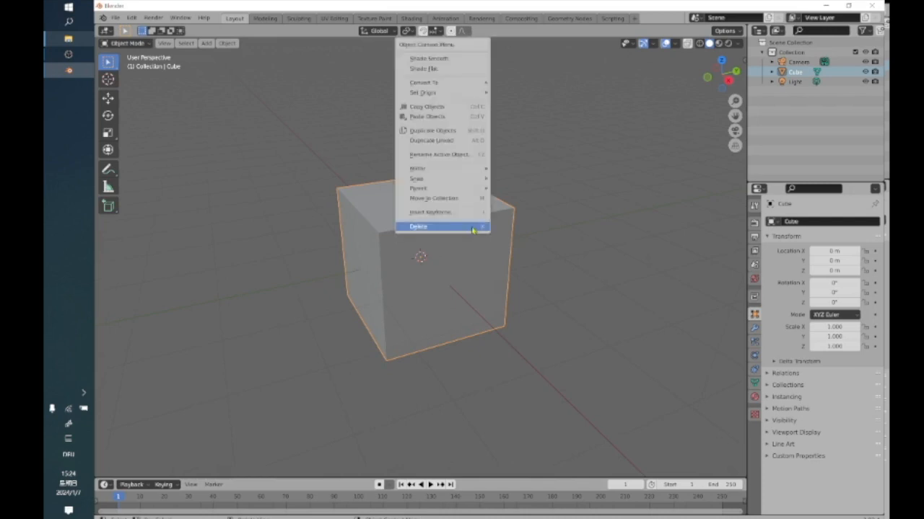
click(474, 228)
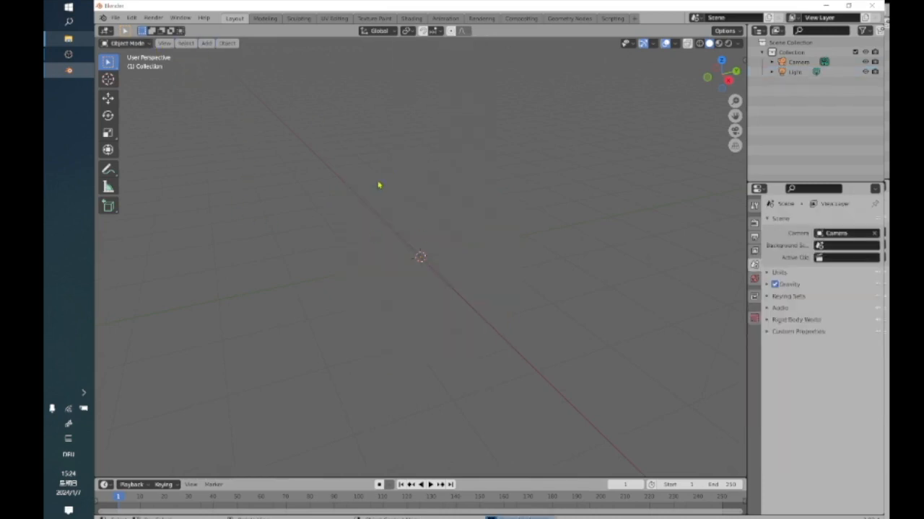
Add ouragan_top.jpg from the Dassault Ouragan folder as a reference image, with Align to View turned off.
click(207, 43)
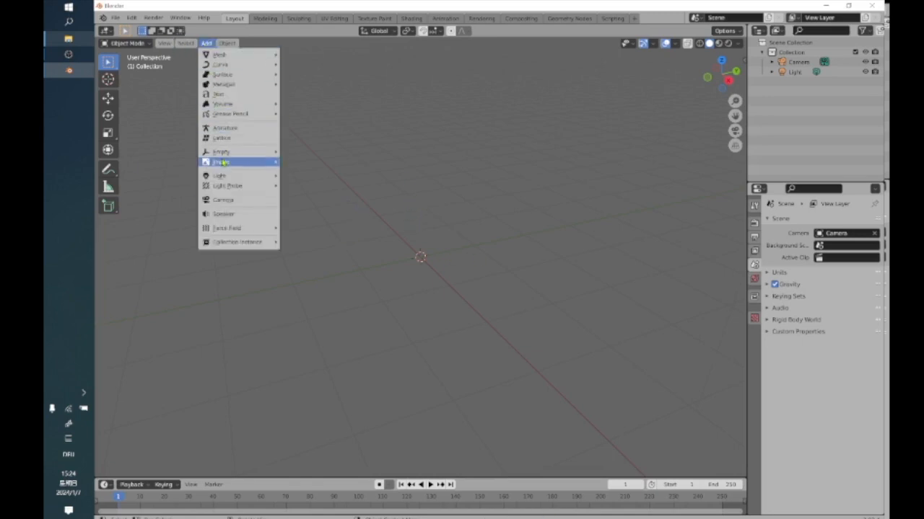
mouse_move(224, 161)
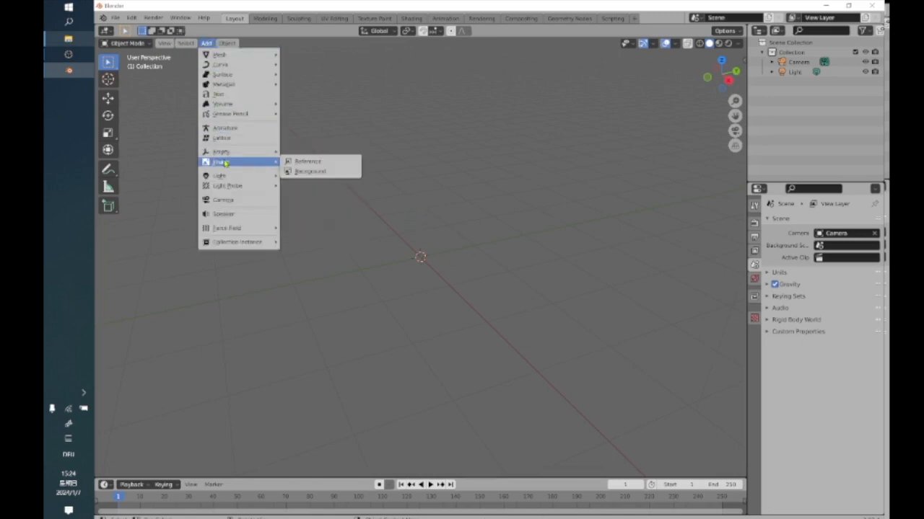
click(327, 166)
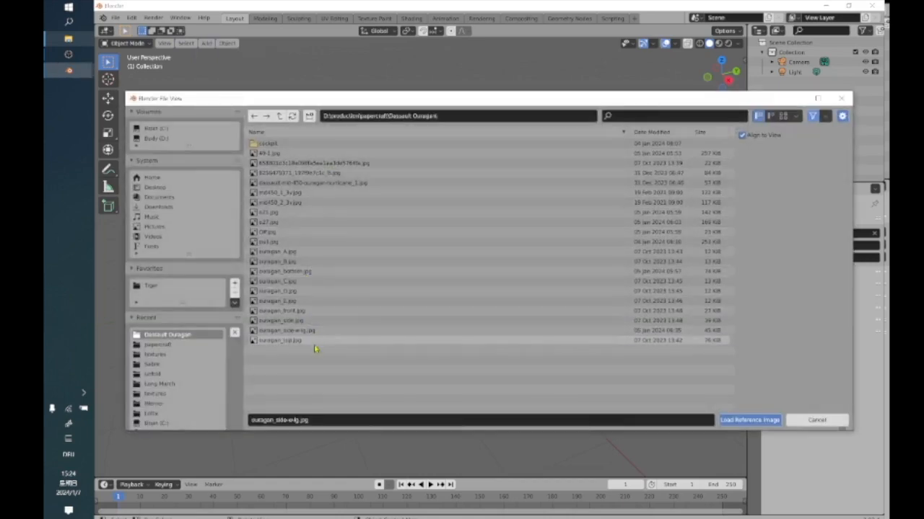
click(305, 341)
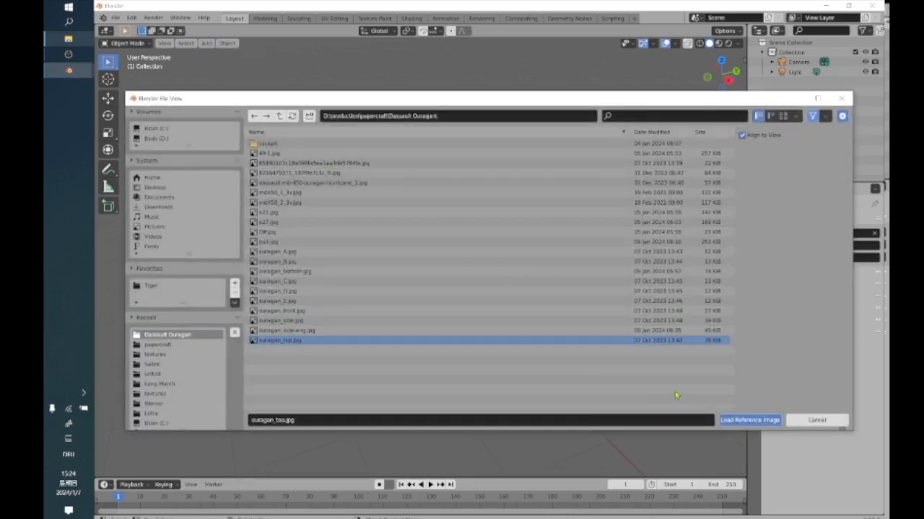
click(741, 135)
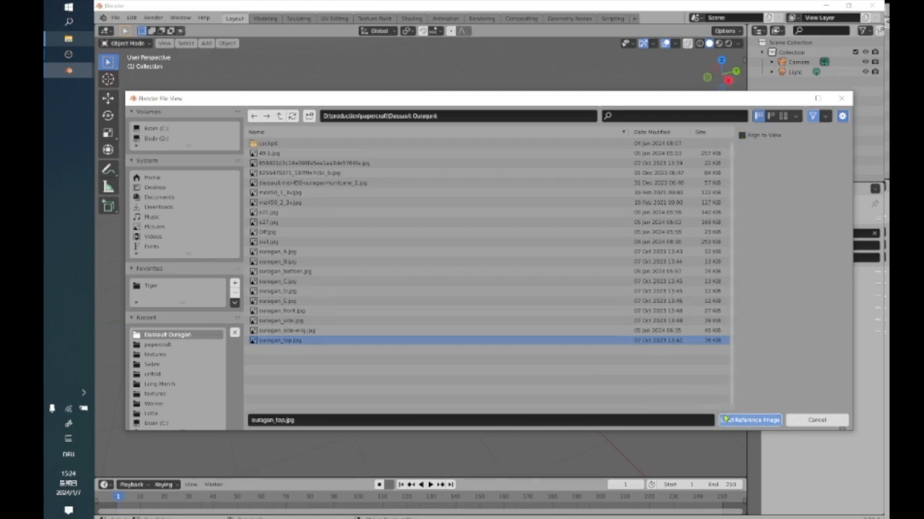
click(740, 421)
scroll(462, 324, down, 4)
scroll(459, 325, up, 4)
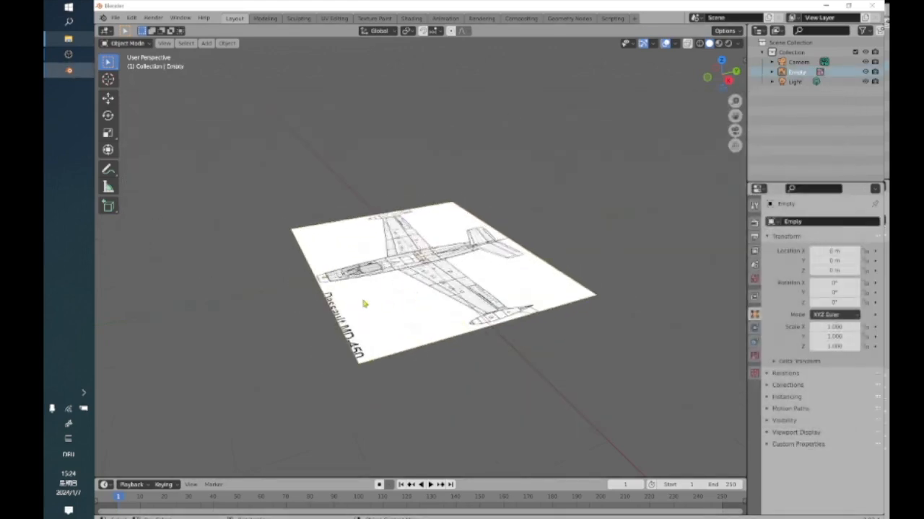
Select the aircraft reference image and scale it along the Y axis to about 0.88.
mouse_move(417, 406)
middle_down()
mouse_move(391, 369)
mouse_move(404, 357)
mouse_move(440, 390)
mouse_move(431, 382)
mouse_move(436, 408)
middle_up()
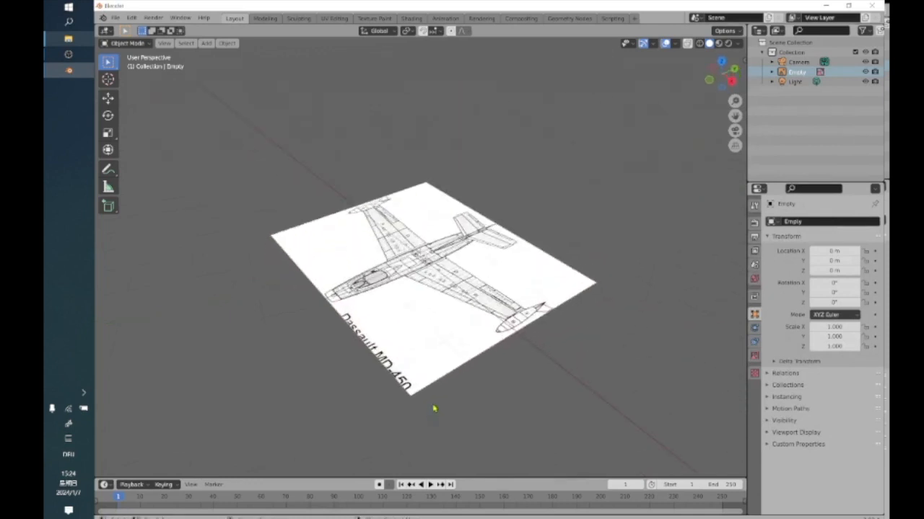
click(493, 316)
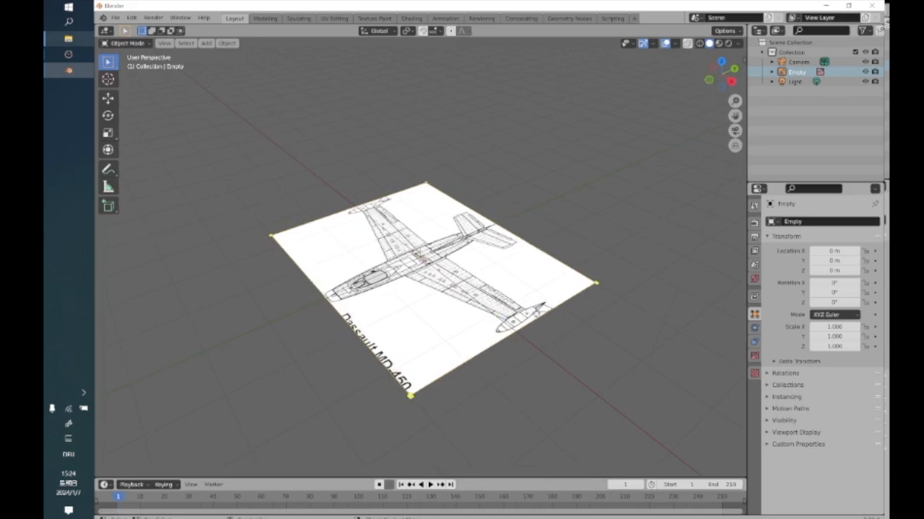
click(534, 310)
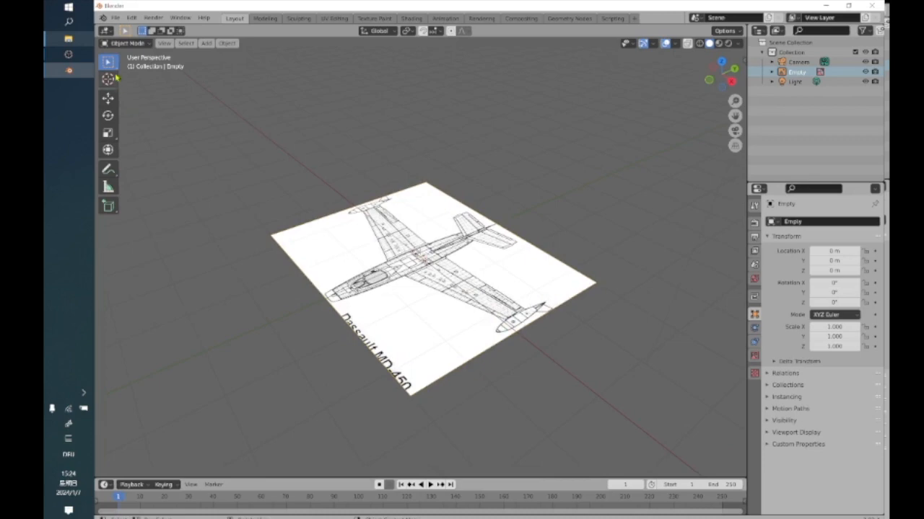
drag(108, 63, 145, 70)
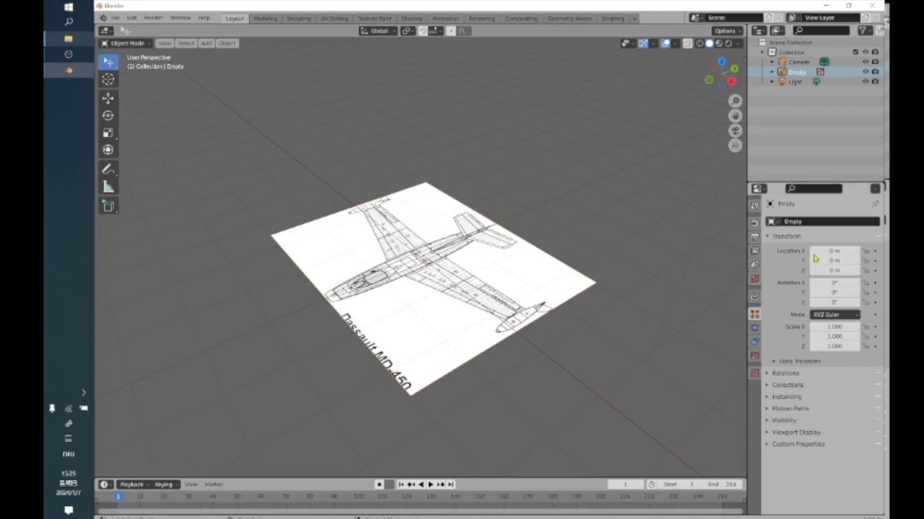
click(534, 264)
click(107, 133)
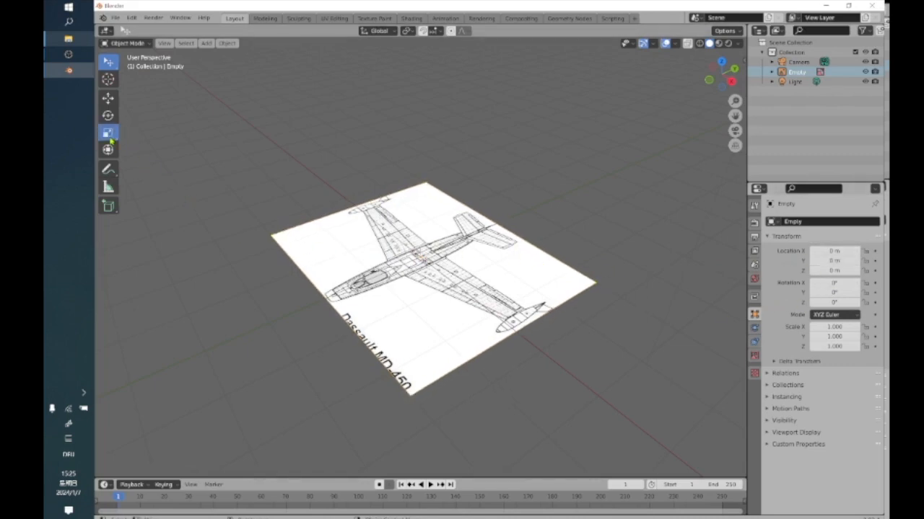
mouse_move(453, 245)
mouse_down()
mouse_move(437, 253)
mouse_move(451, 242)
mouse_up()
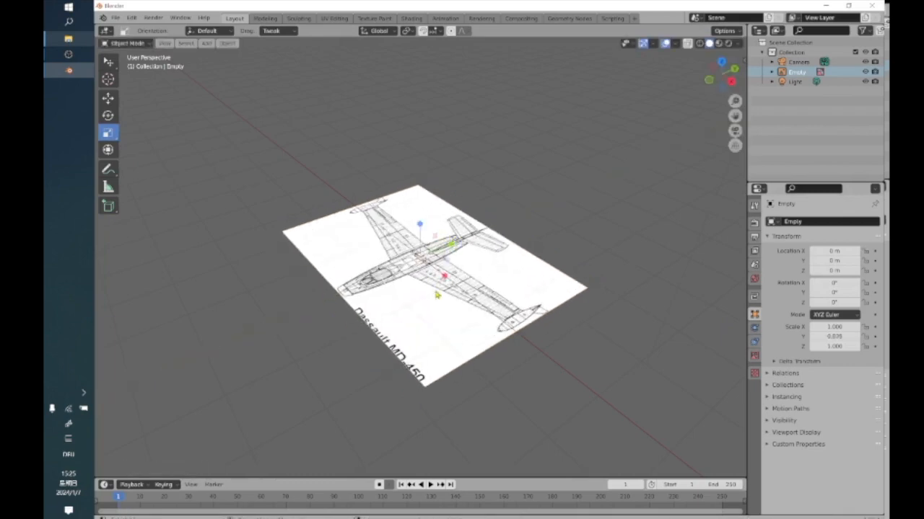
middle_drag(451, 242, 418, 262)
middle_drag(609, 314, 605, 327)
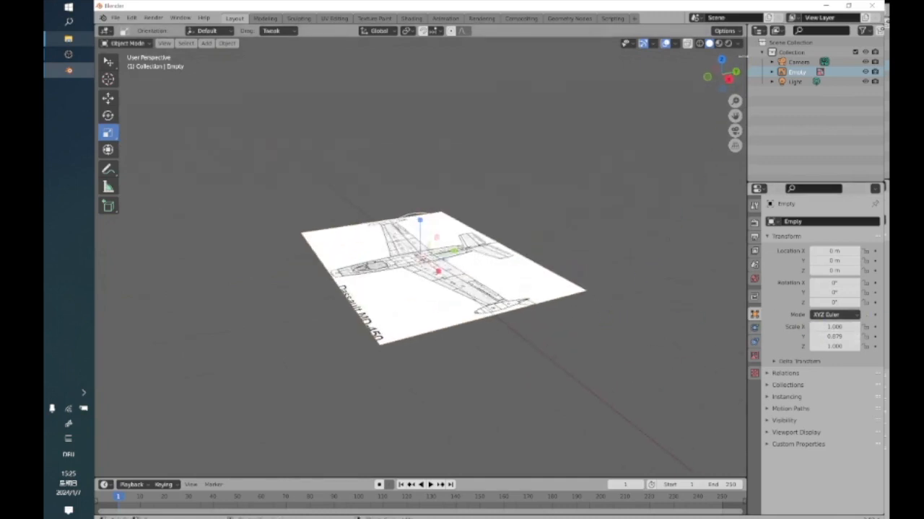
Show the object transform values in the viewport and add a cube mesh on the aircraft image.
click(743, 63)
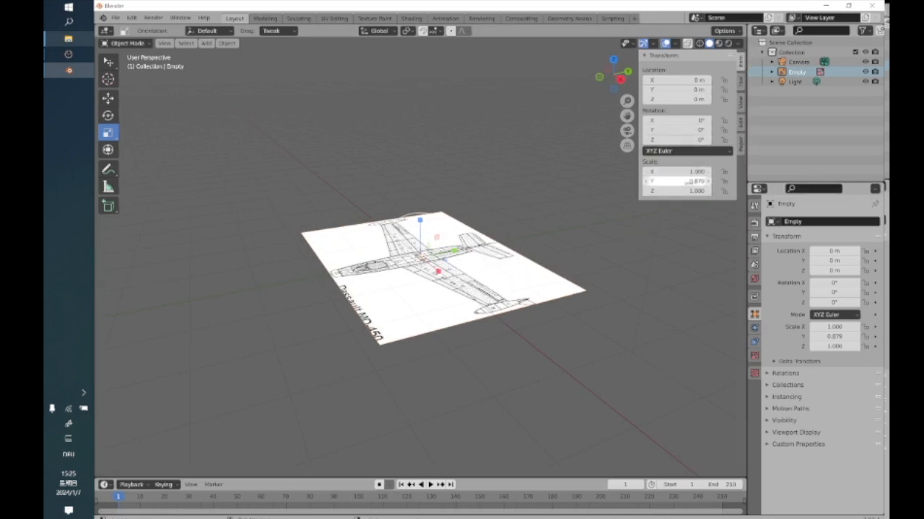
click(521, 283)
middle_drag(521, 283, 433, 274)
click(207, 43)
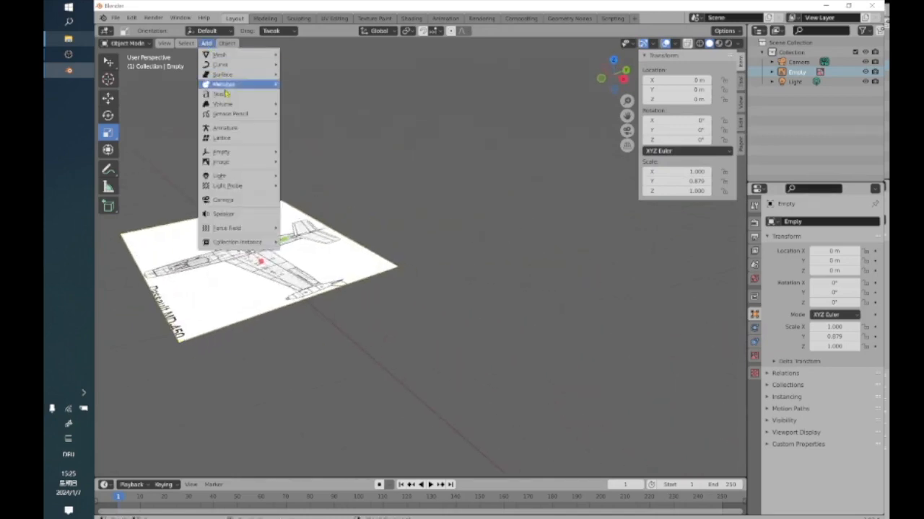
mouse_move(220, 55)
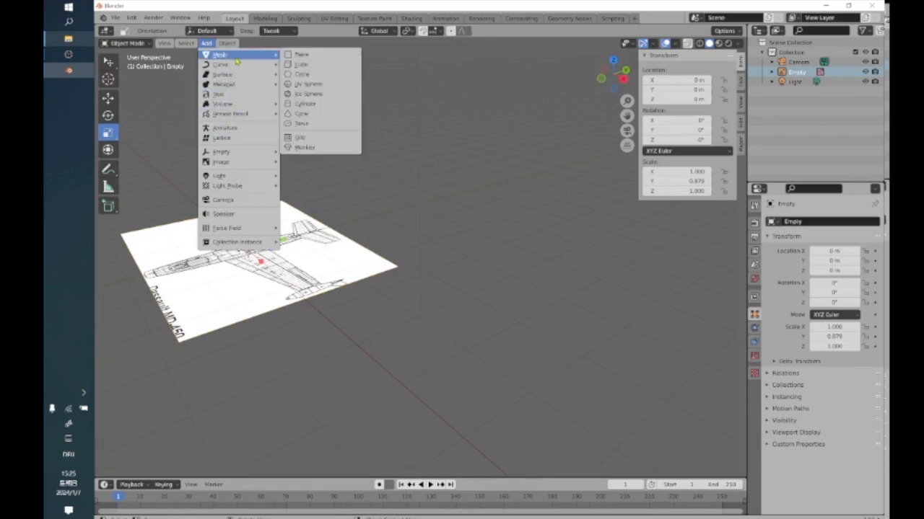
click(317, 65)
mouse_move(296, 249)
middle_down()
mouse_move(339, 269)
mouse_move(299, 259)
middle_up()
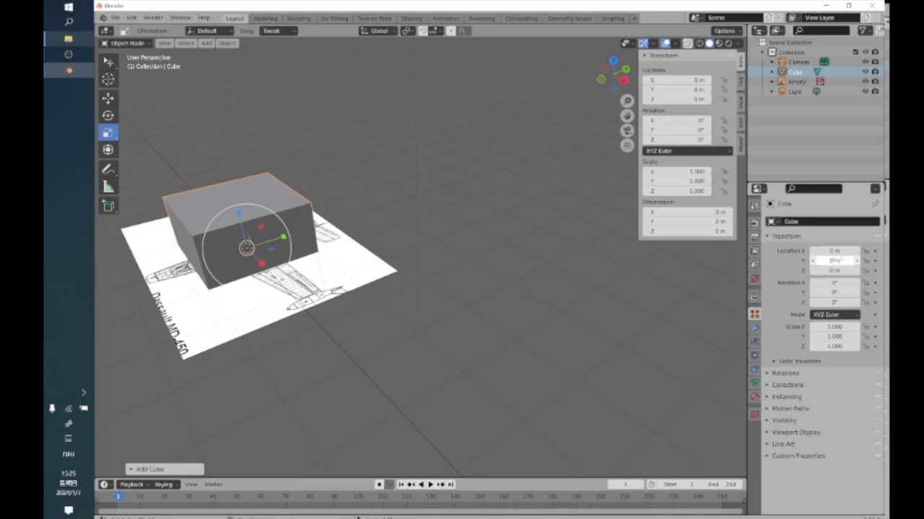
click(835, 251)
text(12)
key(Return)
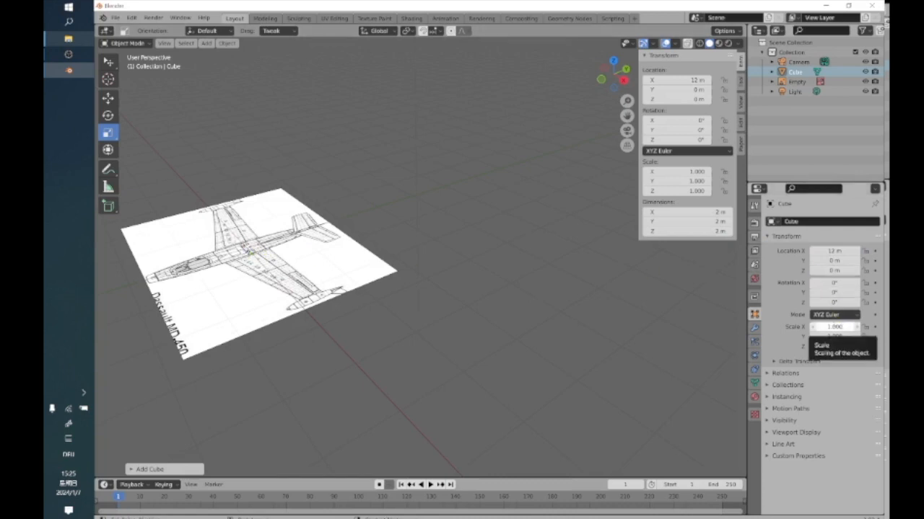
click(705, 213)
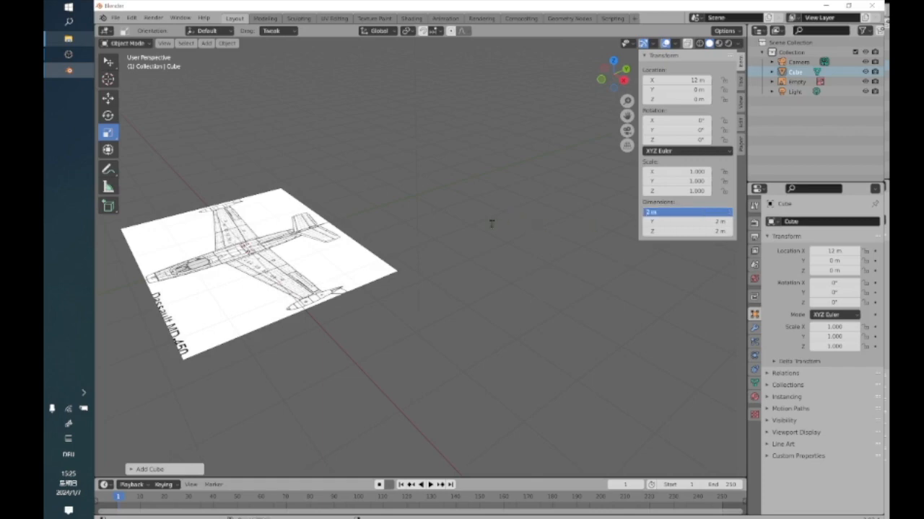
click(367, 217)
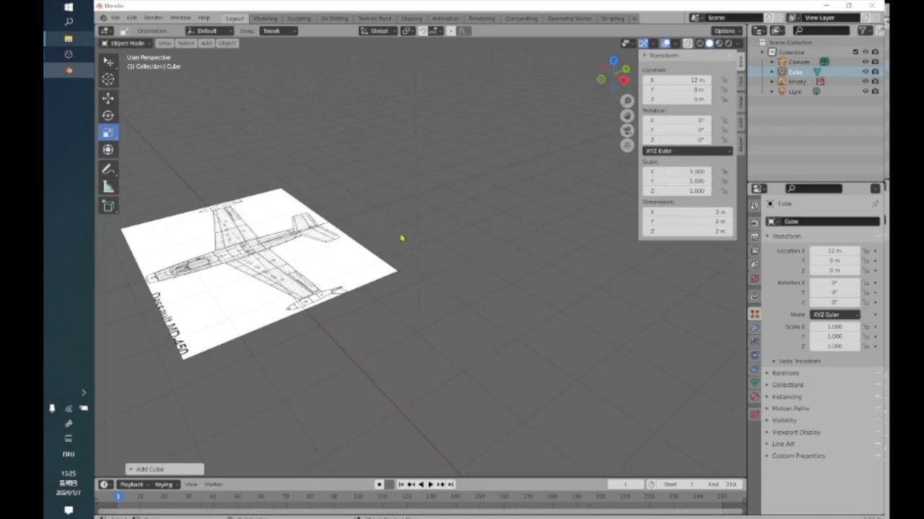
key(ctrl+z)
key(ctrl+z)
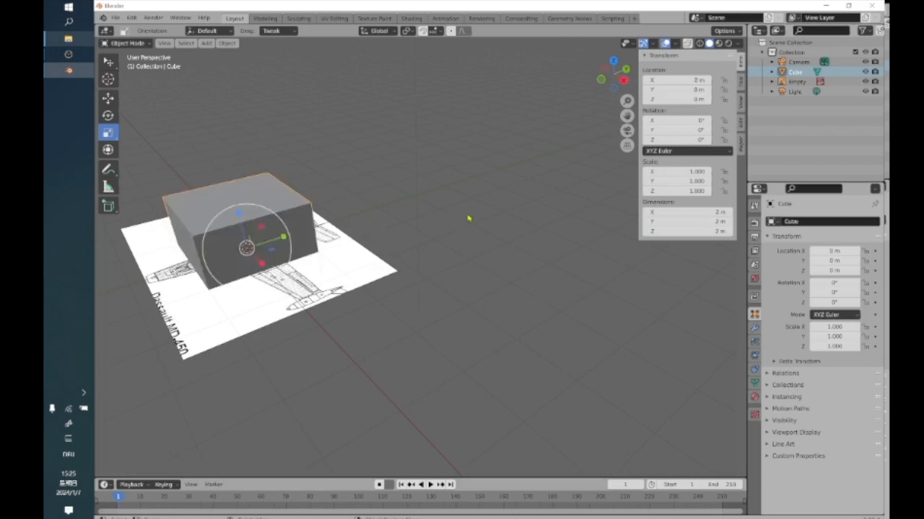
Set the cube's X dimension to 12 m as a size guide for the aircraft's wingspan.
click(717, 212)
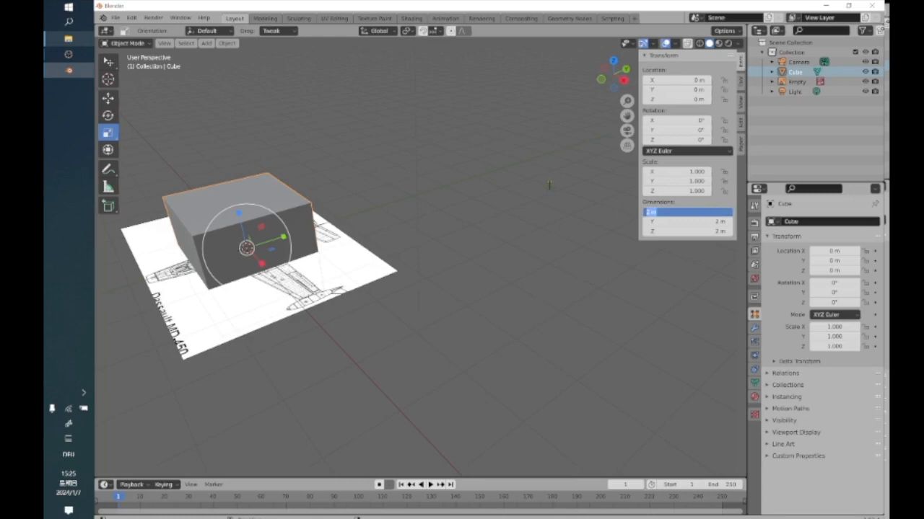
text(12)
key(Return)
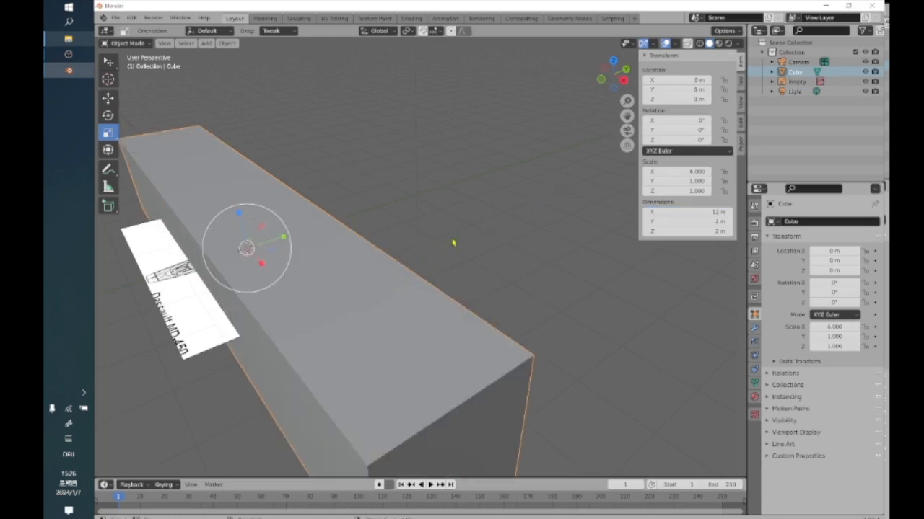
click(686, 223)
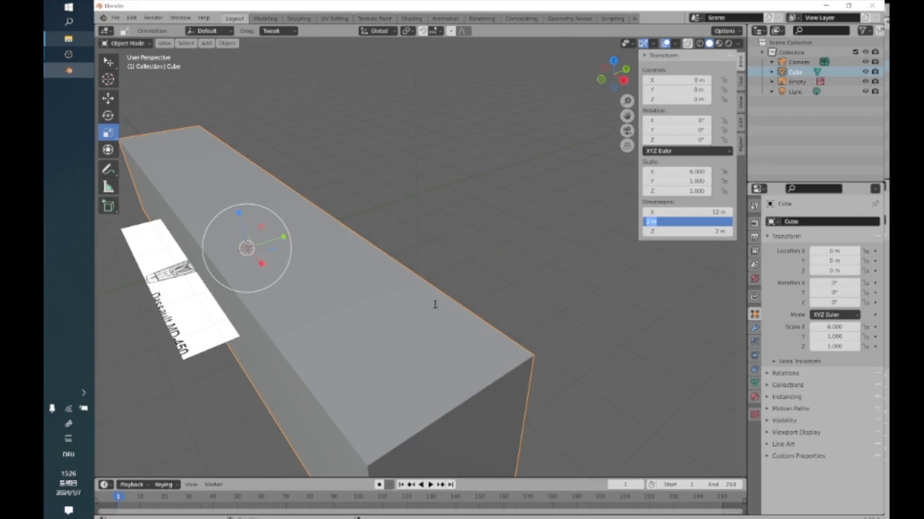
click(432, 224)
scroll(431, 228, down, 3)
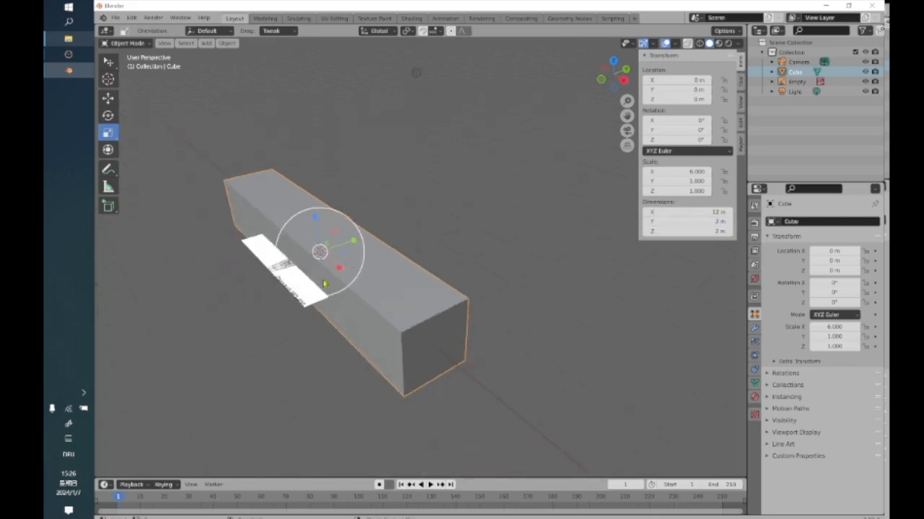
Select the aircraft reference image and enlarge it from its corner to come closer to the 12 m block.
click(293, 291)
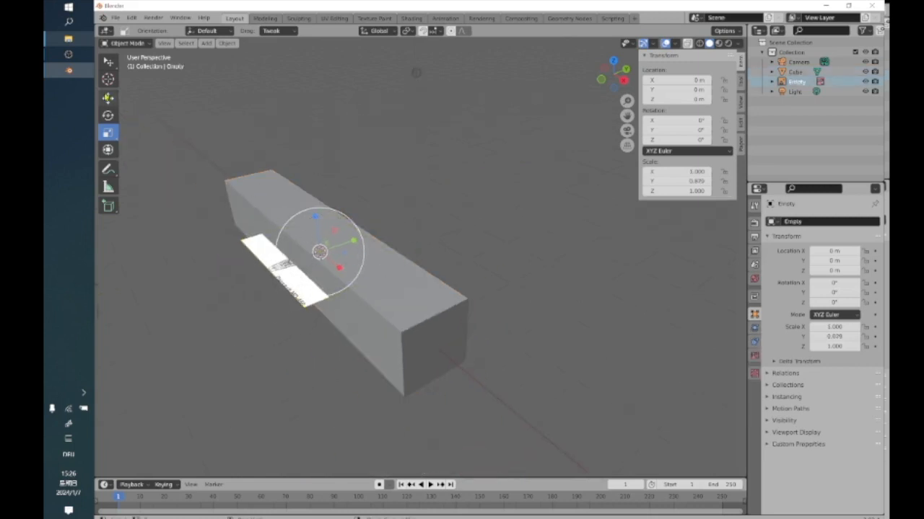
click(107, 97)
drag(316, 218, 395, 273)
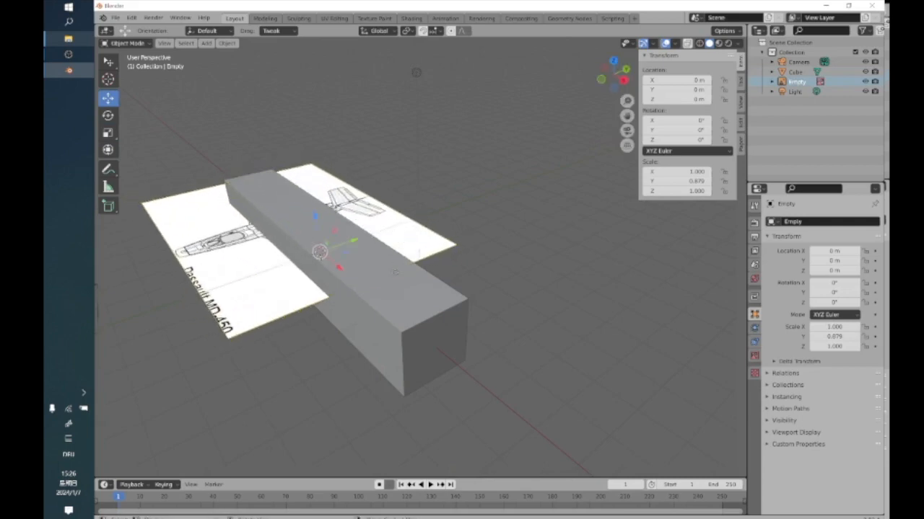
Move the 12 m block along the X axis to about -2.4 m, over the aircraft's wings.
click(434, 358)
middle_drag(455, 360, 422, 340)
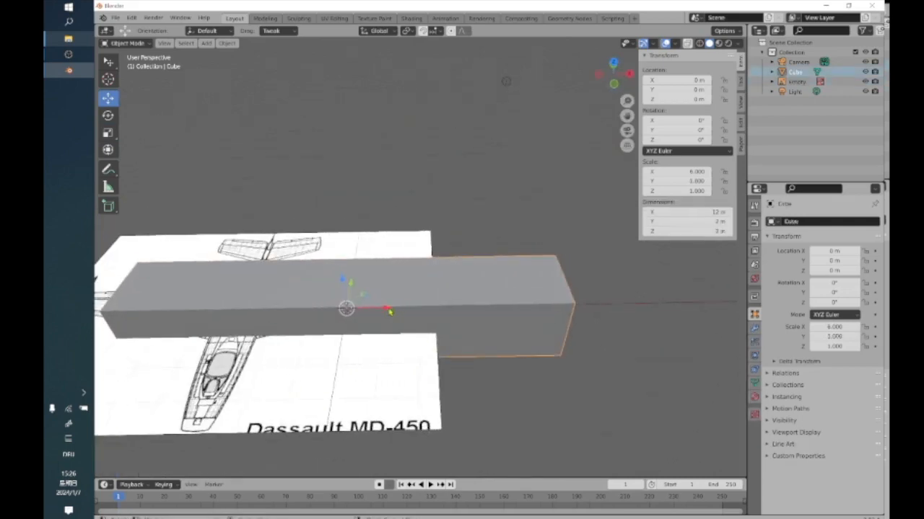
drag(389, 310, 353, 311)
middle_drag(352, 310, 490, 341)
drag(501, 302, 451, 302)
Select the aircraft reference image again and enlarge it slightly from its far corner to match the block's length.
click(538, 363)
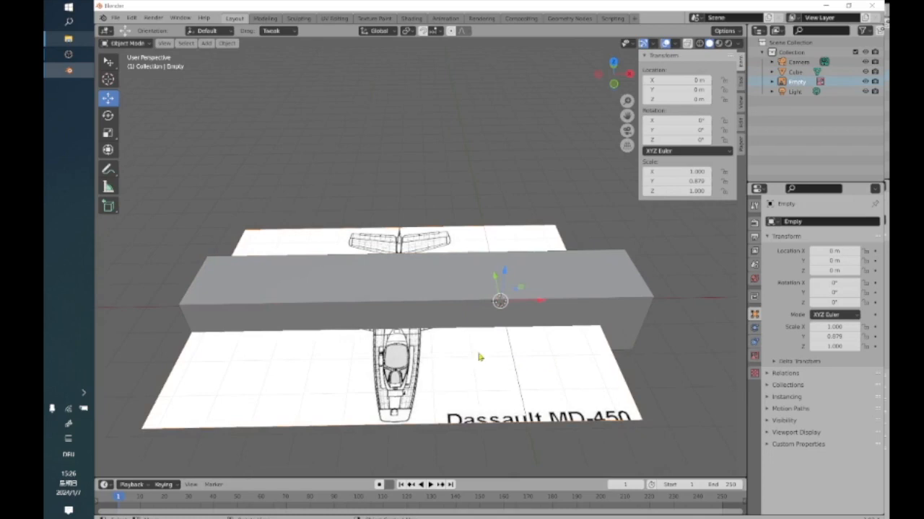
click(107, 133)
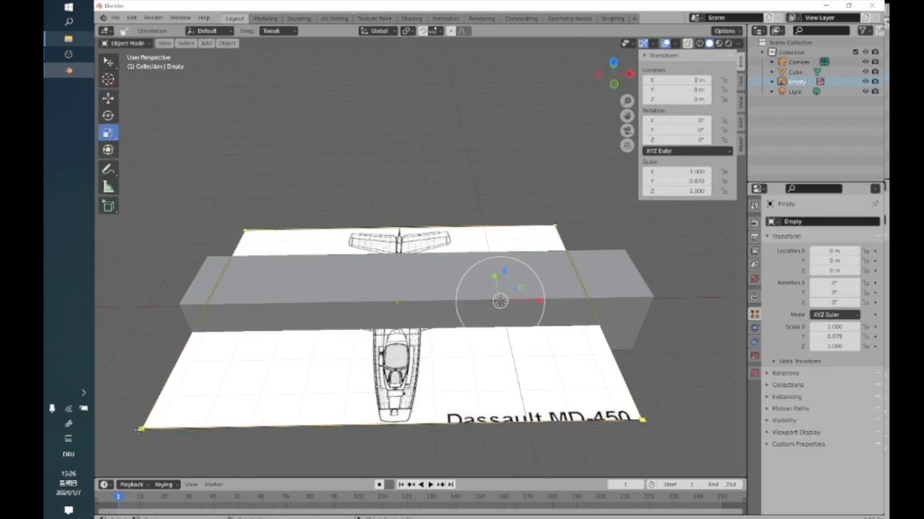
drag(556, 226, 583, 217)
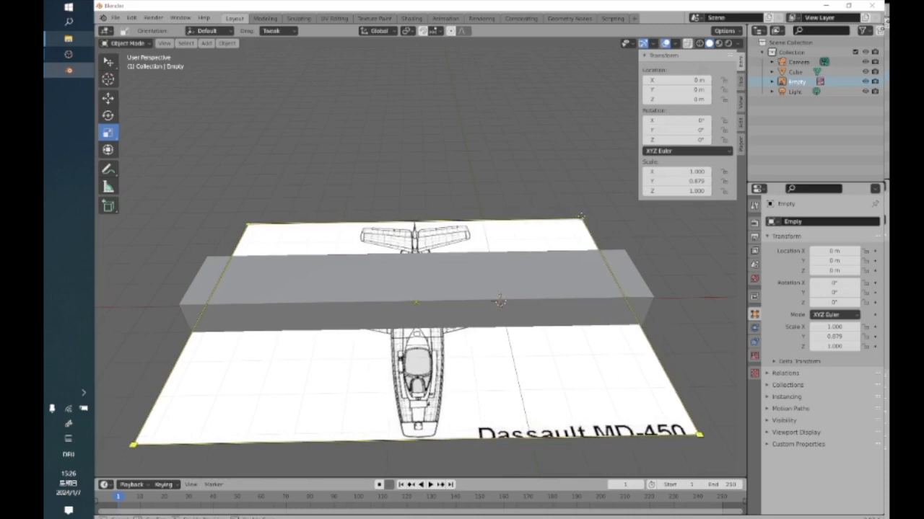
Delete the 12 m guide block, keeping the resized aircraft image.
middle_drag(478, 250, 343, 336)
click(343, 337)
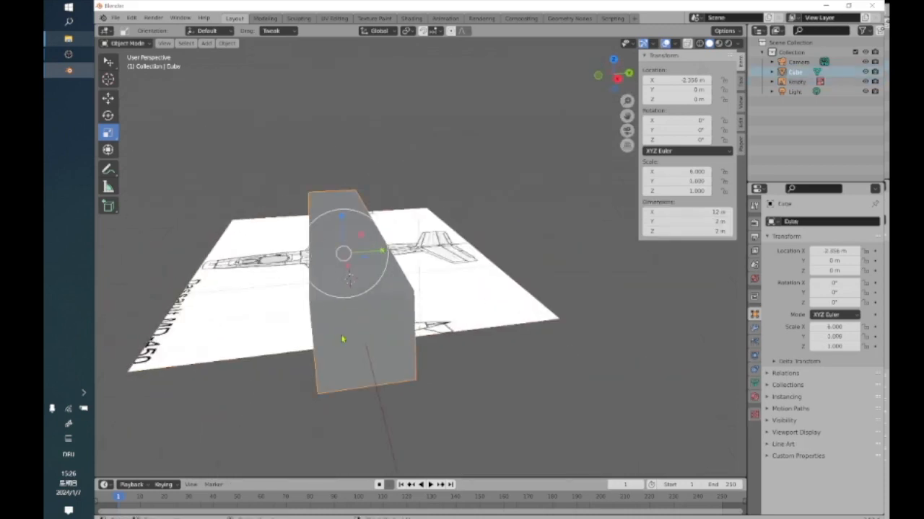
right_click(352, 328)
click(351, 328)
mouse_move(305, 334)
middle_down()
mouse_move(375, 368)
mouse_move(296, 320)
middle_up()
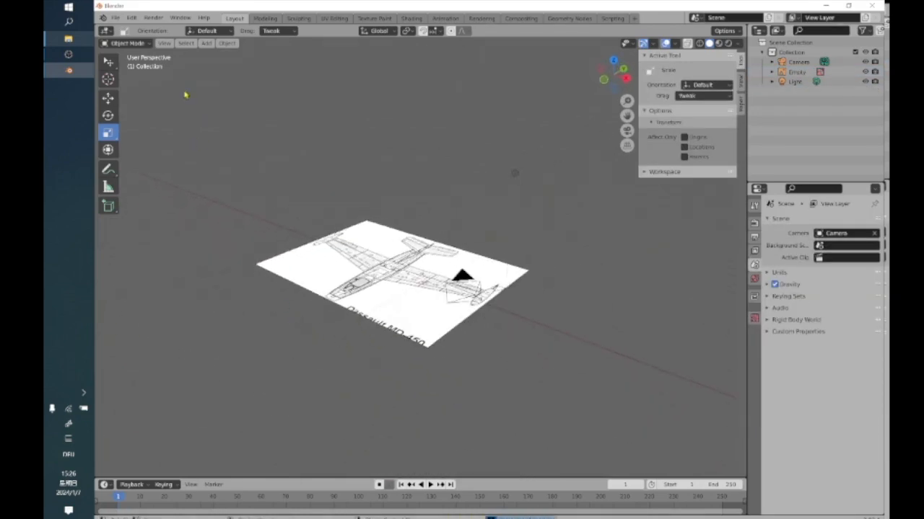
Load ouragan_side.jpg as a second reference image without aligning it to the view.
click(209, 44)
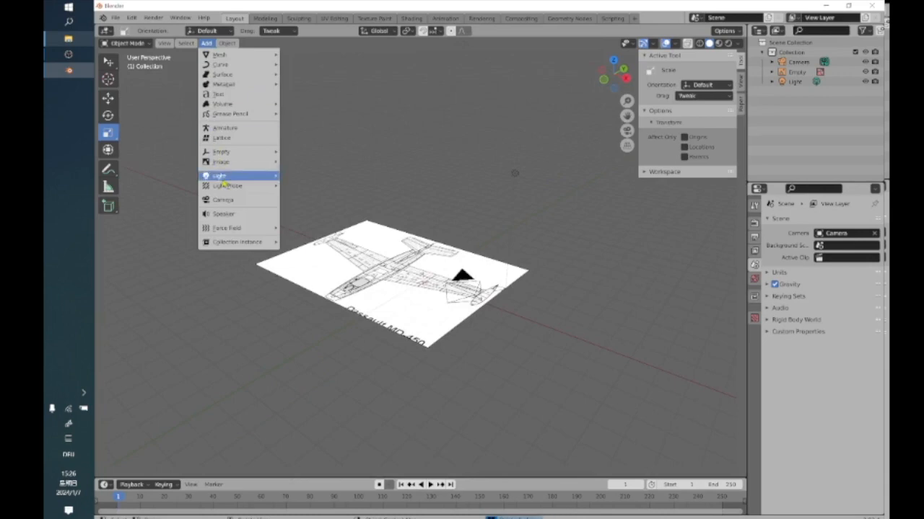
mouse_move(230, 162)
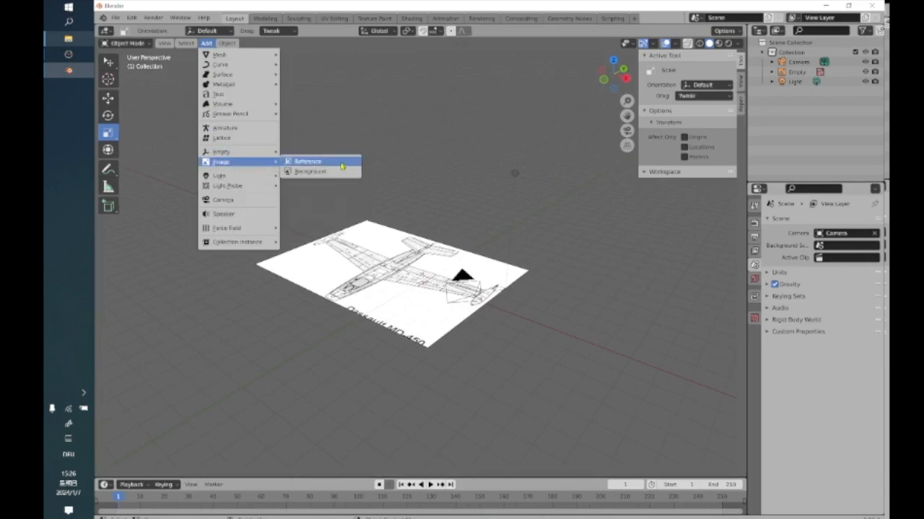
click(343, 168)
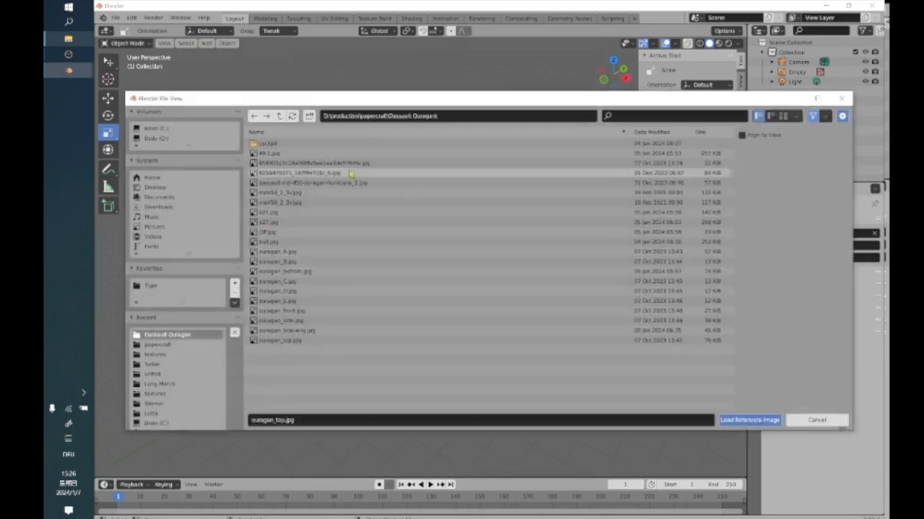
click(289, 321)
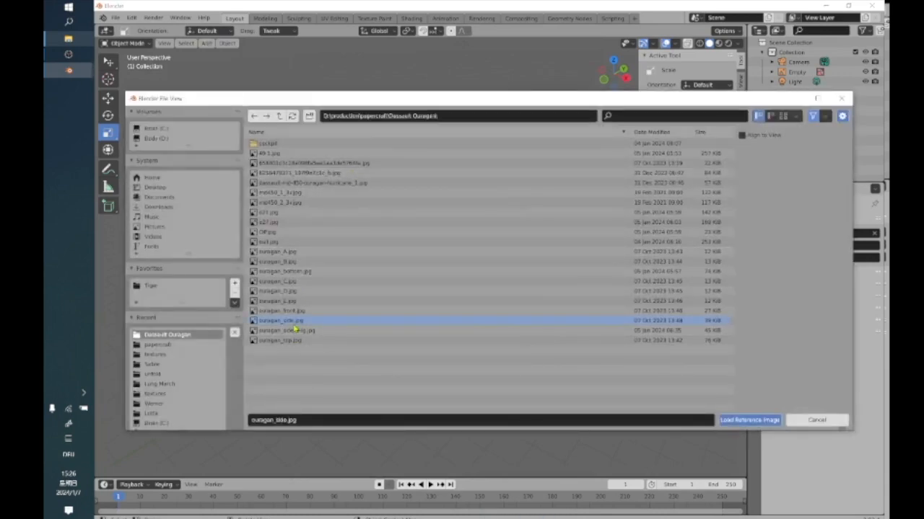
click(739, 424)
Raise the side-view image about 4.67 m along the Z axis and delete it.
mouse_move(437, 315)
middle_down()
mouse_move(386, 281)
mouse_move(377, 256)
mouse_move(424, 303)
mouse_move(426, 325)
mouse_move(424, 311)
middle_up()
click(108, 98)
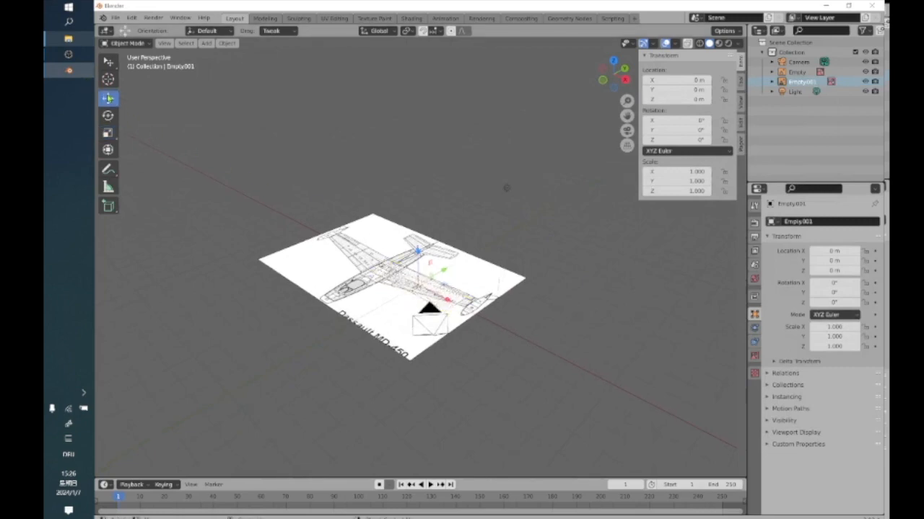
drag(418, 253, 421, 171)
middle_drag(443, 290, 404, 270)
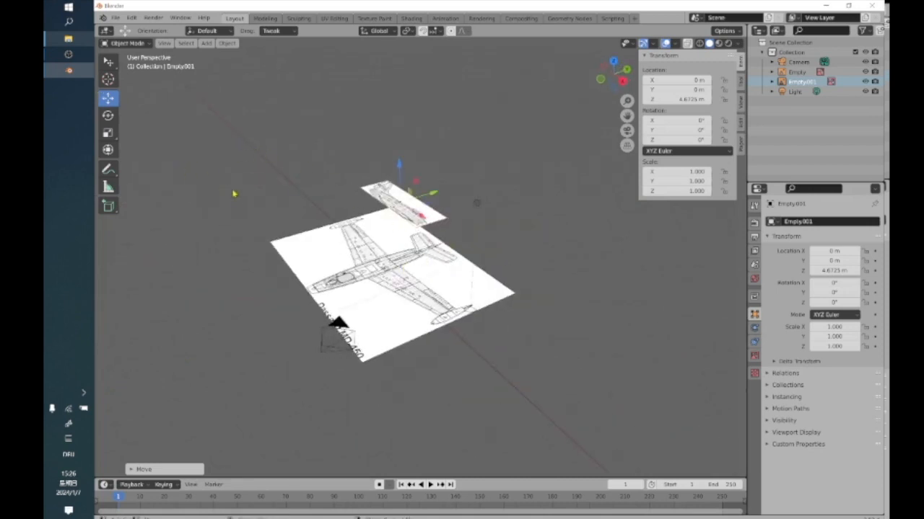
mouse_move(360, 262)
middle_down()
mouse_move(398, 284)
mouse_move(488, 291)
mouse_move(362, 276)
middle_up()
right_click(391, 248)
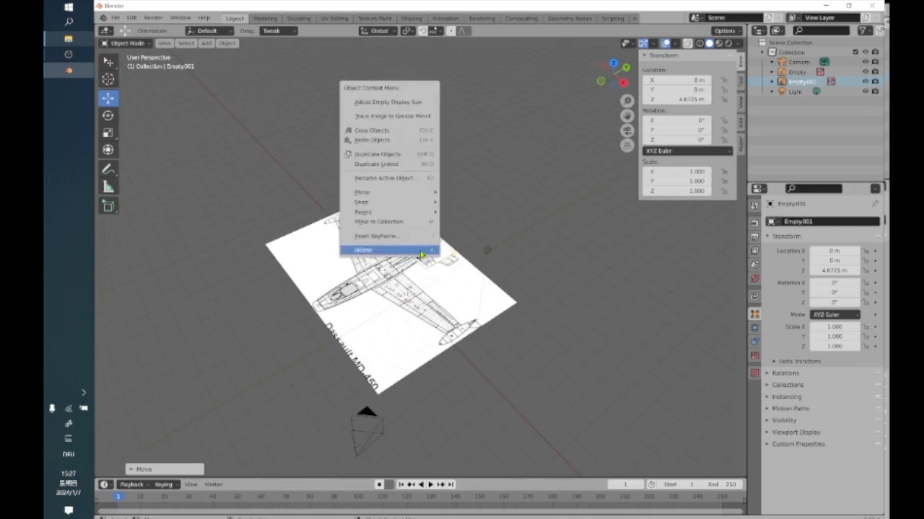
click(392, 247)
Load ouragan_side.jpg as a reference image from the perspective view with Align to View enabled.
middle_drag(378, 282, 241, 158)
click(207, 43)
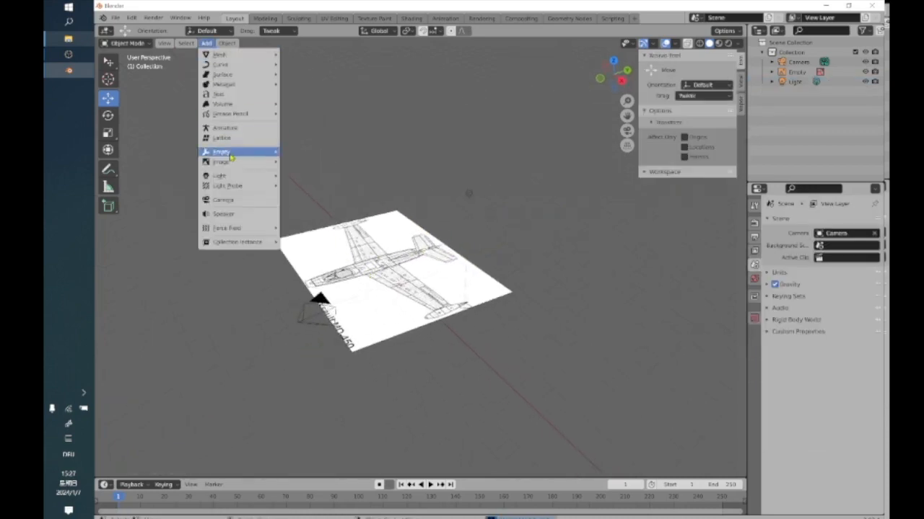
mouse_move(224, 161)
click(323, 161)
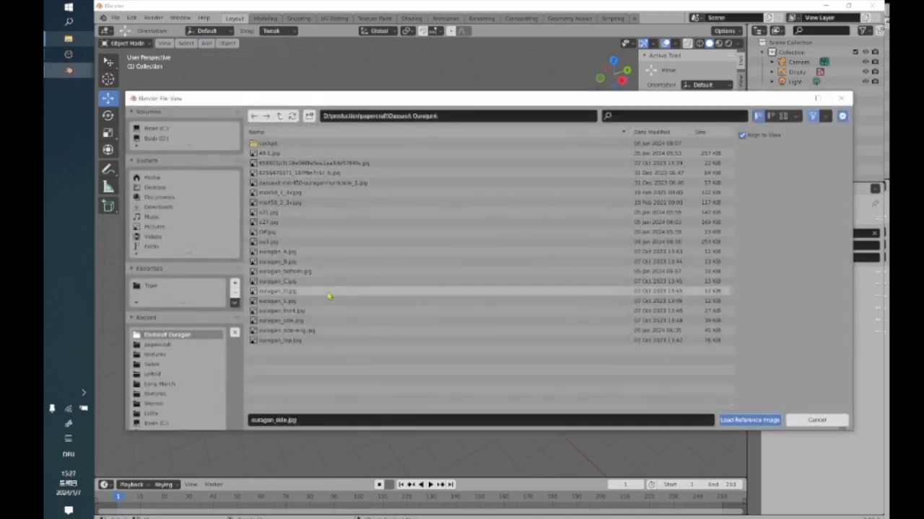
click(289, 321)
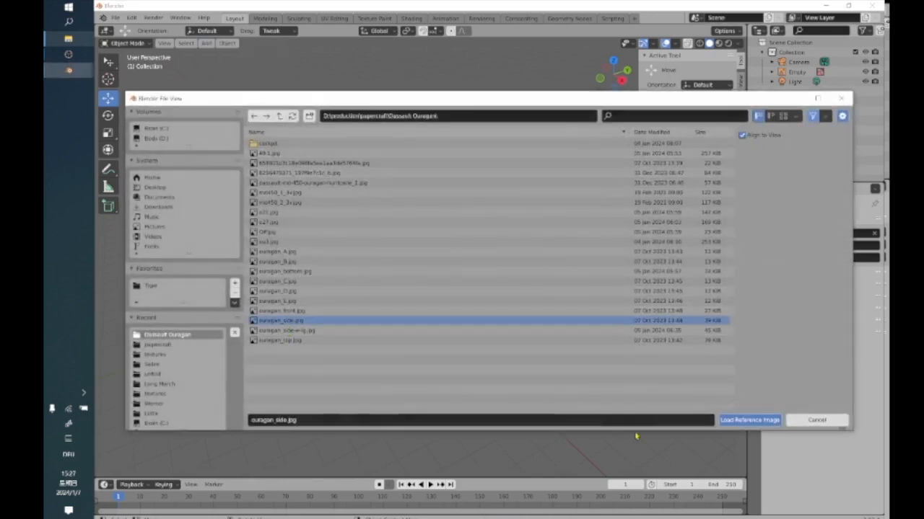
click(749, 420)
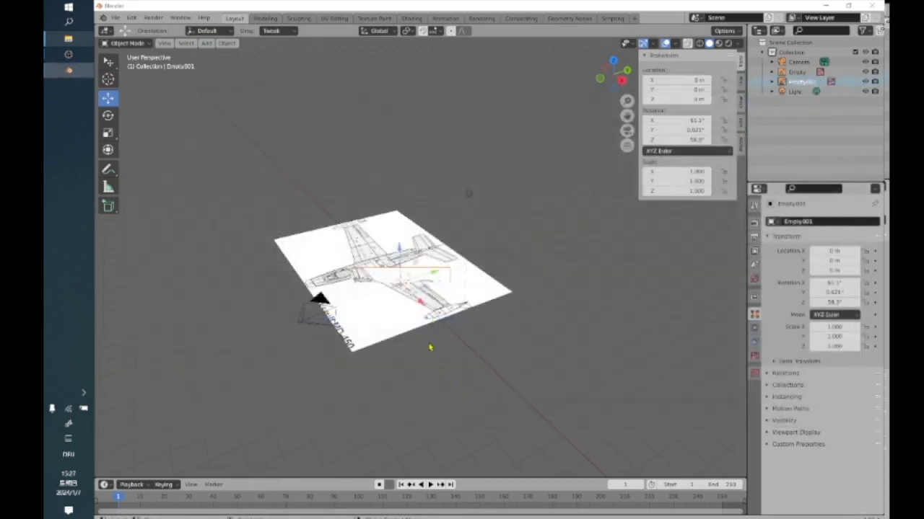
Inspect the tilted side-view image from several angles and delete it.
middle_drag(415, 354, 340, 297)
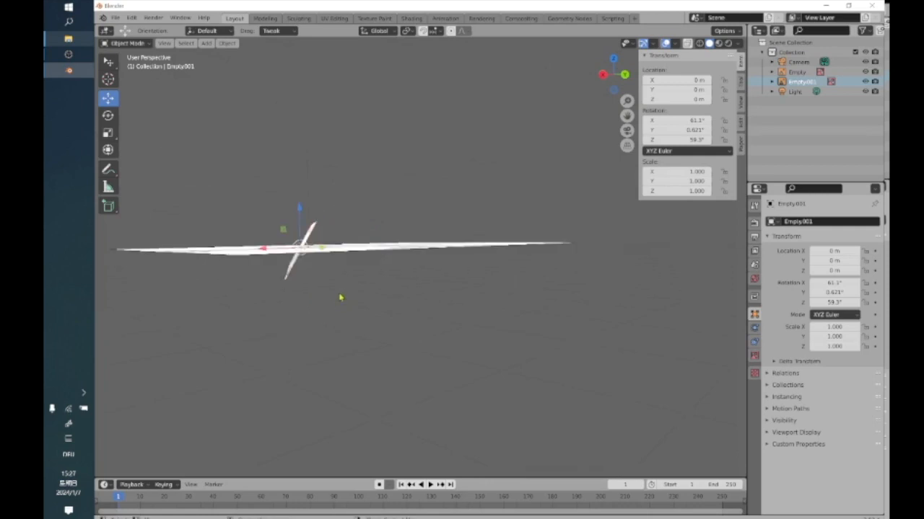
mouse_move(262, 309)
middle_down()
mouse_move(292, 322)
mouse_move(248, 324)
mouse_move(343, 333)
mouse_move(359, 324)
mouse_move(447, 357)
mouse_move(451, 327)
mouse_move(414, 367)
mouse_move(379, 308)
mouse_move(363, 324)
middle_up()
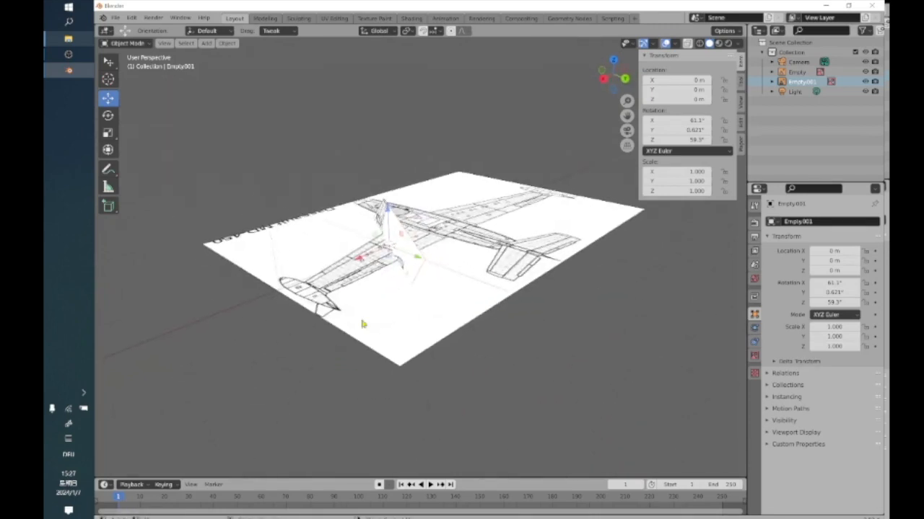
right_click(409, 275)
click(411, 274)
Set the viewport to the Right Orthographic view.
middle_drag(404, 303, 453, 286)
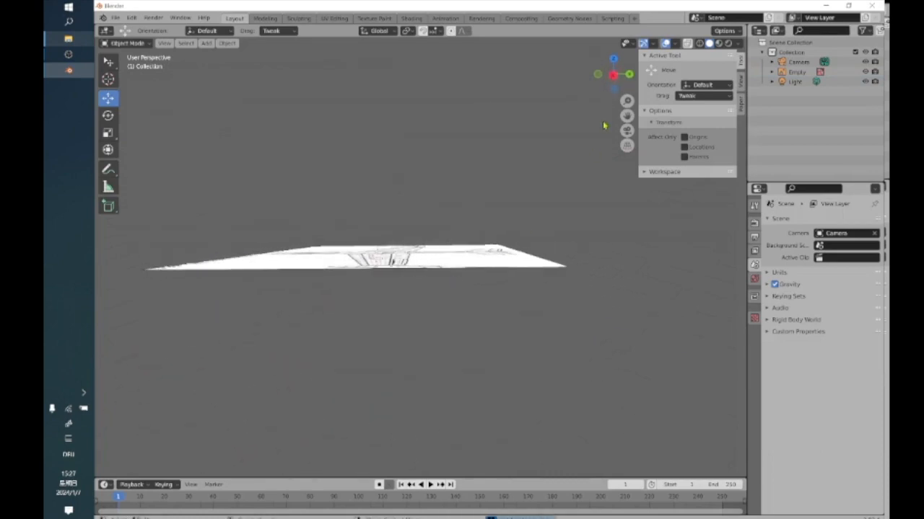
click(617, 80)
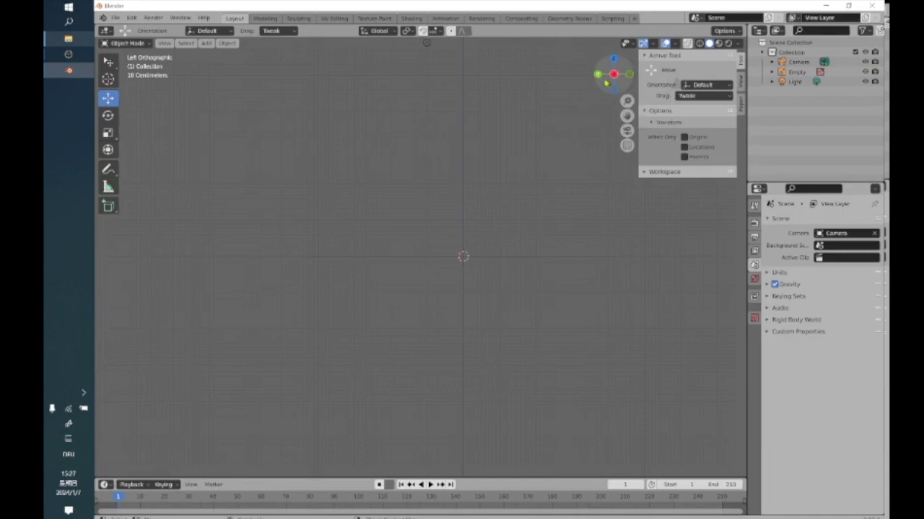
middle_drag(521, 161, 505, 187)
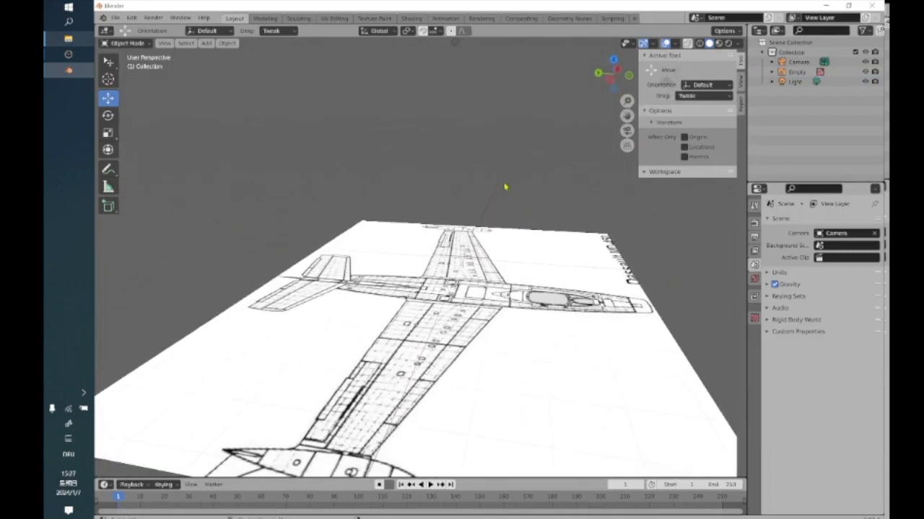
click(609, 81)
click(615, 75)
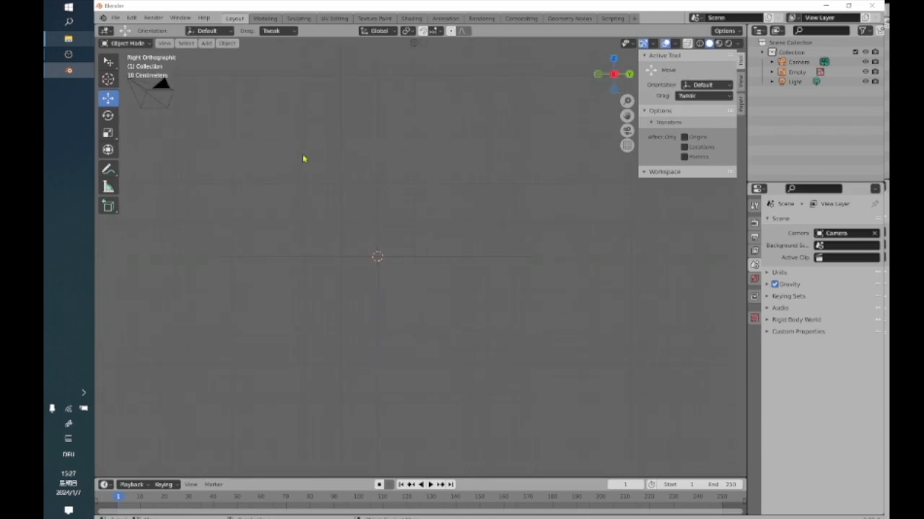
Load ouragan_side.jpg as a reference image aligned to the current orthographic view.
click(206, 43)
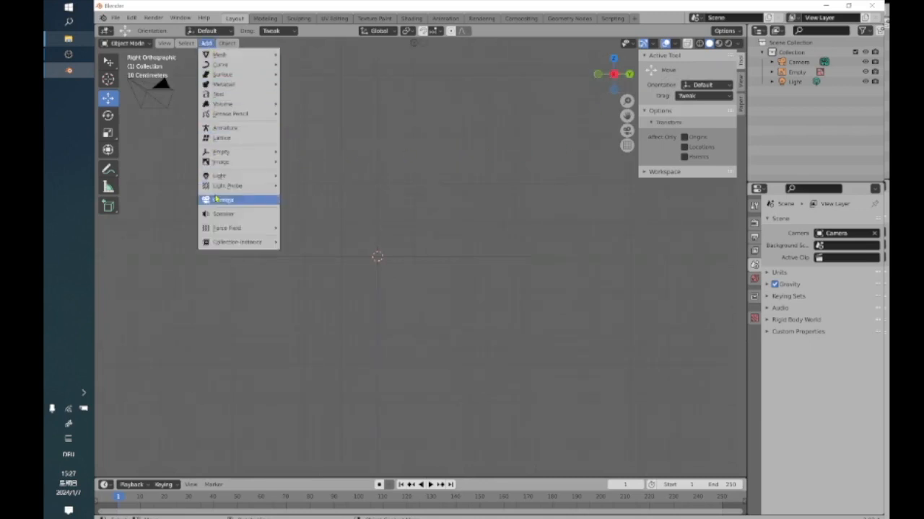
mouse_move(222, 153)
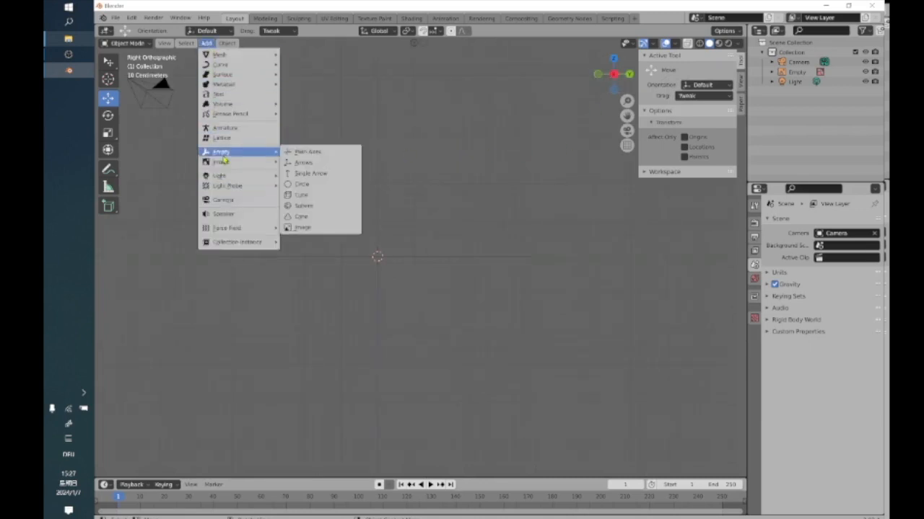
click(303, 160)
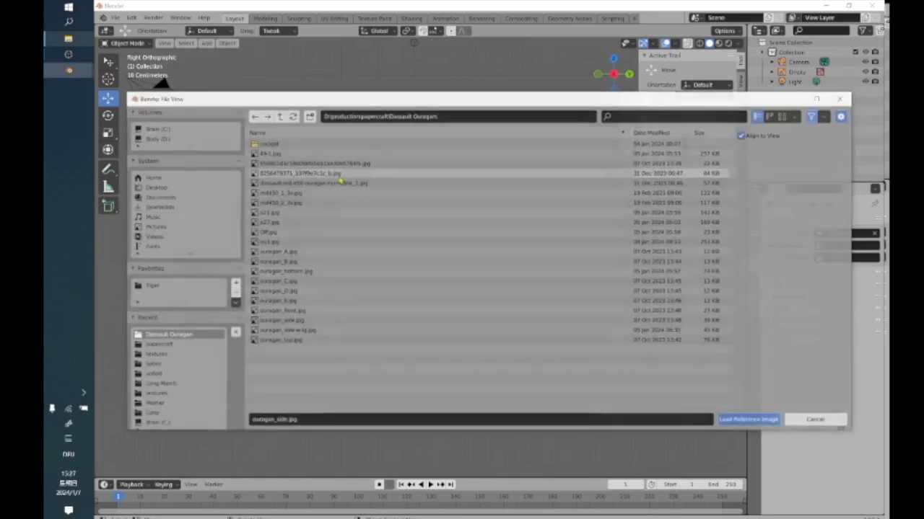
click(296, 320)
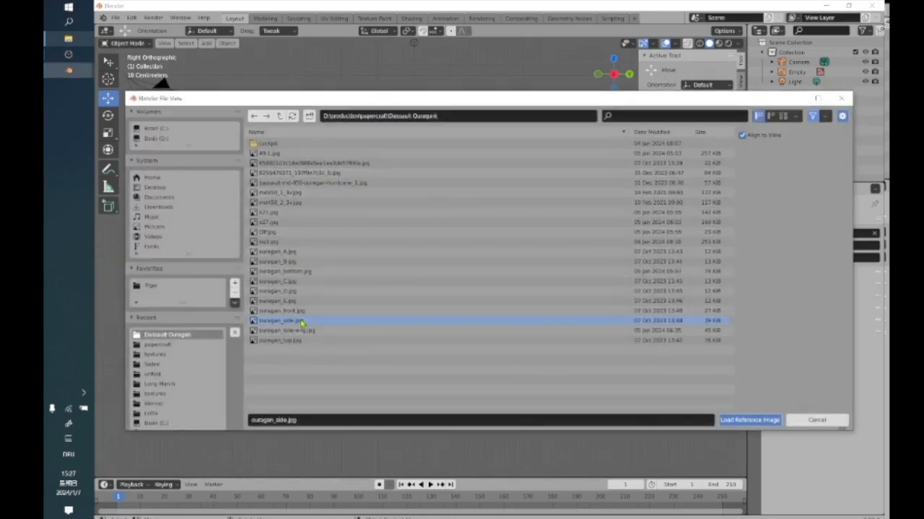
click(751, 421)
Move the side-view image along the Y axis to about 1.72 m.
middle_drag(428, 317, 225, 346)
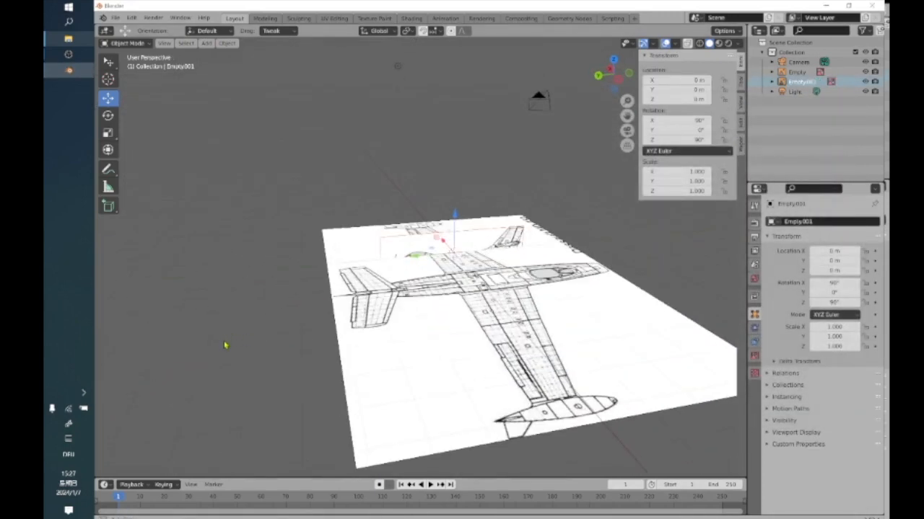
shift+middle_drag(388, 255, 373, 290)
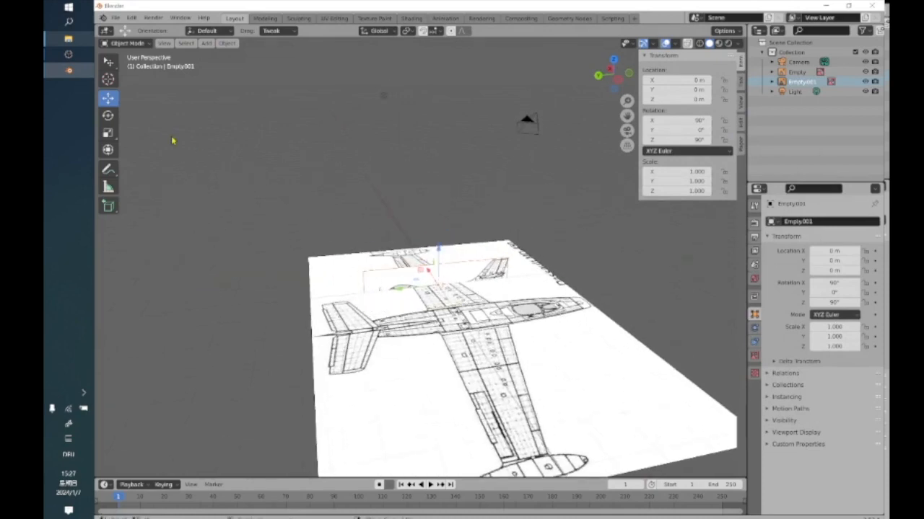
drag(405, 296, 343, 293)
Enlarge the side-view image from its upper corner to come closer to the top-view aircraft's fuselage length.
click(108, 61)
drag(459, 263, 532, 219)
middle_drag(532, 219, 458, 255)
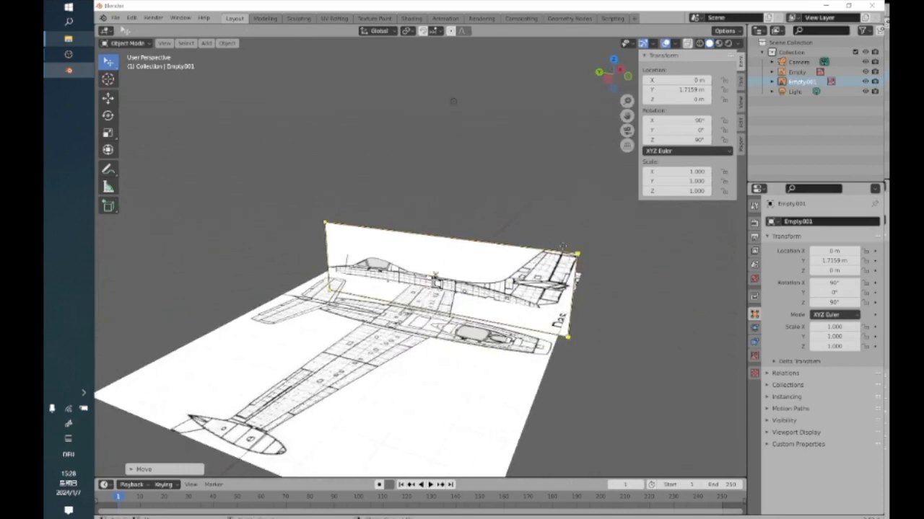
drag(576, 253, 572, 254)
middle_drag(498, 196, 438, 201)
Load ouragan_front.jpg as a reference image aligned to the Back Orthographic view.
middle_drag(417, 294, 538, 311)
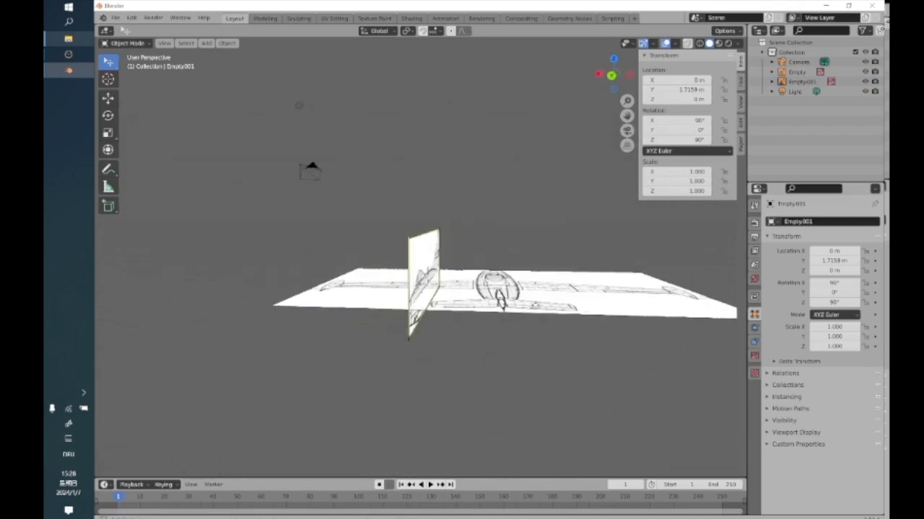
click(612, 76)
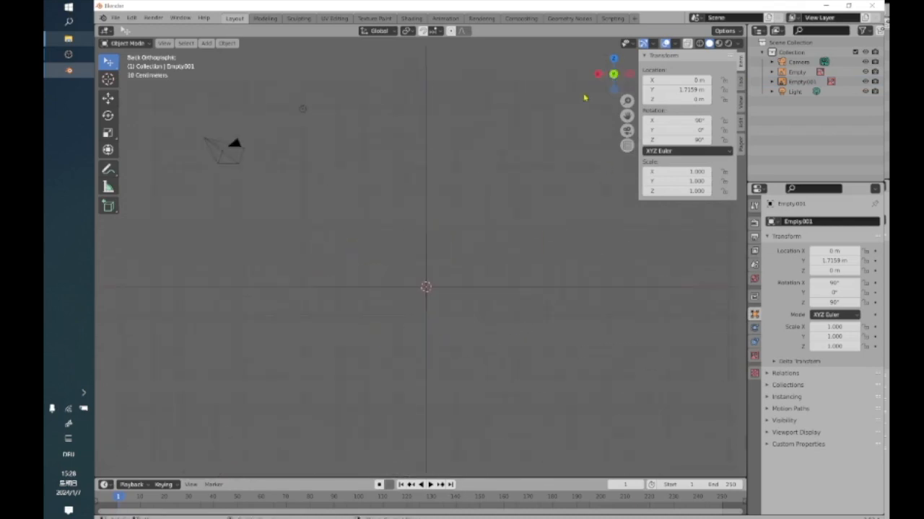
click(207, 43)
mouse_move(224, 162)
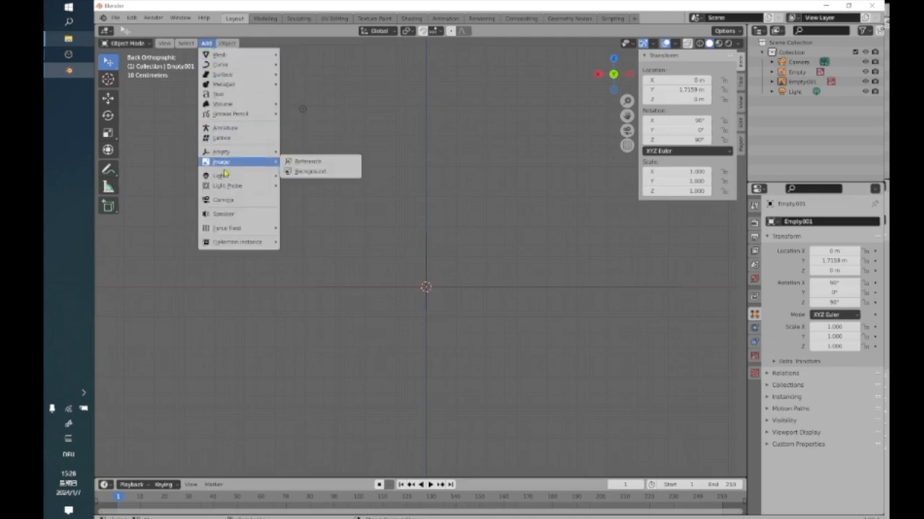
click(329, 161)
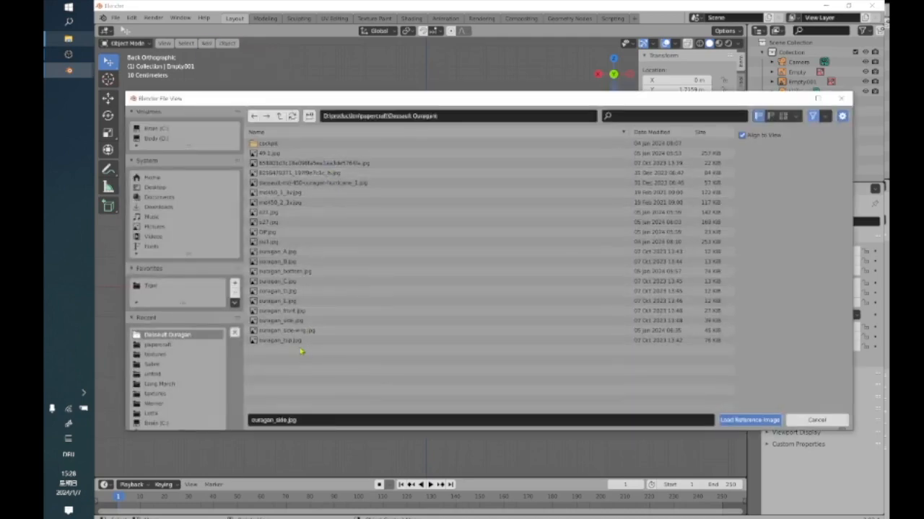
click(281, 311)
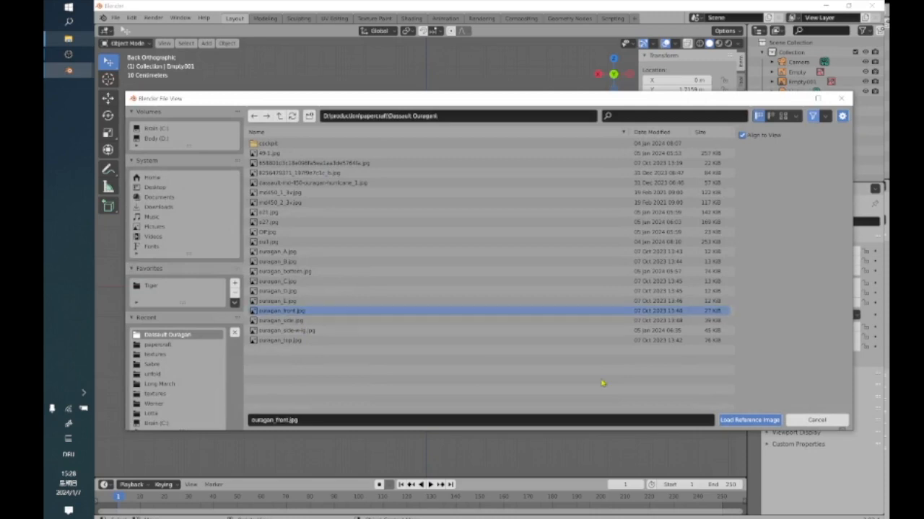
click(749, 420)
Move the front-view image along the X axis to about 1.17 m.
middle_drag(446, 306, 534, 349)
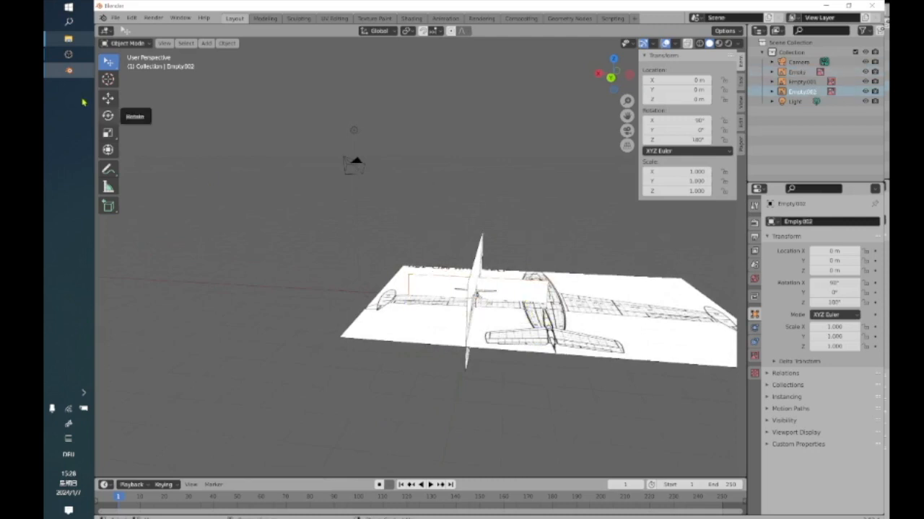
click(108, 98)
drag(436, 298, 404, 294)
Enlarge the front-view image from its upper corner to come closer to the top-view aircraft's wingspan.
key(w)
middle_drag(536, 279, 495, 286)
drag(495, 276, 603, 253)
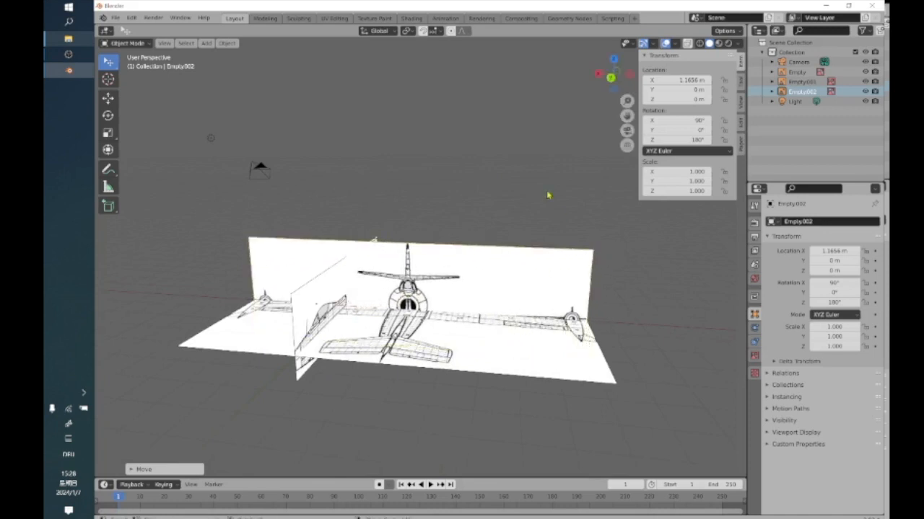
click(549, 195)
middle_drag(445, 262, 451, 336)
click(544, 303)
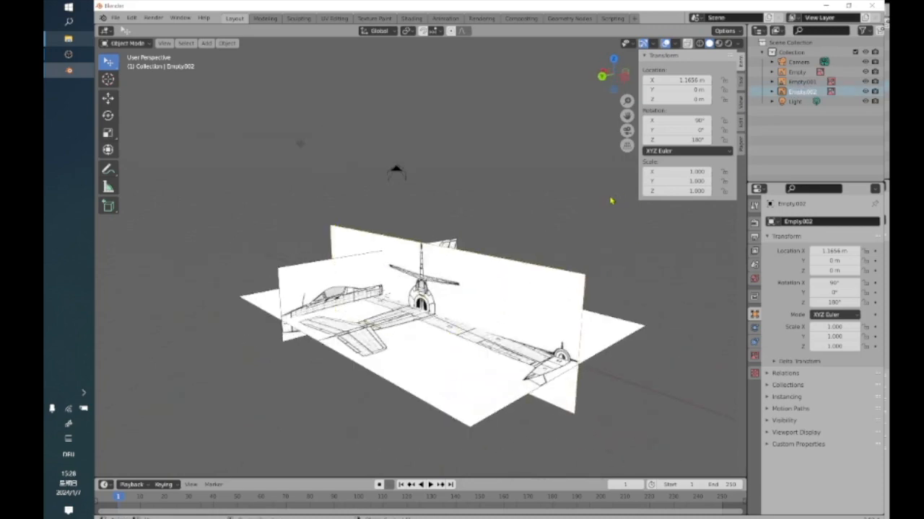
Select the light and the camera alternately and inspect both objects from different angles around the reference images.
click(301, 145)
click(326, 175)
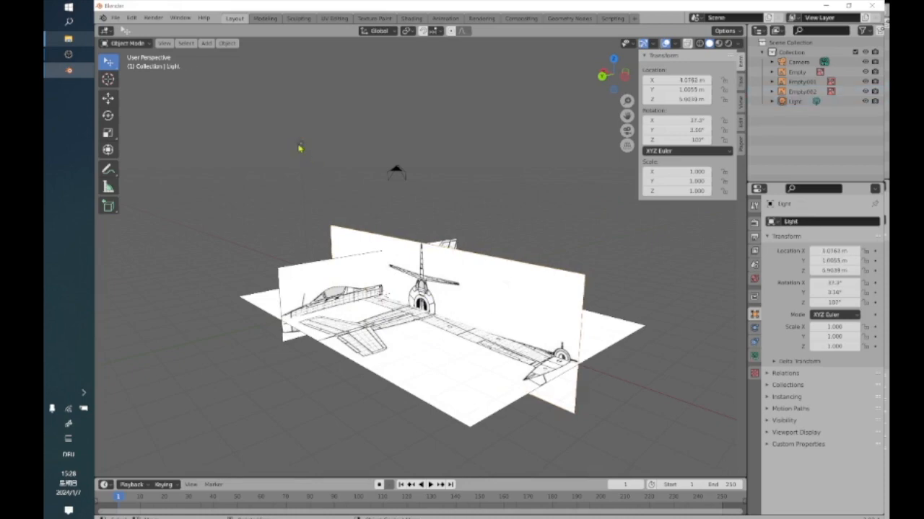
click(398, 177)
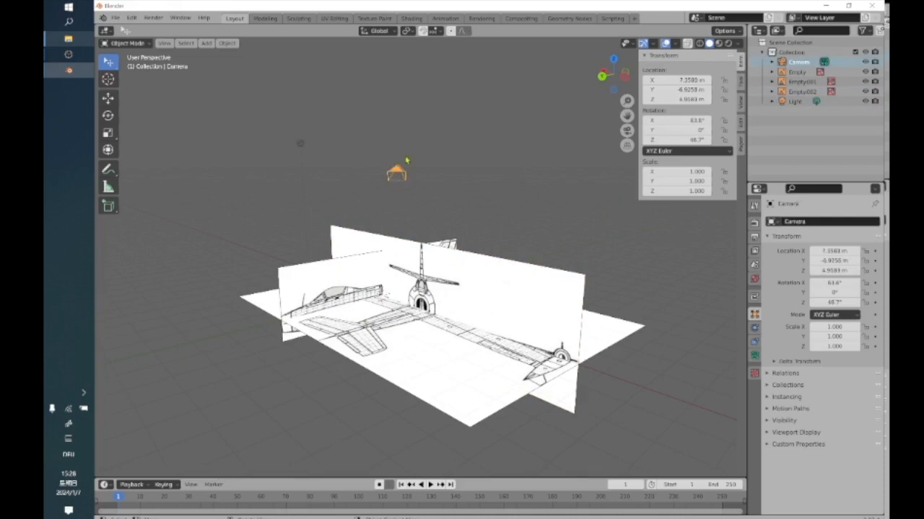
middle_drag(341, 177, 300, 180)
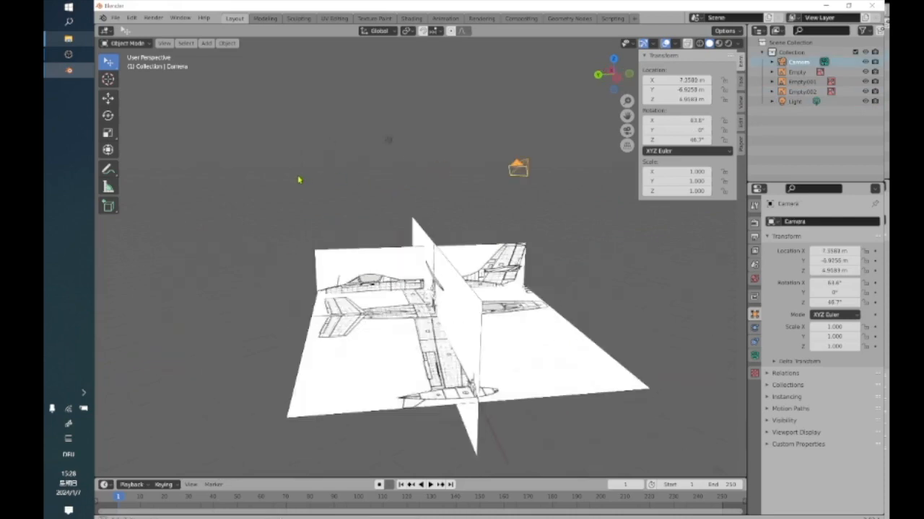
click(387, 143)
middle_drag(421, 255, 436, 215)
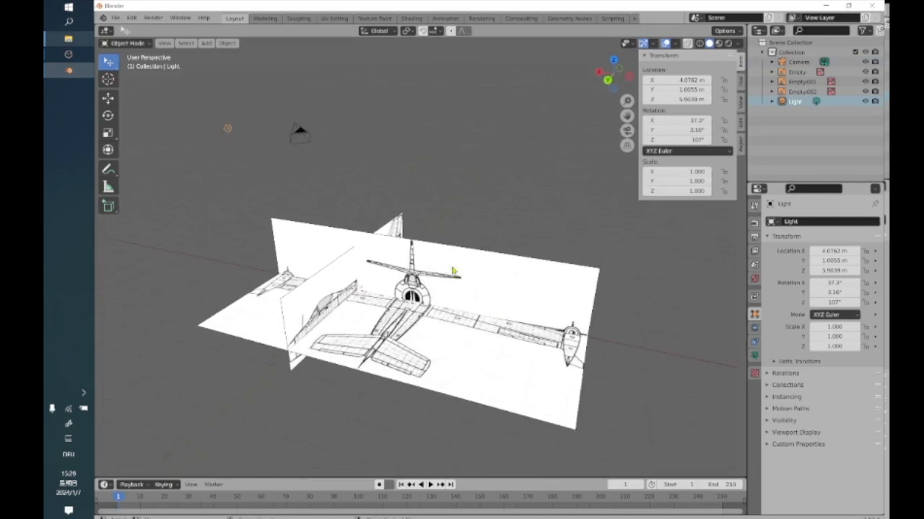
click(301, 148)
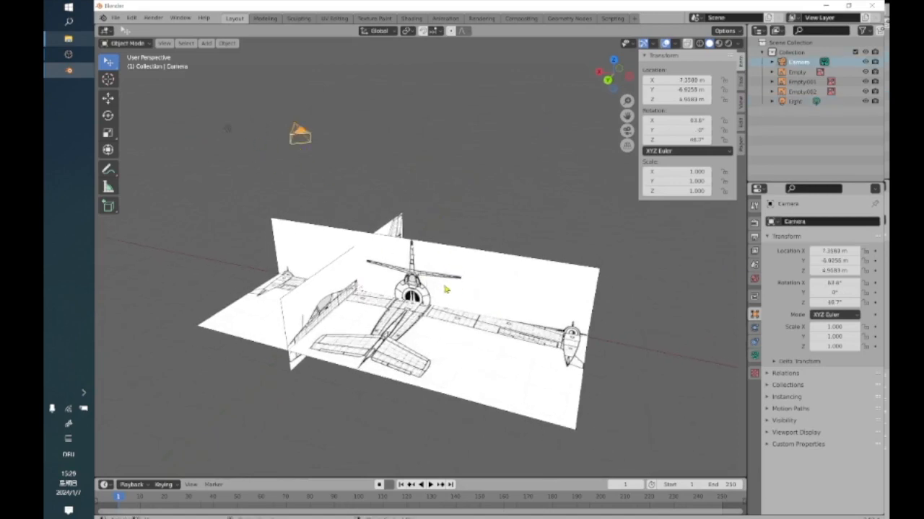
Try moving the front-view image along Y and Z, place it at about 2.65 m along X, and undo the move.
click(446, 290)
key(g)
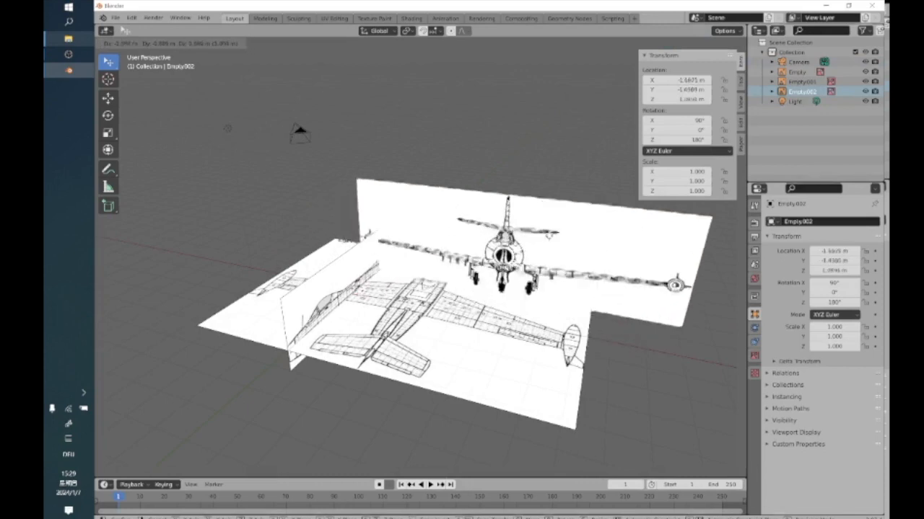
key(y)
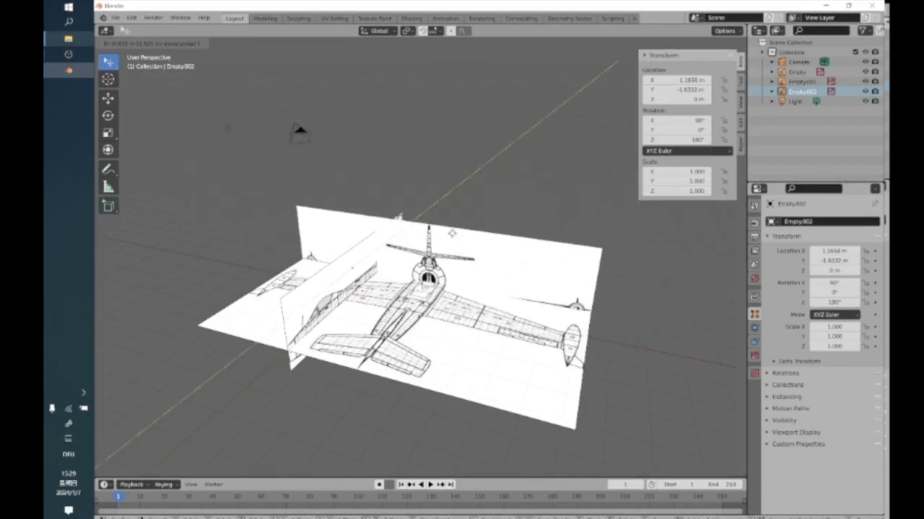
key(z)
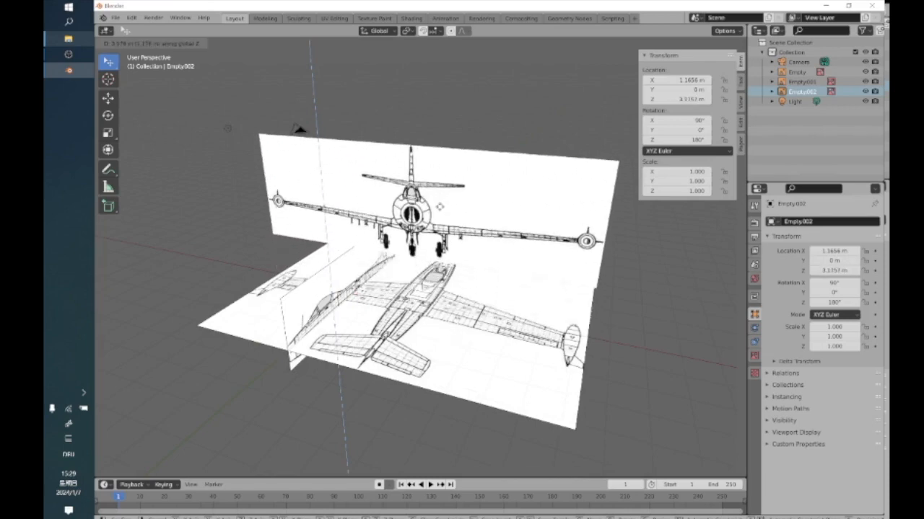
key(x)
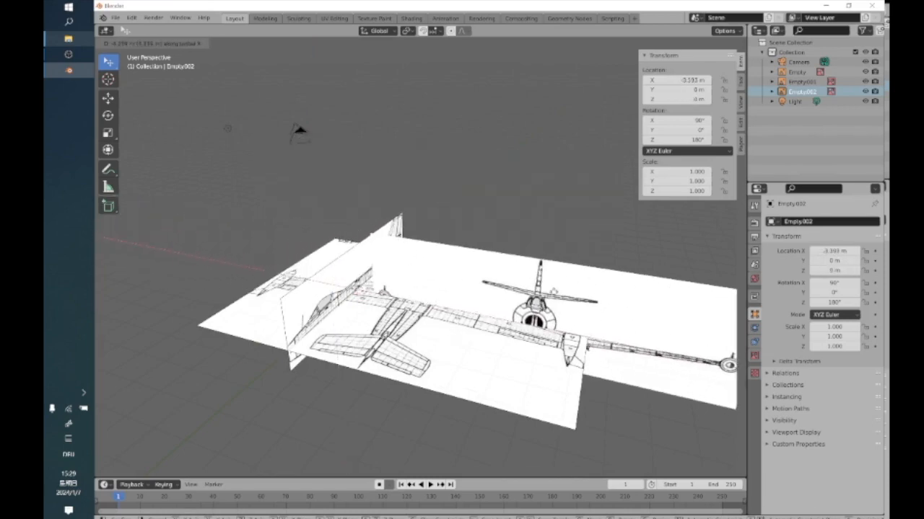
click(405, 292)
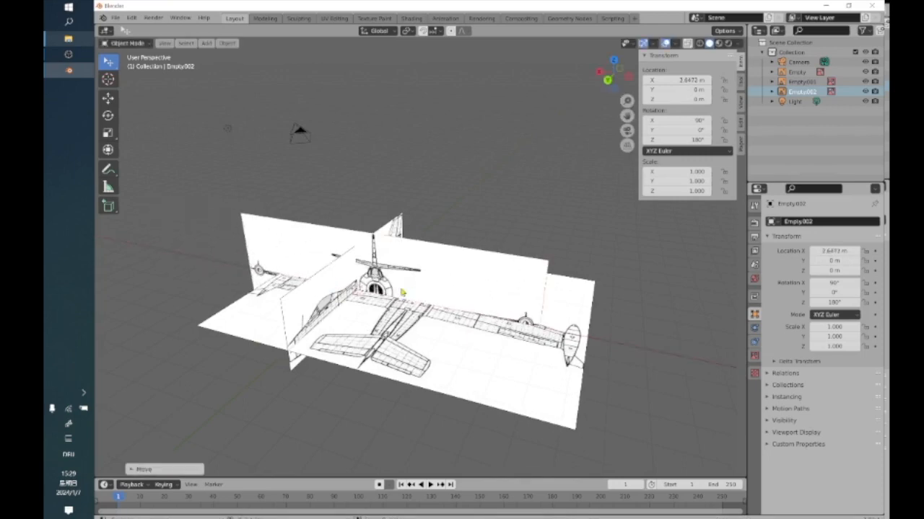
key(ctrl+z)
Try resizing the front-view image from its upper corner and clear the selection.
mouse_move(435, 299)
middle_down()
mouse_move(423, 293)
mouse_move(427, 284)
middle_up()
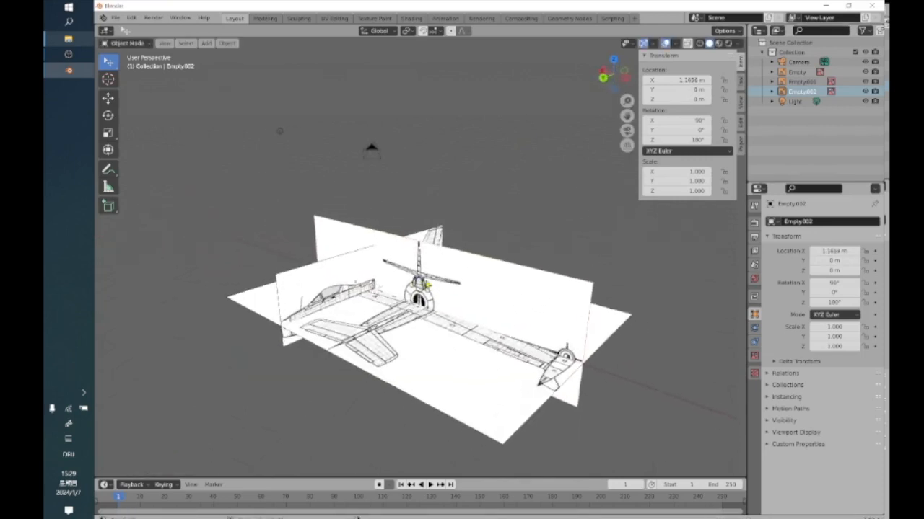
click(540, 272)
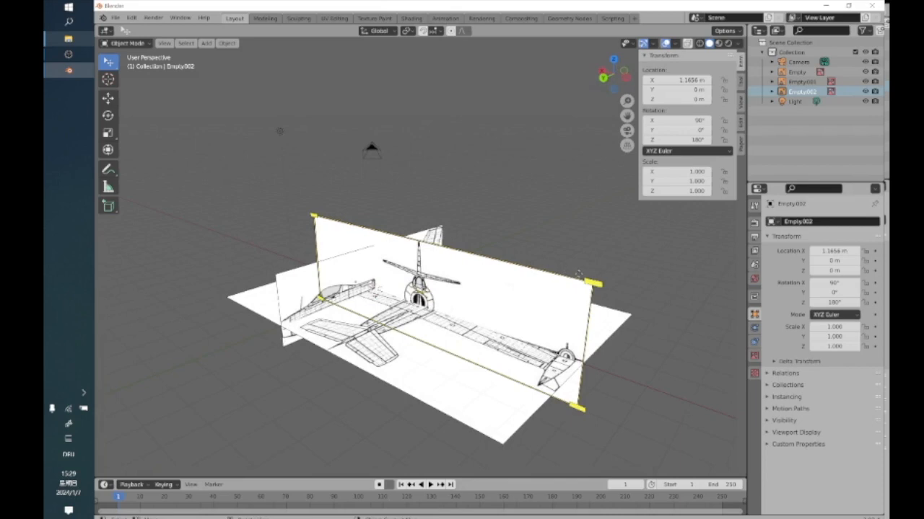
drag(596, 282, 643, 307)
click(537, 222)
Try raising the front-view image along Z with the Move tool's axis handle and undo the move.
middle_drag(502, 253, 286, 219)
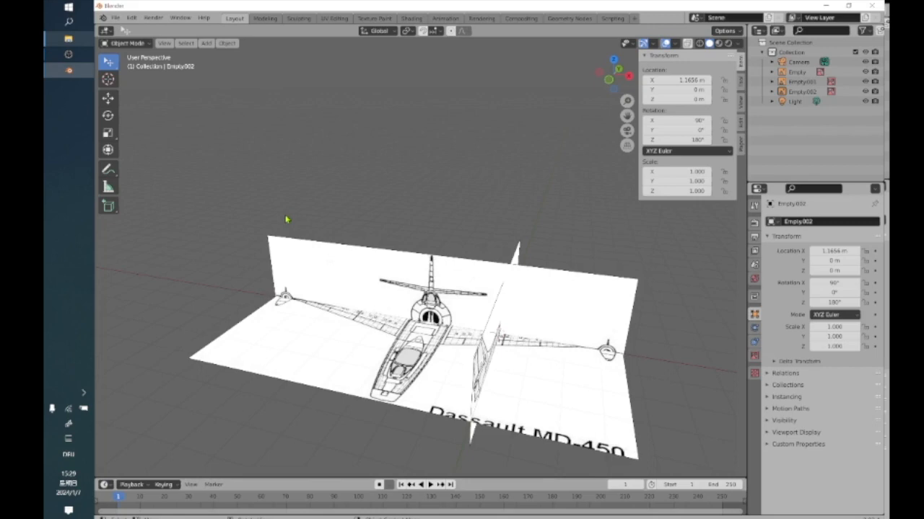
middle_drag(452, 246, 408, 248)
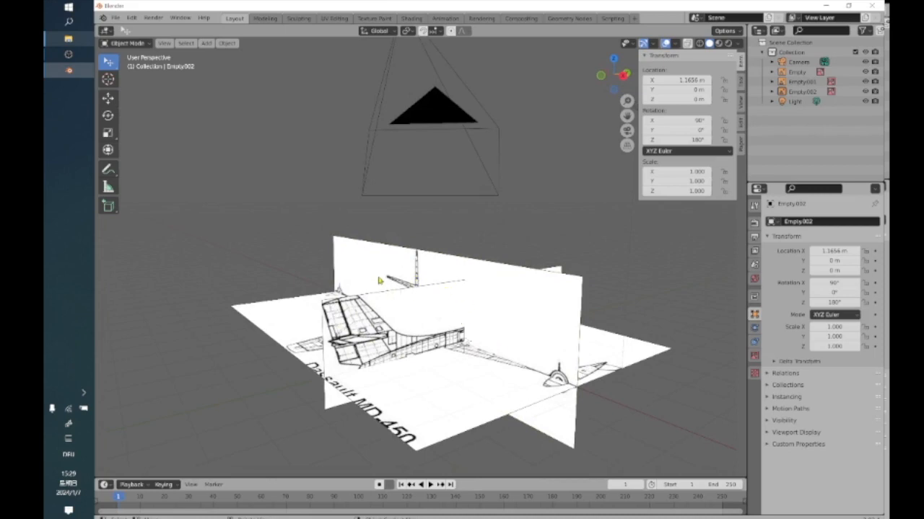
middle_drag(391, 274, 393, 284)
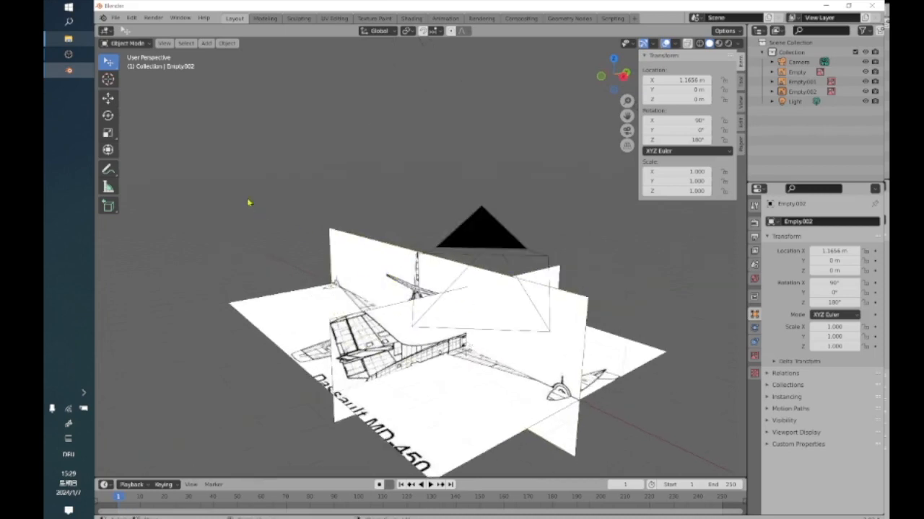
click(107, 98)
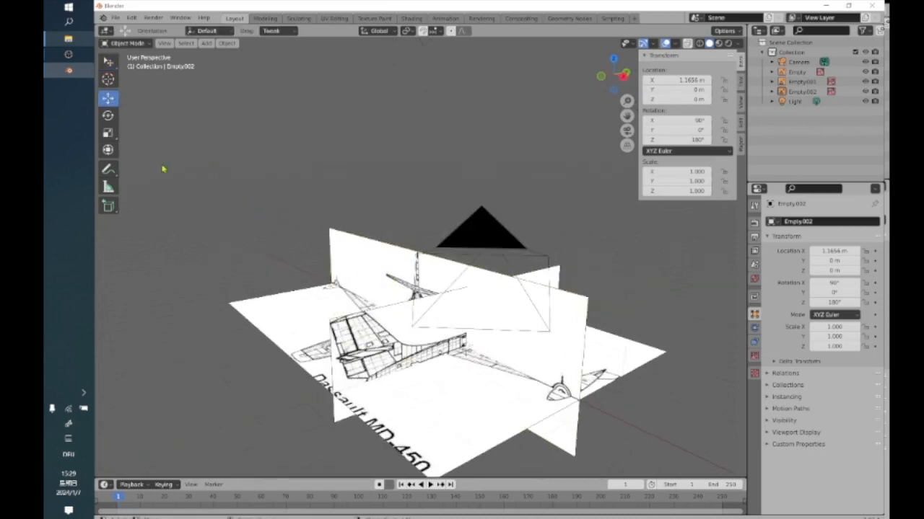
middle_drag(233, 247, 280, 261)
click(308, 261)
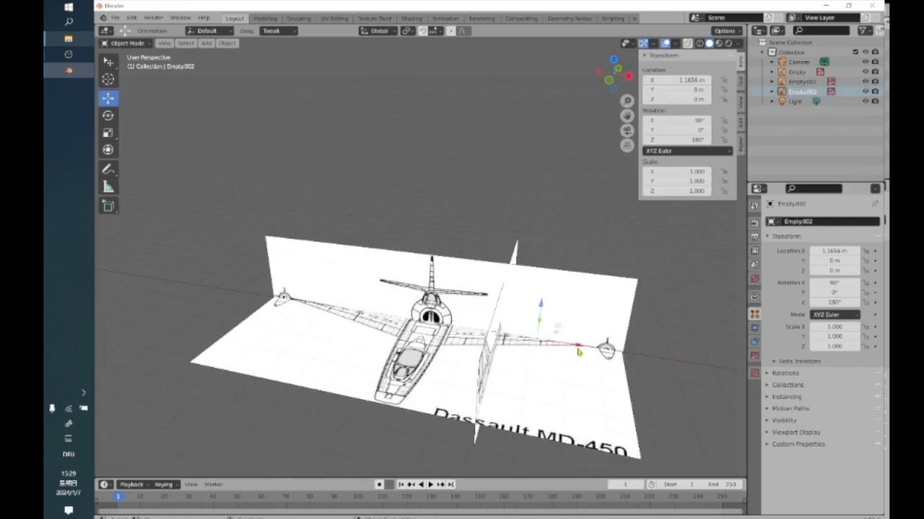
drag(540, 307, 545, 210)
key(ctrl+z)
Test axis-constrained moves of the front-view image along Y, Z and X, placing it at about 0.495 m on X, and undo the placement.
middle_drag(505, 324, 452, 303)
middle_drag(495, 330, 448, 303)
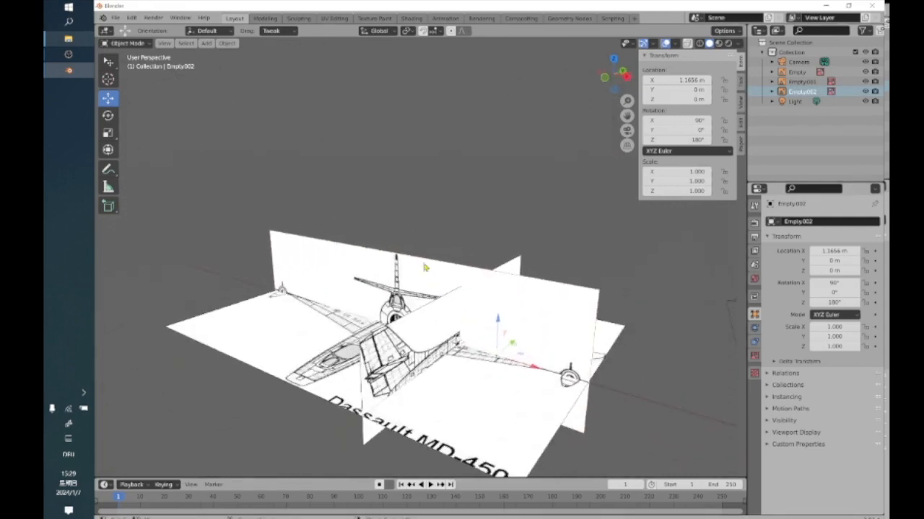
click(327, 272)
key(g)
key(y)
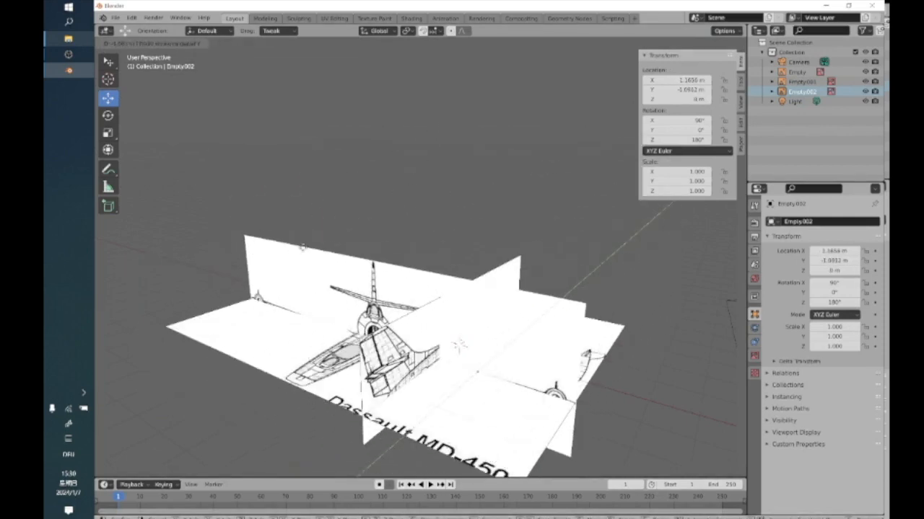
key(z)
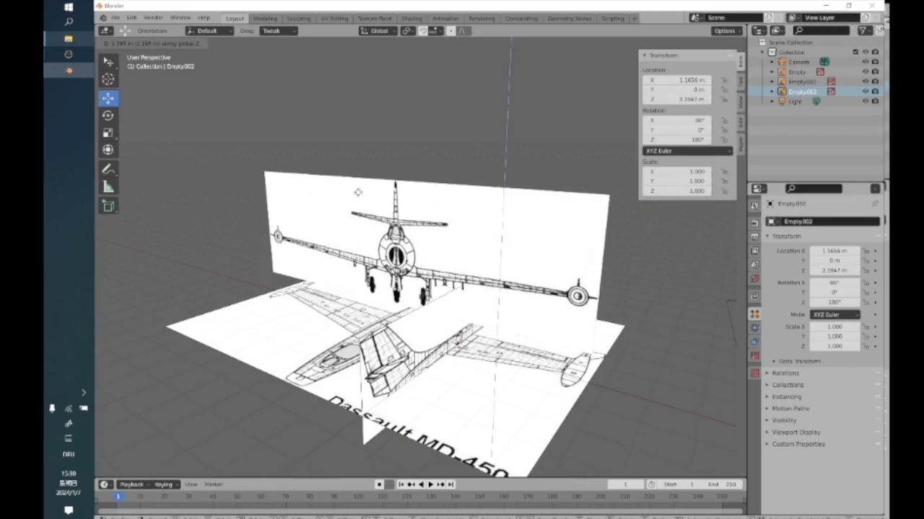
key(x)
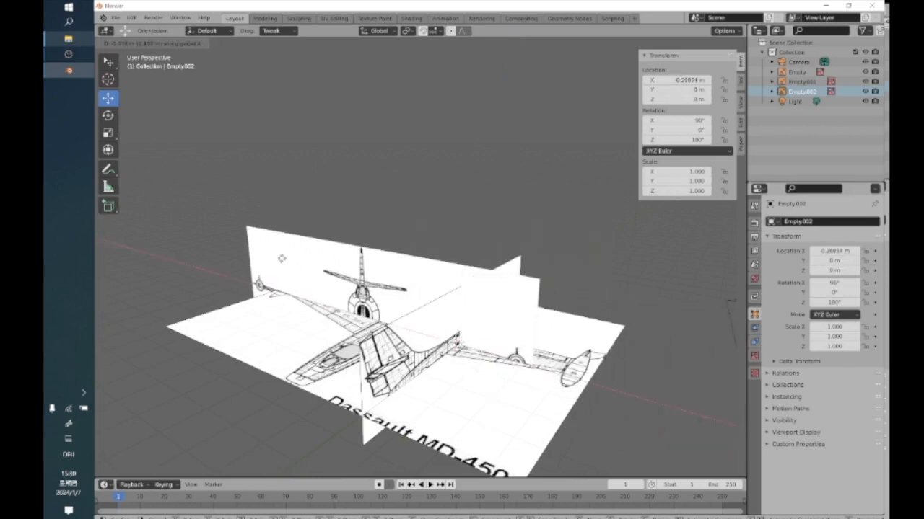
click(303, 267)
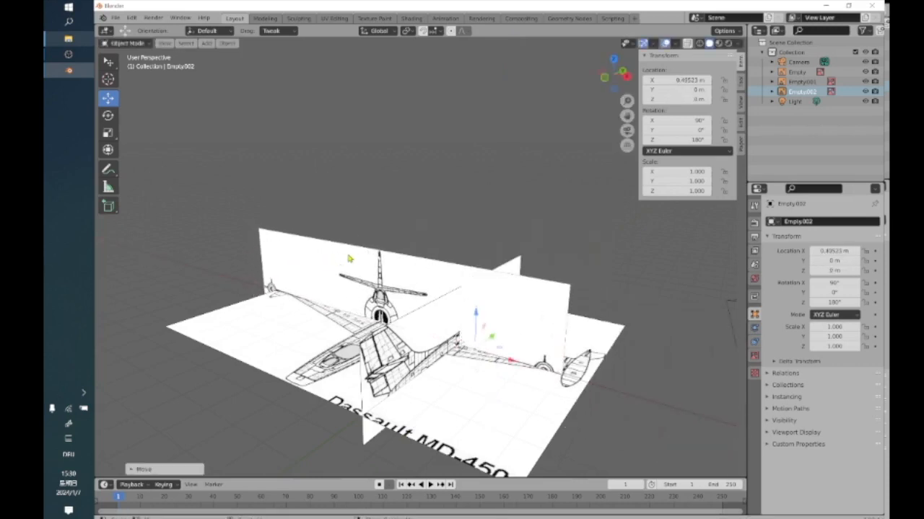
key(ctrl+z)
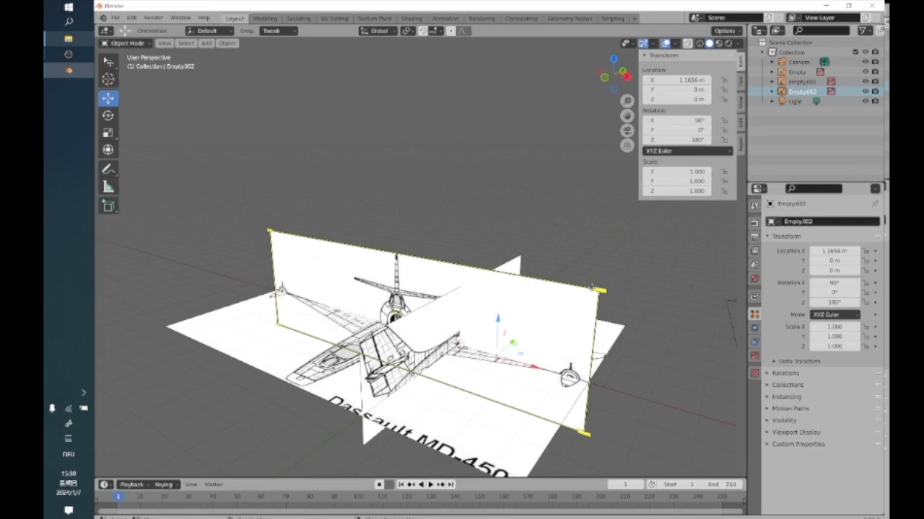
click(434, 229)
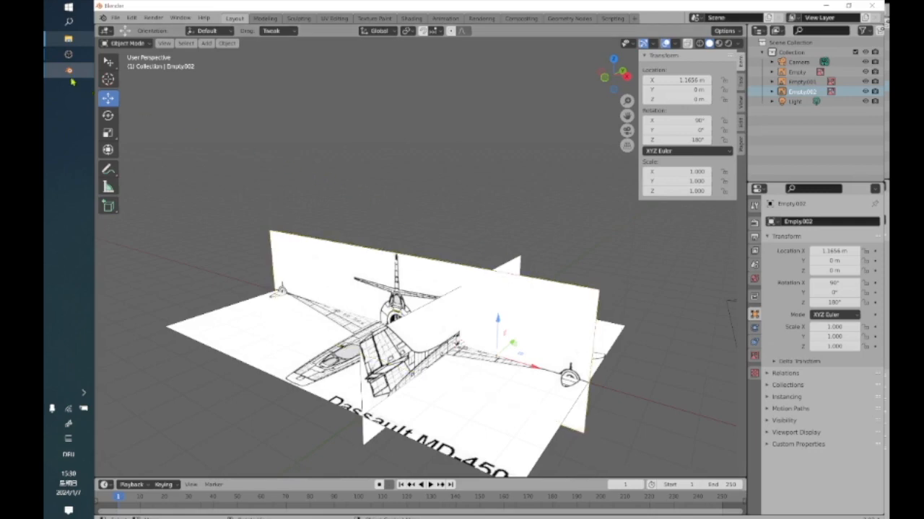
mouse_move(71, 82)
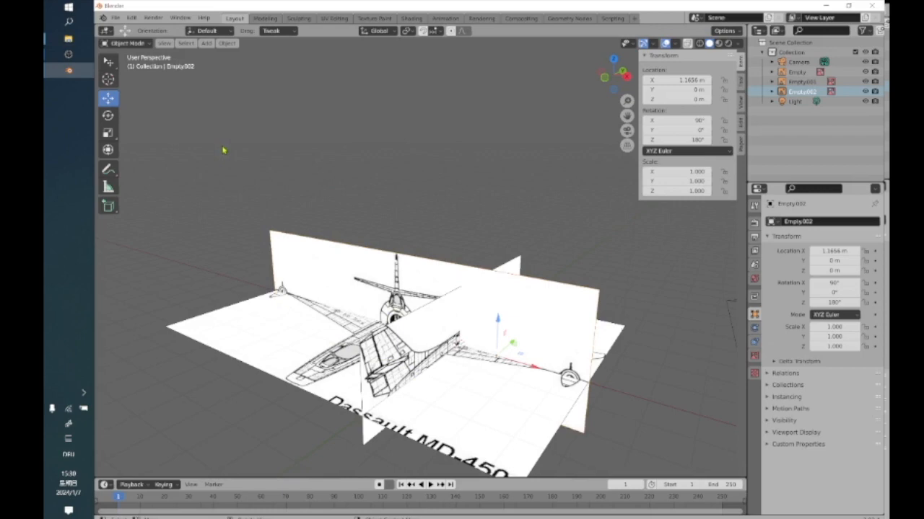
scroll(419, 212, down, 2)
click(513, 308)
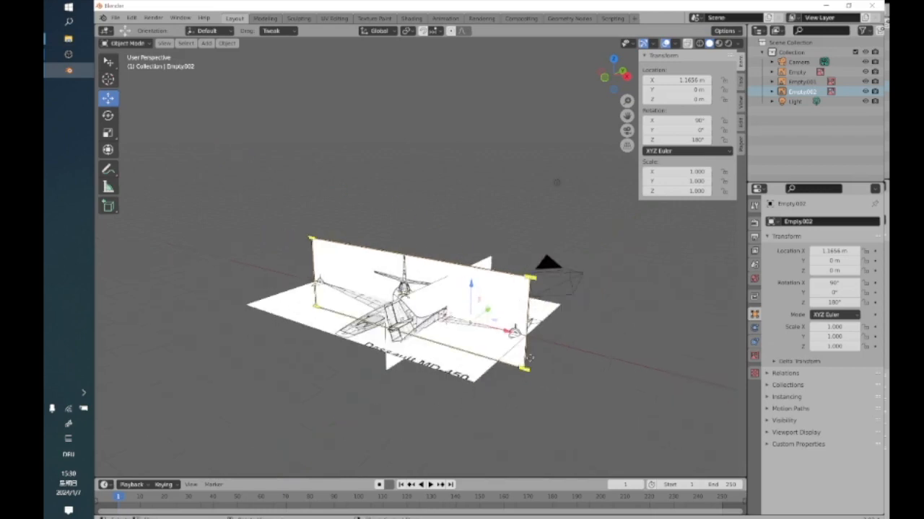
middle_drag(412, 255, 393, 251)
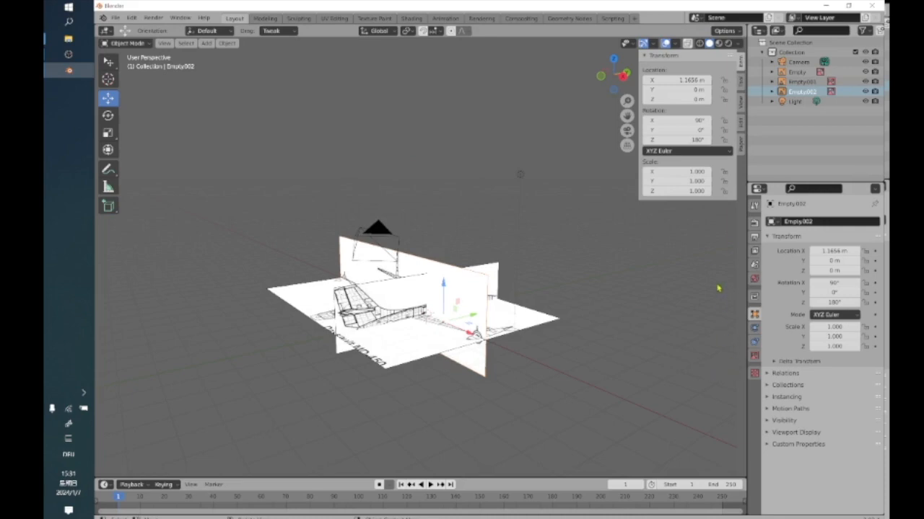
Review the available editor types, then select the top-view image and show its image data properties.
click(757, 189)
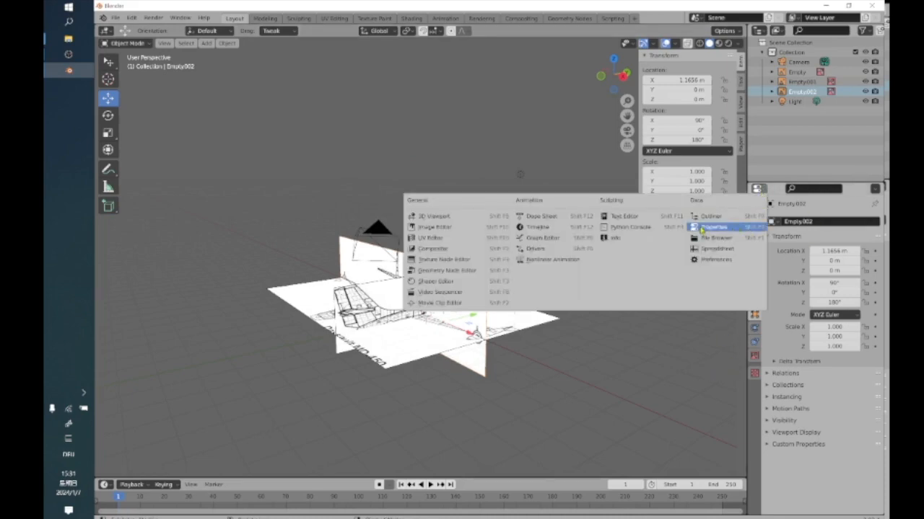
click(776, 196)
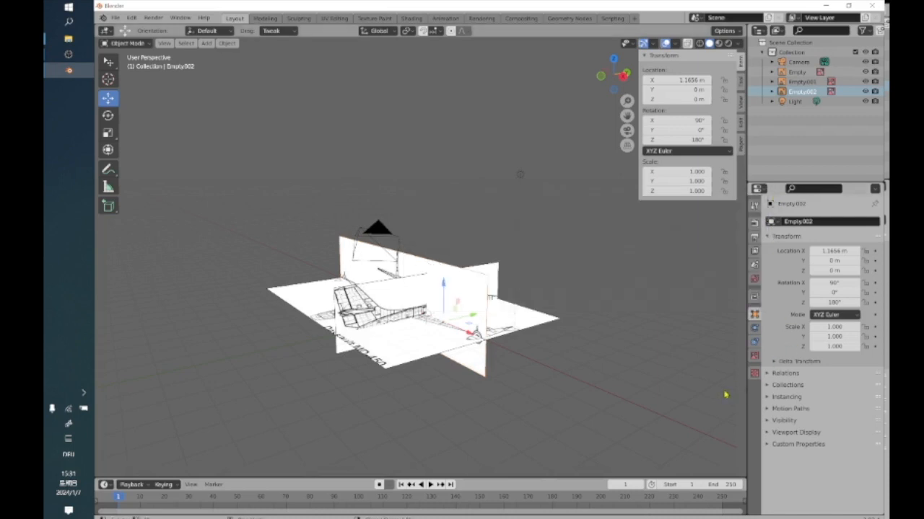
click(589, 384)
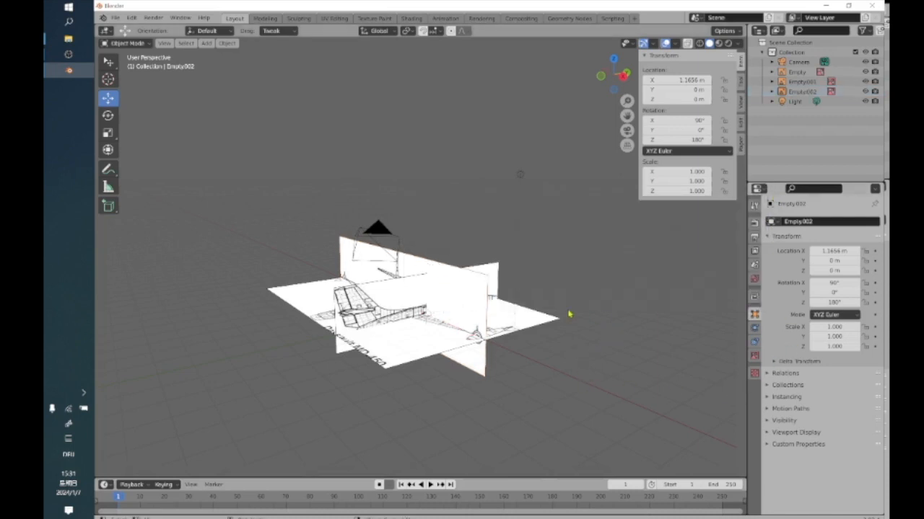
click(511, 325)
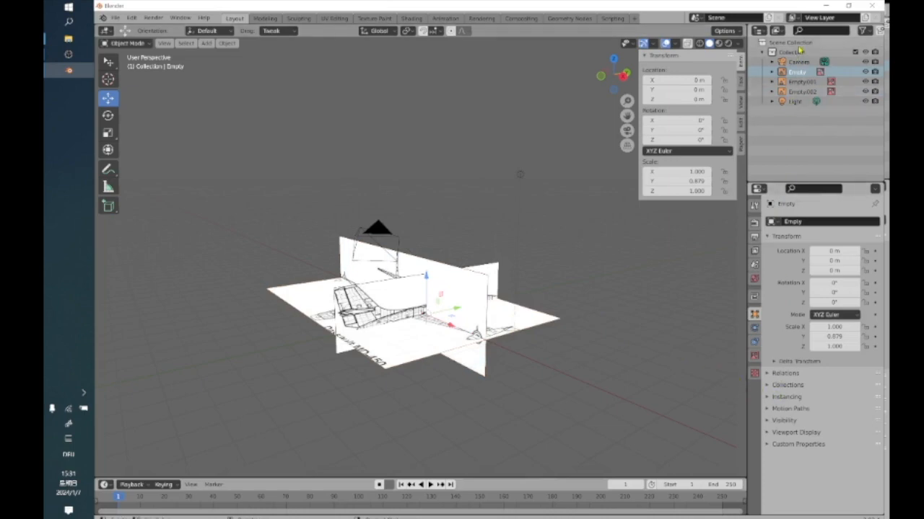
click(755, 356)
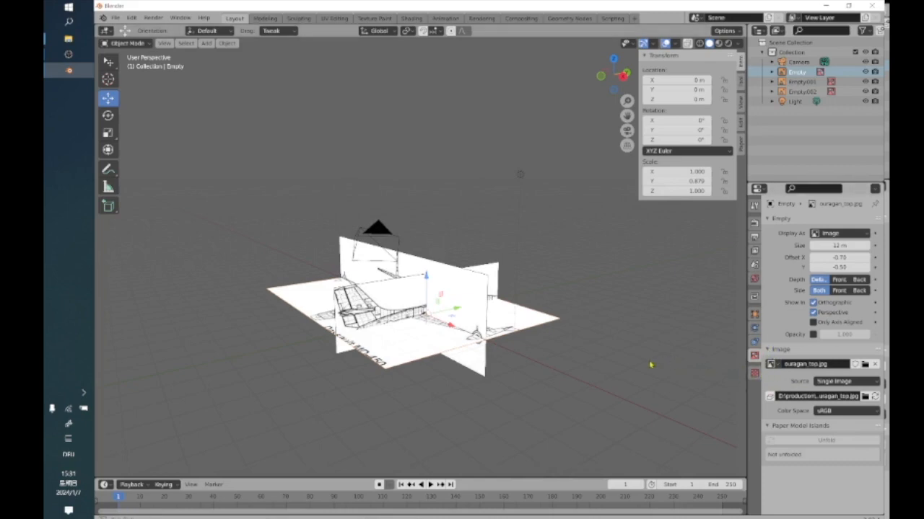
Replace the side-view reference picture with ouragan_side-w-lg.jpg from the Dassault Ouragan folder.
middle_drag(664, 365, 553, 356)
middle_drag(412, 303, 430, 331)
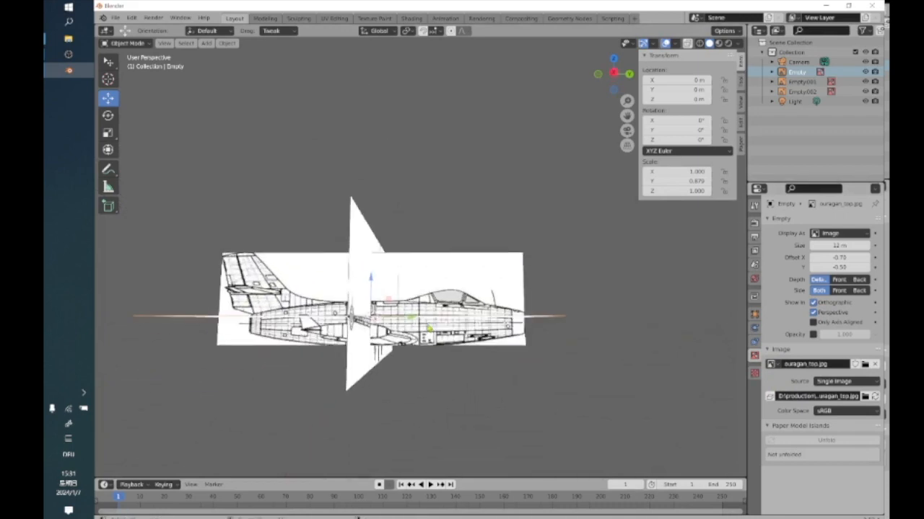
click(471, 280)
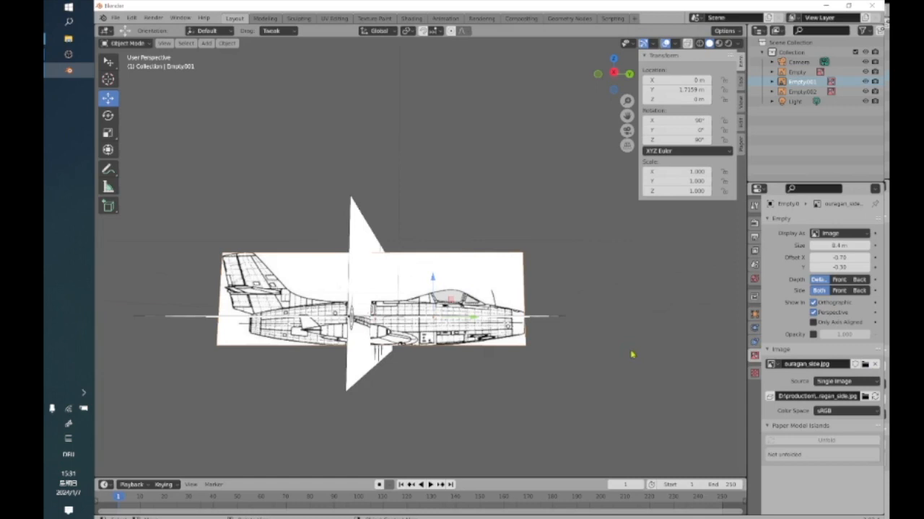
click(875, 364)
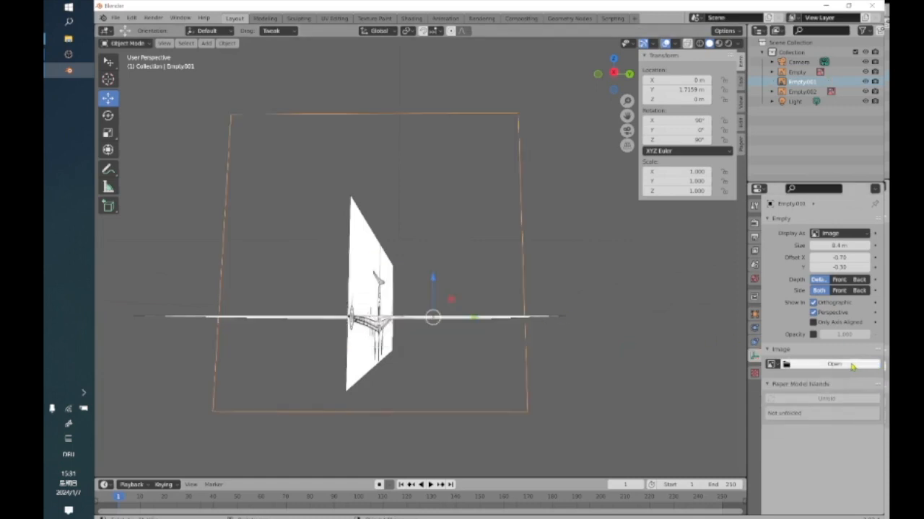
click(853, 365)
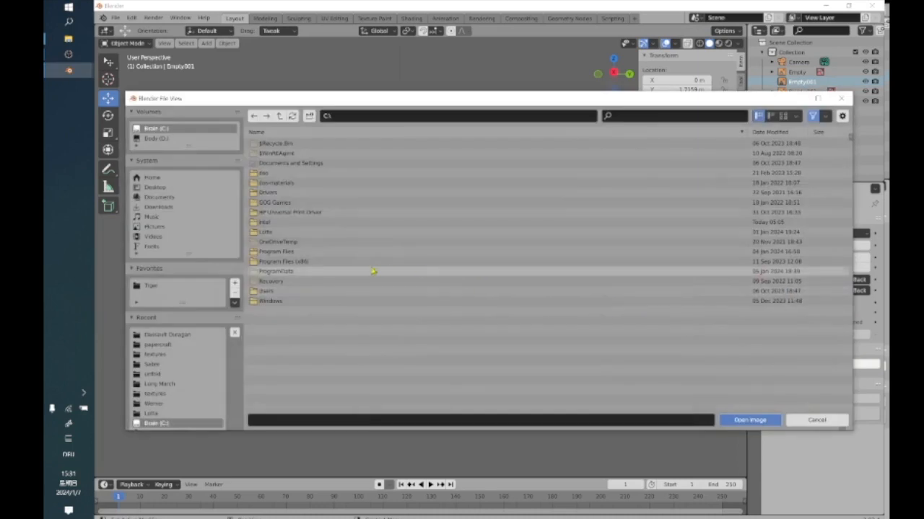
click(173, 336)
click(285, 331)
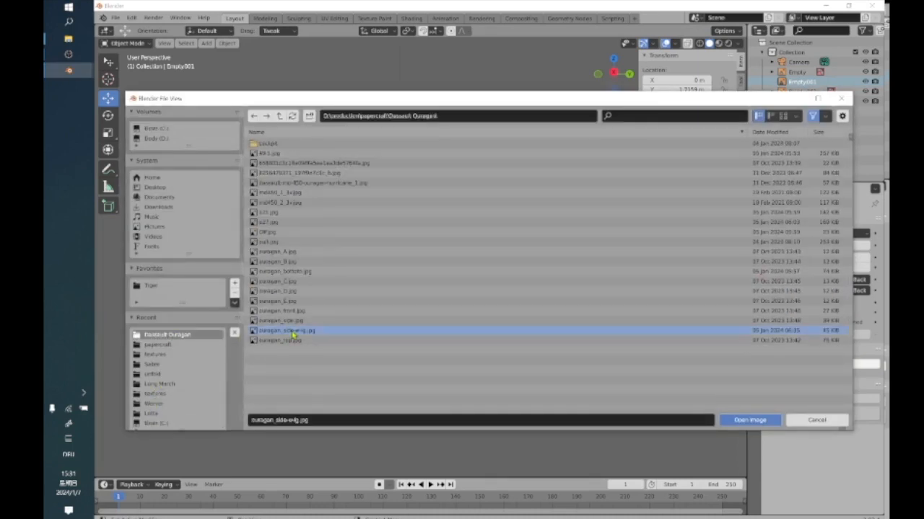
click(750, 421)
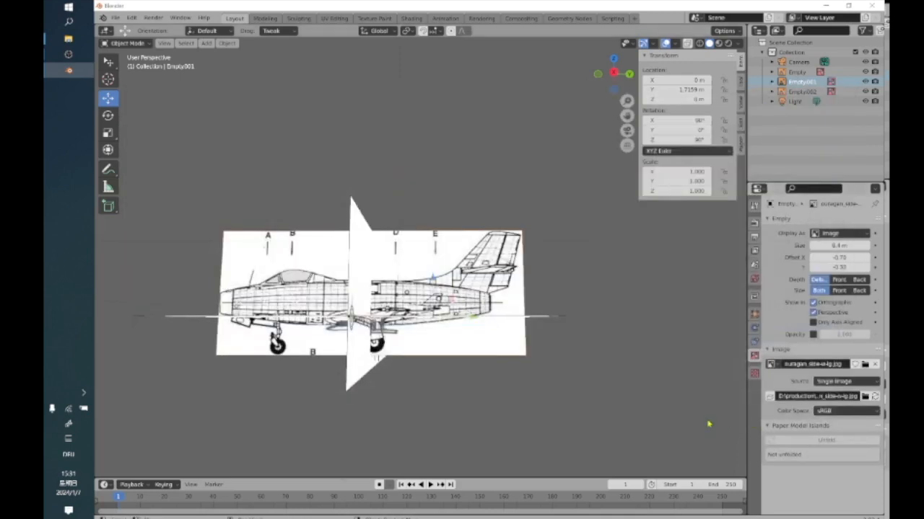
Pack the side-view image into the blend file.
middle_drag(413, 389, 445, 376)
click(446, 376)
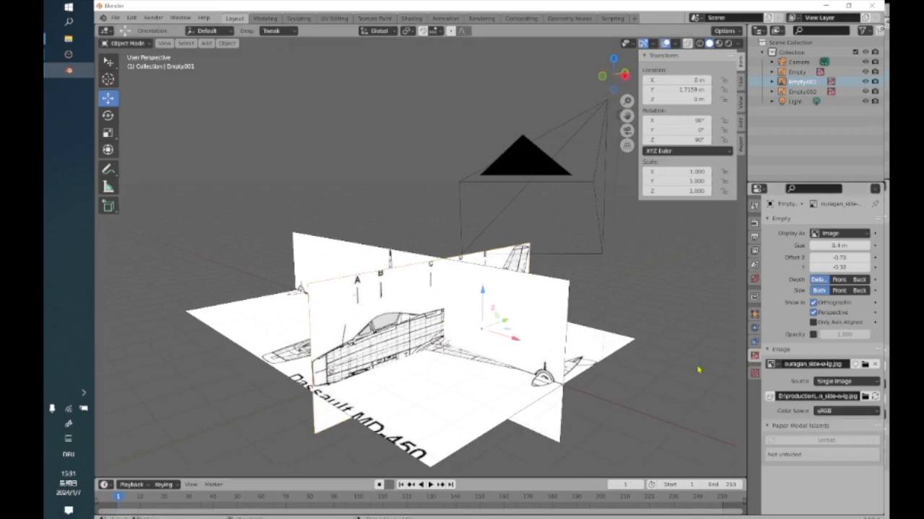
click(770, 396)
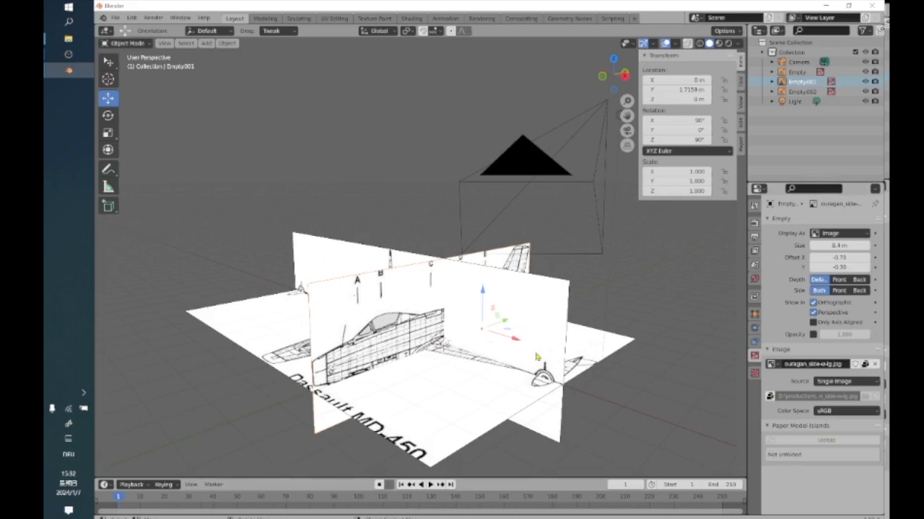
Examine the External Data options for packing all files, and view the three reference images from different angles.
click(114, 17)
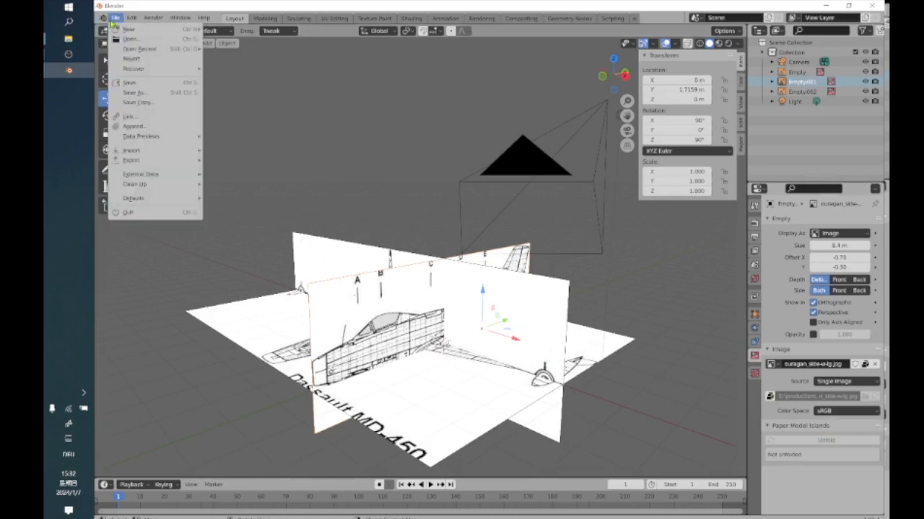
mouse_move(153, 176)
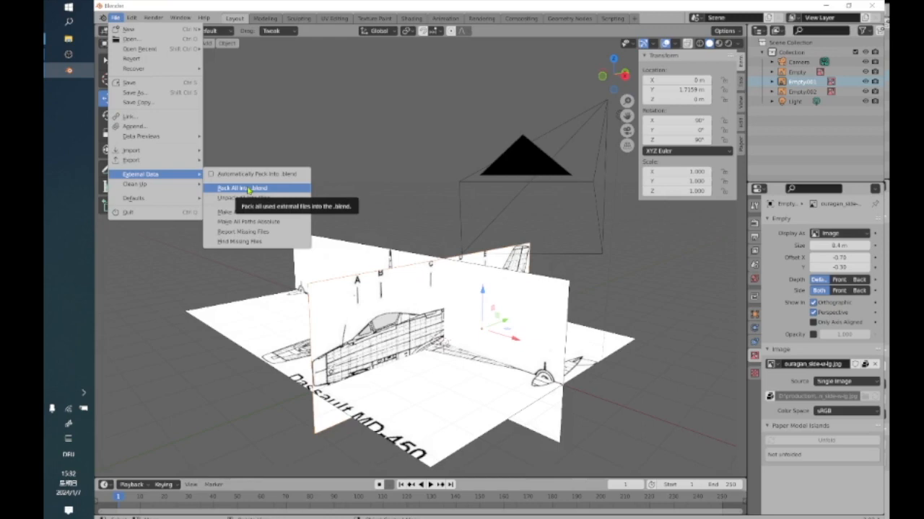
click(355, 166)
click(383, 269)
middle_drag(382, 268, 542, 144)
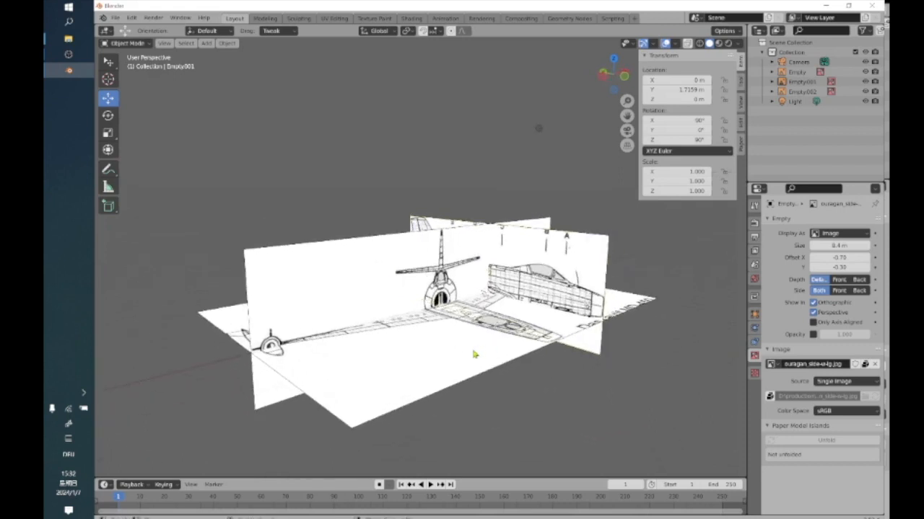
middle_drag(469, 361, 499, 348)
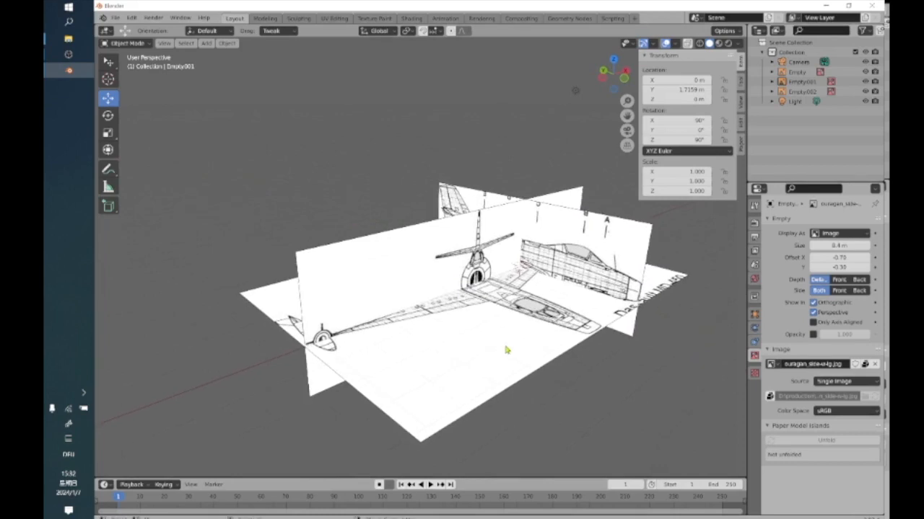
middle_drag(508, 351, 425, 326)
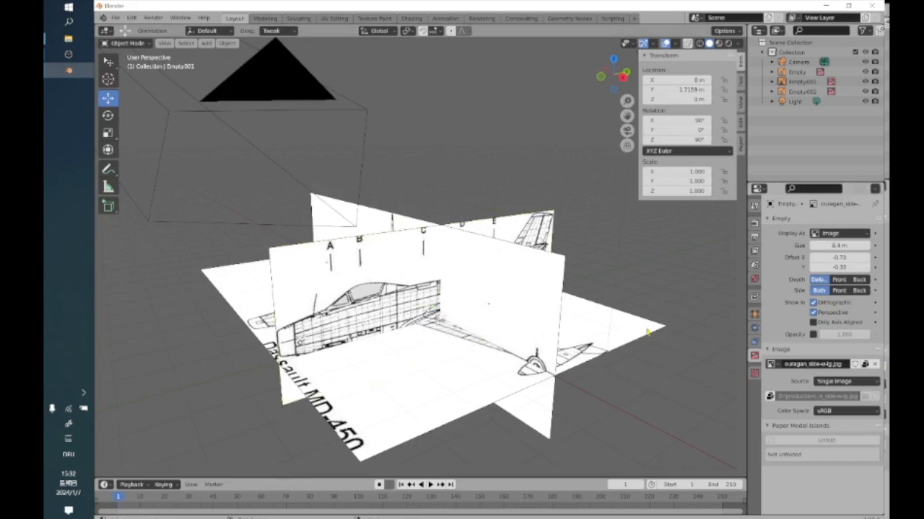
Unlink the picture from the front-view reference, cancel choosing a replacement file, and undo the unlinking.
click(542, 303)
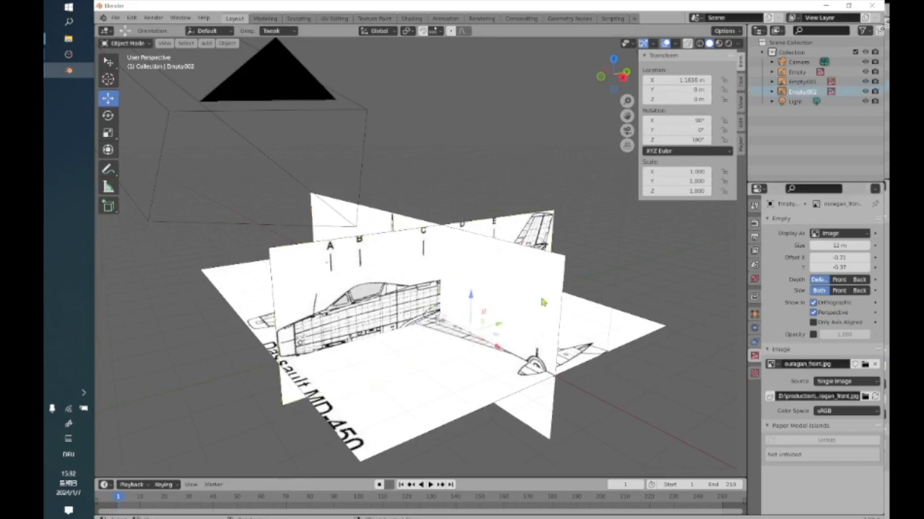
click(875, 365)
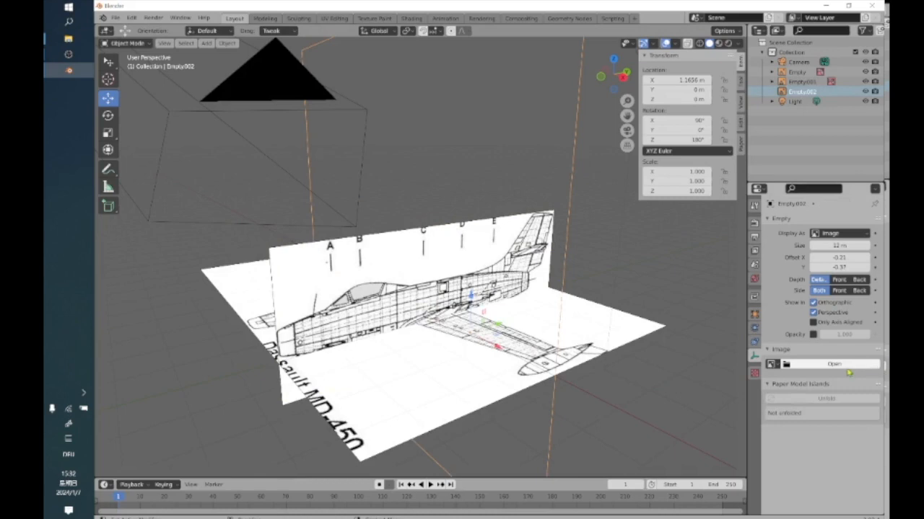
click(848, 369)
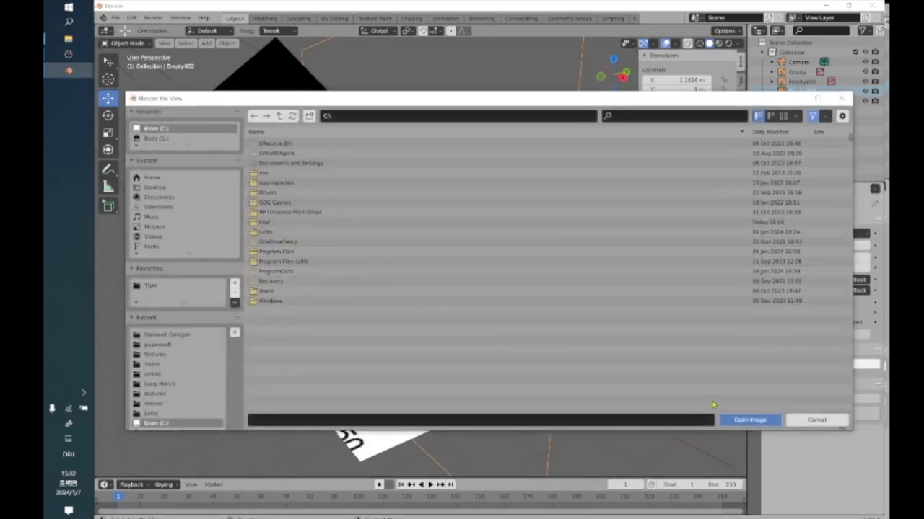
click(846, 425)
key(ctrl+z)
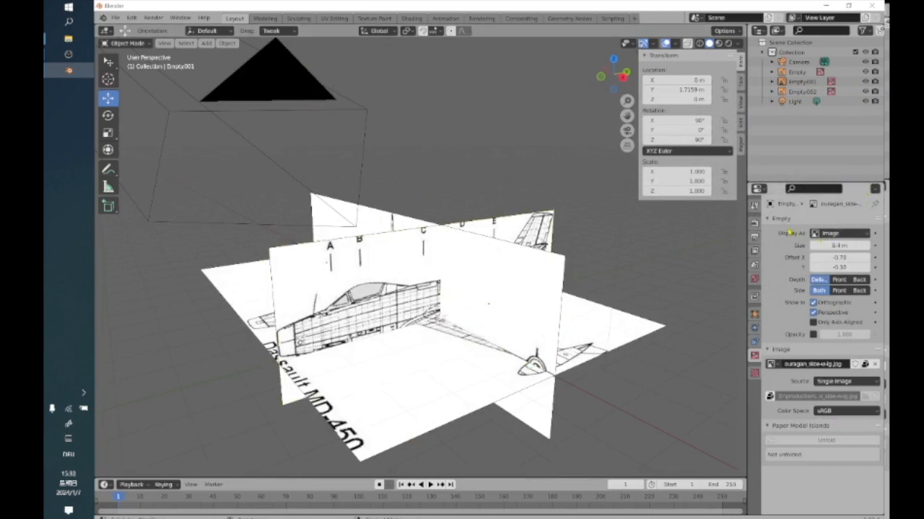
Collapse the Empty settings and rename the side-view reference object as "side view".
click(784, 220)
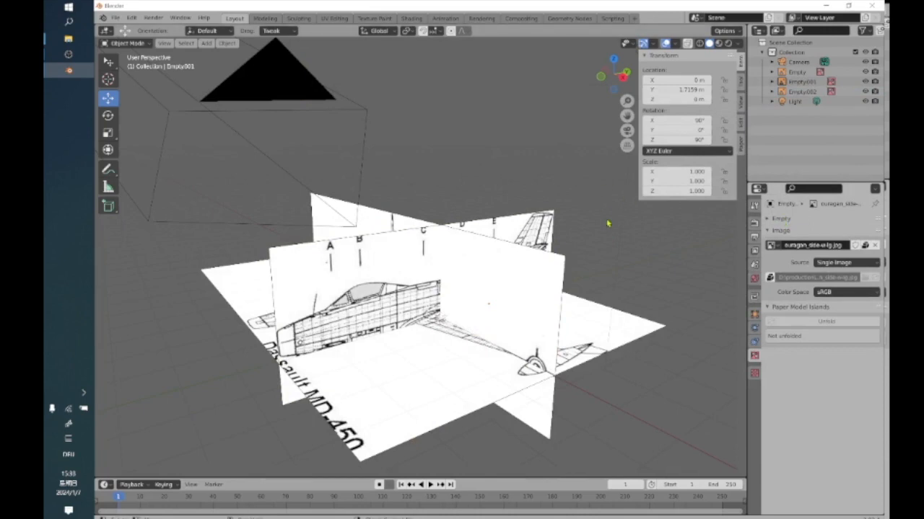
click(773, 82)
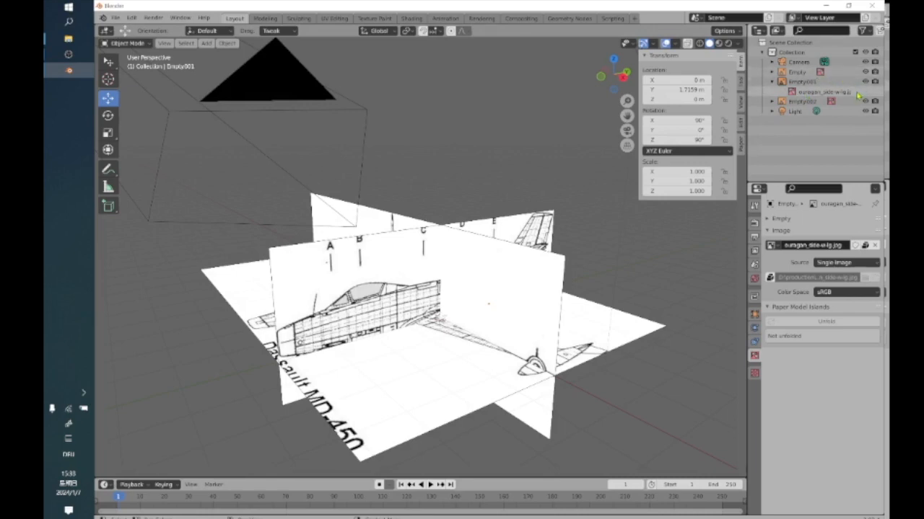
double_click(802, 82)
text(side view)
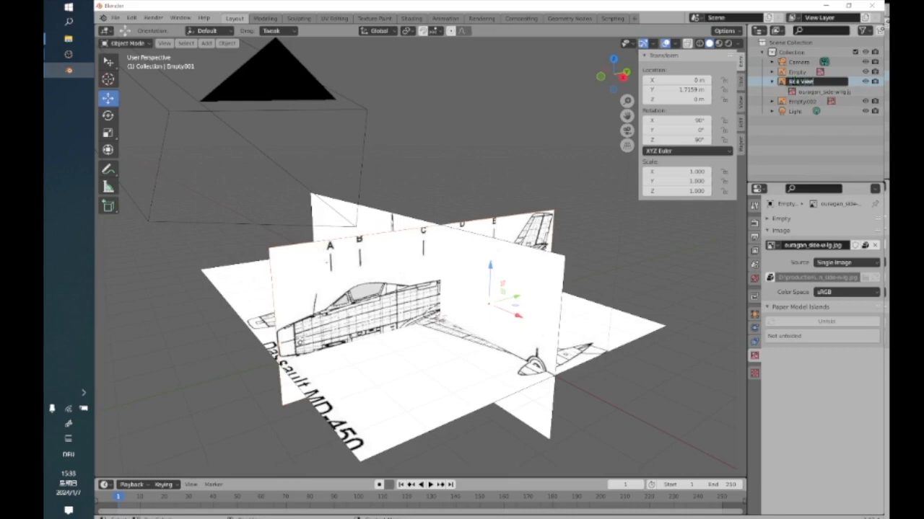
key(Return)
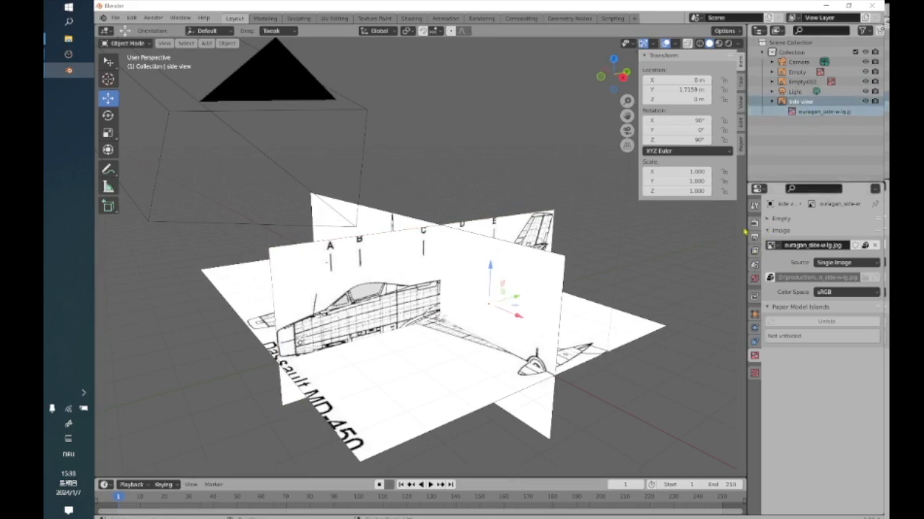
Expand the Empty settings, reselect the side-view image and examine its Display As options.
click(557, 261)
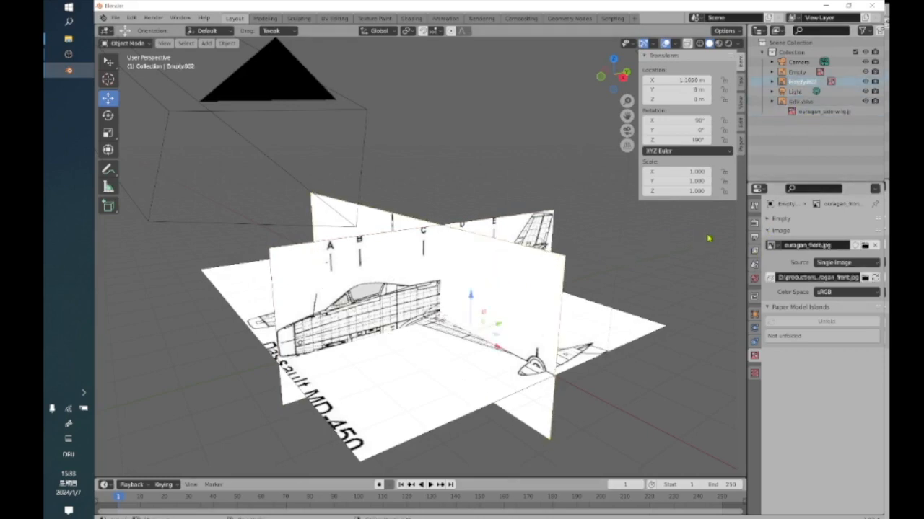
click(768, 220)
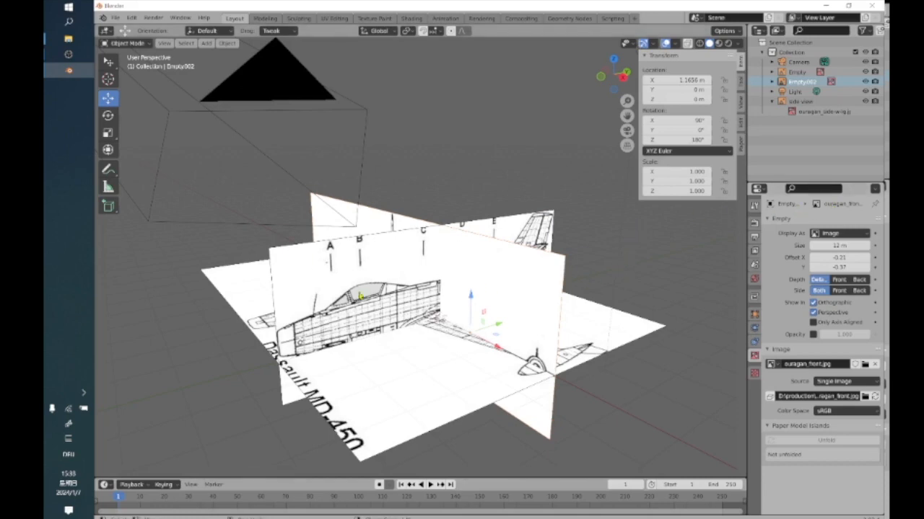
click(293, 269)
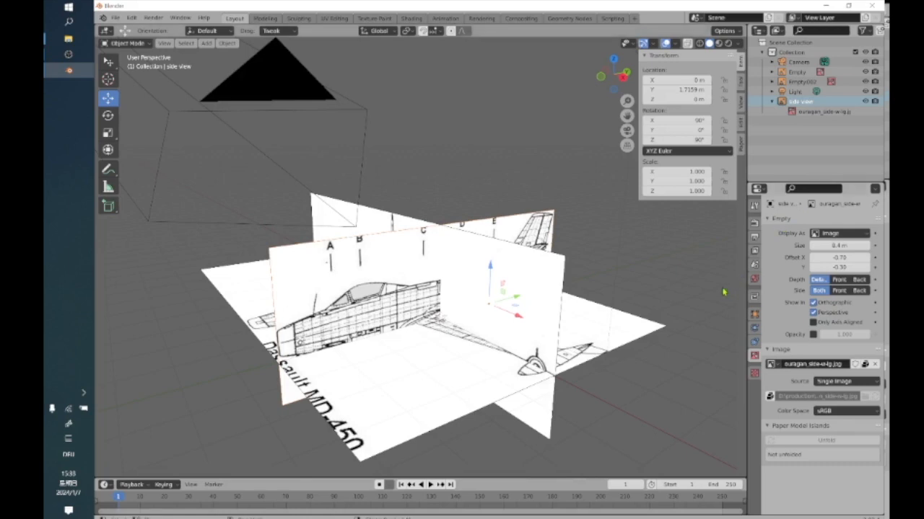
click(861, 234)
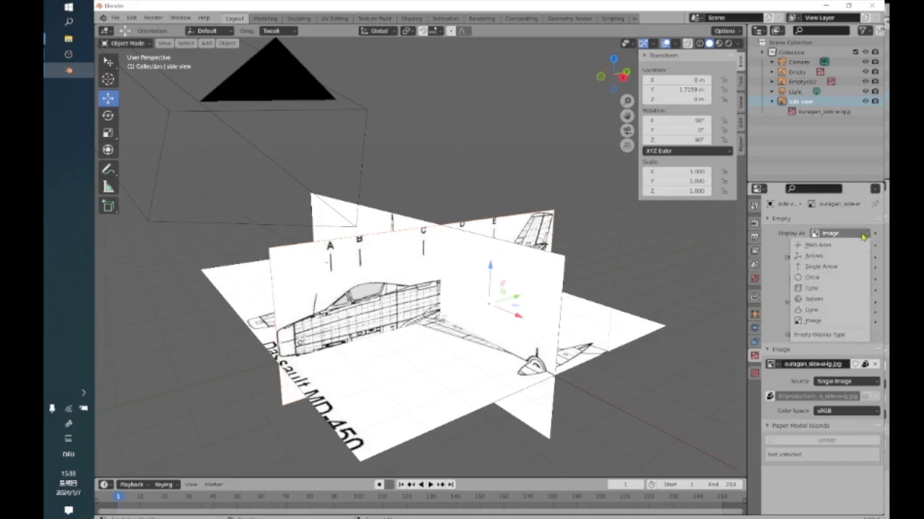
click(863, 235)
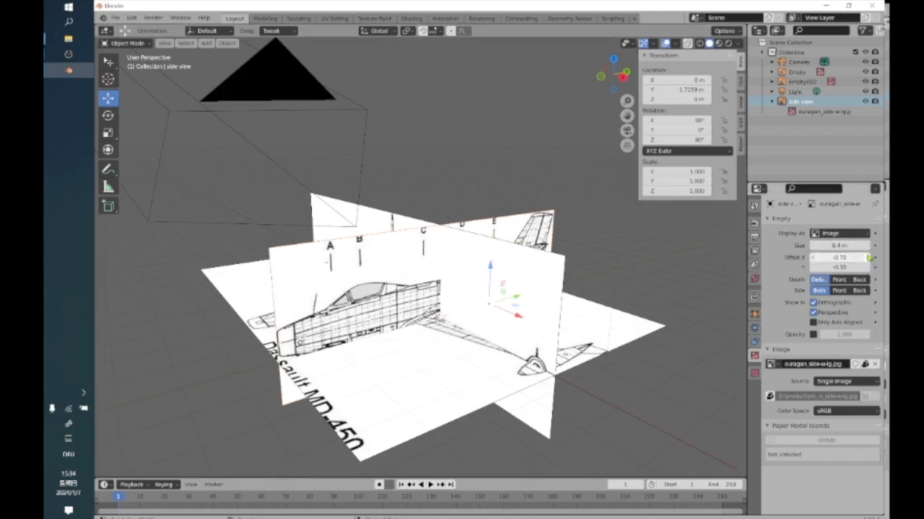
Set the side-view image's size to 8.7 m and its X offset to -0.68.
drag(872, 247, 837, 246)
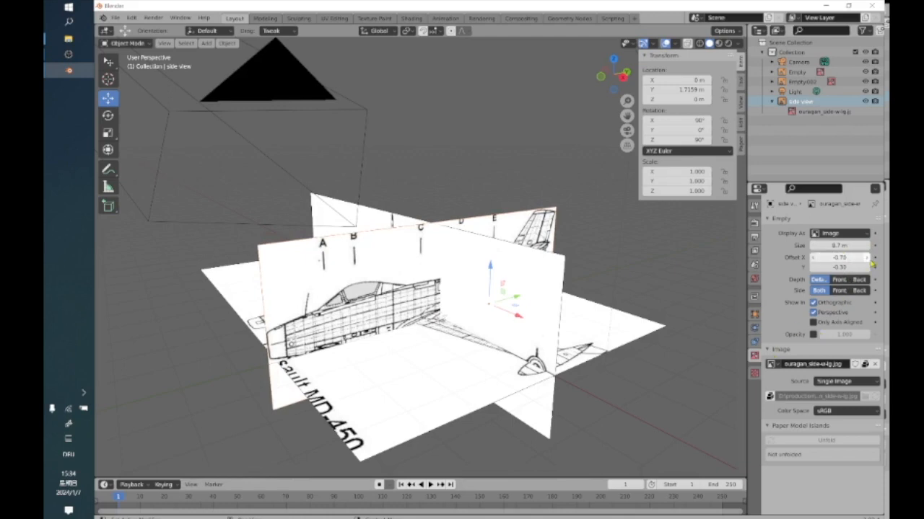
drag(868, 263, 873, 263)
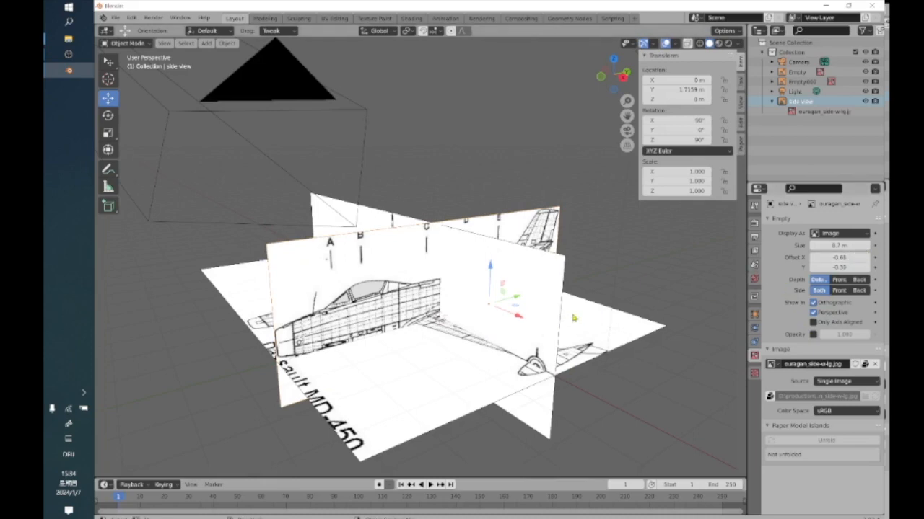
Try the Front depth option on the side-view image and restore Default depth.
scroll(620, 293, down, 1)
scroll(619, 293, up, 1)
click(839, 280)
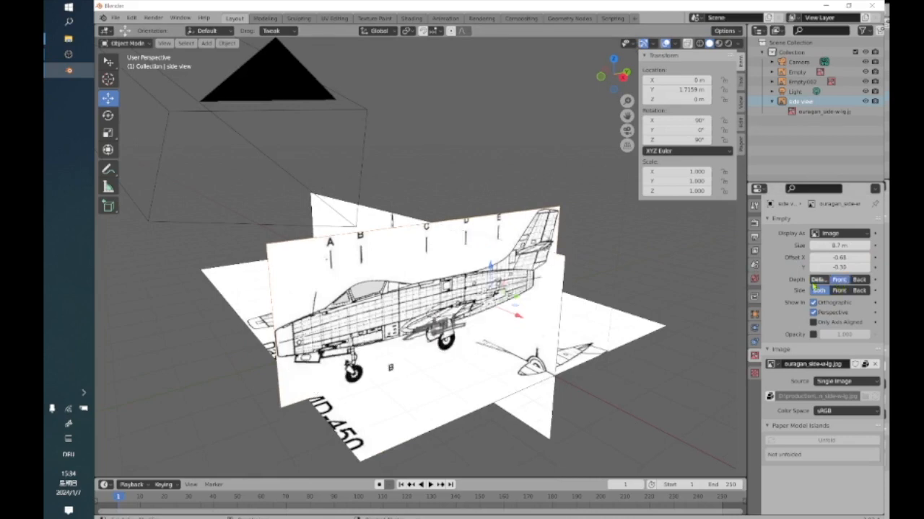
click(817, 279)
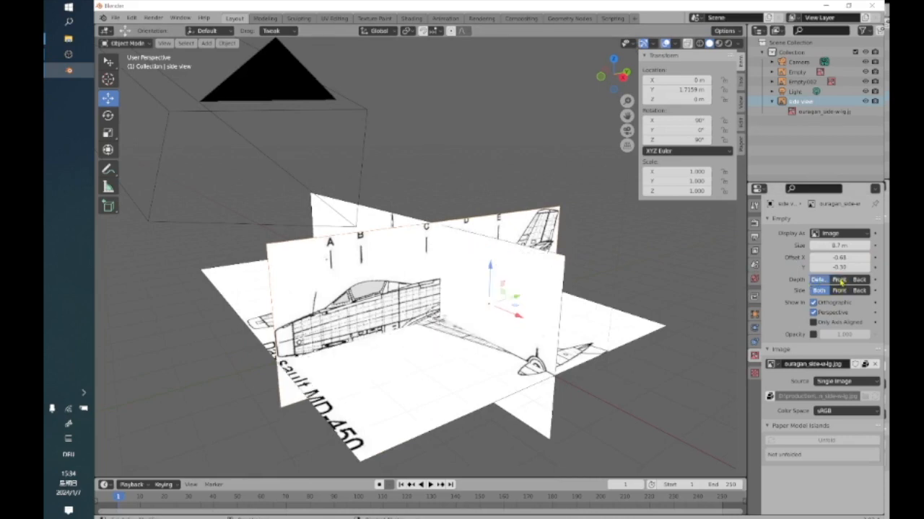
Compare the Front and Back depth options on the side-view image, then restore Default depth.
click(839, 279)
middle_drag(534, 344, 431, 299)
middle_drag(402, 251, 467, 317)
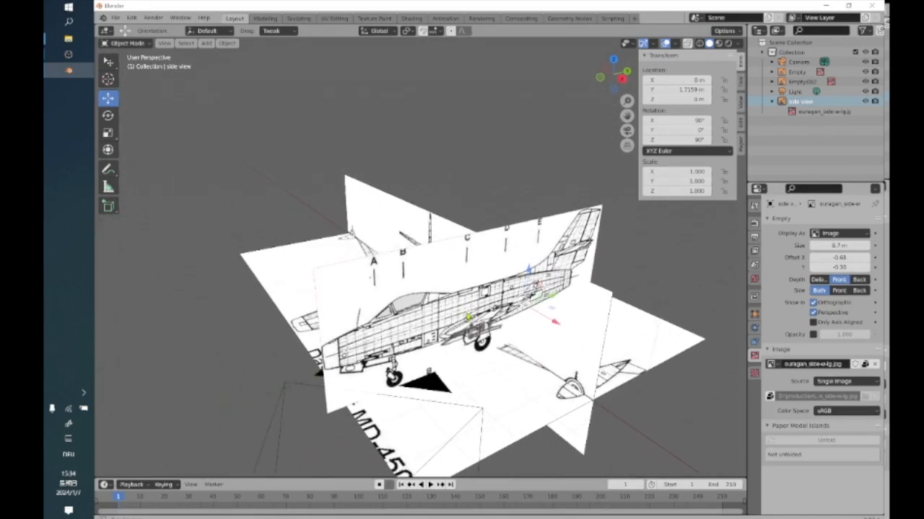
click(858, 280)
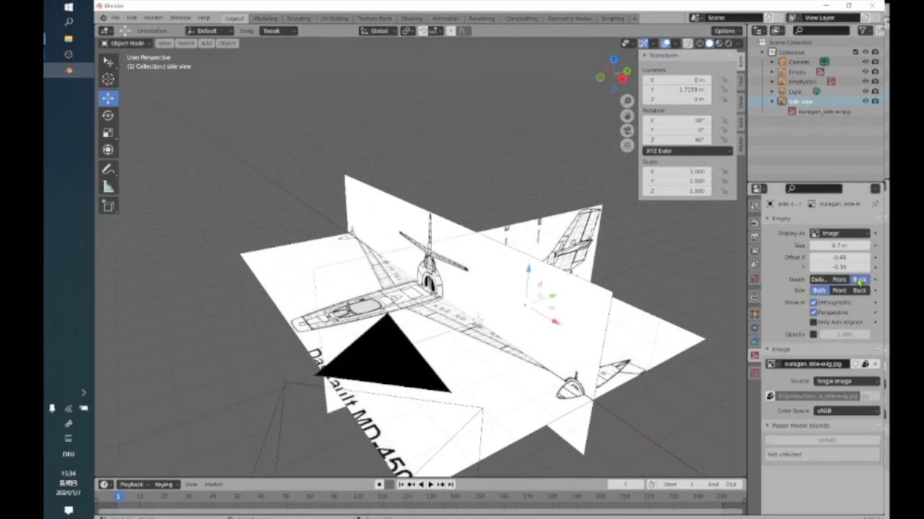
click(842, 281)
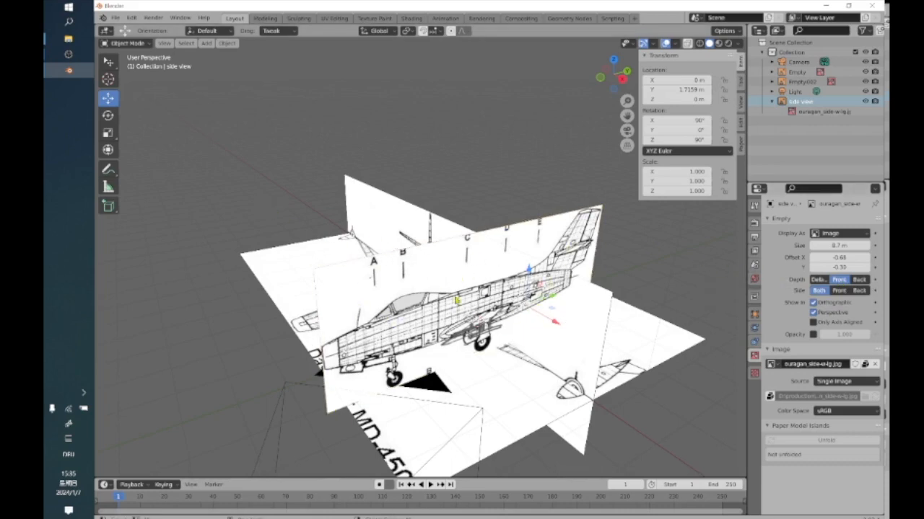
click(858, 279)
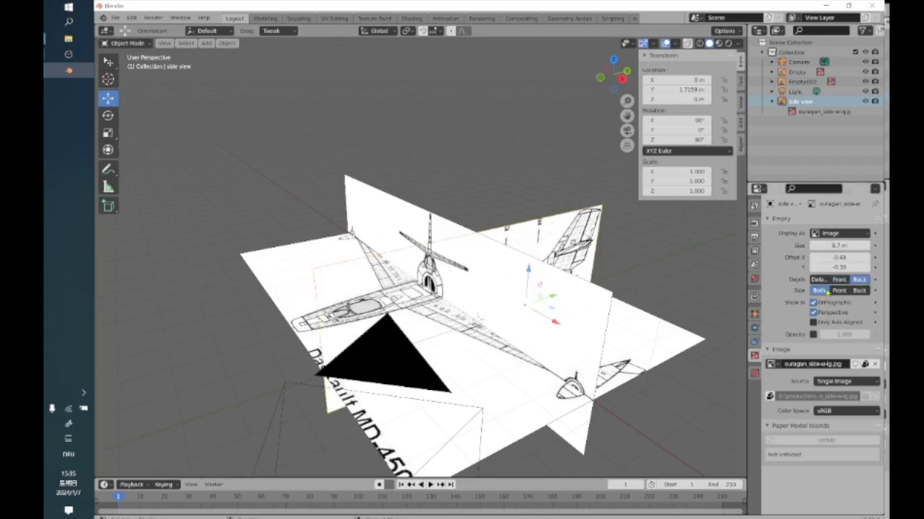
click(821, 281)
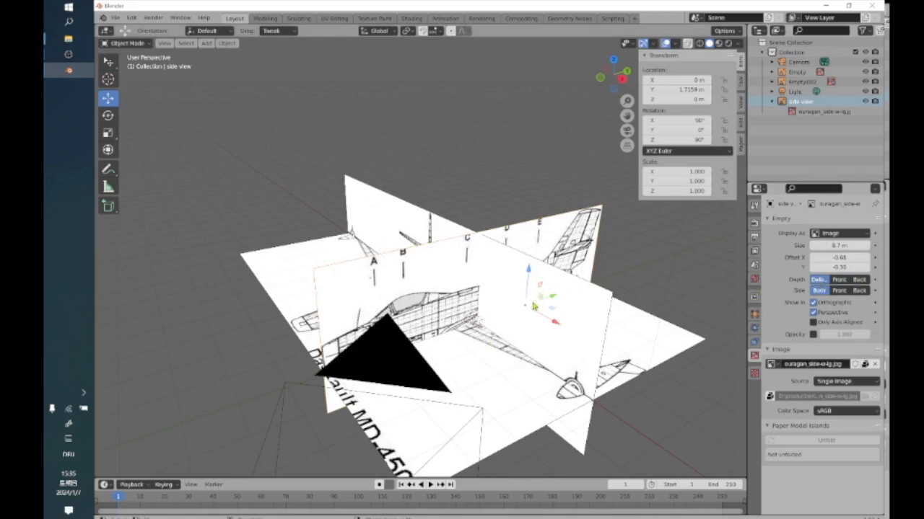
Try the Front and Back side options on the side-view image from both directions and restore Both.
middle_drag(472, 335, 494, 77)
shift+middle_drag(547, 276, 459, 316)
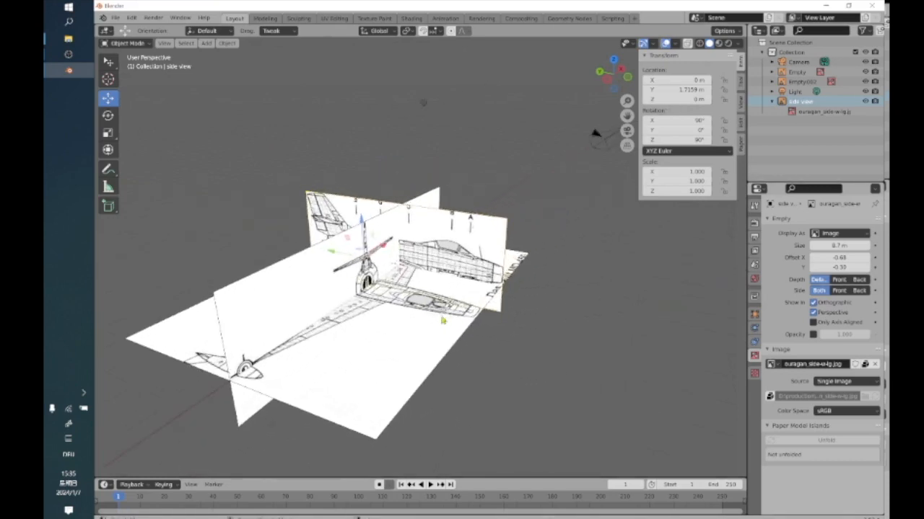
middle_drag(419, 262, 470, 262)
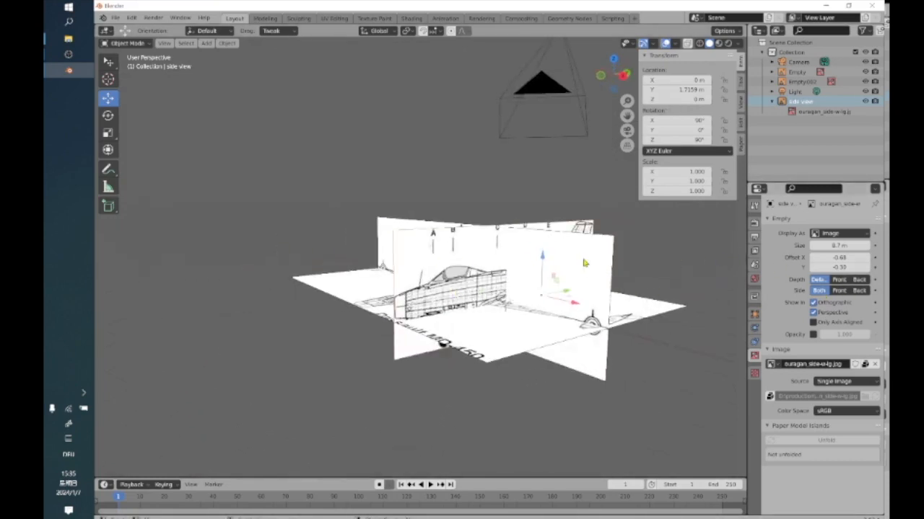
click(839, 291)
middle_drag(432, 357, 376, 287)
middle_drag(469, 267, 209, 272)
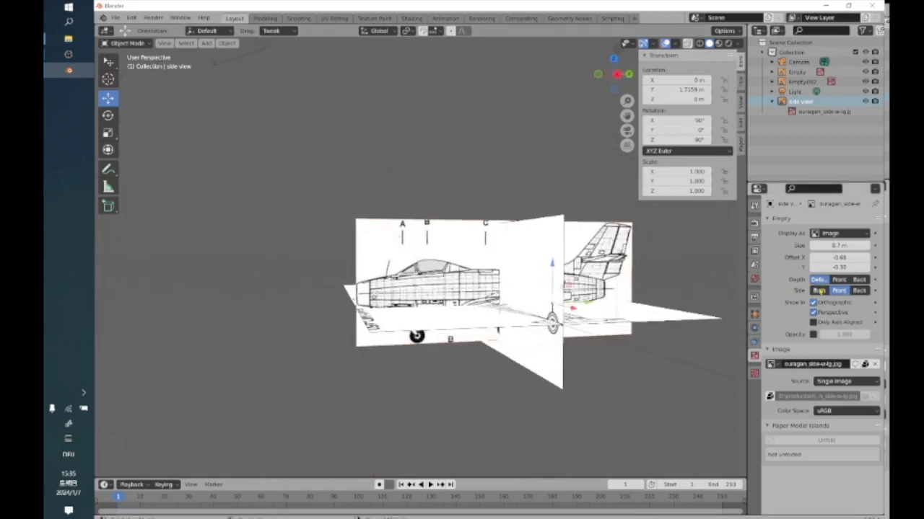
click(861, 292)
middle_drag(416, 392, 529, 395)
middle_drag(542, 397, 477, 397)
click(821, 290)
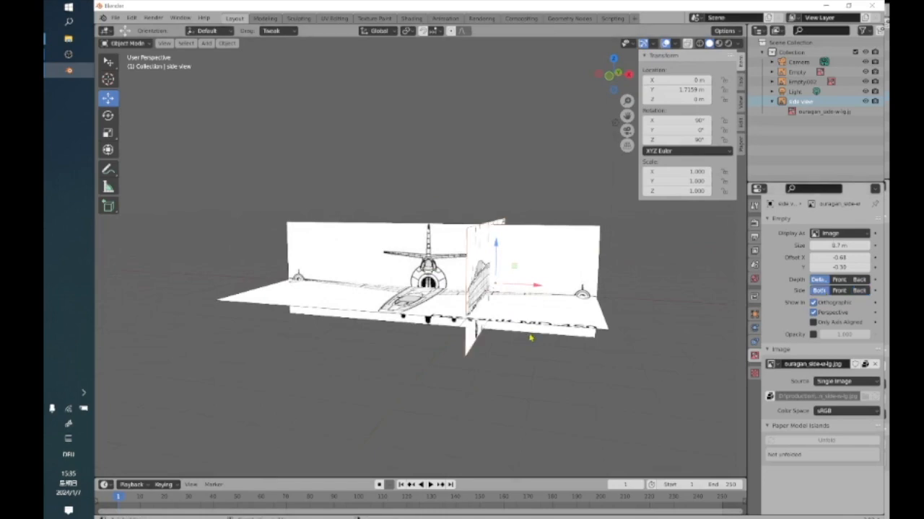
Hide the side-view image in perspective views, check it in the top and right orthographic views, and re-enable Perspective.
middle_drag(530, 337, 490, 339)
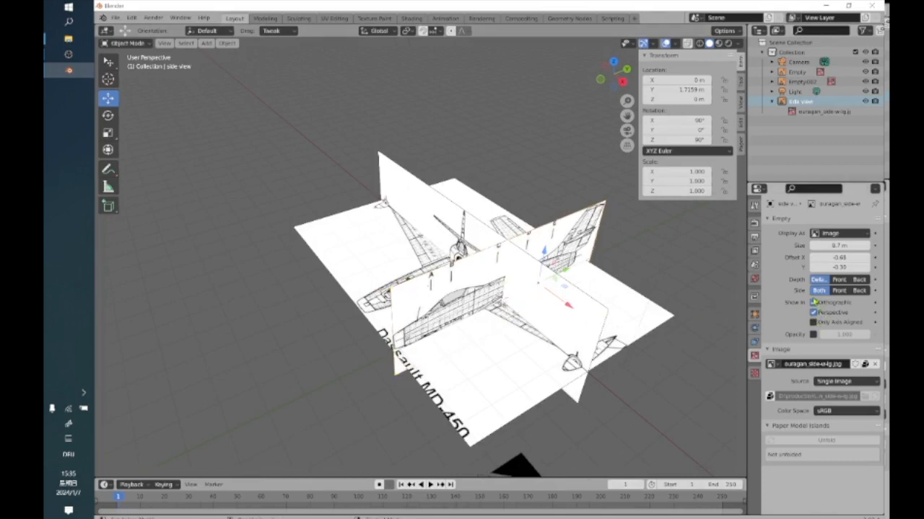
click(814, 312)
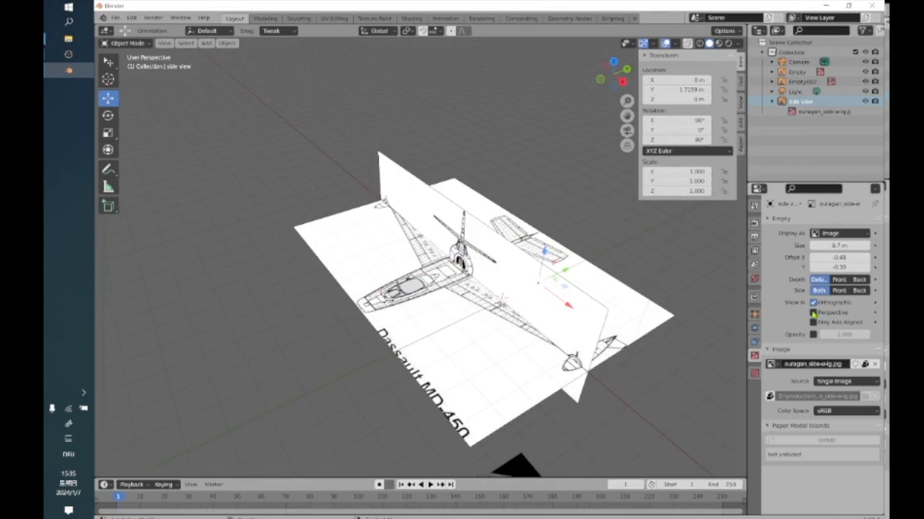
click(614, 66)
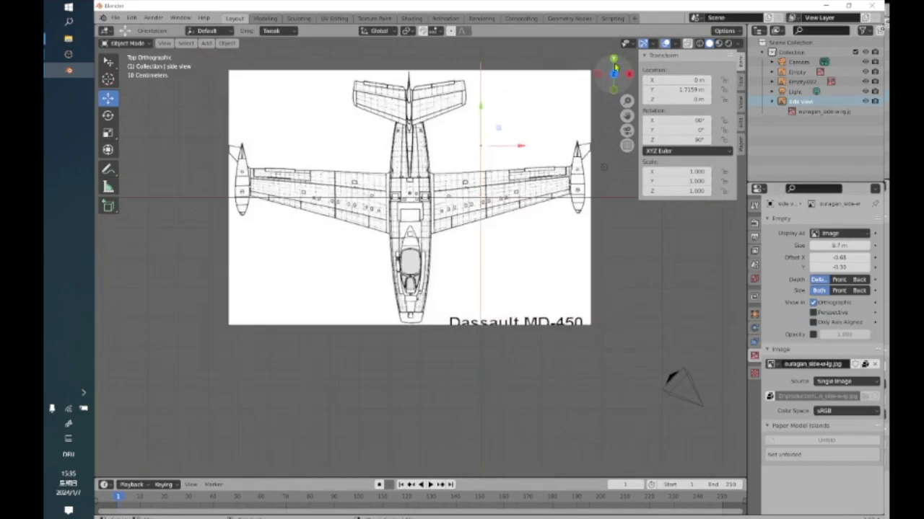
click(630, 74)
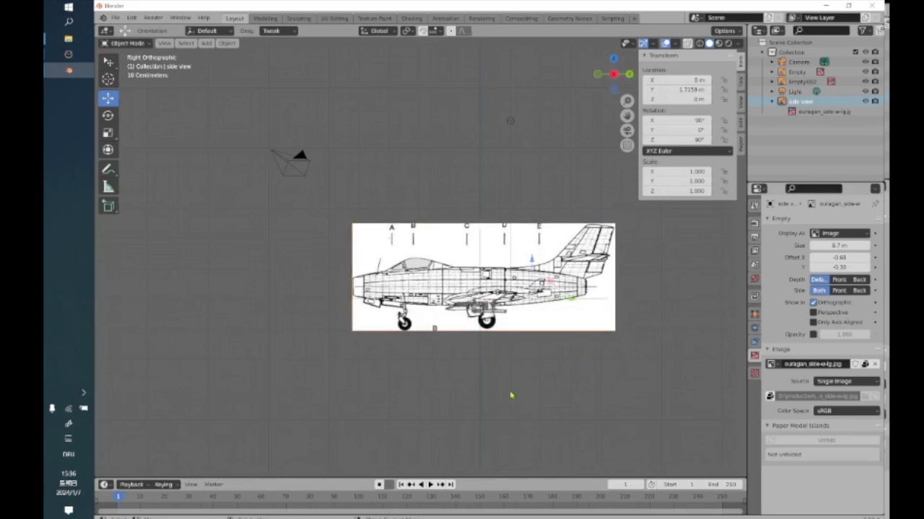
middle_drag(503, 372, 485, 387)
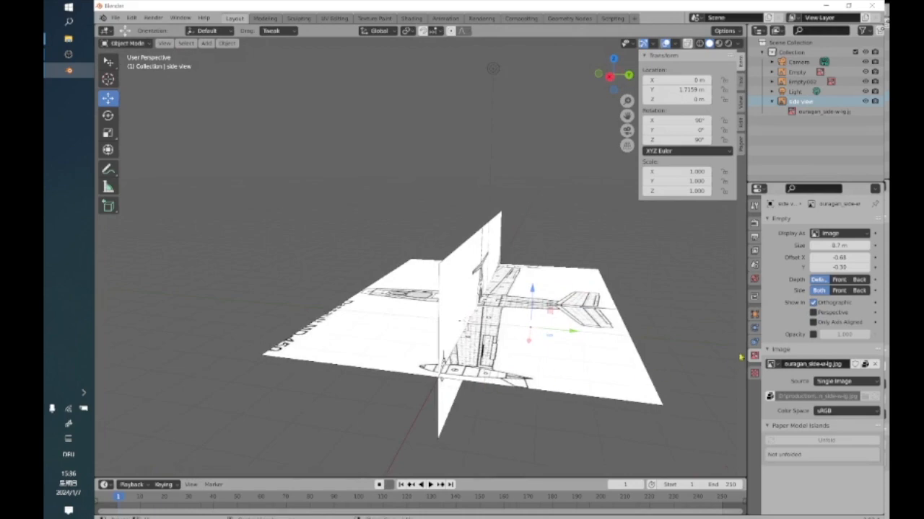
click(814, 315)
Hide the side-view image in orthographic views, check the right orthographic view, and re-enable Orthographic.
middle_drag(450, 423, 510, 431)
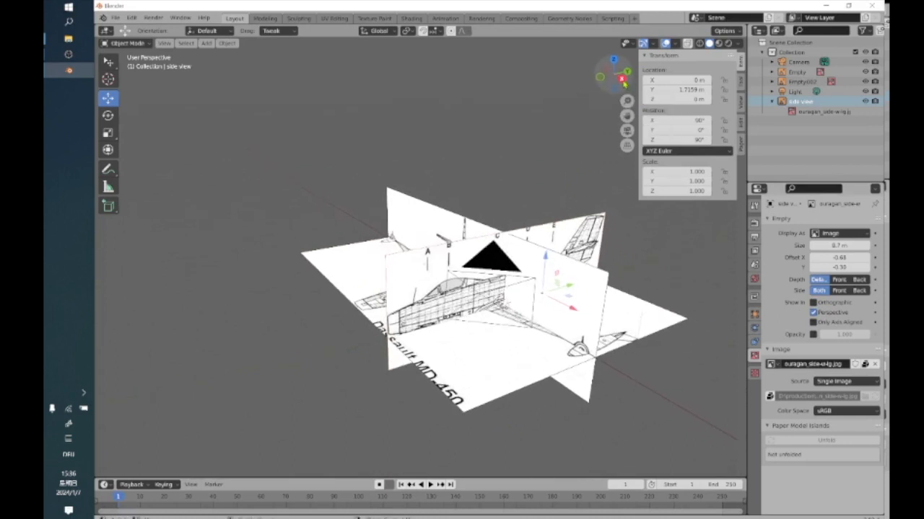
click(623, 80)
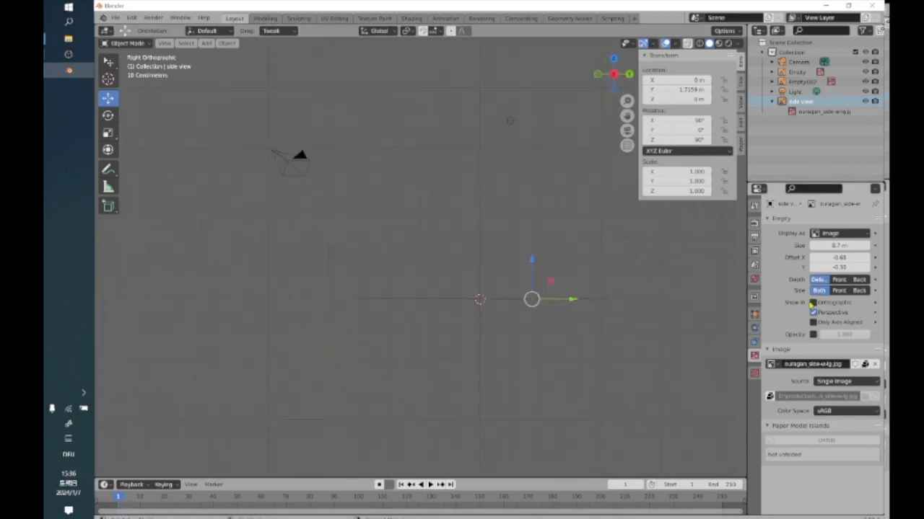
click(812, 303)
middle_drag(447, 310, 432, 337)
middle_drag(575, 348, 605, 330)
click(826, 314)
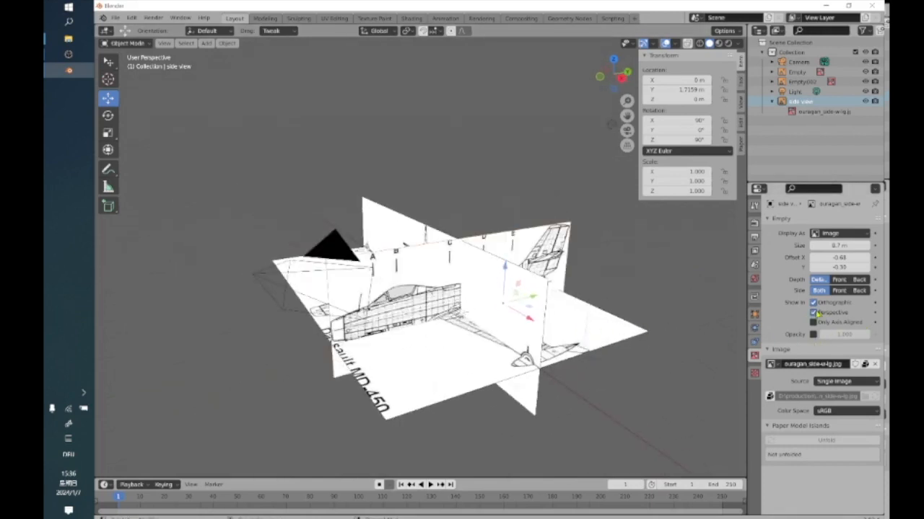
click(508, 286)
click(491, 151)
click(66, 40)
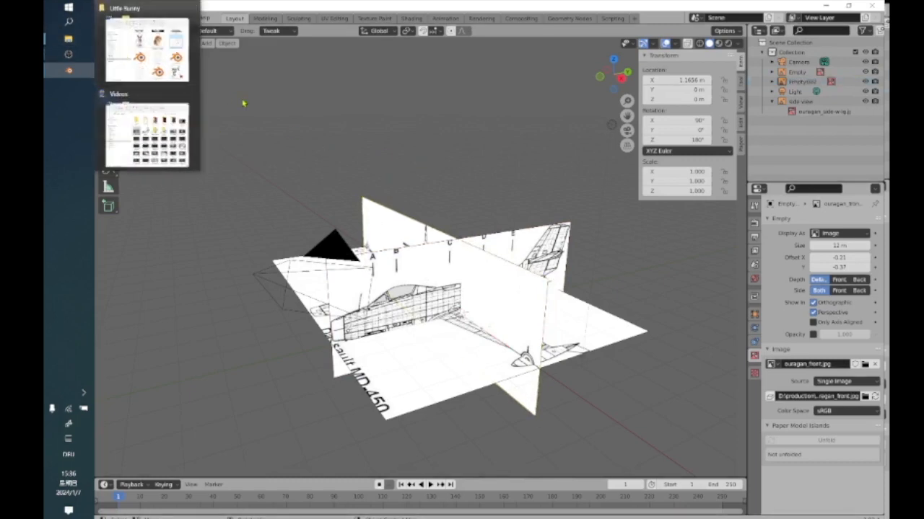
Select the side-view image, enable its opacity setting and lower the opacity to 0.290.
click(398, 270)
middle_drag(398, 272, 435, 285)
scroll(434, 285, up, 3)
scroll(434, 285, down, 2)
scroll(434, 285, down, 2)
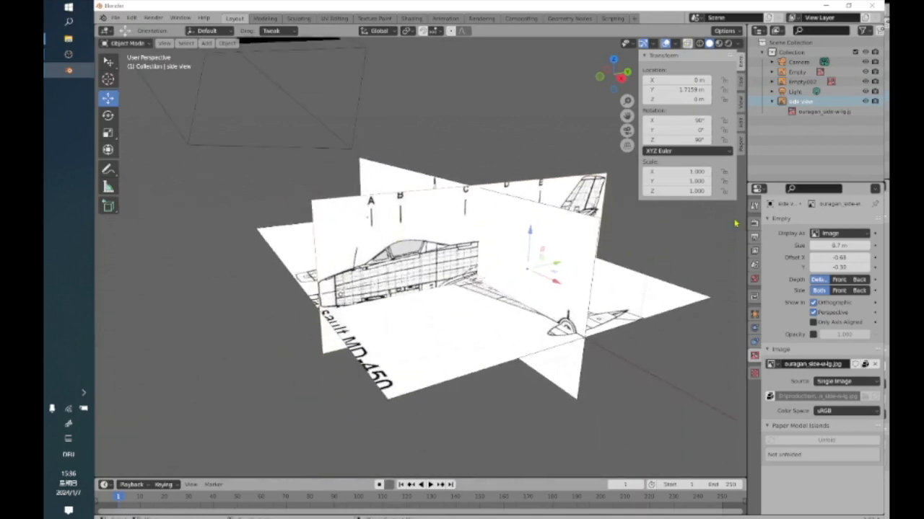
click(813, 335)
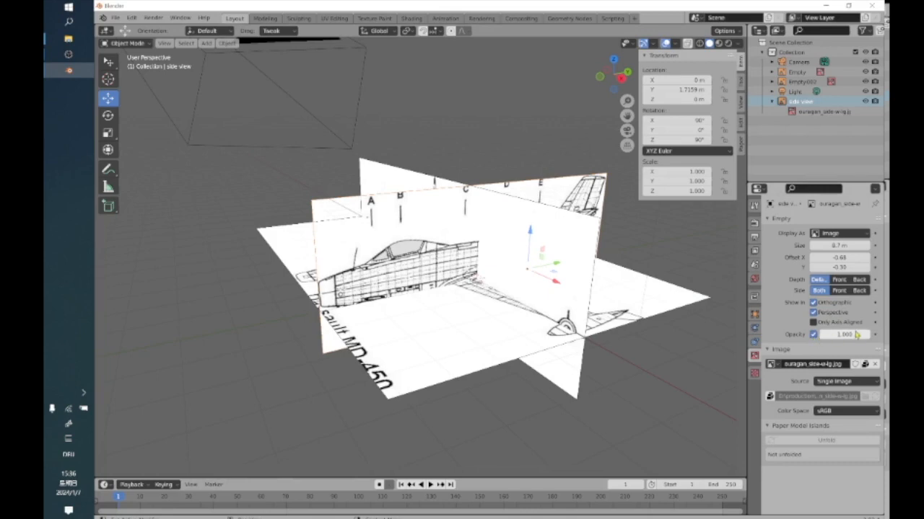
drag(860, 335, 834, 335)
middle_drag(519, 263, 492, 266)
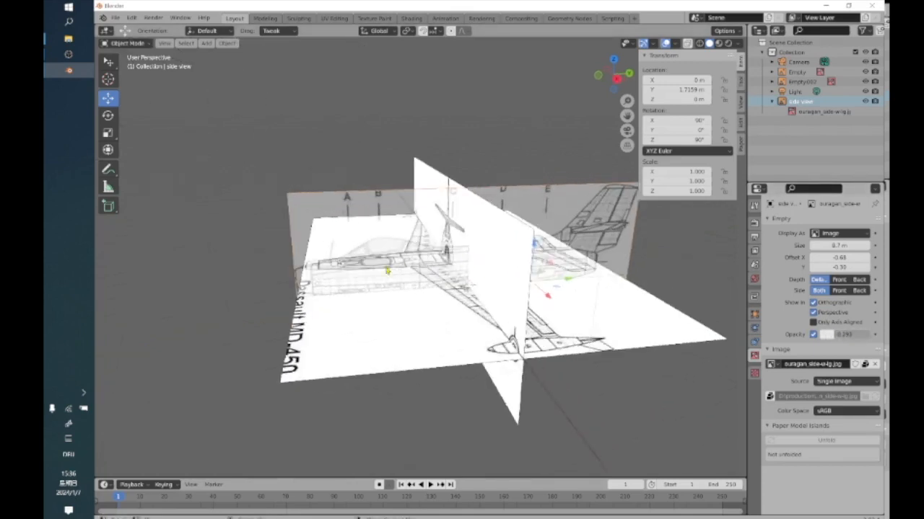
middle_drag(287, 233, 289, 222)
middle_drag(391, 294, 416, 305)
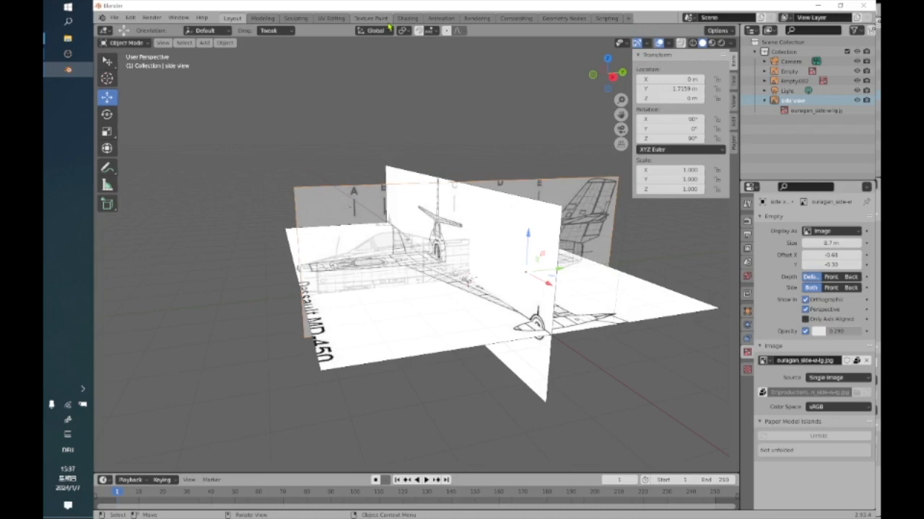
middle_drag(226, 171, 332, 202)
click(403, 181)
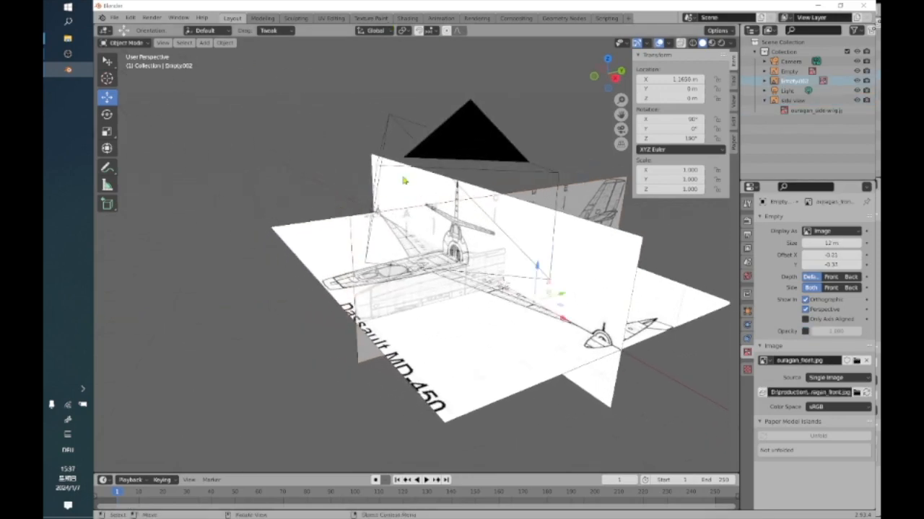
scroll(368, 184, down, 5)
click(312, 116)
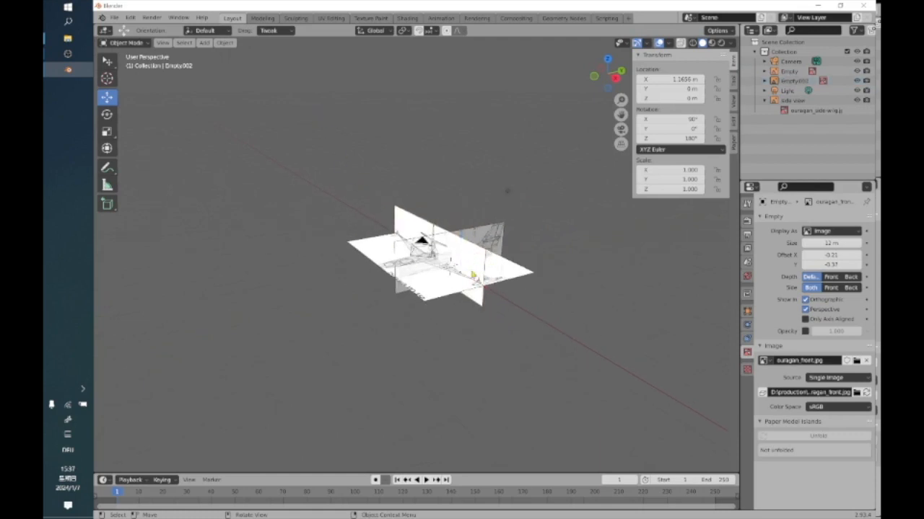
click(464, 264)
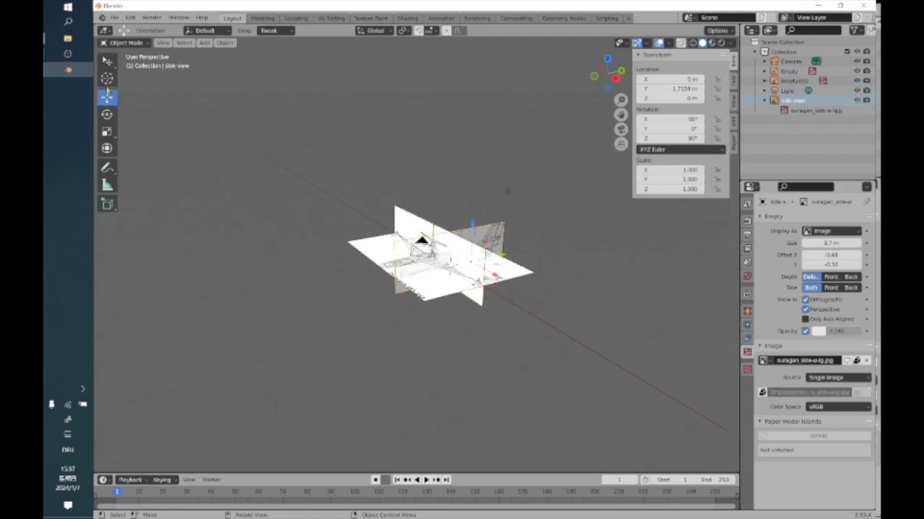
click(107, 131)
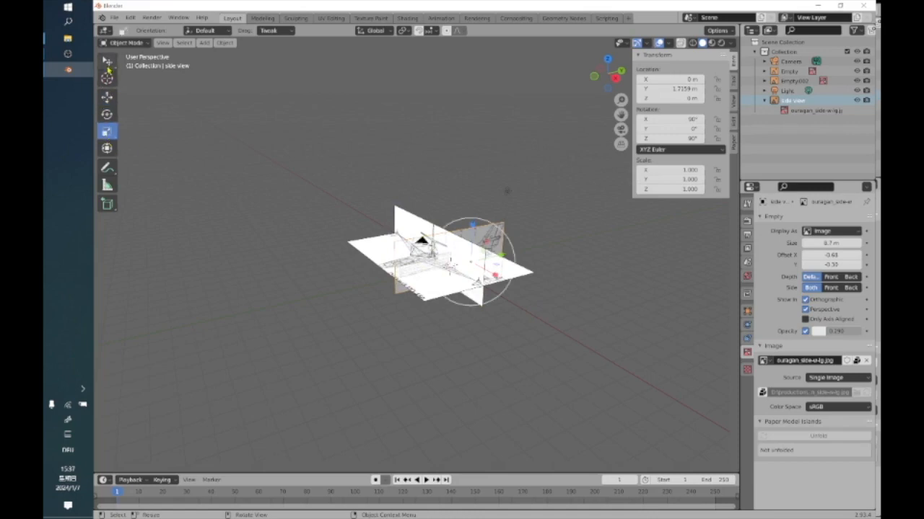
Box-select every object in the scene, including the camera, light and reference images, and delete them all.
click(107, 63)
click(152, 84)
drag(287, 172, 585, 351)
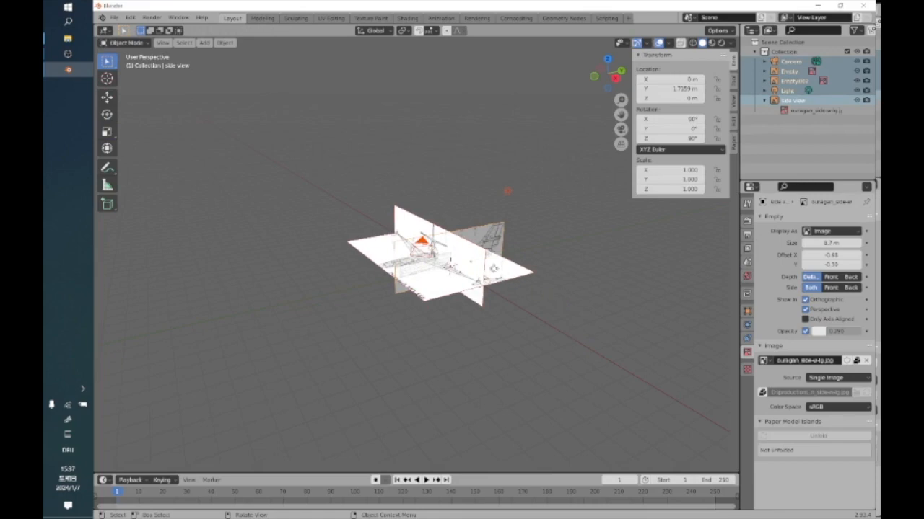
right_click(481, 268)
click(471, 263)
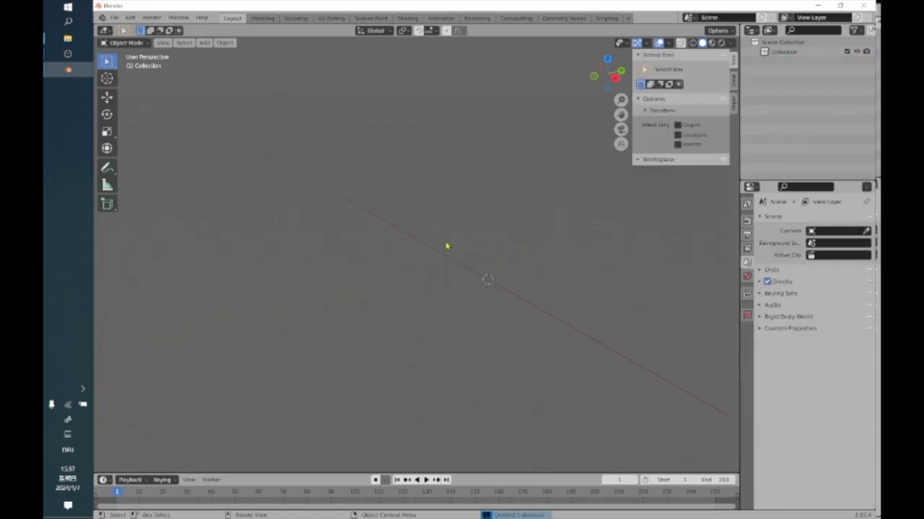
Add a cylinder mesh to the empty scene.
mouse_move(542, 268)
middle_down()
mouse_move(448, 297)
mouse_move(380, 292)
mouse_move(397, 270)
middle_up()
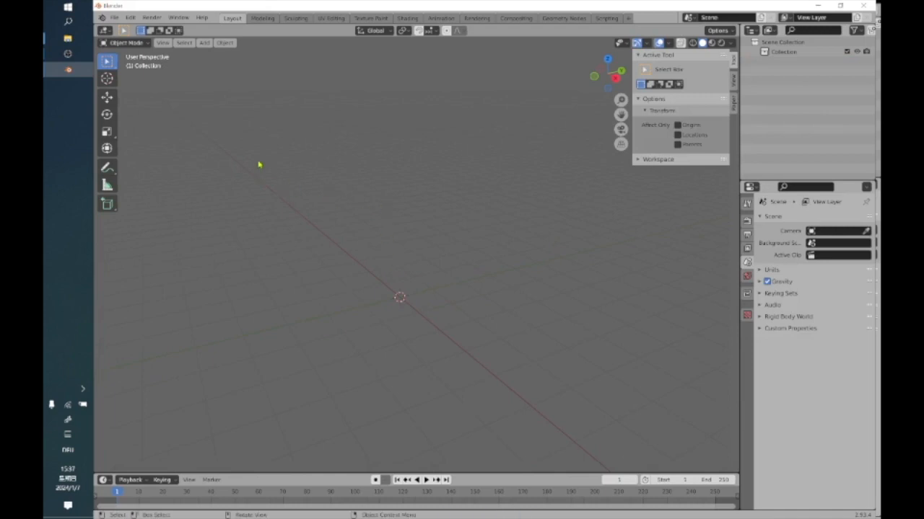
click(229, 43)
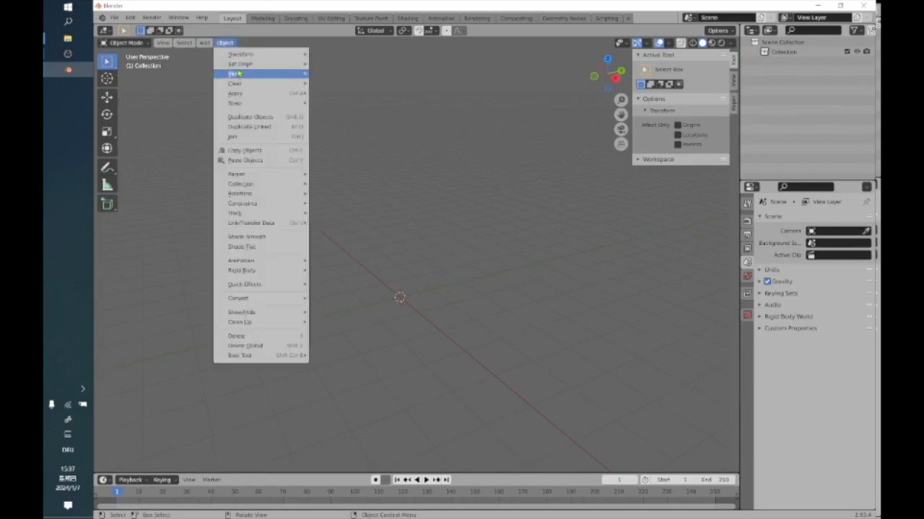
mouse_move(206, 44)
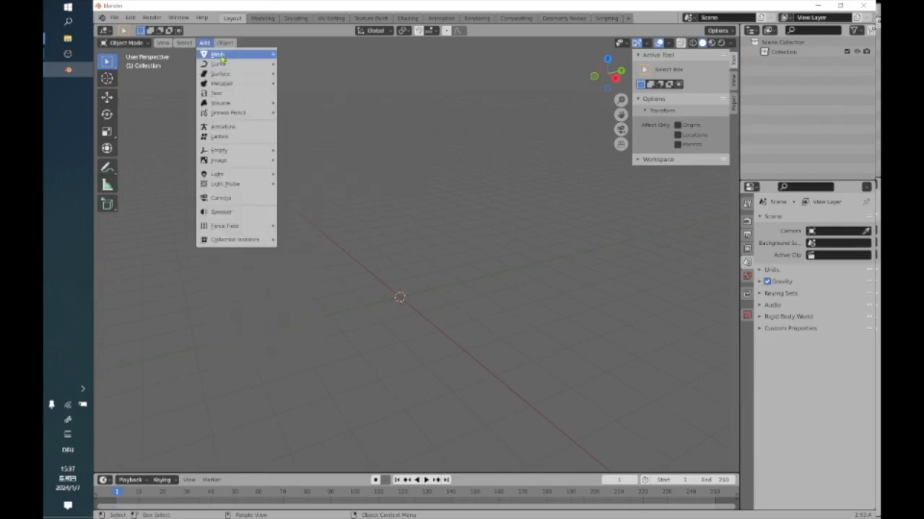
mouse_move(221, 58)
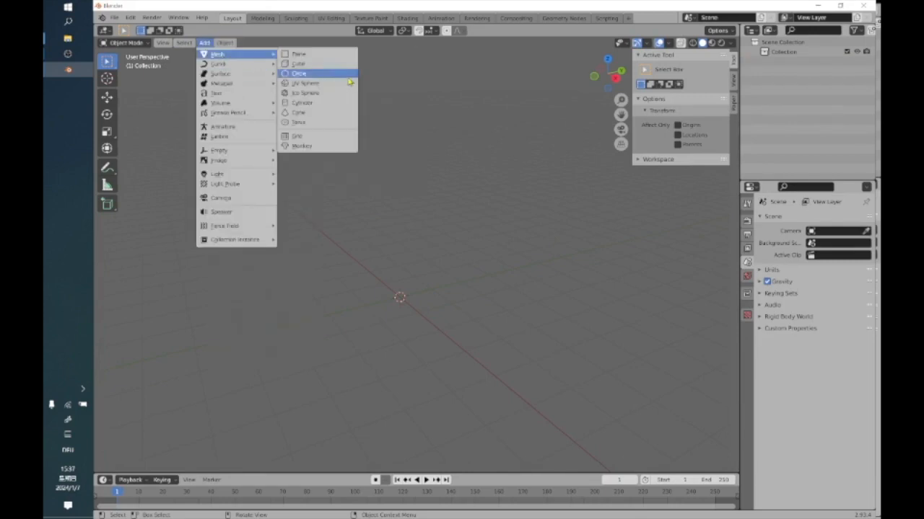
click(318, 102)
scroll(409, 315, up, 5)
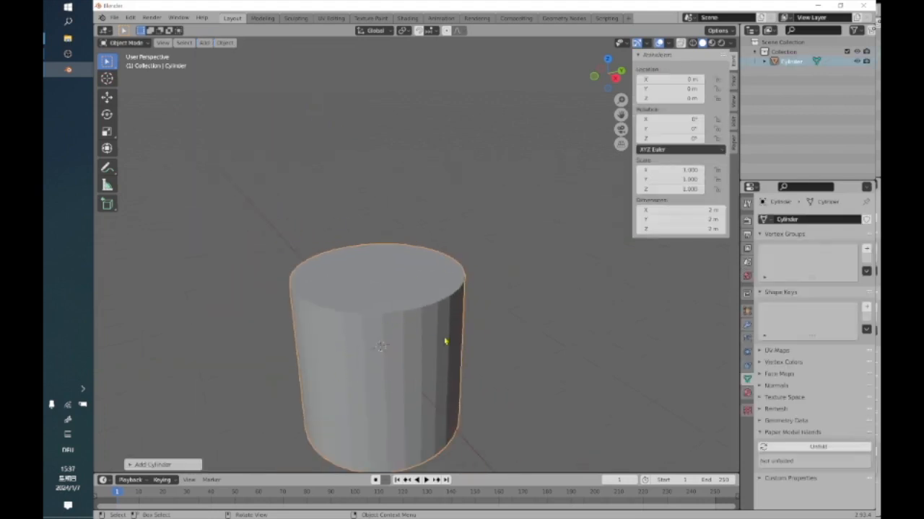
Expand the Add Cylinder settings and set the cylinder's vertices to 90.
click(148, 466)
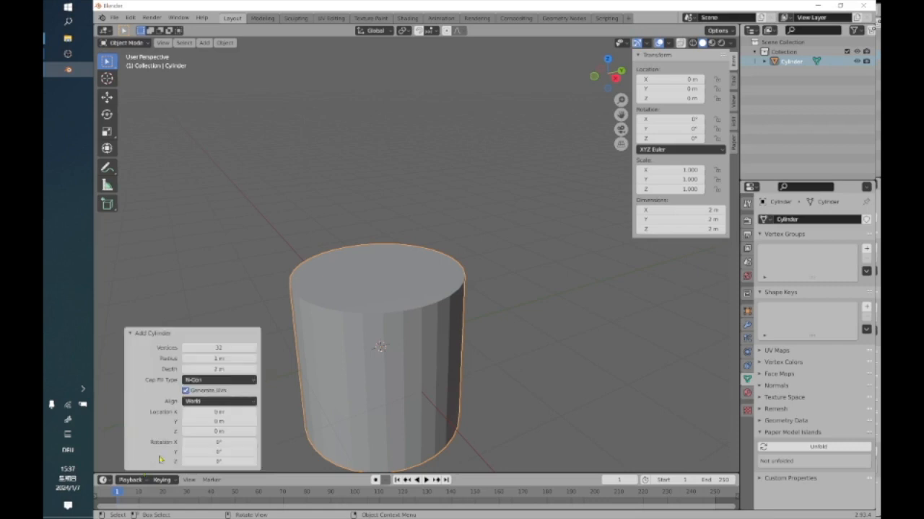
click(224, 348)
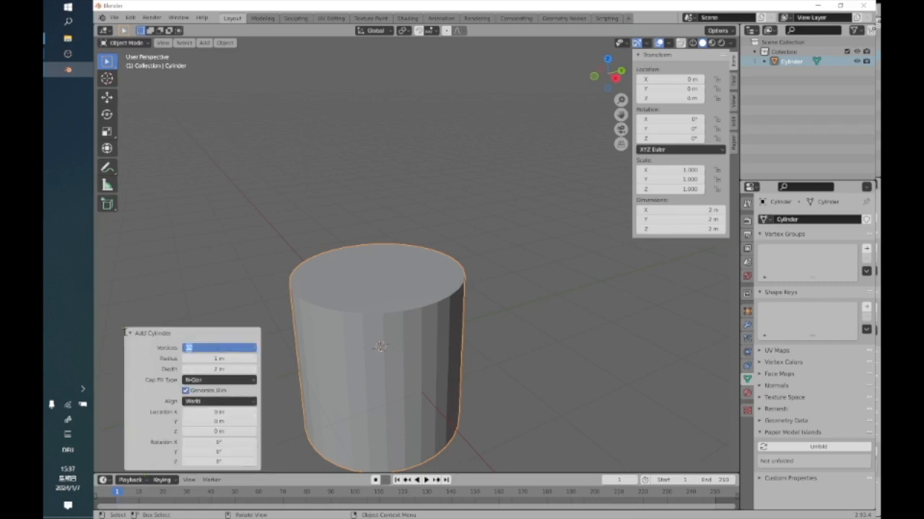
text(50)
key(Return)
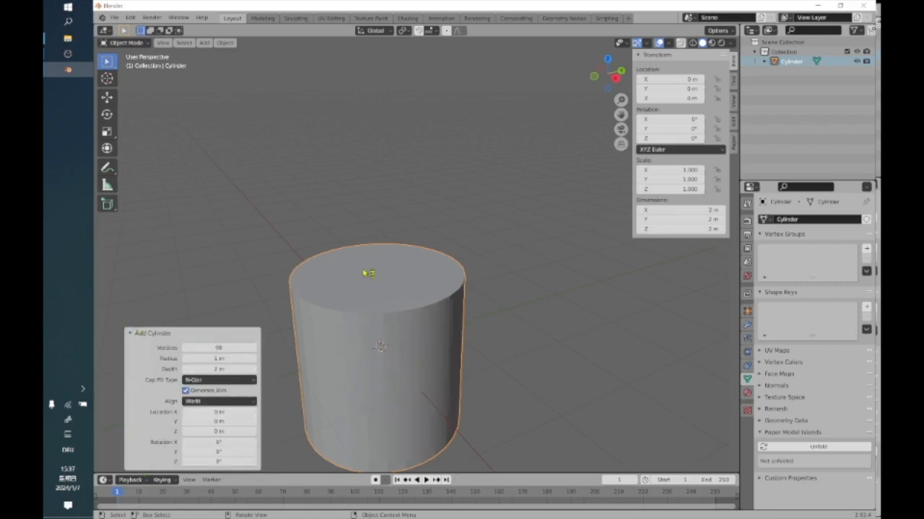
Reselect the cylinder and examine its side surface and top cap from several angles.
click(355, 186)
click(353, 276)
key(g)
click(440, 285)
middle_drag(441, 308, 412, 344)
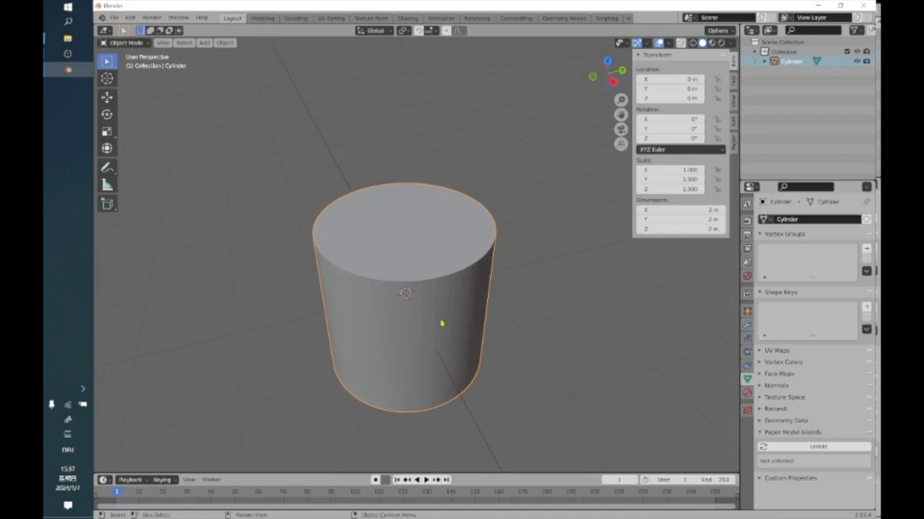
scroll(441, 323, up, 1)
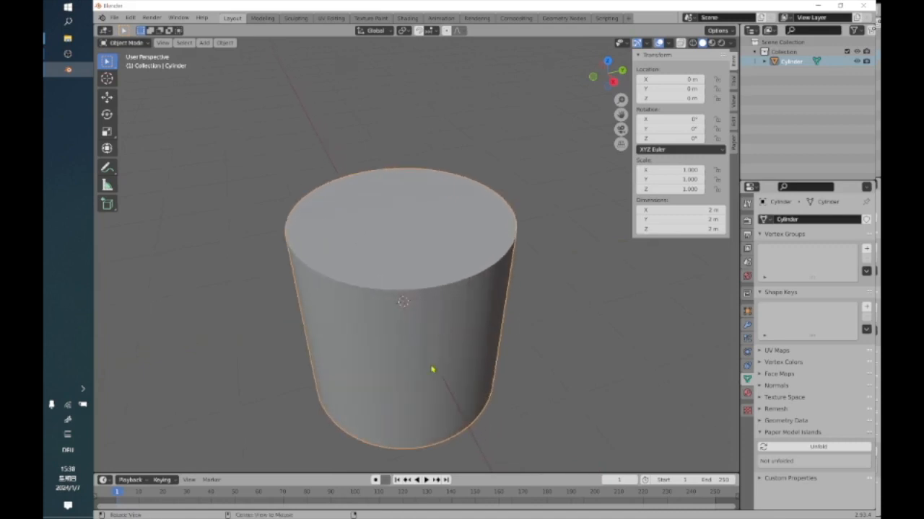
middle_drag(432, 371, 440, 363)
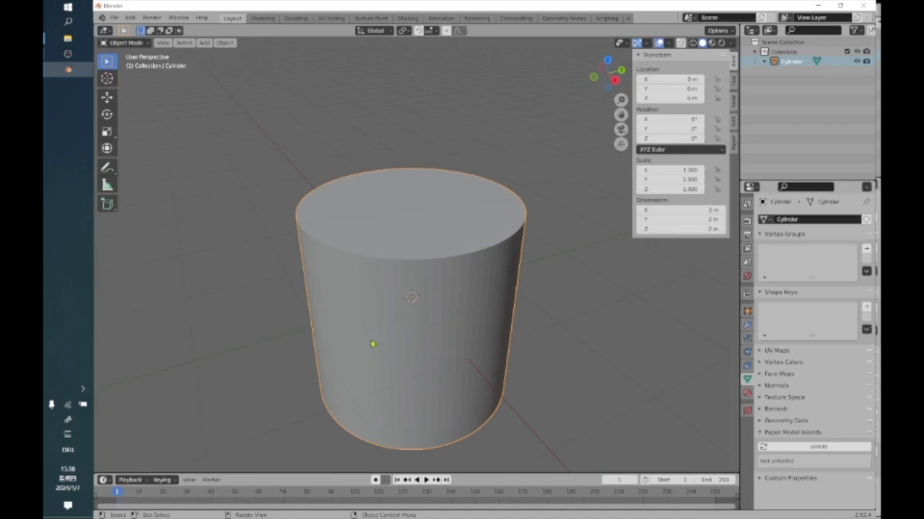